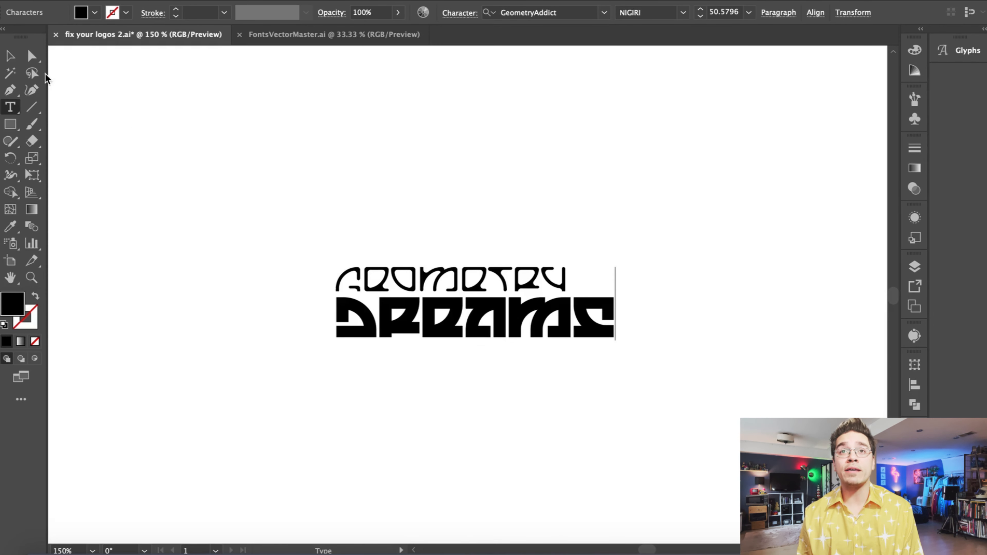
- Move the two-line GEOMETRY DREAMS text object slightly lower on the artboard
click(10, 56)
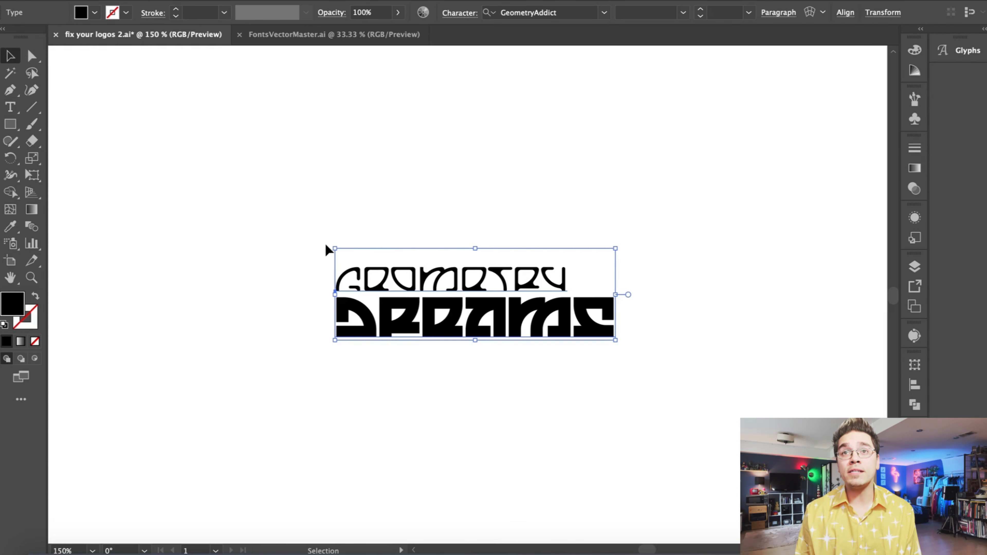
click(165, 0)
click(455, 168)
drag(464, 335, 469, 374)
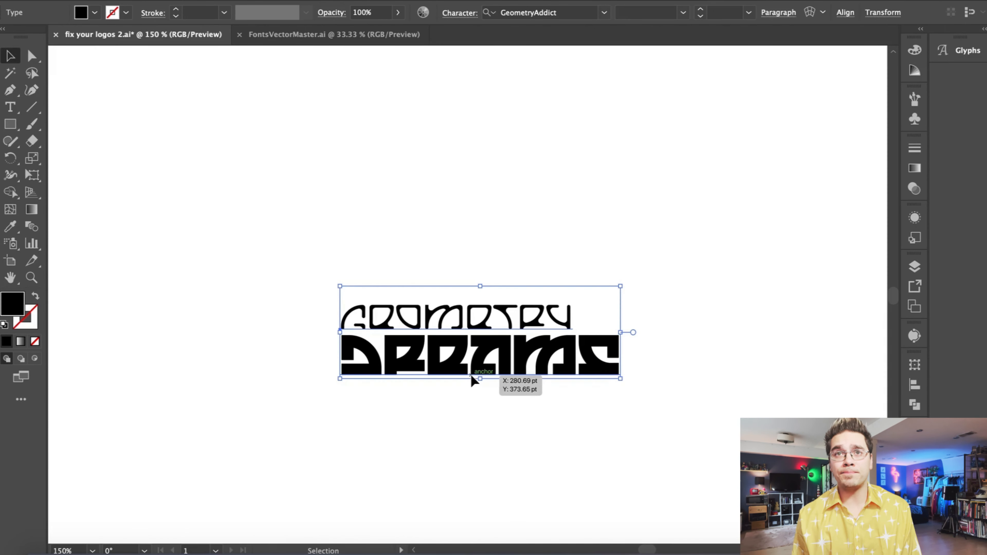
- Replace the word GEOMETRY in the upper text line with ELECTRIC
key(t)
click(409, 311)
key(super+a)
click(365, 323)
drag(349, 317, 544, 296)
click(568, 312)
key(super+a)
click(359, 293)
text(ELEC)
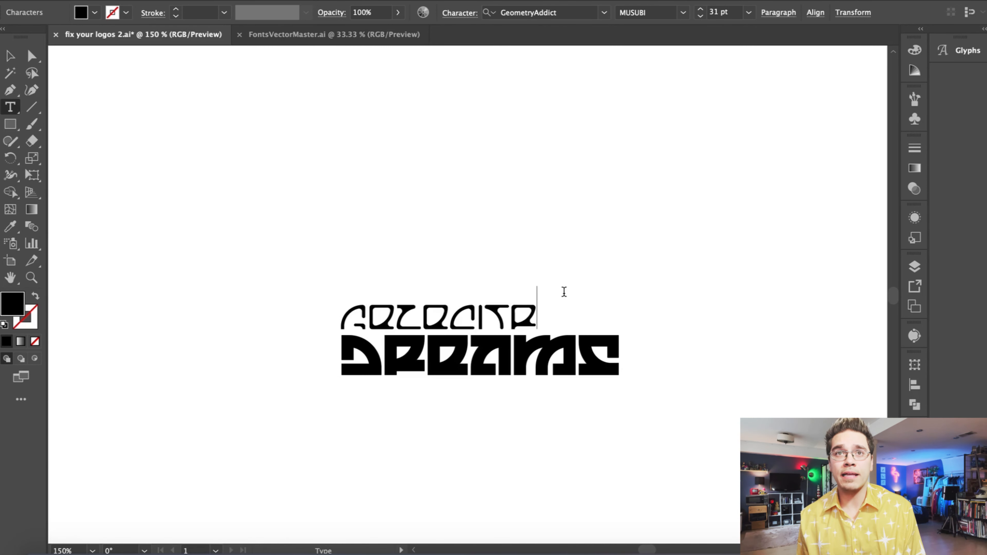
key(Delete)
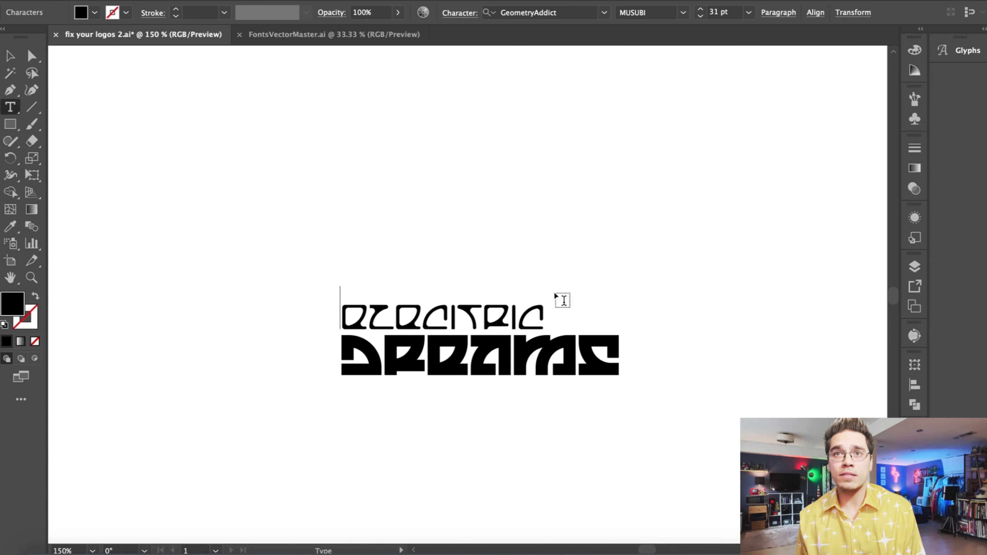
- Center-align the ELECTRIC DREAMS paragraph and move the text block back to the middle of the artboard
click(12, 56)
click(840, 13)
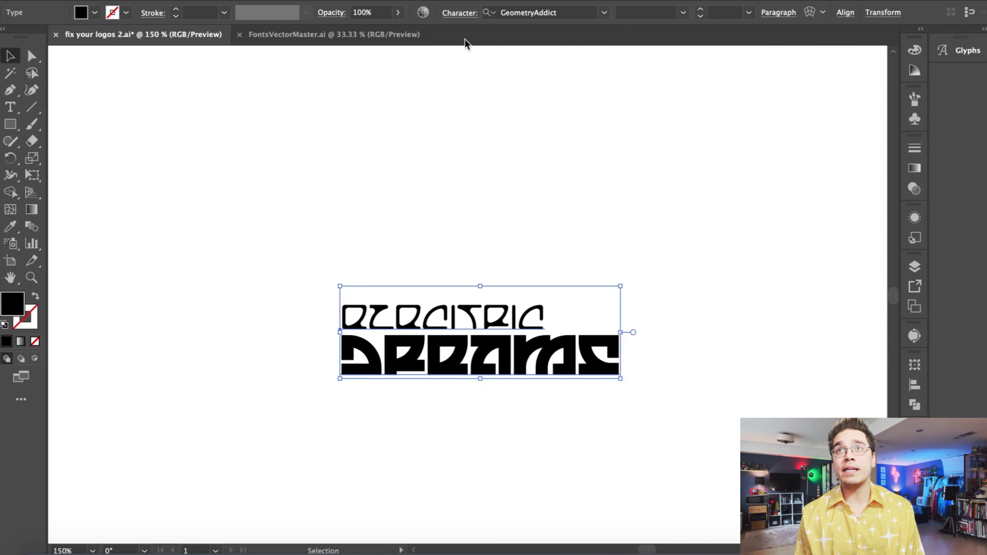
key(ctrl+minus)
click(878, 13)
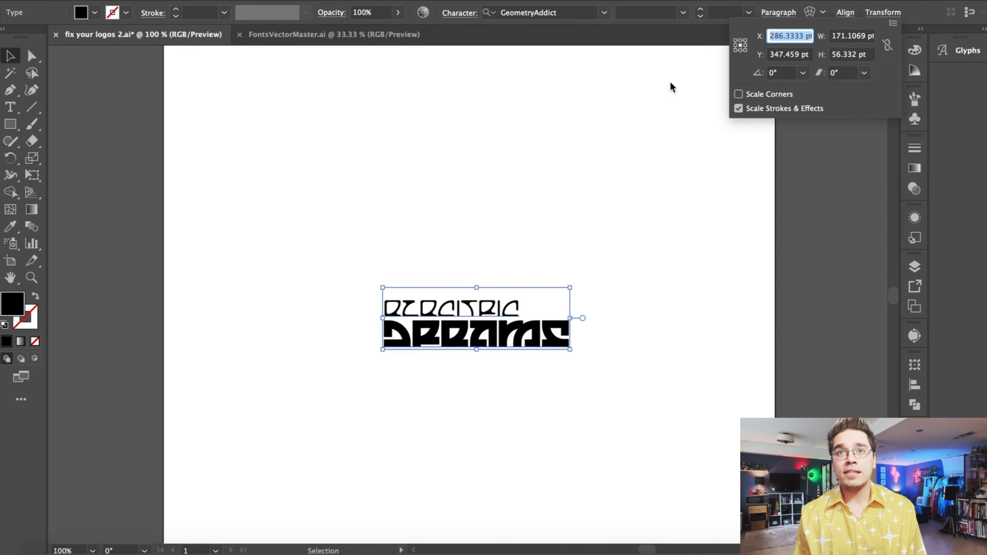
click(845, 13)
click(786, 13)
click(661, 37)
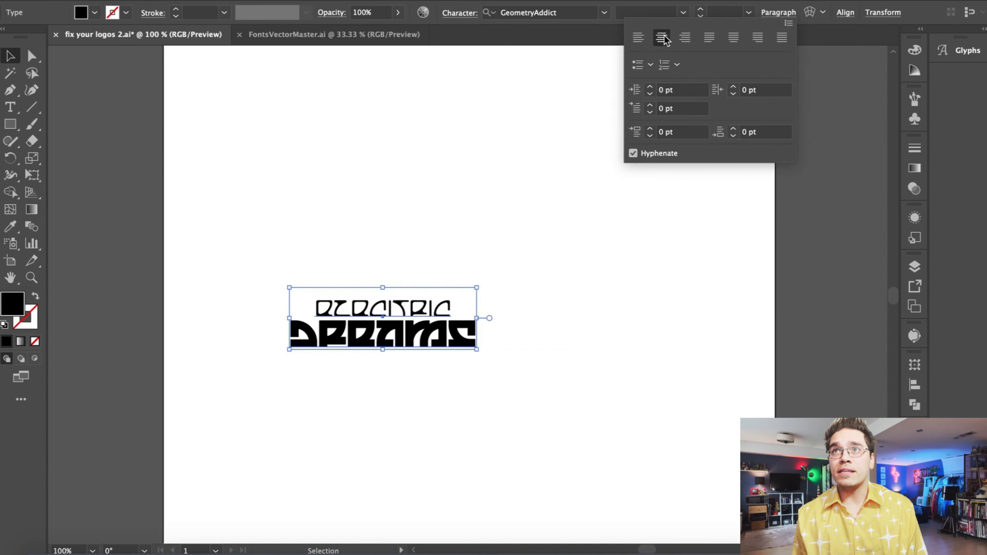
click(455, 198)
drag(388, 326, 489, 251)
- Add a third line reading 1997 below DREAMS, reusing the thin lettering style of ELECTRIC
click(472, 182)
key(ctrl+equal)
key(ctrl+equal)
double_click(472, 180)
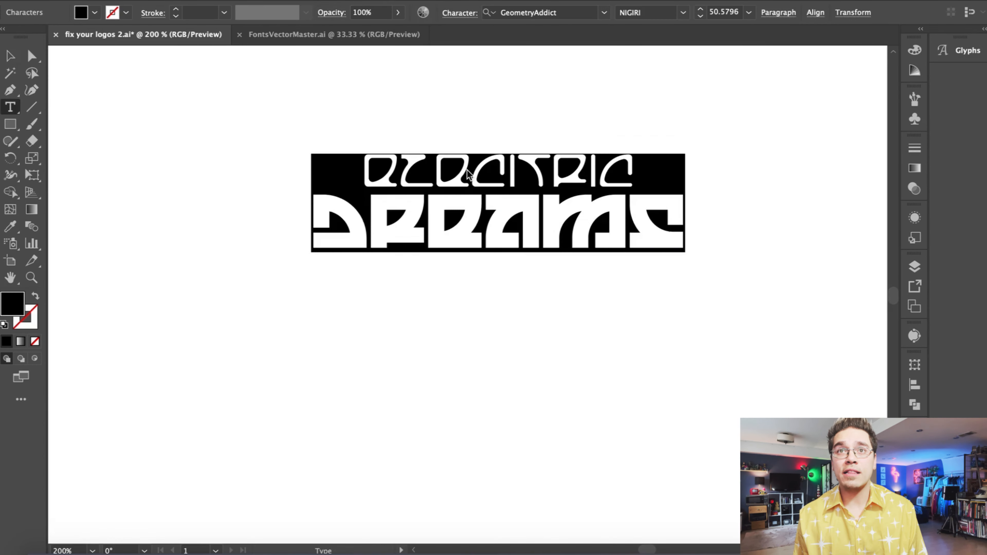
drag(471, 171, 534, 148)
key(ctrl+c)
key(Down)
key(Down)
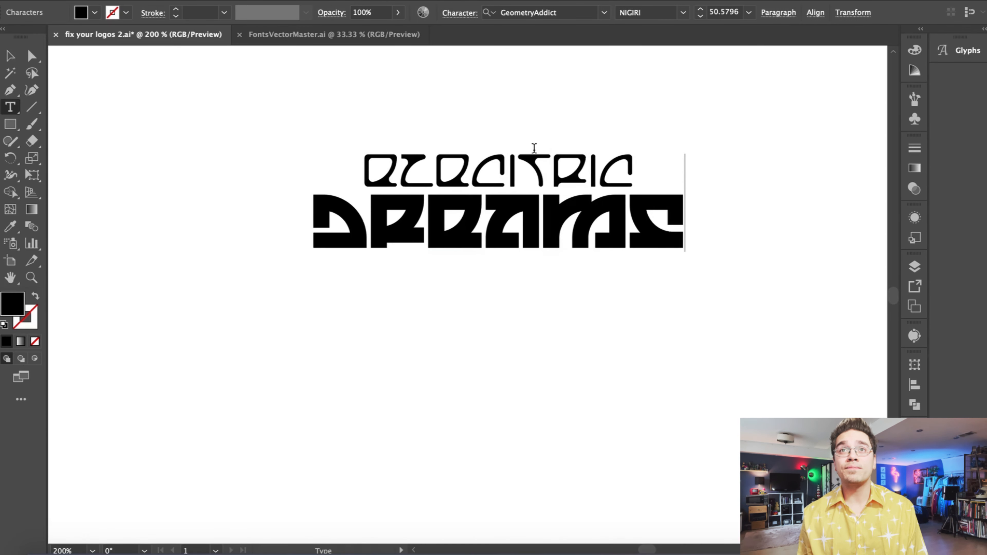
key(Return)
key(ctrl+v)
double_click(515, 299)
text(1997)
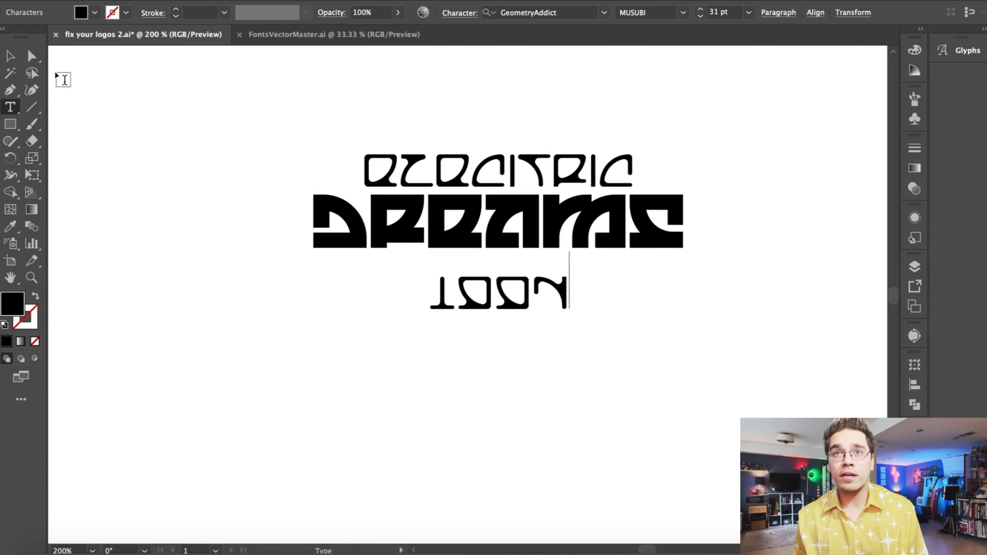
- Cut 1997 out of the text block and paste it as a separate text object centered beneath DREAMS
key(Escape)
double_click(436, 291)
drag(568, 299, 472, 271)
key(ctrl+x)
key(Escape)
key(ctrl+v)
key(ctrl+a)
click(822, 12)
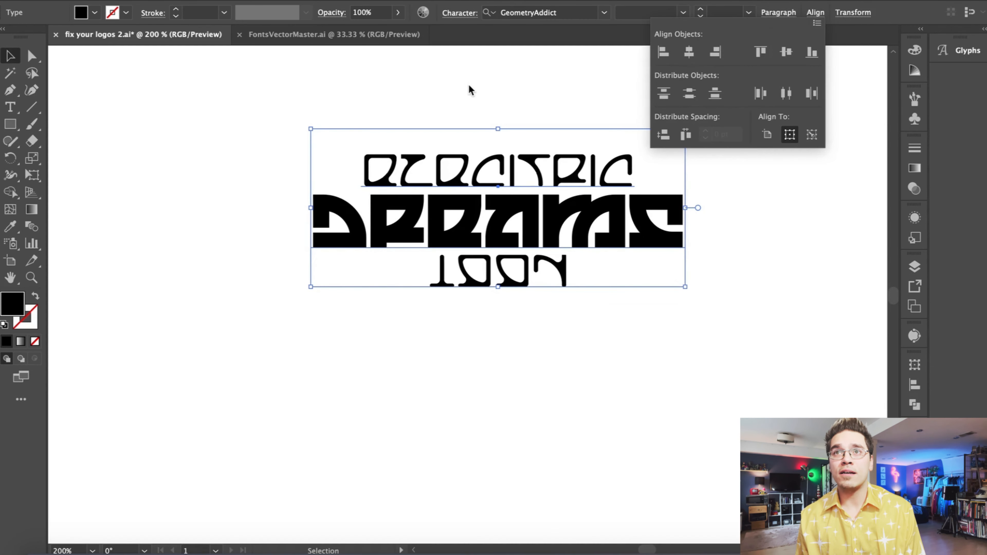
click(479, 85)
key(ctrl+1)
key(ctrl+equal)
key(ctrl+equal)
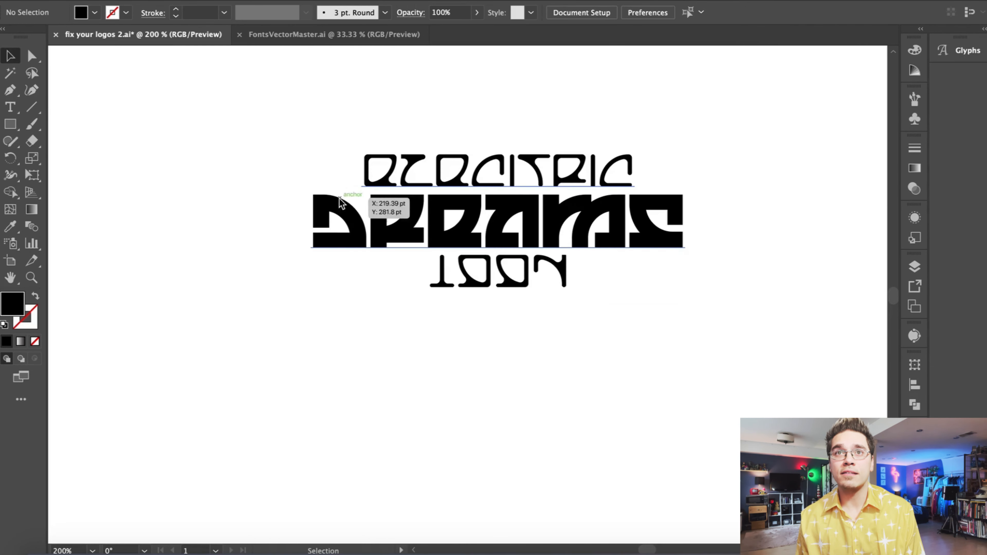
- Duplicate the ELECTRIC DREAMS text below the original and delete the word DREAMS from the copy
click(340, 198)
key(ctrl+c)
key(ctrl+v)
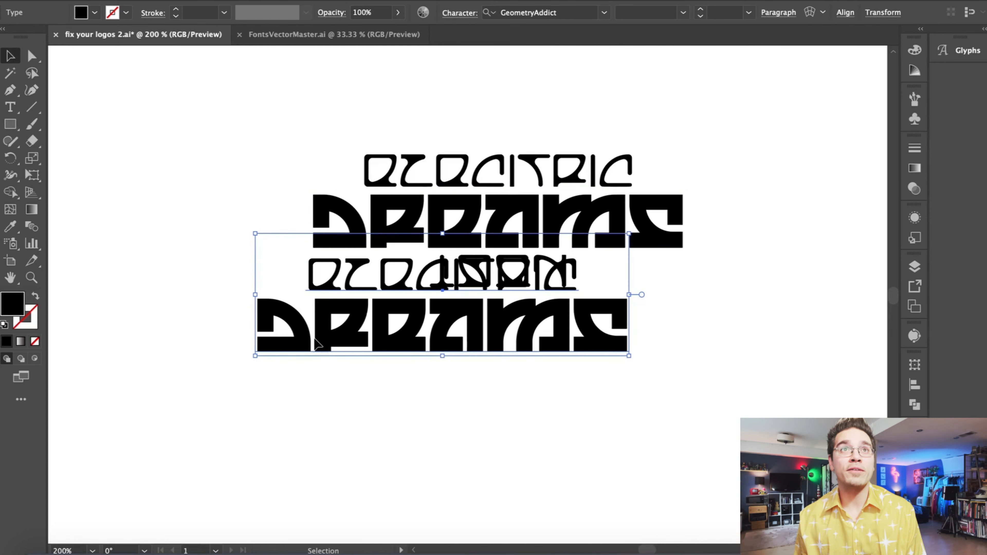
drag(315, 339, 318, 455)
key(t)
drag(327, 396, 622, 420)
double_click(607, 459)
key(ctrl+h)
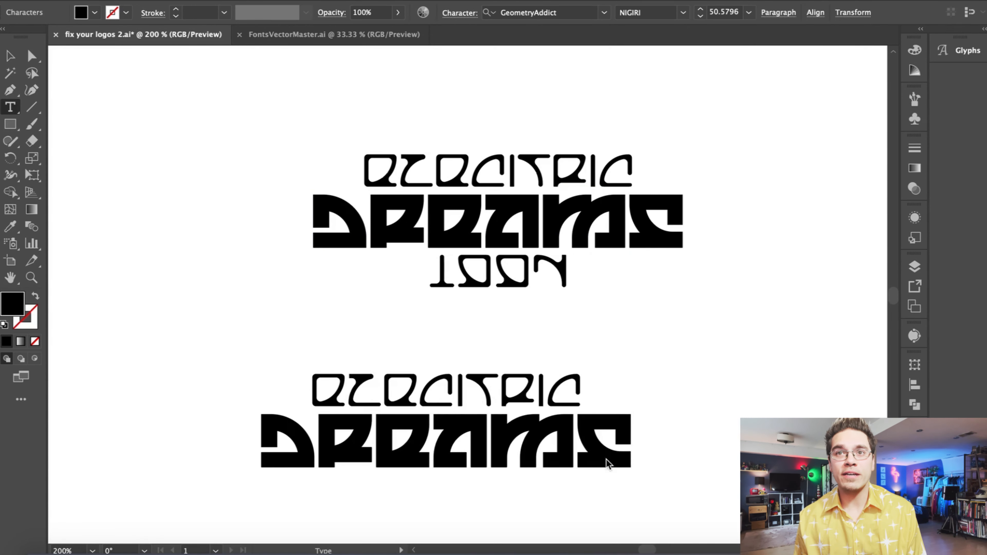
double_click(606, 459)
key(ctrl+x)
key(BackSpace)
- Delete the word ELECTRIC from the original text object so that it contains only DREAMS
drag(376, 175, 614, 170)
double_click(615, 170)
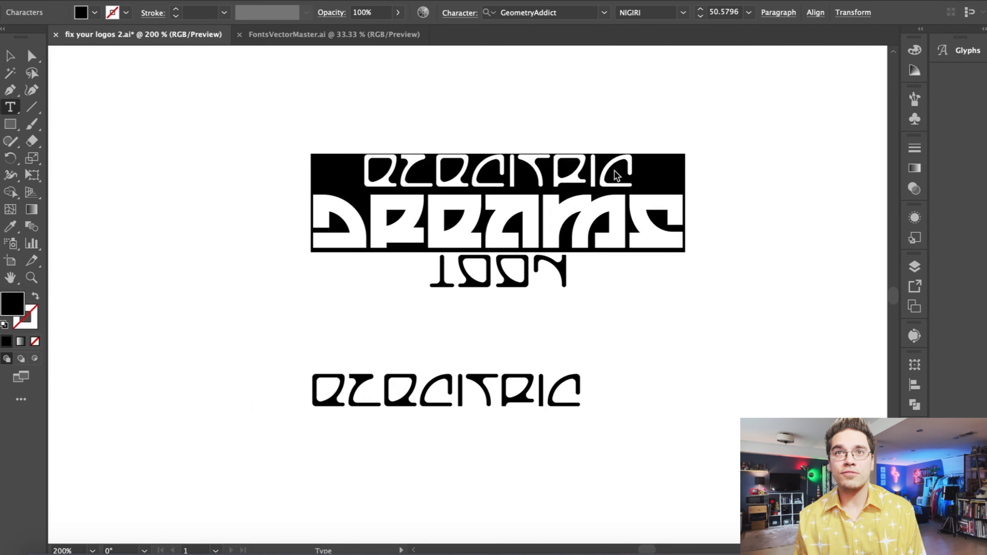
key(Left)
key(Right)
key(Right)
key(Right)
key(Right)
key(Up)
key(BackSpace)
key(BackSpace)
key(BackSpace)
key(BackSpace)
key(BackSpace)
key(BackSpace)
key(BackSpace)
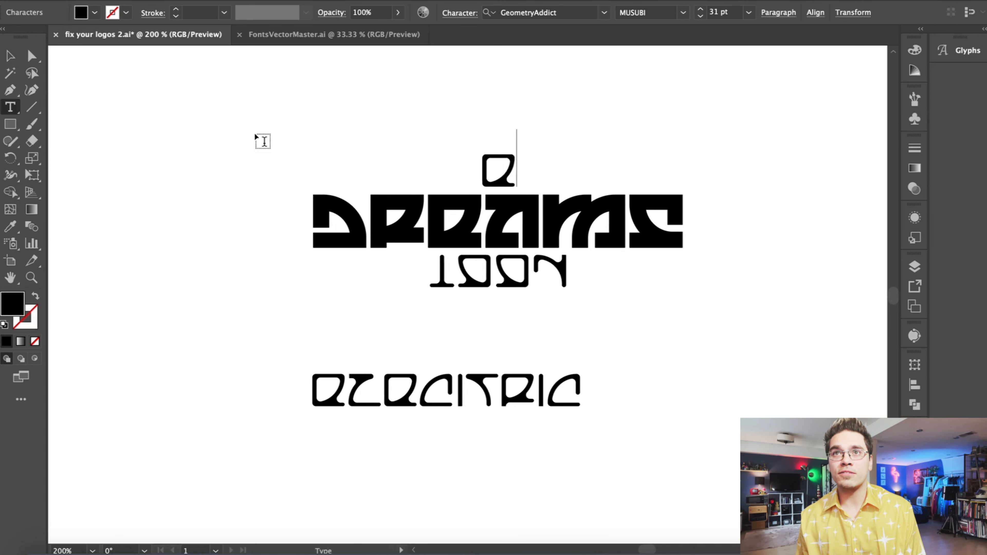
key(BackSpace)
- Move the separate ELECTRIC text above DREAMS
click(10, 55)
click(202, 242)
drag(342, 391, 397, 99)
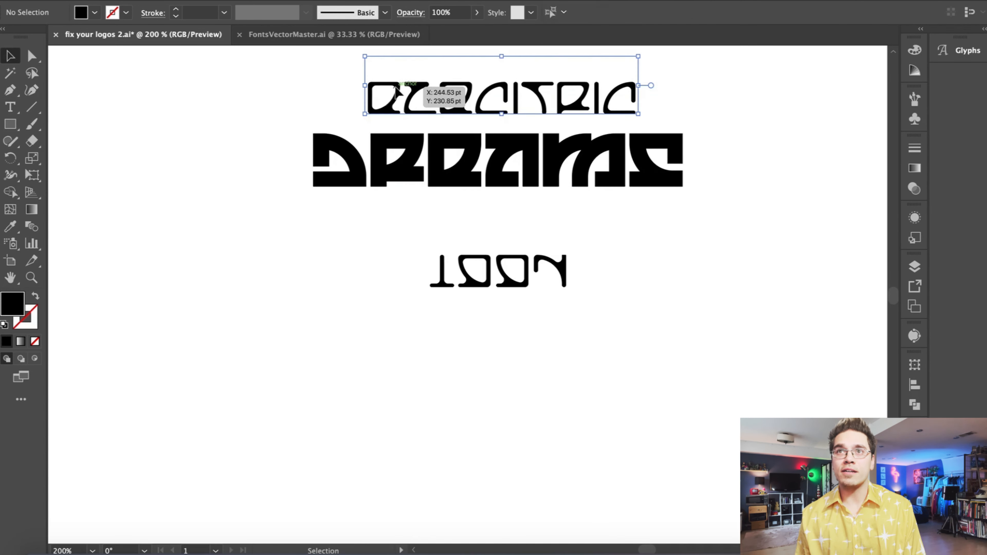
- Select the ELECTRIC, DREAMS and 1997 text objects and align their horizontal centers
double_click(463, 162)
key(Escape)
click(10, 55)
click(562, 115)
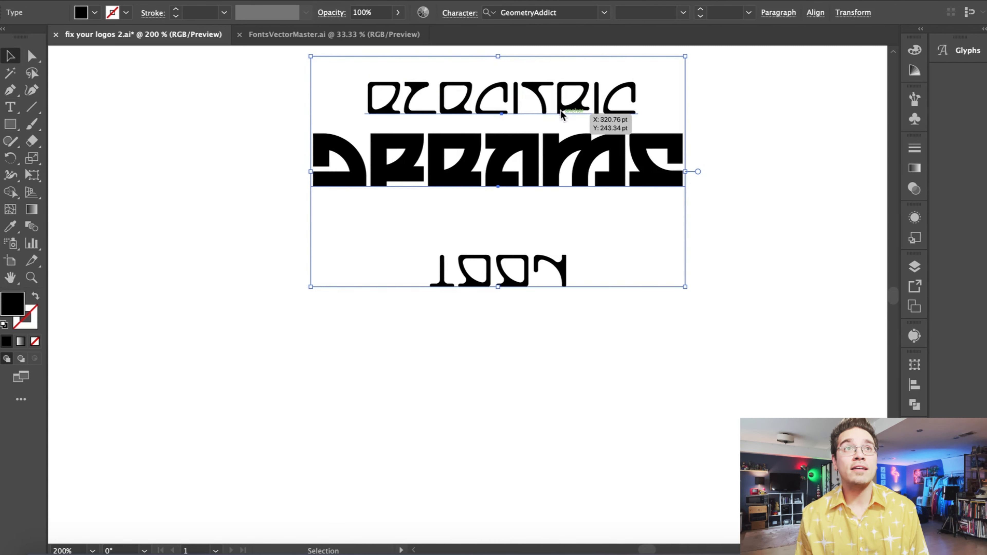
click(810, 17)
click(690, 52)
click(654, 335)
- Nudge ELECTRIC down until it sits close above DREAMS
click(519, 112)
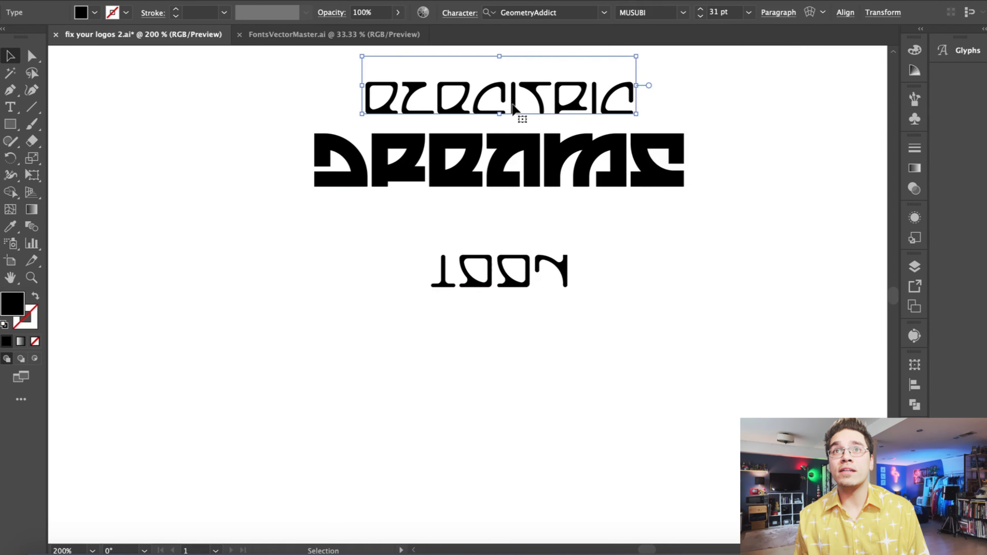
key(Down)
key(Down)
key(Down)
key(Down)
key(Down)
- Nudge 1997 up until its gap below DREAMS matches the gap under ELECTRIC
click(489, 263)
key(Up)
key(Up)
key(Up)
key(Up)
key(Up)
key(Up)
key(Up)
key(Up)
key(Up)
key(Up)
key(Up)
key(Up)
key(Up)
key(Up)
key(Up)
key(Up)
key(Up)
key(Up)
key(Up)
key(Up)
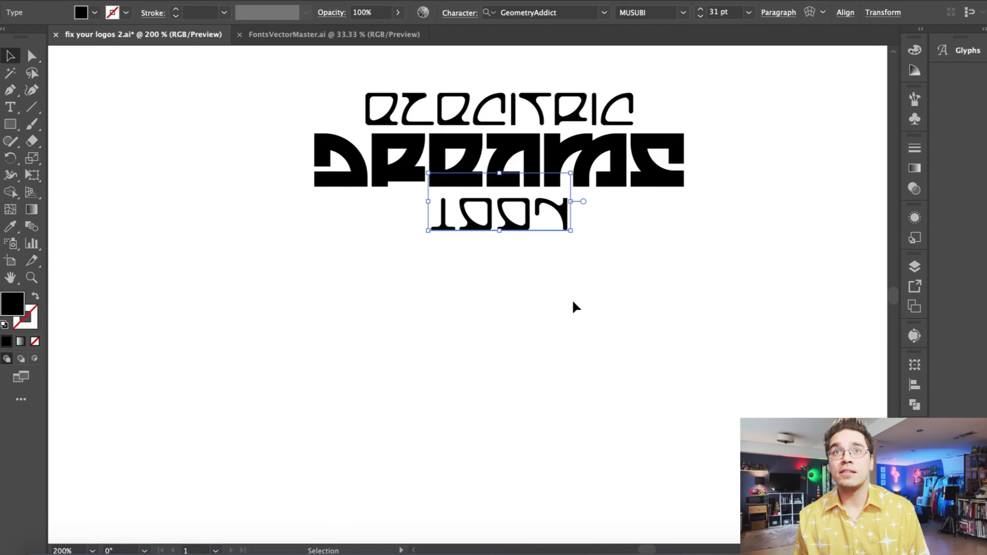
click(575, 316)
mouse_move(641, 281)
mouse_down()
mouse_move(513, 185)
mouse_move(401, 326)
mouse_up()
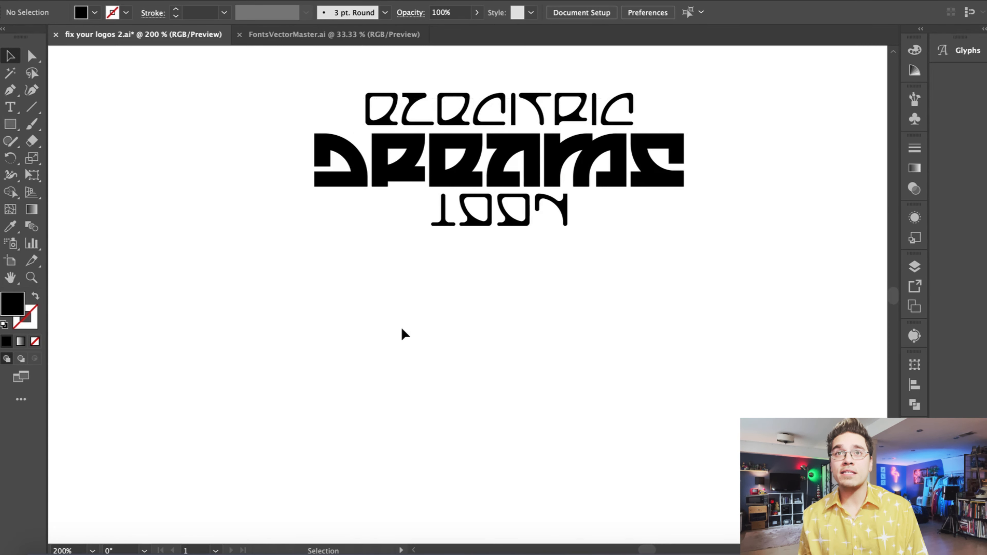
- Convert the DREAMS text to outlines
click(346, 181)
key(super+=)
click(346, 180)
click(216, 296)
click(201, 0)
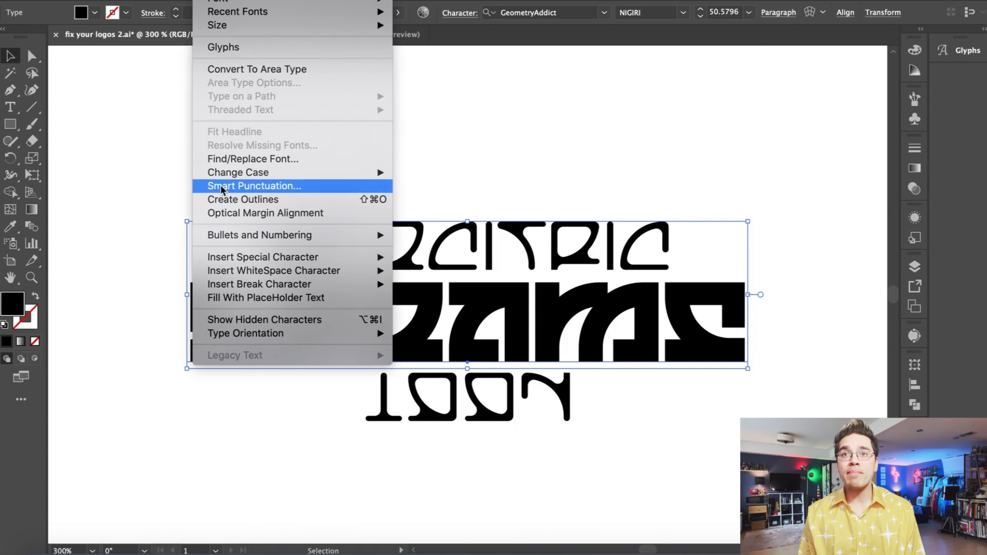
click(222, 199)
- Isolate the outlined DREAMS group and round all corners of the A by about 1.1 pt, rounding the E before it to match
key(super+=)
key(super+=)
key(super+=)
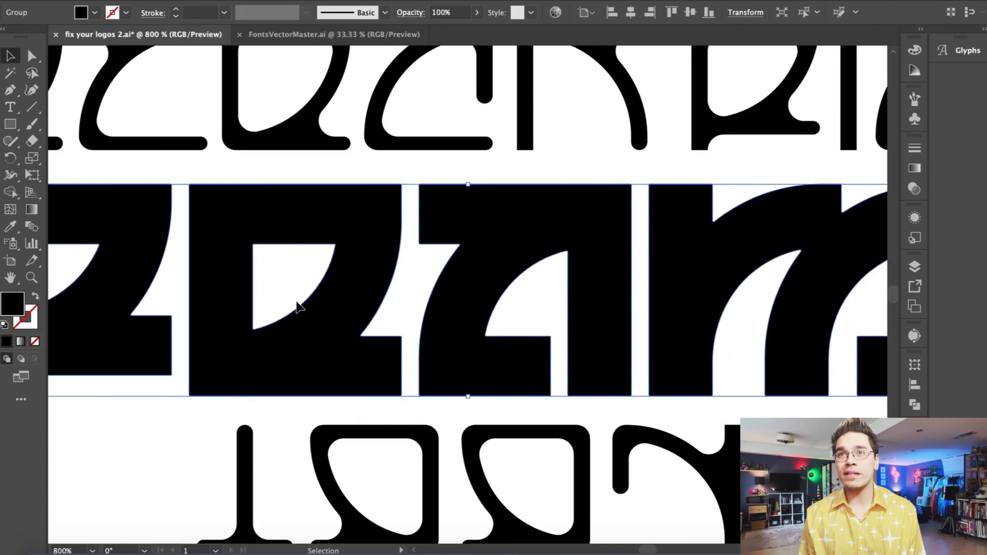
double_click(451, 218)
drag(430, 195, 433, 200)
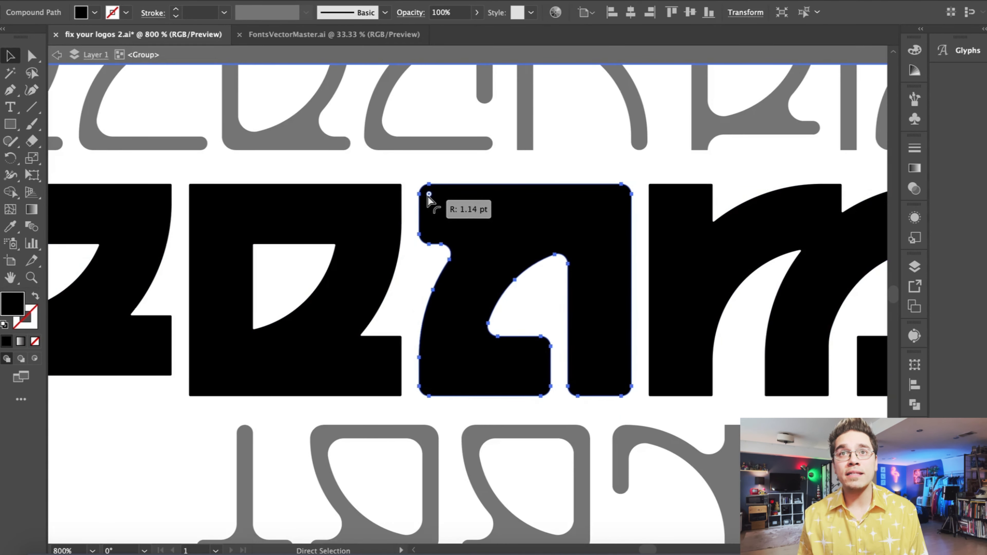
click(360, 218)
drag(428, 198, 392, 195)
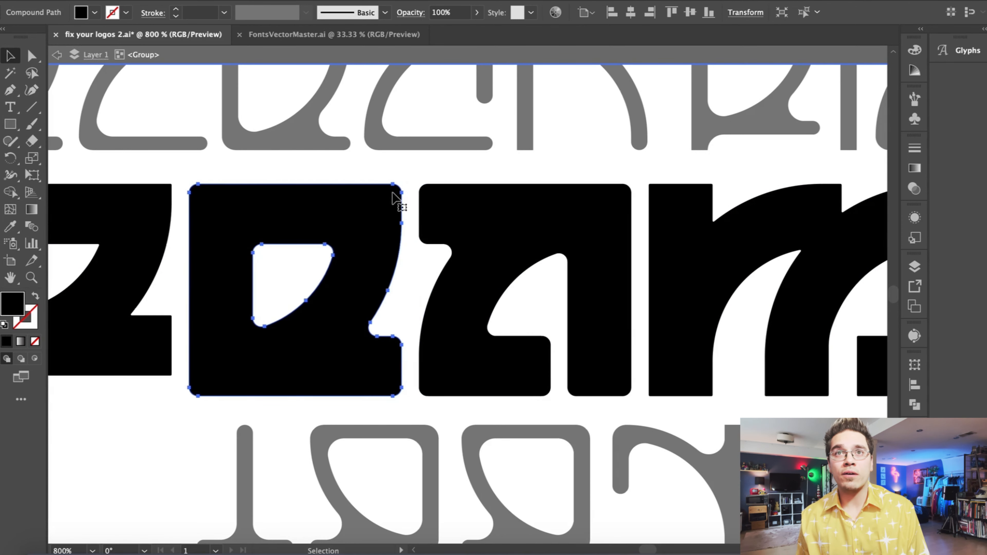
- Round the upper corner of the M's middle stroke with a 0.99 pt radius
click(684, 204)
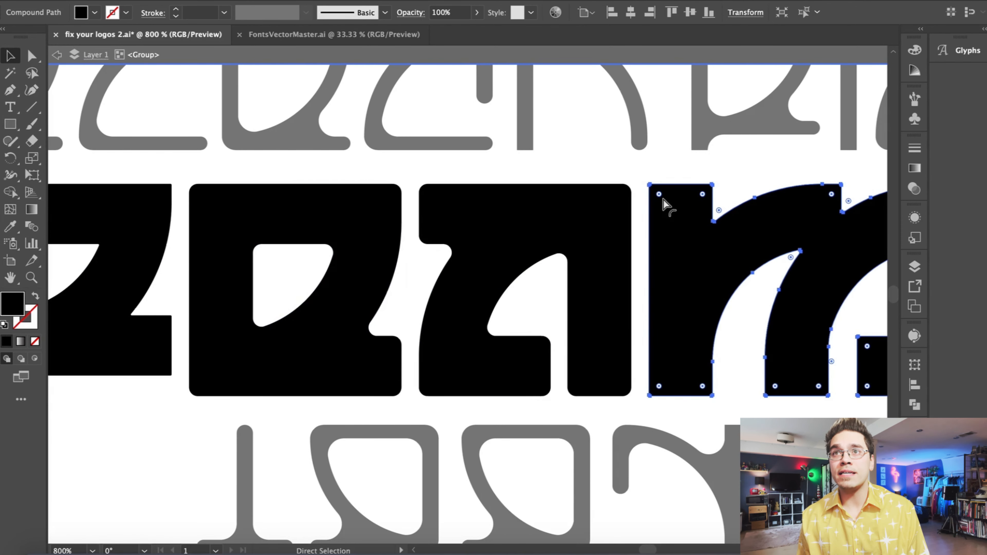
drag(667, 203, 659, 196)
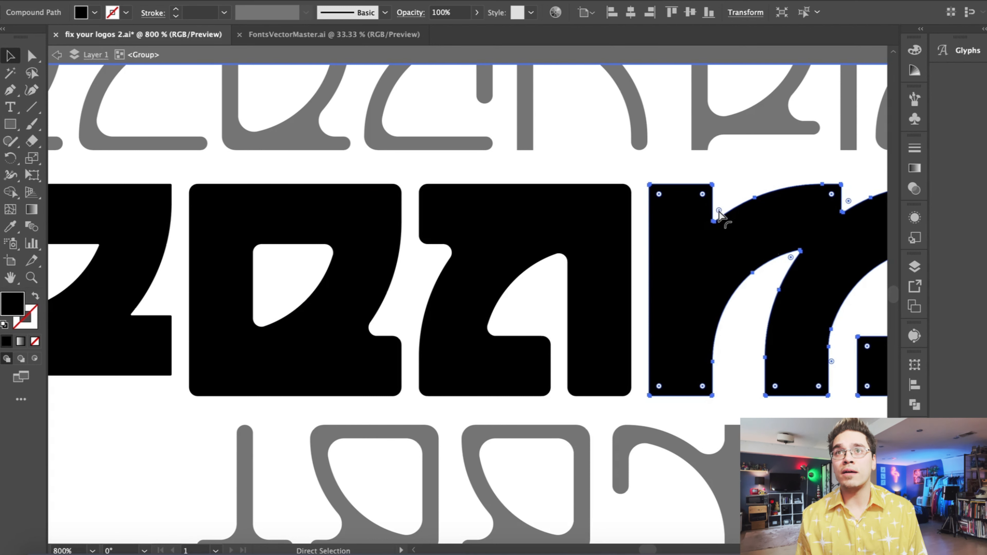
key(v)
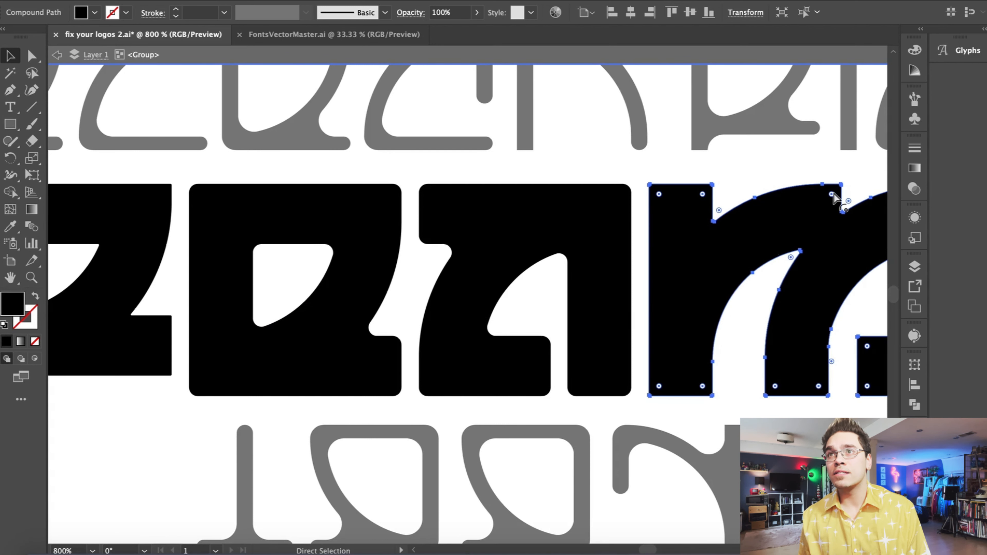
double_click(833, 194)
key(Return)
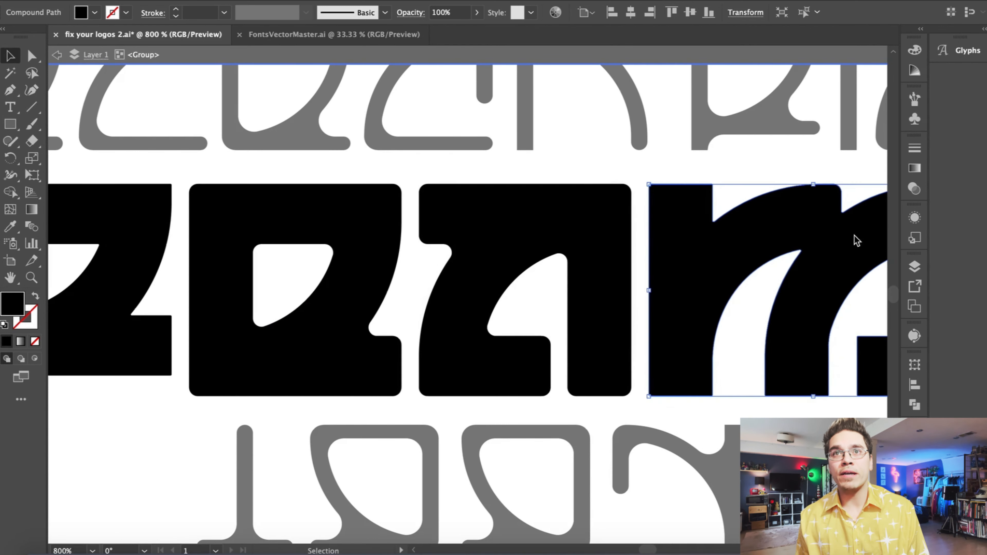
- Round the M's outer upper-right corner and the corners of its right-hand inner opening with a 0.99 pt radius
scroll(854, 234, right, 5)
double_click(841, 180)
key(super+v)
key(Return)
double_click(777, 249)
key(super+v)
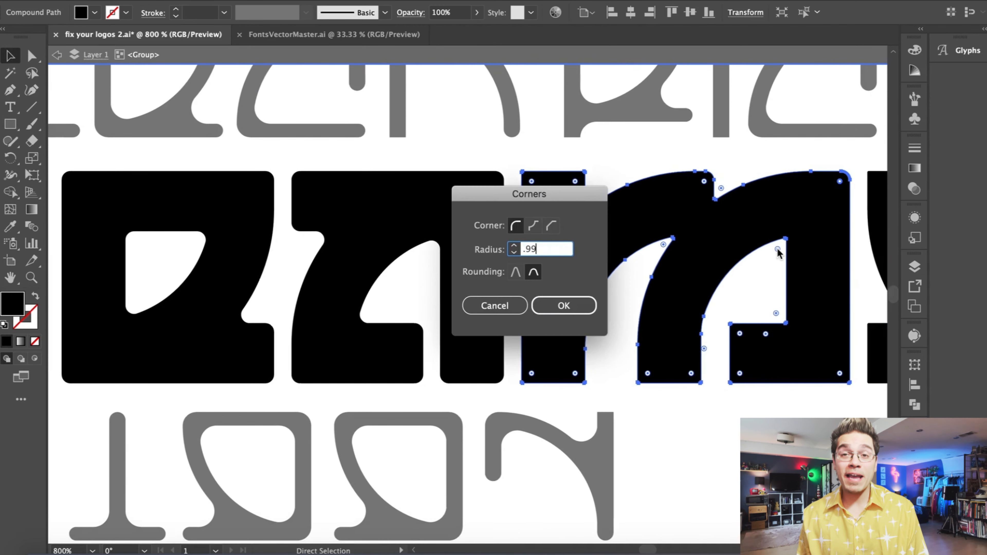
key(Return)
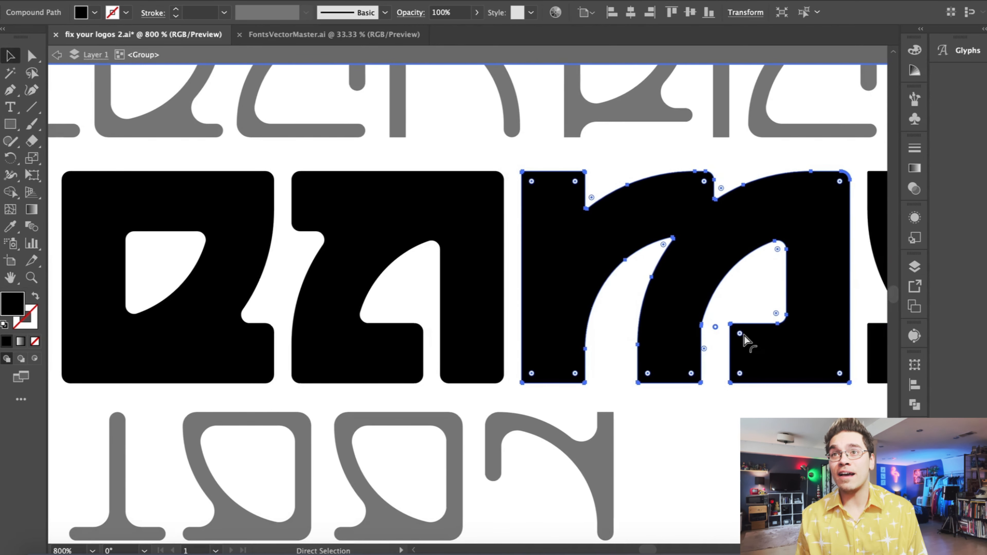
- Apply the 0.99 pt radius to the corners of the M's right foot
double_click(740, 333)
key(super+v)
key(Return)
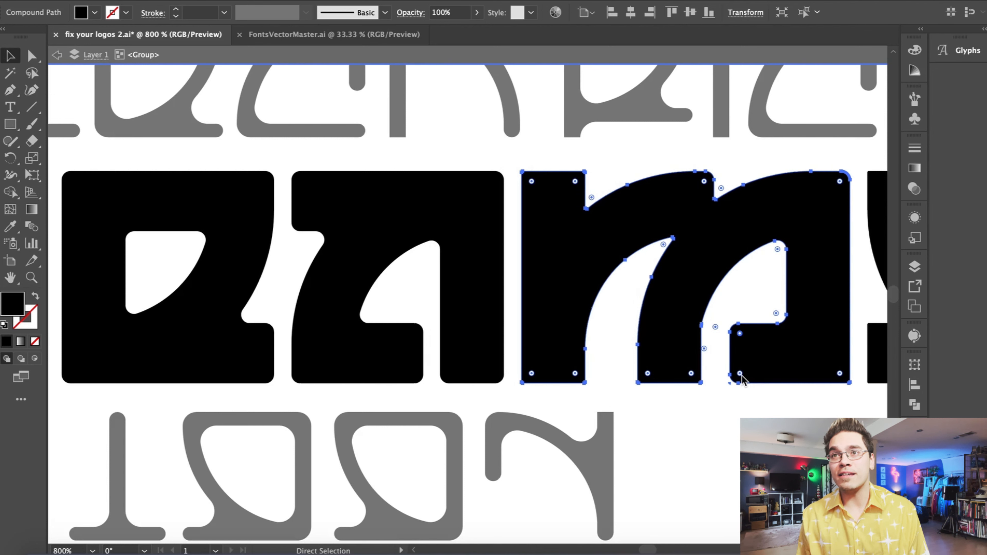
double_click(839, 373)
key(super+v)
key(Return)
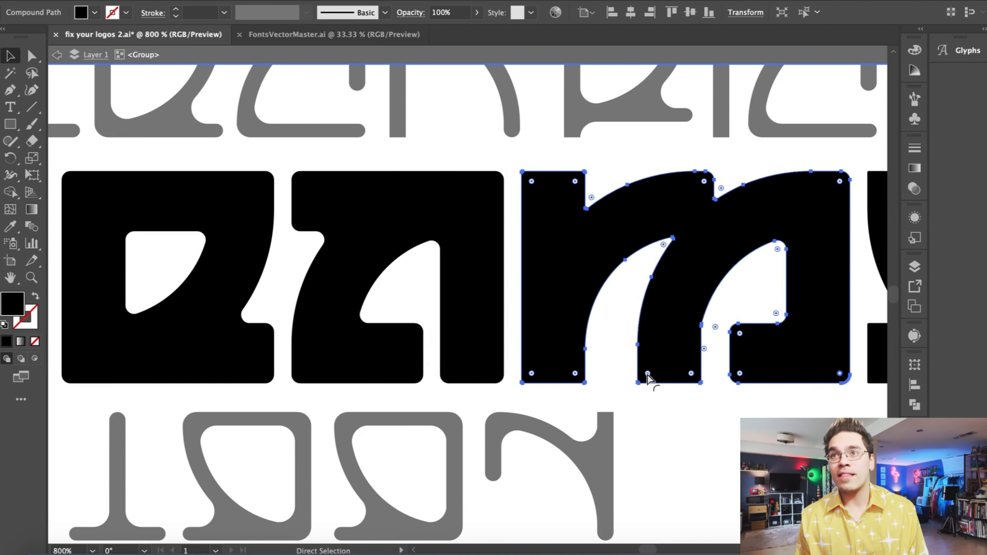
- Apply the same 0.99 pt rounding to the M's left stem and its remaining sharp corners
click(467, 230)
click(549, 192)
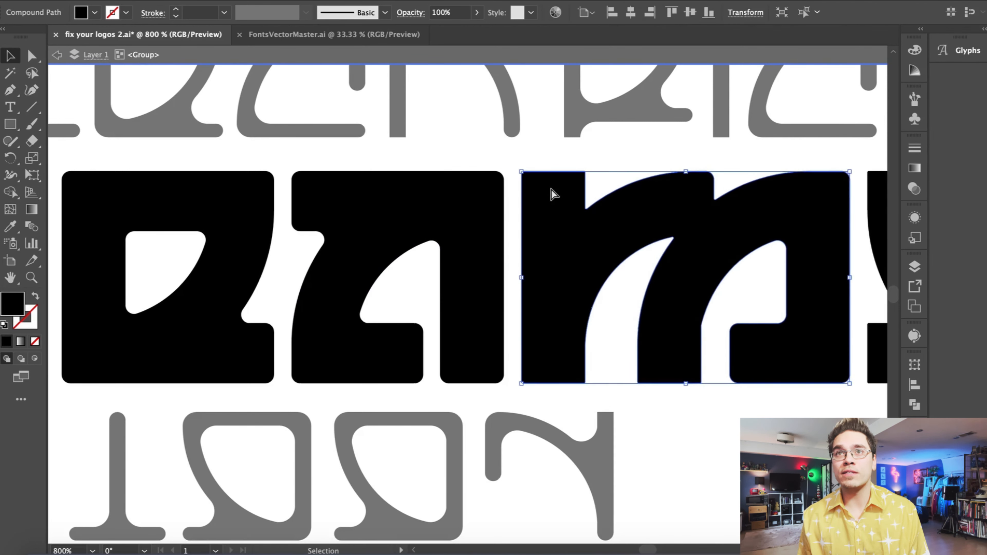
double_click(531, 181)
key(super+v)
key(Return)
scroll(573, 187, right, 5)
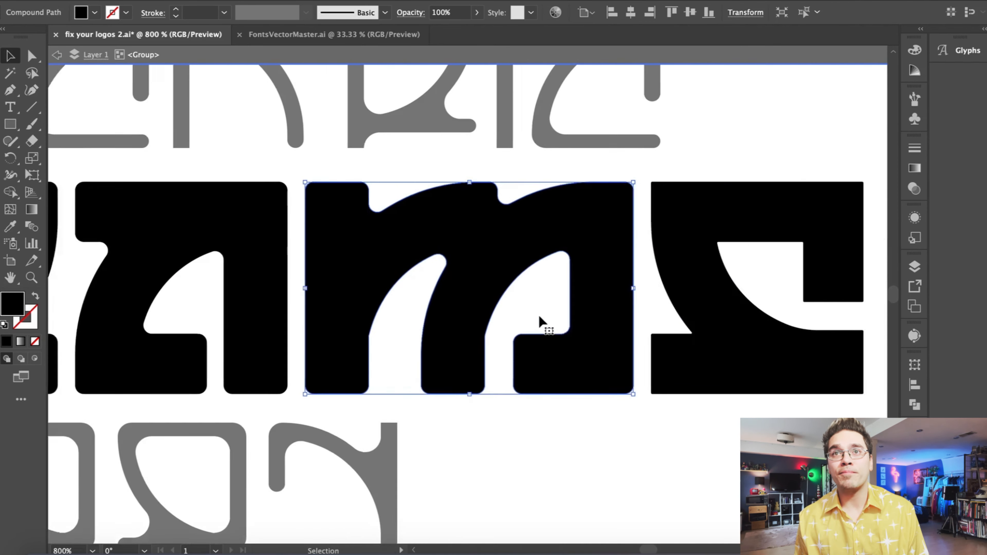
- Round the S's two outer top corners with a 0.99 pt radius
click(631, 201)
double_click(626, 196)
key(super+v)
key(Return)
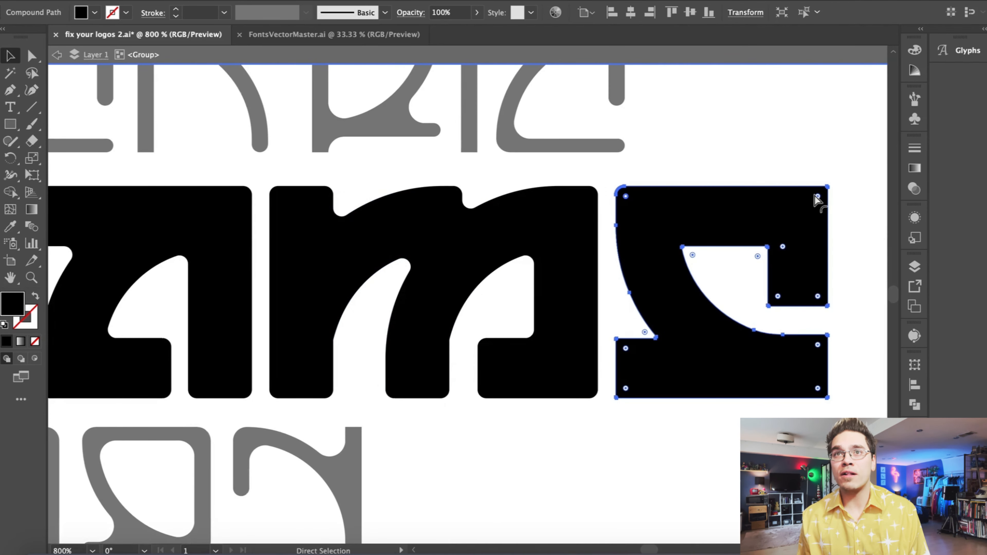
double_click(817, 197)
key(super+v)
key(Return)
- Apply the 0.99 pt radius to the three corners of the S's inner opening
double_click(784, 247)
key(super+v)
key(Return)
double_click(758, 257)
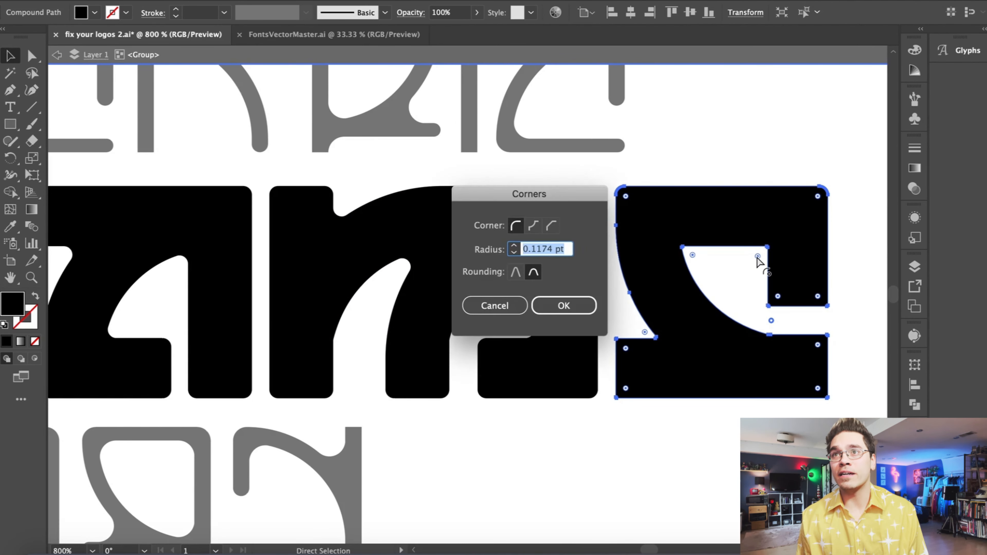
key(super+v)
key(Return)
double_click(693, 256)
key(super+v)
key(Return)
- Round both corners at the tip of the S's upper arm with a 0.99 pt radius
double_click(778, 297)
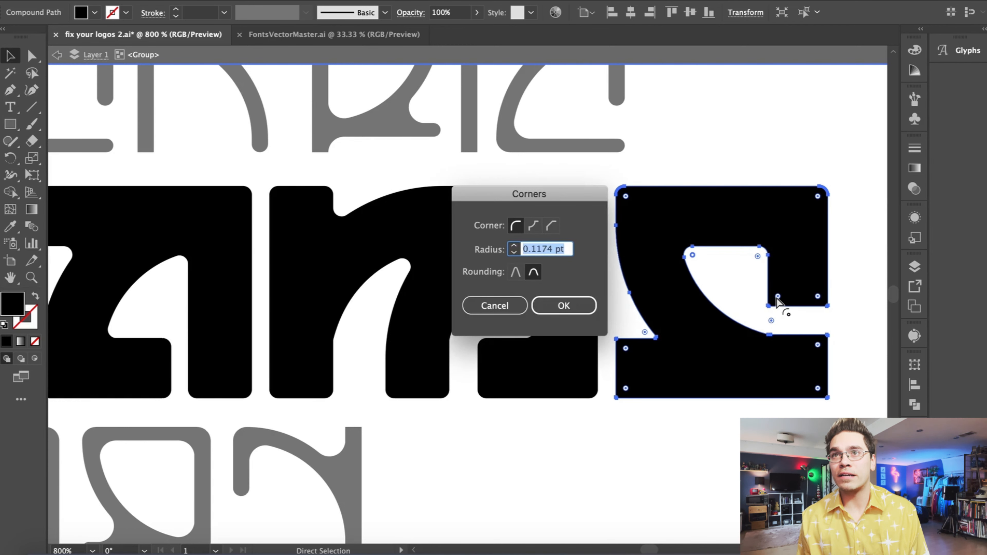
key(super+v)
key(Return)
double_click(818, 297)
text(.99)
key(Return)
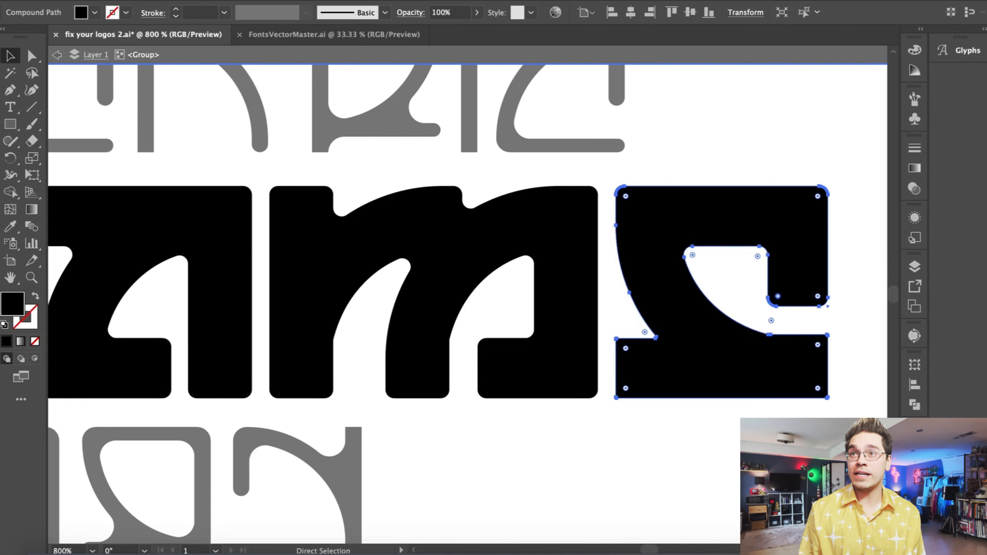
- Round the two corners at the right end of the S's base with the 0.99 pt radius
double_click(818, 345)
key(super+v)
key(Return)
double_click(818, 388)
key(super+v)
key(Return)
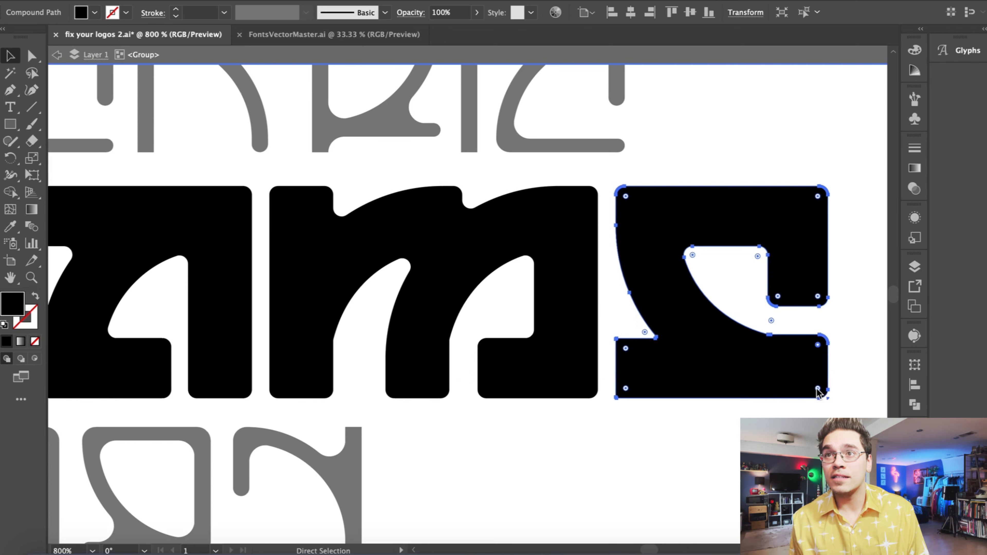
- Apply the 0.99 pt radius to the left corners of the S's base and the notch above it
double_click(626, 348)
key(super+v)
key(Return)
double_click(645, 333)
key(super+v)
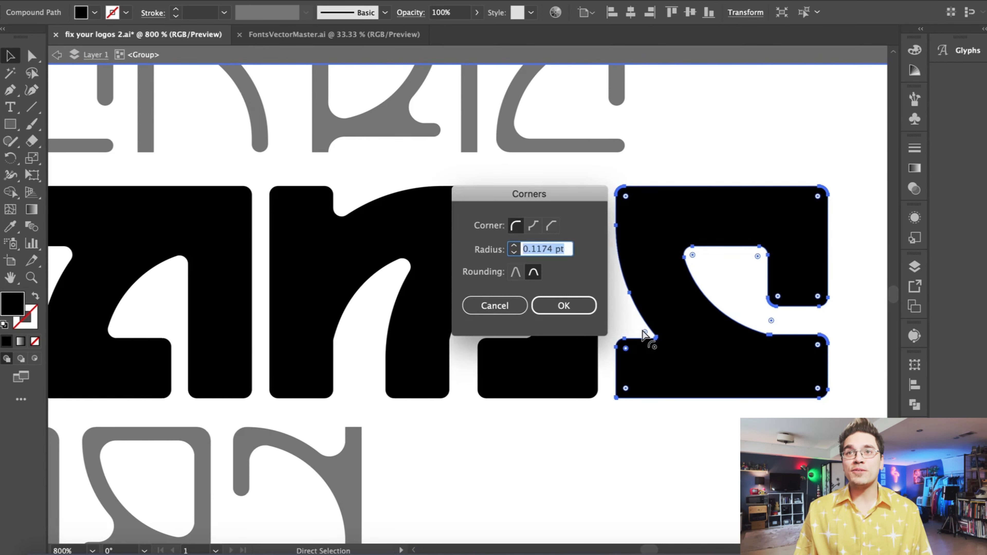
key(Return)
double_click(626, 389)
key(super+v)
key(Return)
click(613, 452)
scroll(613, 452, left, 20)
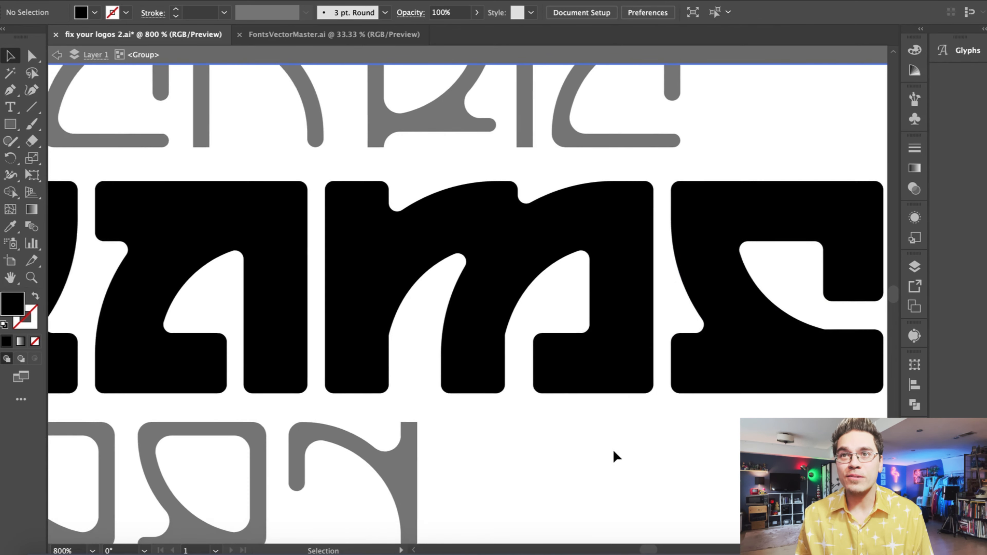
- Round all corners of the R in DREAMS together with a radius of about 0.95 pt
key(a)
click(601, 335)
drag(610, 337, 617, 342)
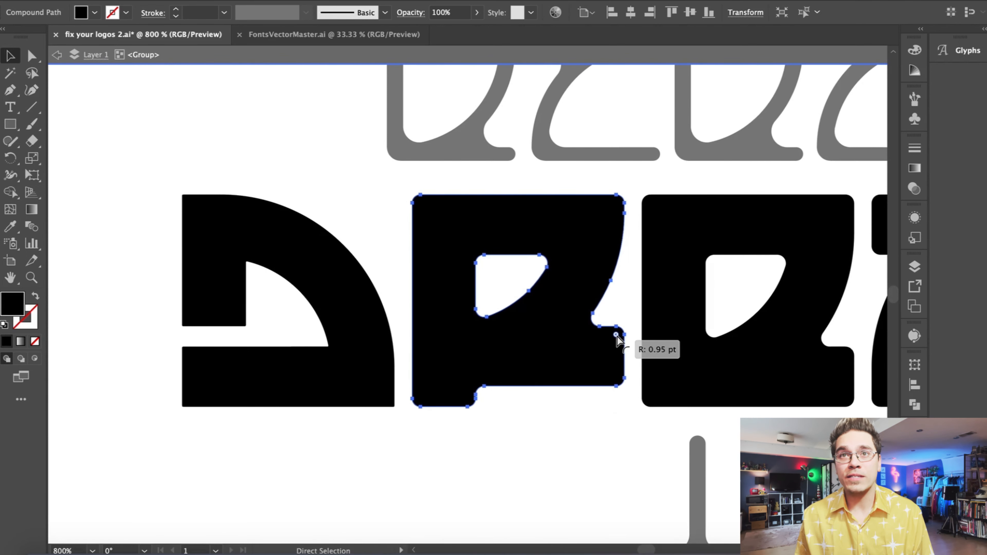
- Round all corners of the D together with a radius of about 1.03 pt and exit the group's isolation mode
click(353, 324)
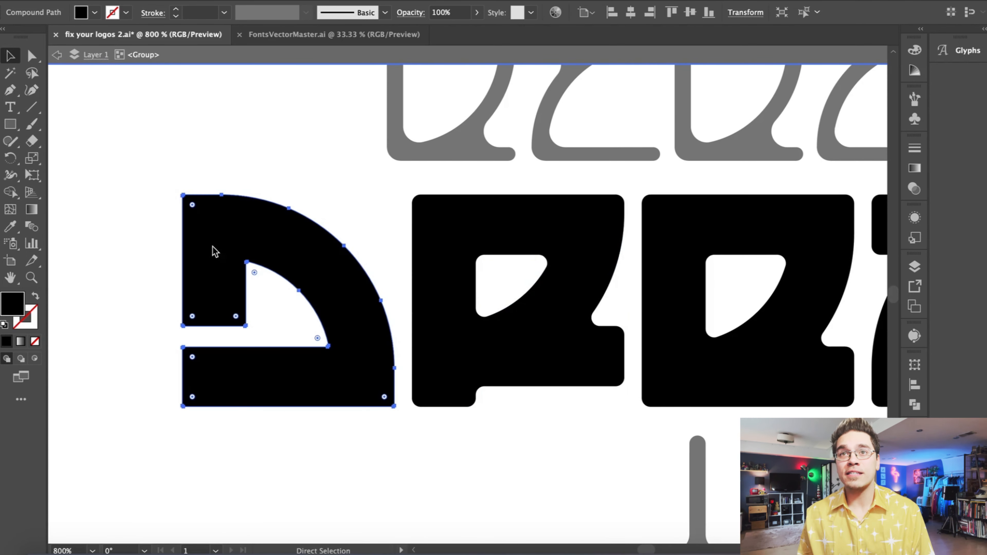
drag(192, 204, 196, 210)
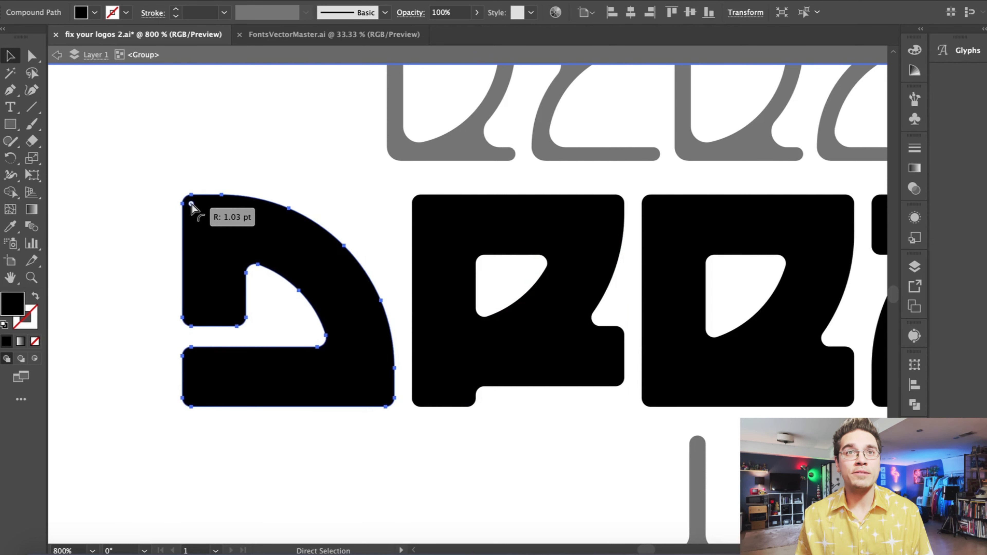
click(185, 165)
key(super+minus)
key(super+minus)
key(super+minus)
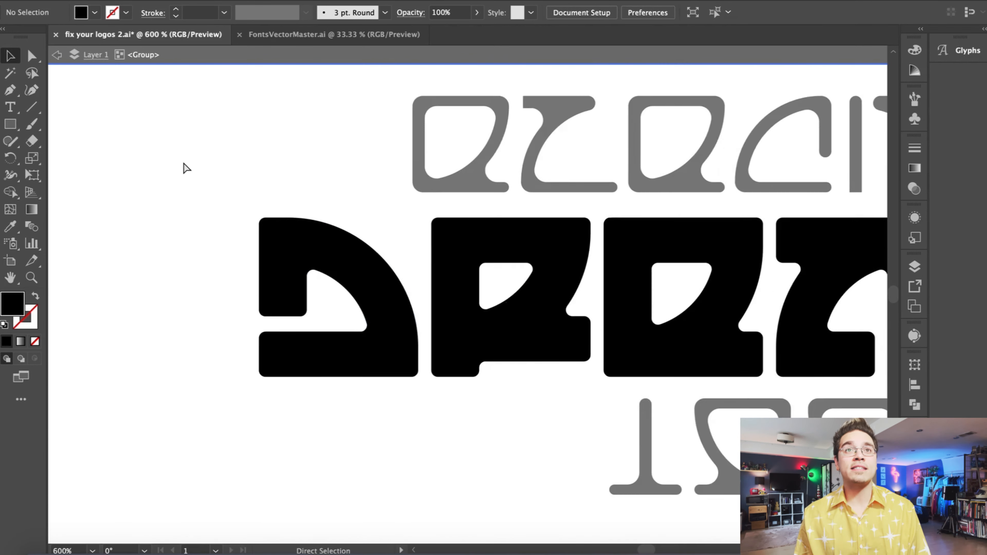
key(v)
double_click(255, 199)
drag(409, 130, 236, 148)
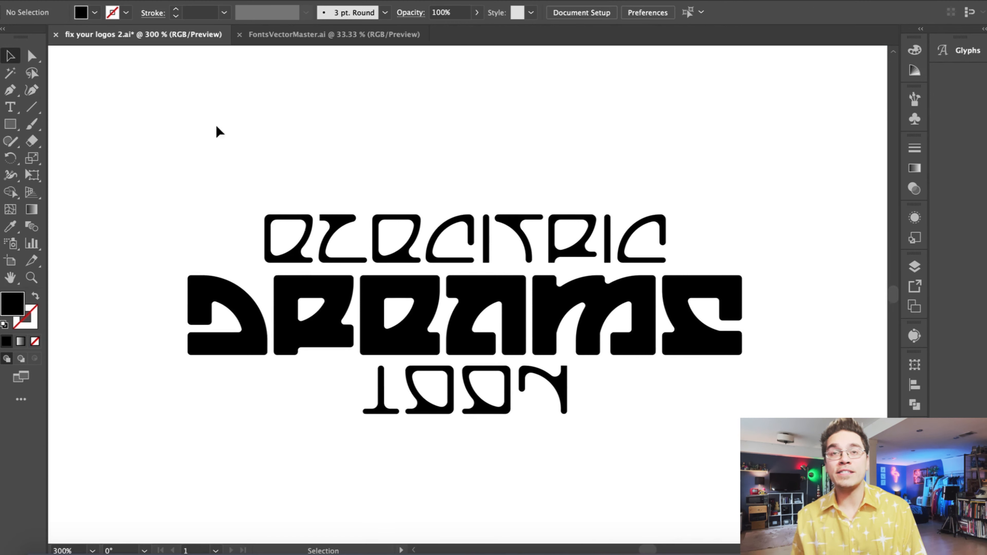
key(super+minus)
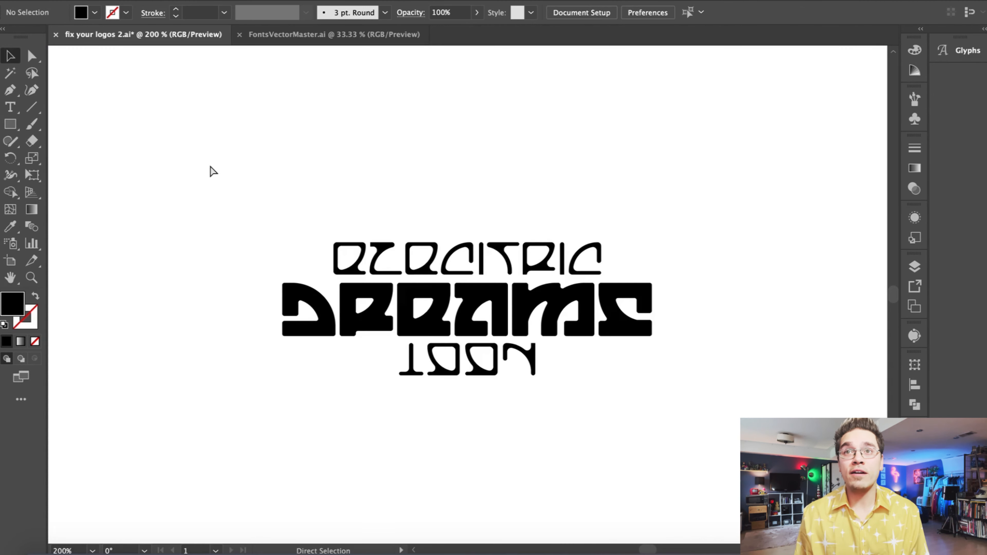
- Convert the ELECTRIC and 1997 text to outlines
click(457, 369)
key(super+plus)
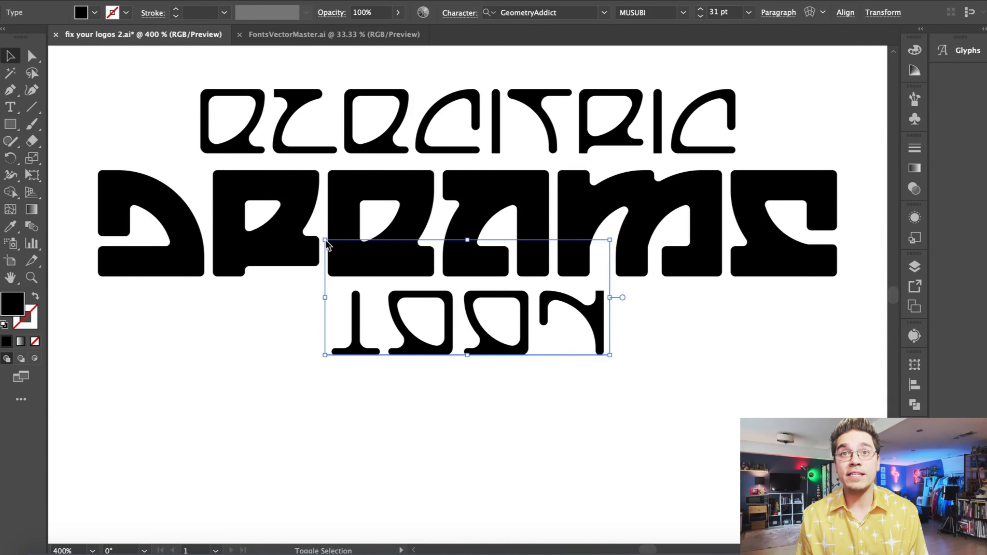
shift+click(367, 145)
click(202, 1)
click(226, 199)
click(301, 352)
click(360, 345)
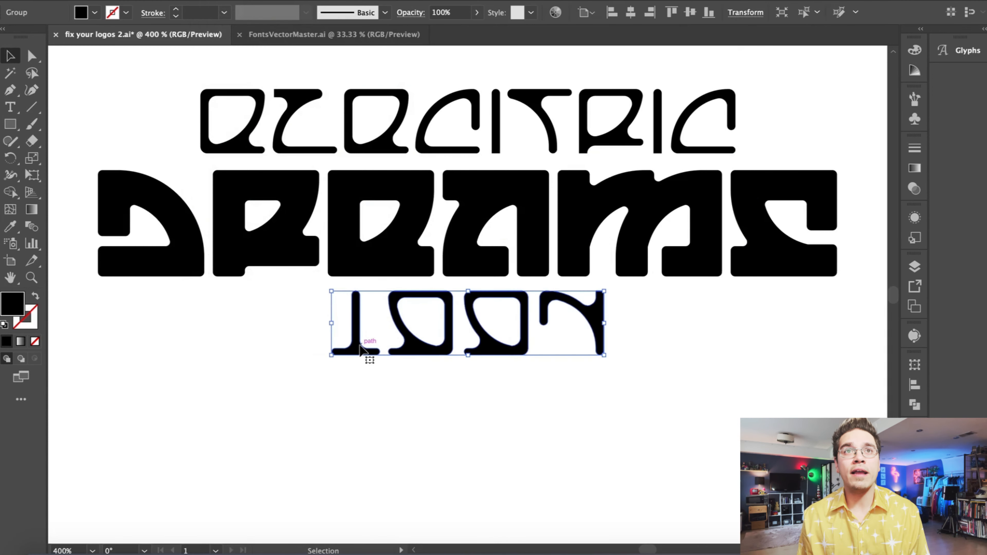
- Flip the 1 of 1997 upside down so that its bar sits at the top
double_click(359, 350)
drag(327, 291, 420, 371)
double_click(421, 371)
key(super+minus)
drag(607, 380, 363, 136)
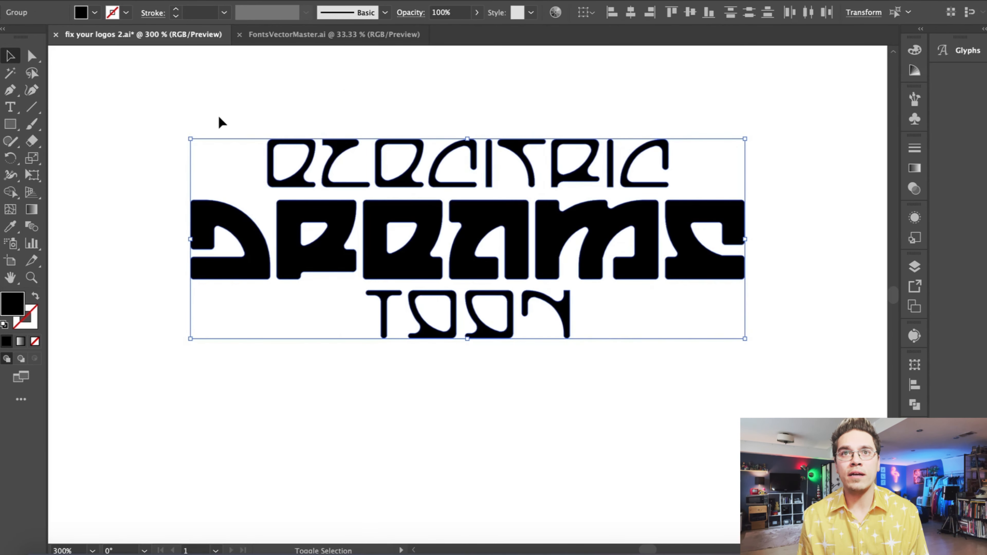
click(205, 113)
key(super+minus)
drag(248, 116, 244, 156)
drag(242, 156, 645, 412)
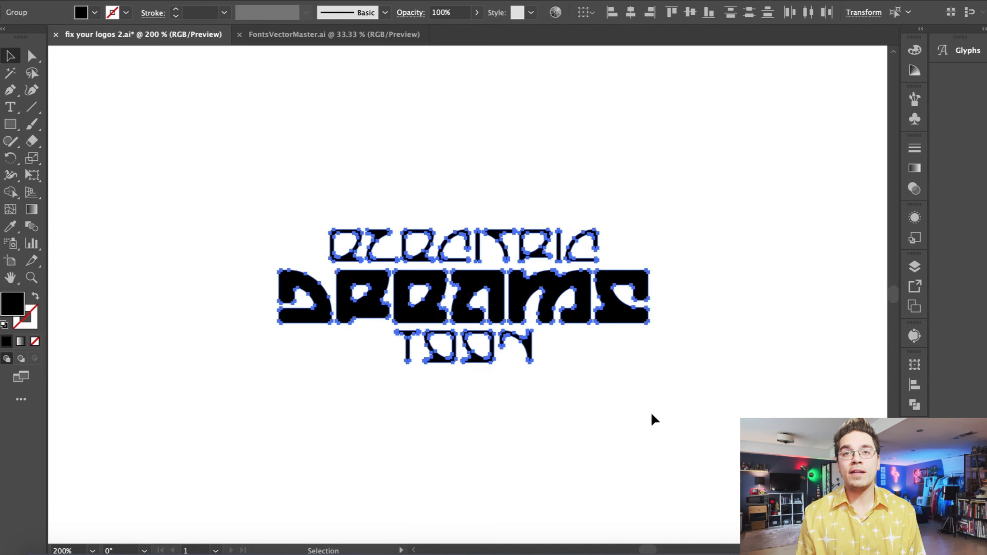
click(657, 422)
key(super+plus)
key(super+minus)
key(super+minus)
key(super+minus)
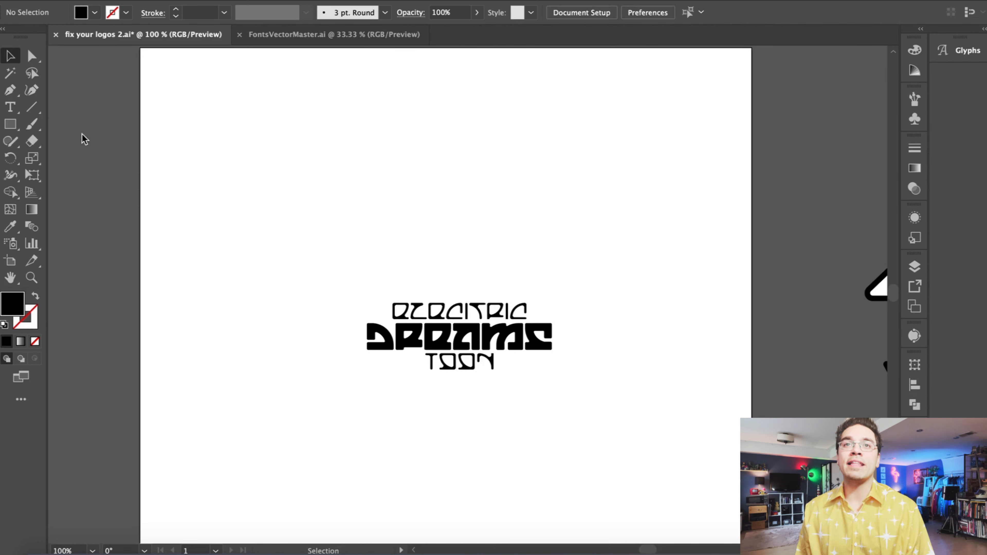
- Draw a thin black rounded bar beneath DREAMS, from the D's left edge to just before the 1 of 1997
drag(10, 124, 75, 145)
key(super+plus)
key(super+plus)
key(super+plus)
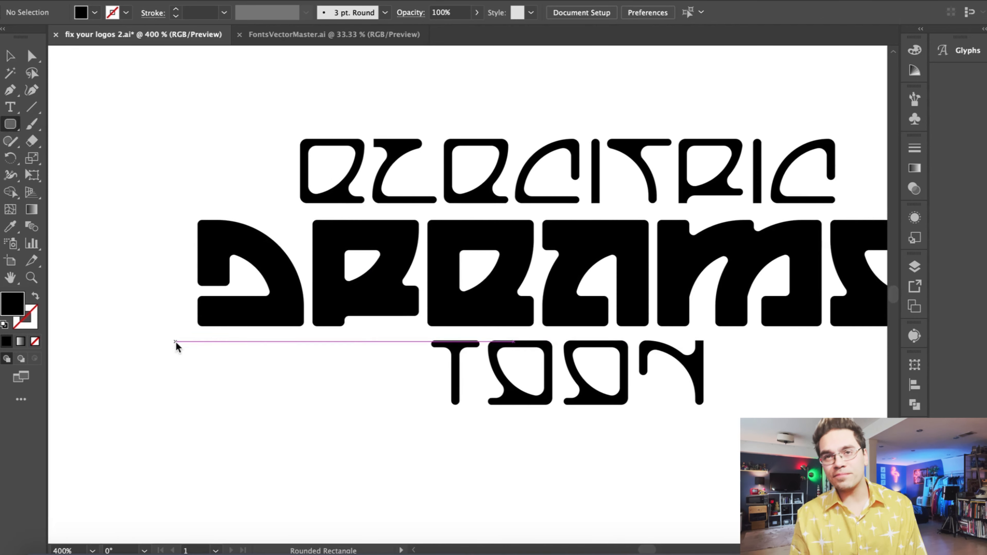
drag(197, 336, 430, 345)
- Reduce the bar's height to match the top stroke of the 1 and fully round its ends
key(super+plus)
key(super+plus)
key(super+plus)
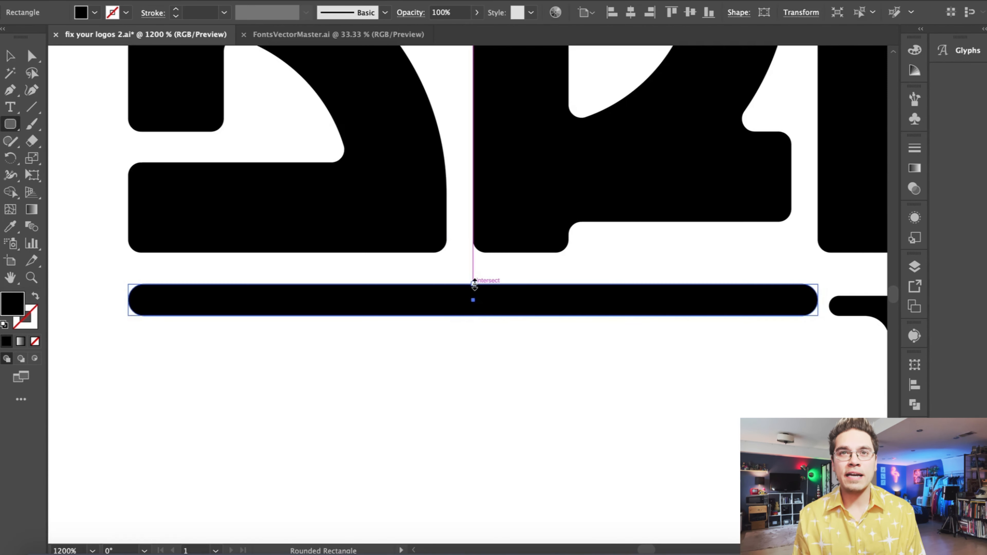
mouse_move(475, 298)
mouse_down()
mouse_move(474, 316)
mouse_move(474, 297)
mouse_up()
key(v)
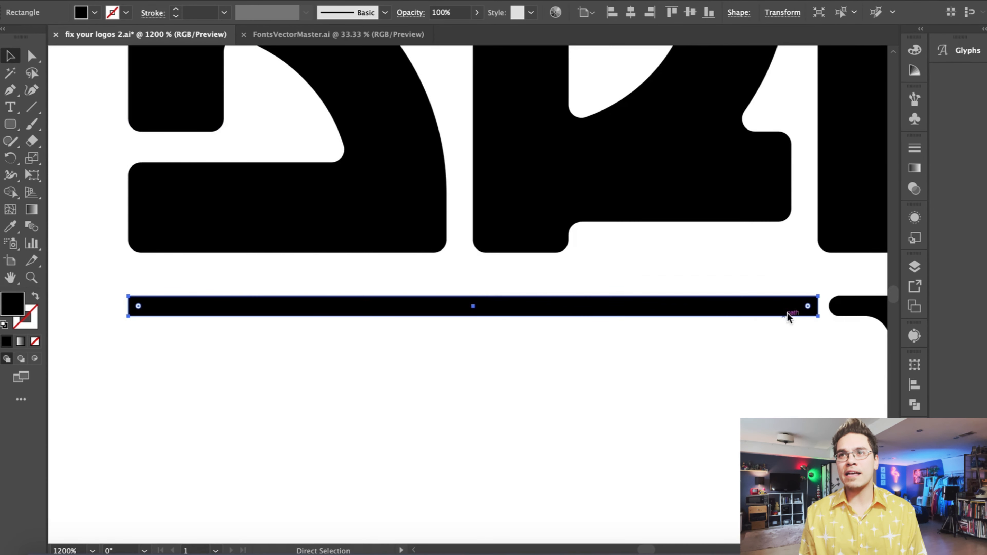
drag(808, 306, 754, 310)
click(514, 399)
- Duplicate the bar to the other side of 1997, up to the S's right edge, and align the two bars
key(super+minus)
key(super+minus)
key(super+minus)
key(super+minus)
drag(534, 323, 743, 298)
shift+click(278, 295)
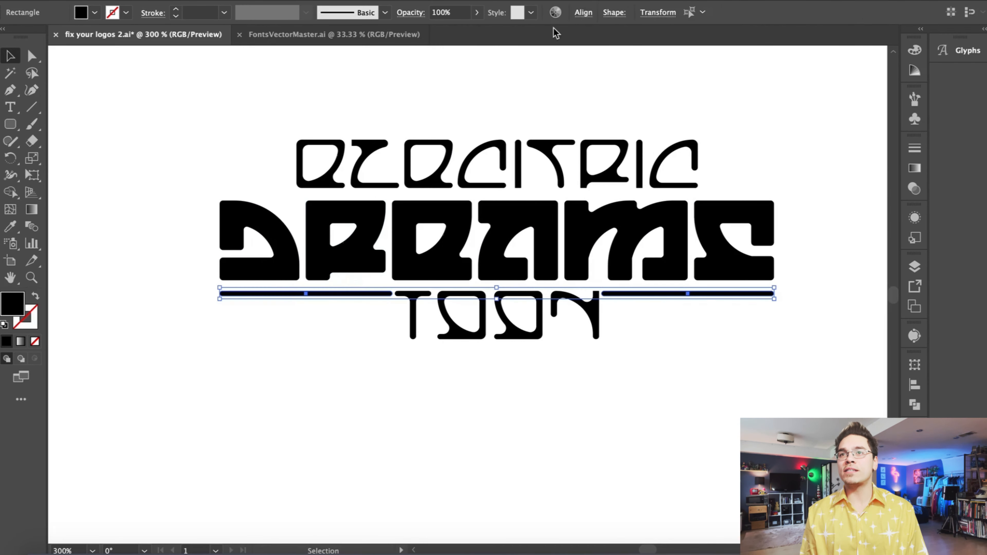
click(583, 13)
click(692, 120)
- Copy both bars straight down to form a second line just beneath them
key(super+equal)
key(super+equal)
key(super+equal)
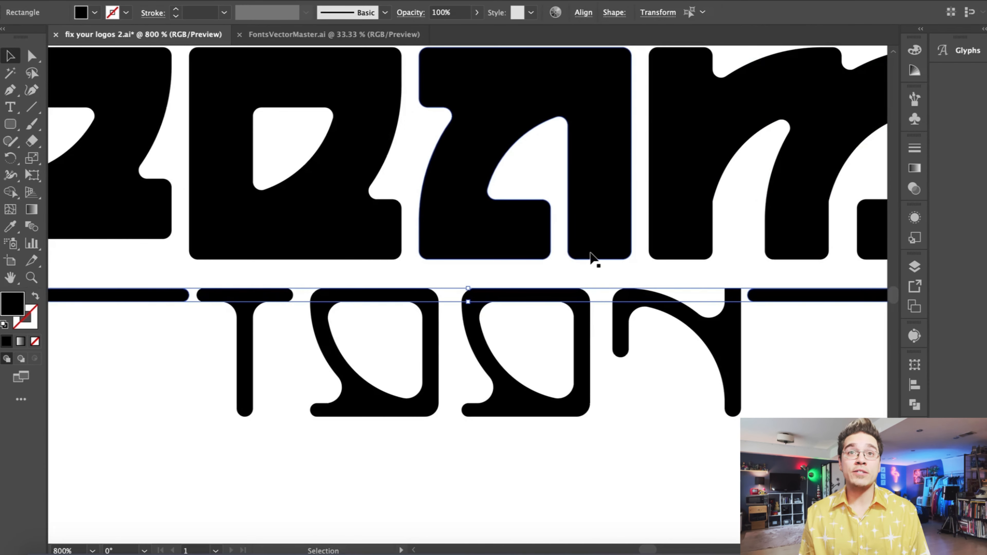
key(super+minus)
key(super+minus)
key(super+minus)
click(657, 295)
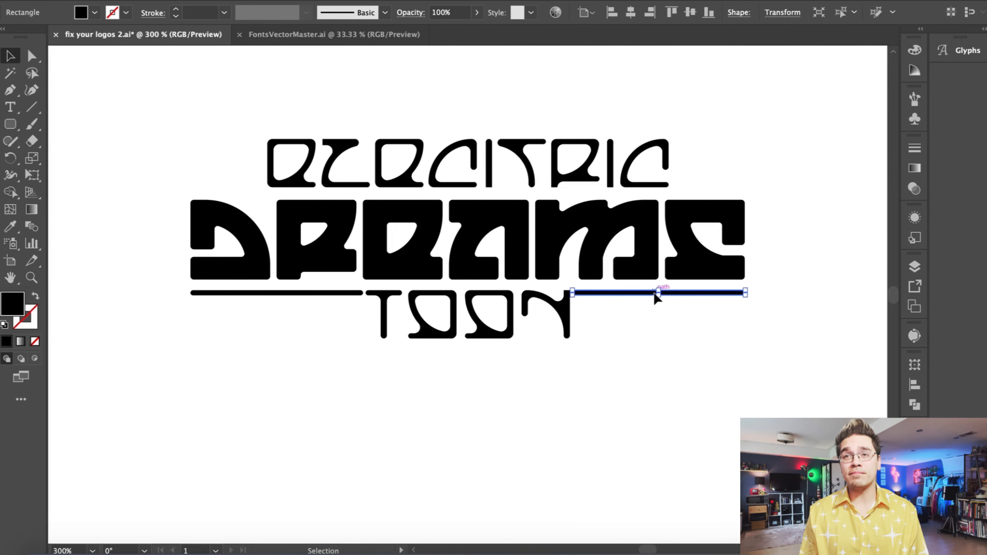
shift+click(300, 294)
drag(300, 294, 299, 303)
click(308, 335)
- Shorten the second bar left of 1997 from its outer end, keeping its inner end in place
key(super+equal)
scroll(308, 335, left, 2)
click(296, 306)
key(super+equal)
key(super+equal)
key(super+equal)
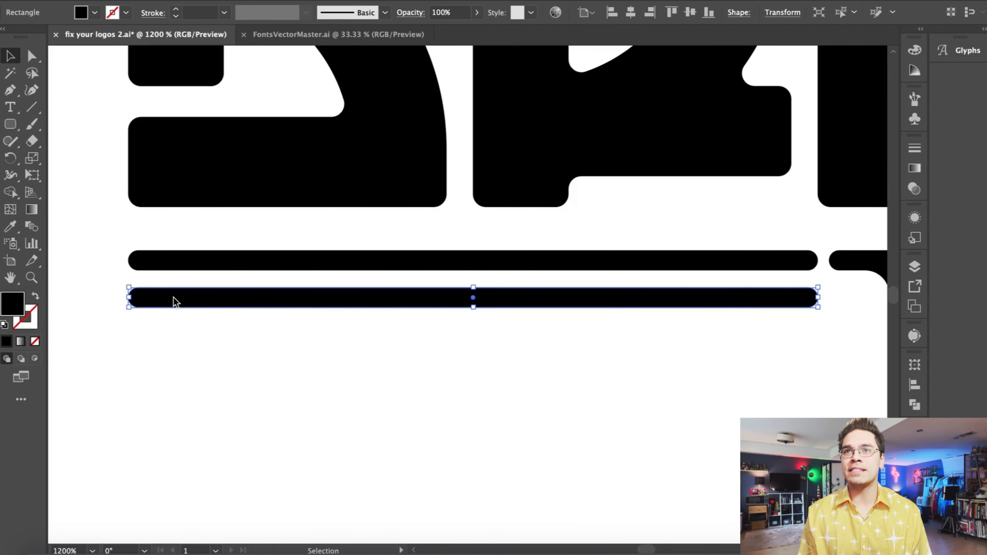
drag(128, 298, 268, 299)
- Duplicate the shortened bar below itself and shorten the copy further from its outer end
drag(379, 301, 379, 341)
drag(267, 335, 388, 334)
click(356, 401)
- Delete the bars to the right of 1997
key(super+minus)
key(super+minus)
key(super+minus)
key(super+minus)
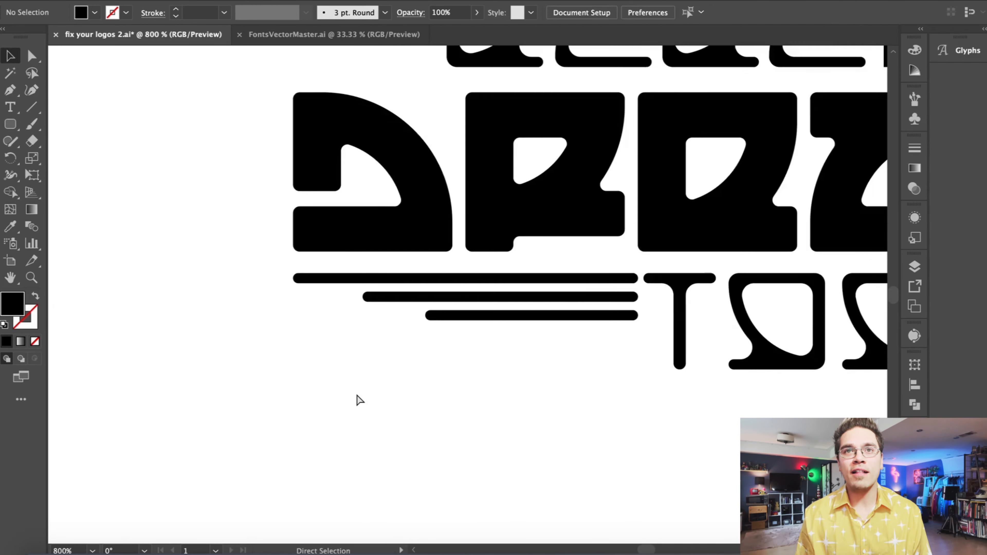
drag(616, 351, 578, 293)
key(Delete)
- Paste a horizontally mirrored copy of the three stepped bars and place it on the right side of 1997
drag(317, 300, 314, 290)
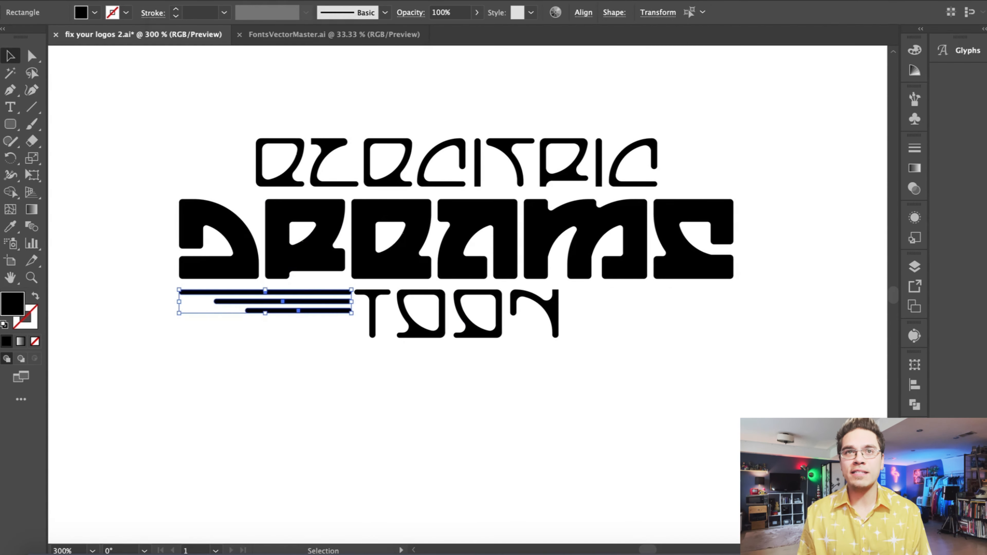
click(160, 0)
click(172, 48)
key(super+c)
key(super+v)
click(159, 0)
mouse_move(234, 0)
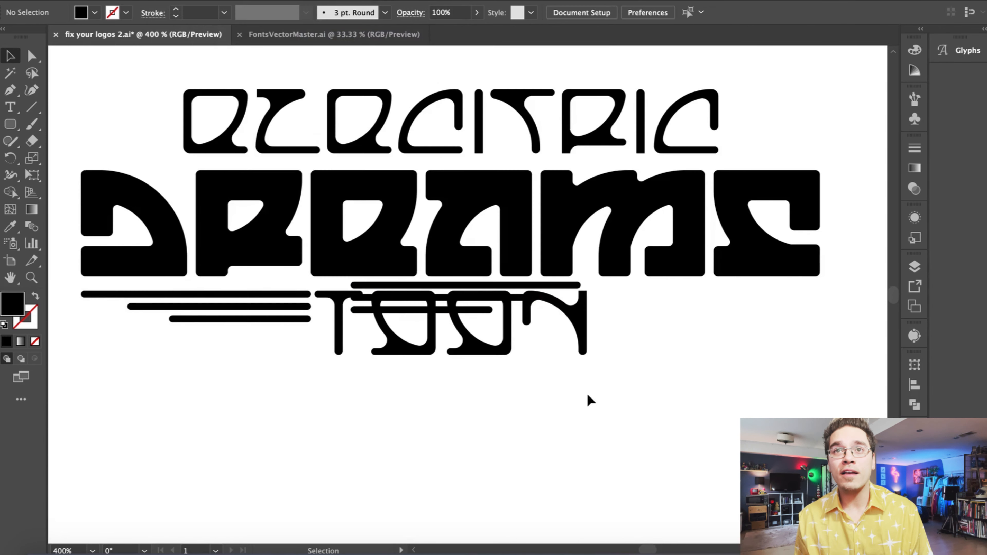
drag(534, 300, 683, 299)
key(super+minus)
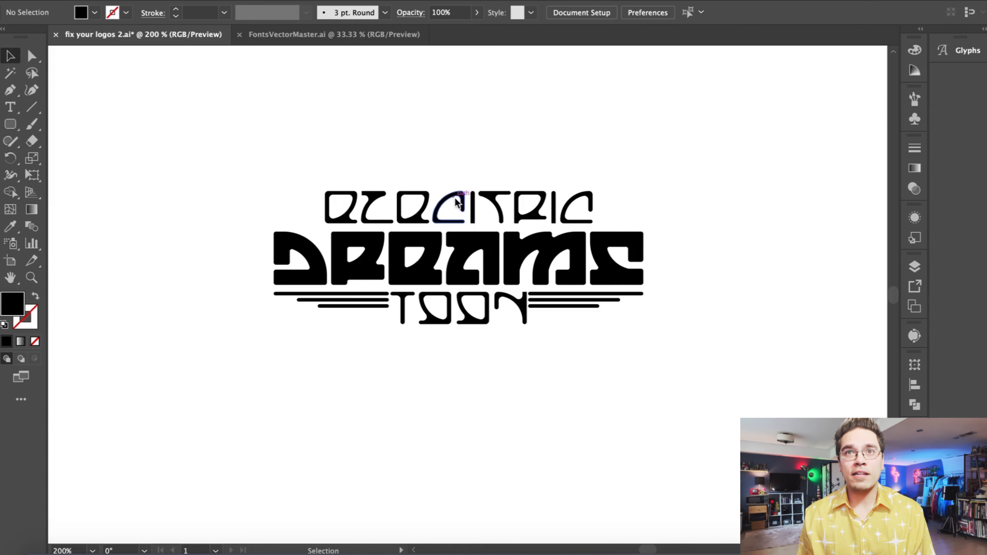
- Draw a short thin rounded bar flush with the D's left edge and move it up between ELECTRIC and DREAMS
key(super+plus)
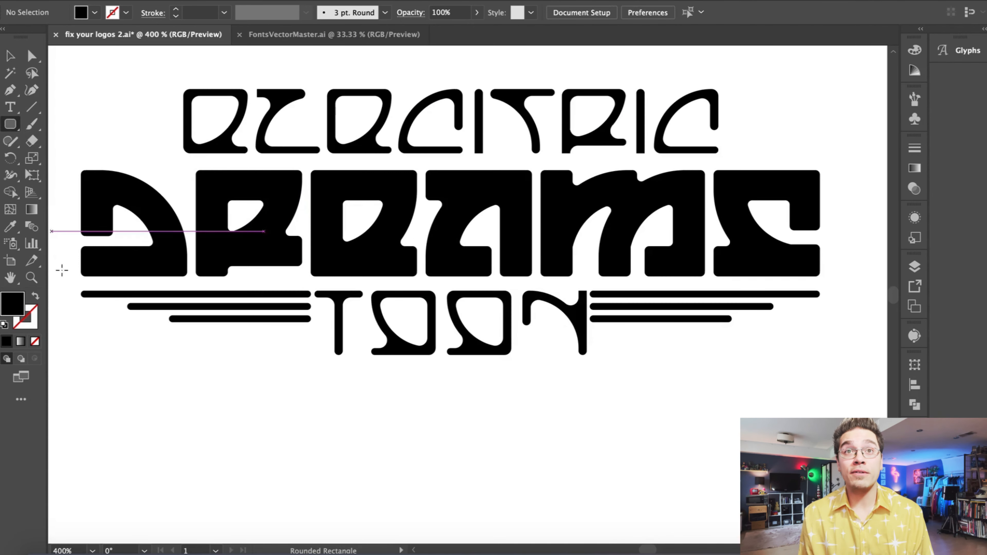
drag(81, 291, 237, 300)
key(v)
click(115, 308)
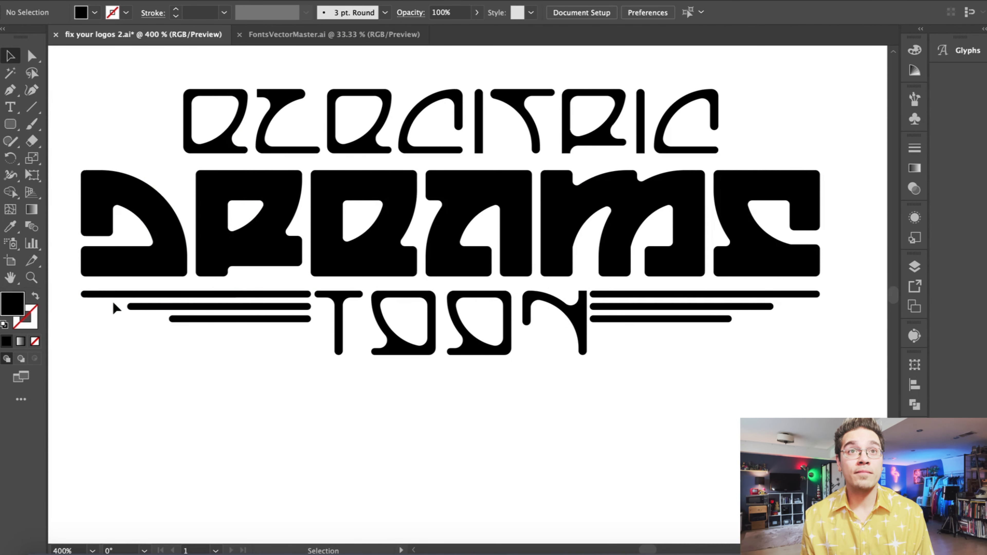
drag(114, 297, 111, 162)
key(super+plus)
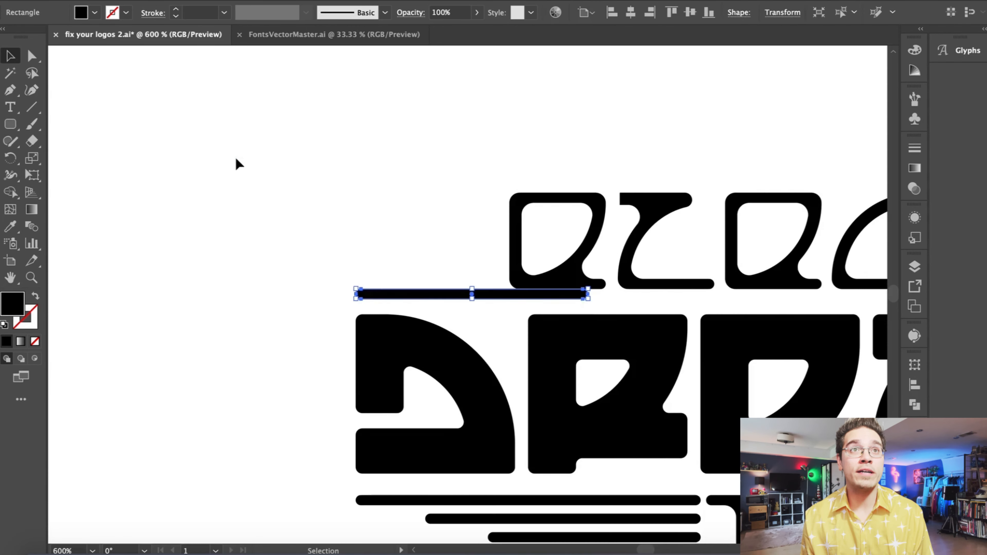
- Stretch the bar above DREAMS rightward until it ends beneath the first C of ELECTRIC
click(239, 164)
scroll(486, 272, right, 5)
key(super+plus)
key(super+plus)
click(320, 296)
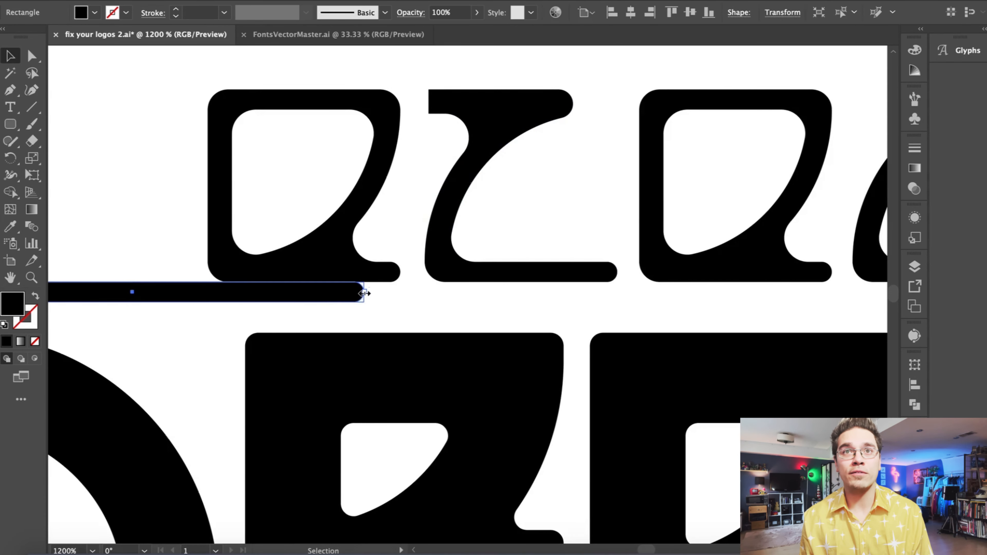
drag(365, 293, 985, 291)
click(844, 66)
- Extend the bar's right end to the S's outer edge so that it spans the full width of DREAMS
scroll(845, 67, right, 15)
click(110, 236)
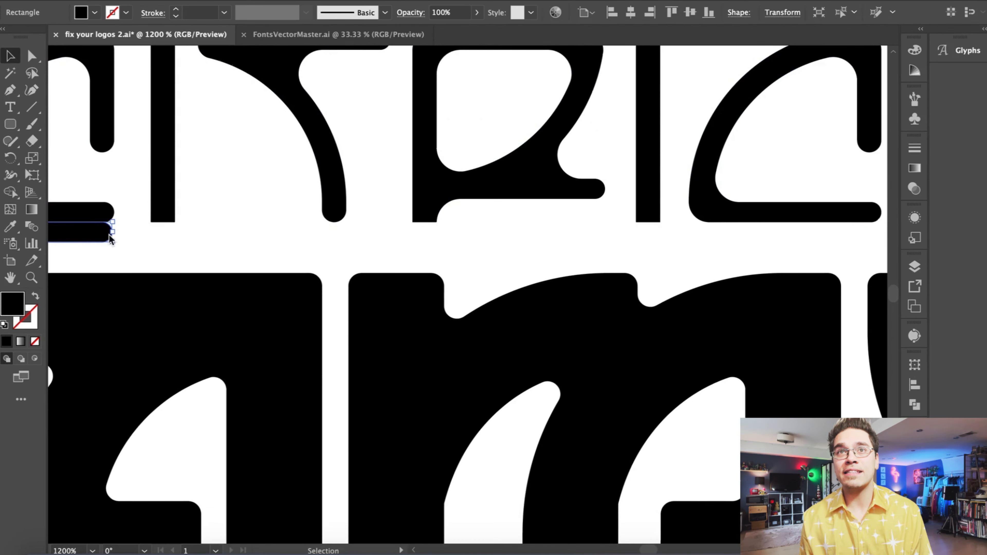
drag(109, 236, 933, 256)
click(776, 175)
scroll(776, 174, right, 10)
click(518, 234)
drag(518, 233, 794, 255)
click(688, 178)
- Move ELECTRIC up slightly to leave an even gap above the full-width bar
key(super+minus)
key(super+minus)
key(super+minus)
key(super+minus)
drag(380, 232, 380, 227)
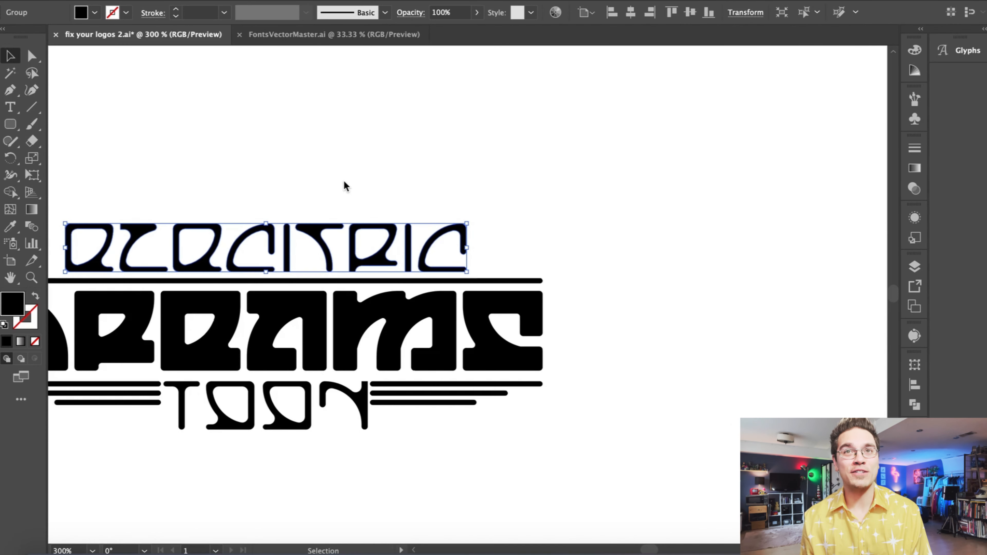
- Nudge ELECTRIC and the full-width bar beneath it up slightly to open more space above DREAMS
click(344, 185)
scroll(324, 180, left, 5)
click(326, 235)
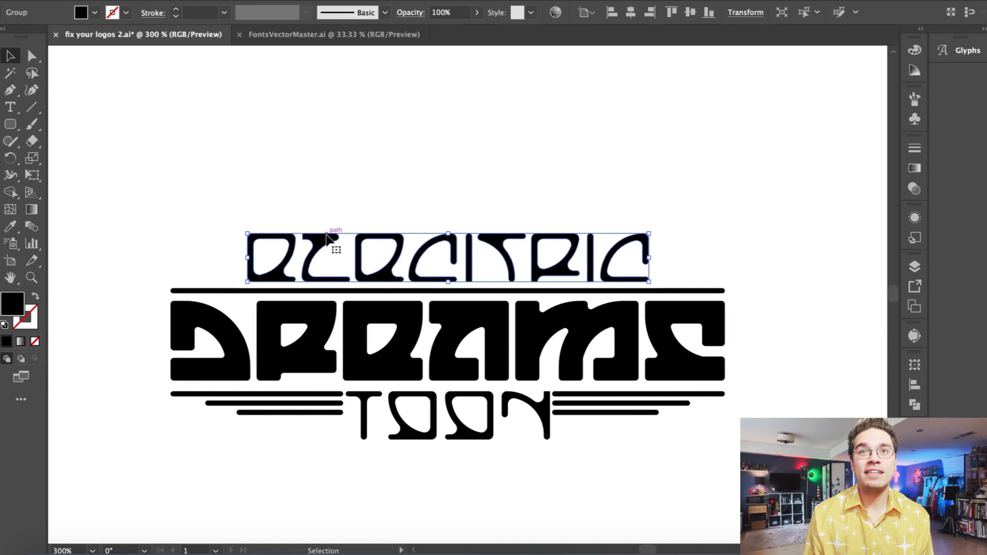
key(Up)
click(326, 194)
drag(175, 214, 677, 293)
key(Up)
click(636, 190)
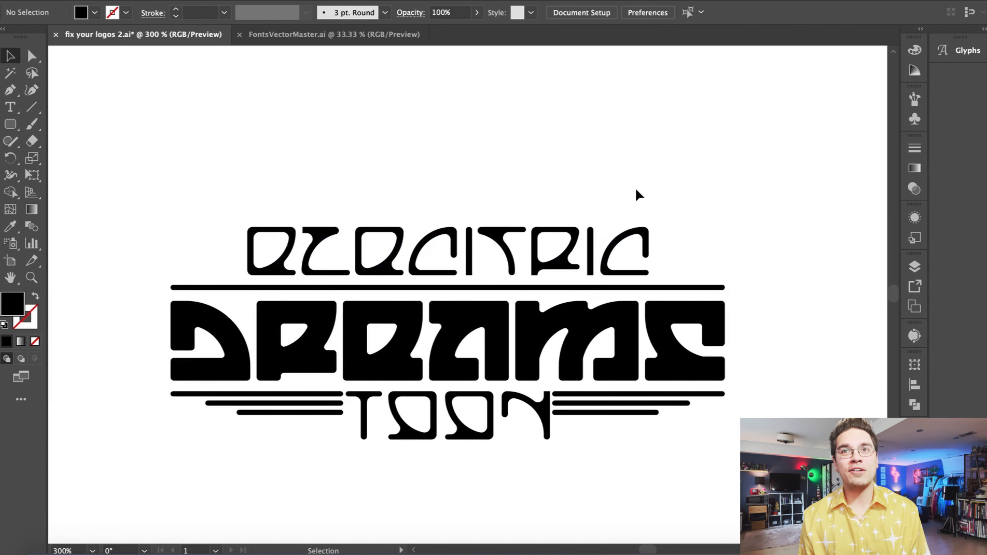
- Copy the three-bar set left of the 1997 line and fit a smaller copy before ELECTRIC, flush with the D's left edge
key(super+minus)
key(super+equal)
click(277, 414)
key(super+c)
key(super+v)
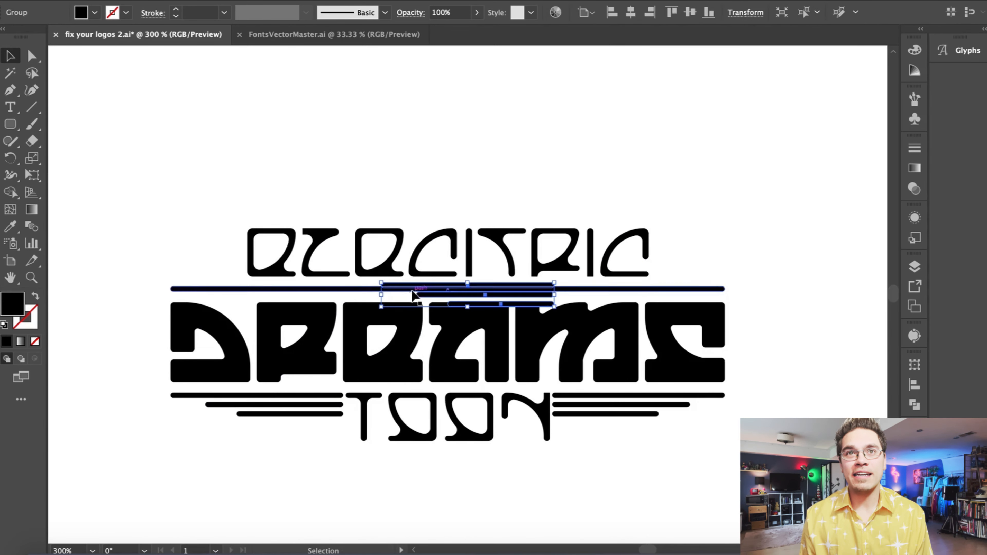
drag(414, 296, 170, 241)
click(172, 172)
- Place a mirrored copy of the small three-bar set after ELECTRIC, flush with the S's outer edge
click(199, 241)
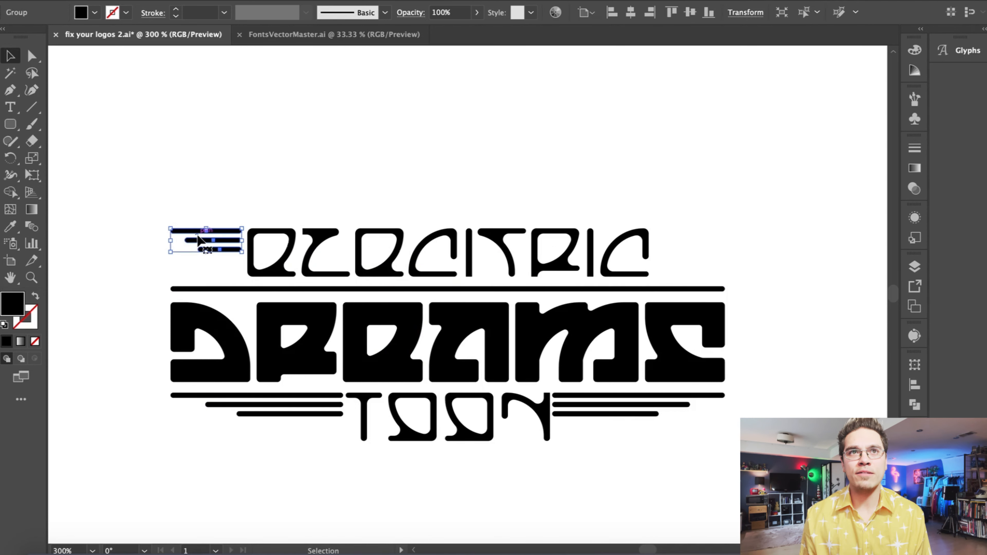
key(super+v)
click(407, 40)
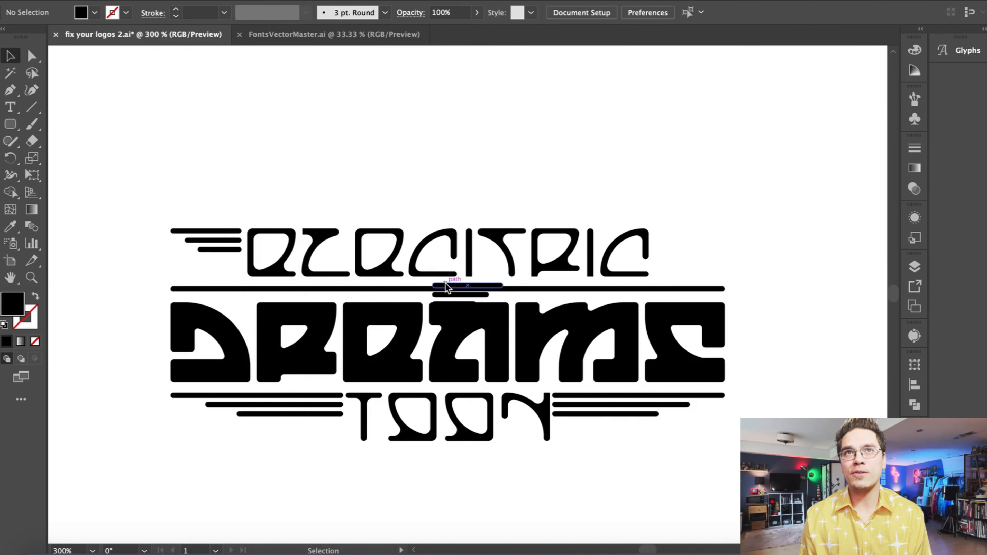
drag(446, 288, 666, 234)
shift+click(230, 231)
click(357, 0)
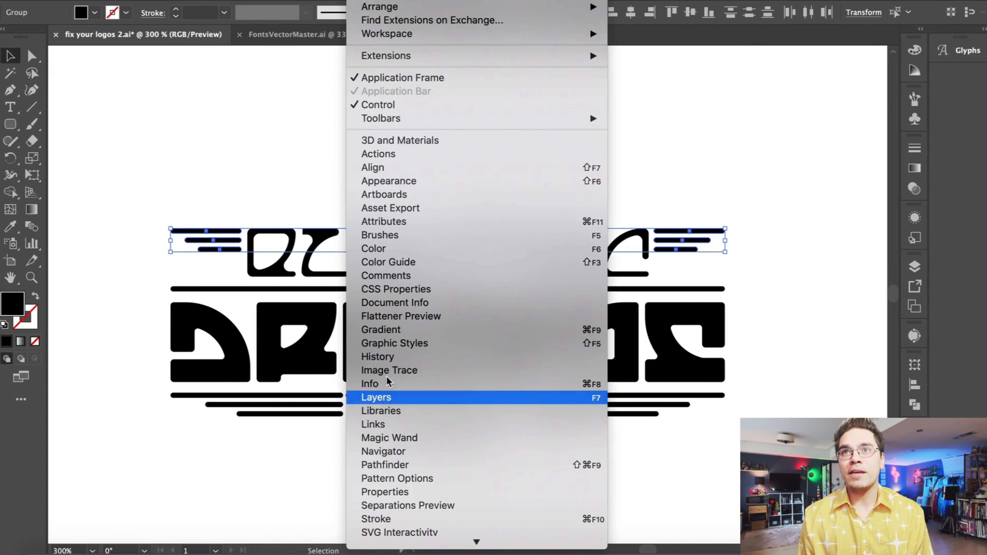
click(250, 95)
click(496, 155)
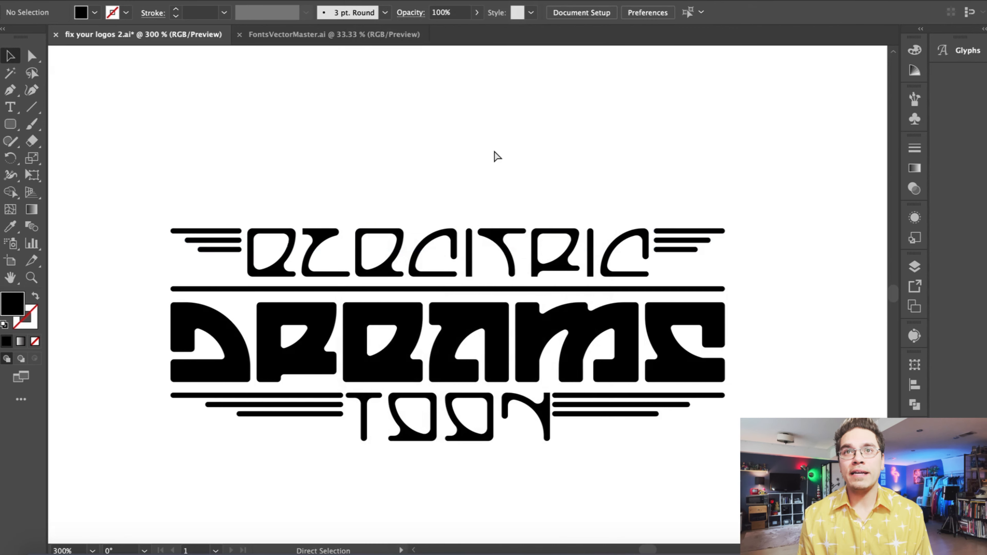
key(ctrl+=)
click(758, 212)
shift+click(134, 207)
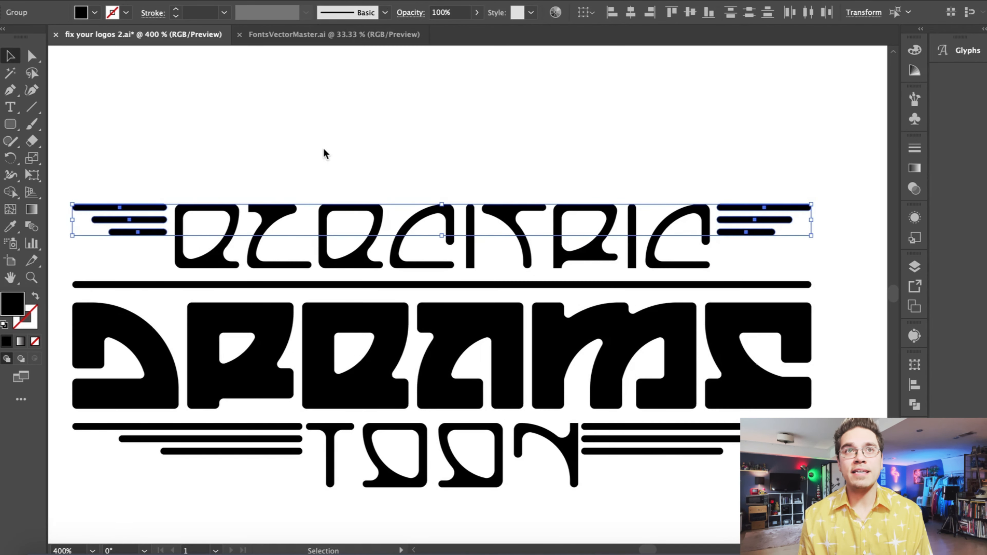
click(200, 163)
- Try removing the full-width bar above DREAMS and lowering ELECTRIC with its side bars closer to DREAMS
key(ctrl+minus)
click(300, 292)
key(Delete)
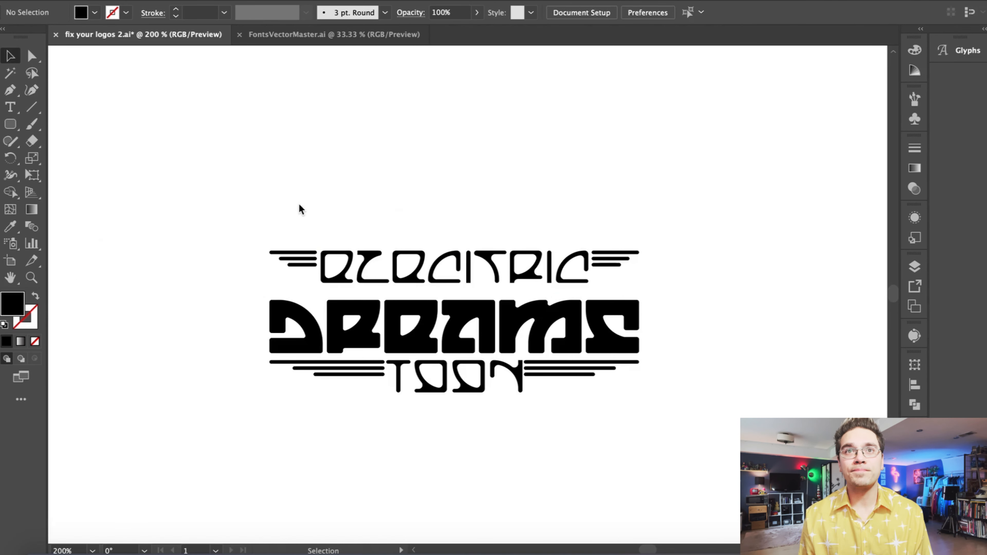
drag(253, 210, 652, 284)
key(Down)
key(Down)
key(Down)
key(Down)
key(Down)
key(Down)
key(Down)
click(464, 171)
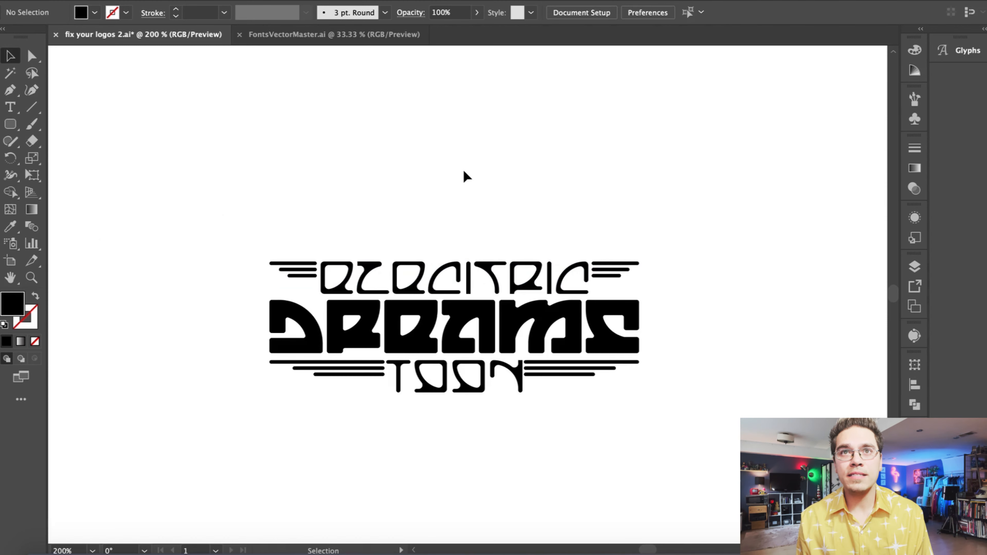
key(ctrl+z)
key(ctrl+z)
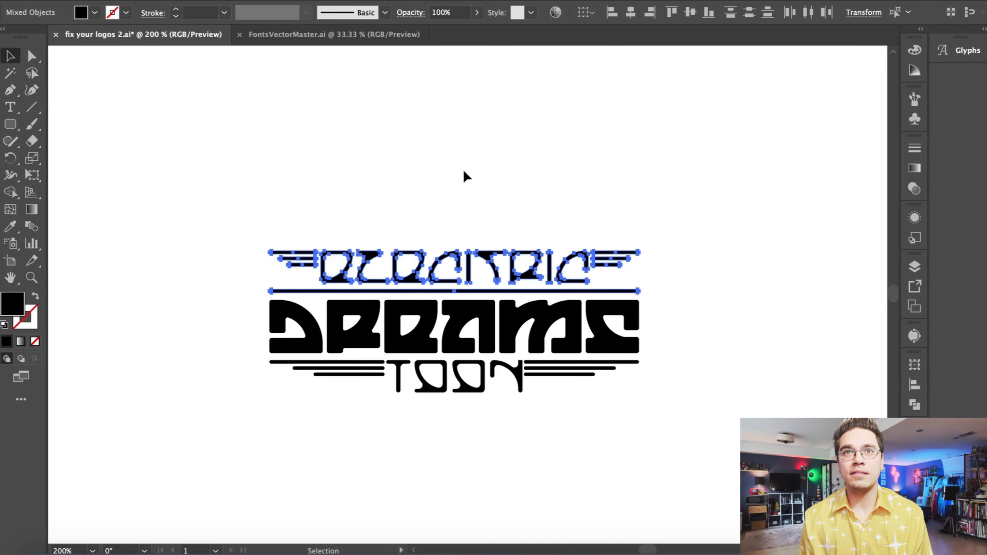
- Move ELECTRIC, its bars and DREAMS up together to widen the gap above the 1997 line
click(464, 173)
drag(220, 216, 674, 344)
key(Up)
key(Up)
key(Up)
key(Up)
click(459, 133)
key(ctrl+plus)
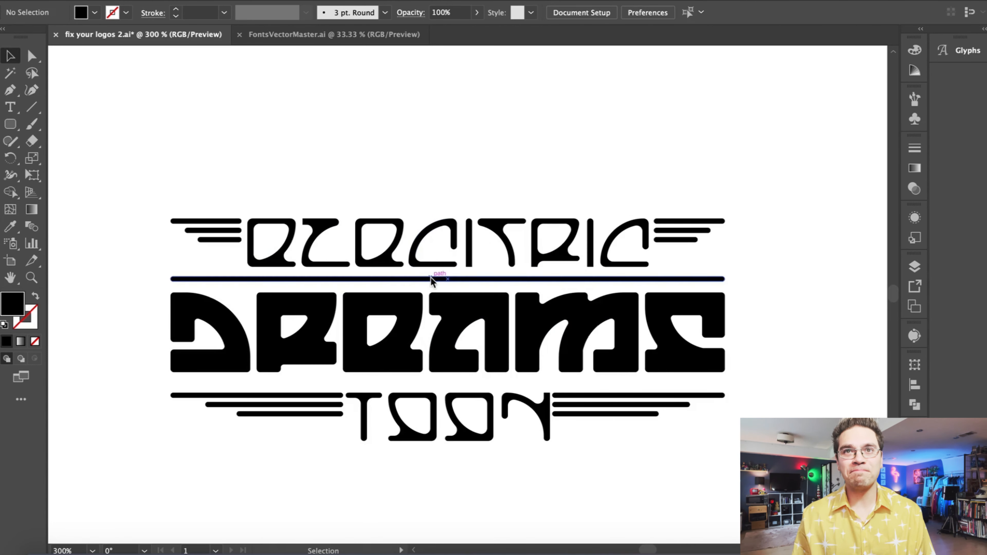
- Try a duplicate of the full-width bar between DREAMS and the 1997 line
drag(431, 278, 432, 382)
drag(598, 476, 279, 404)
key(Up)
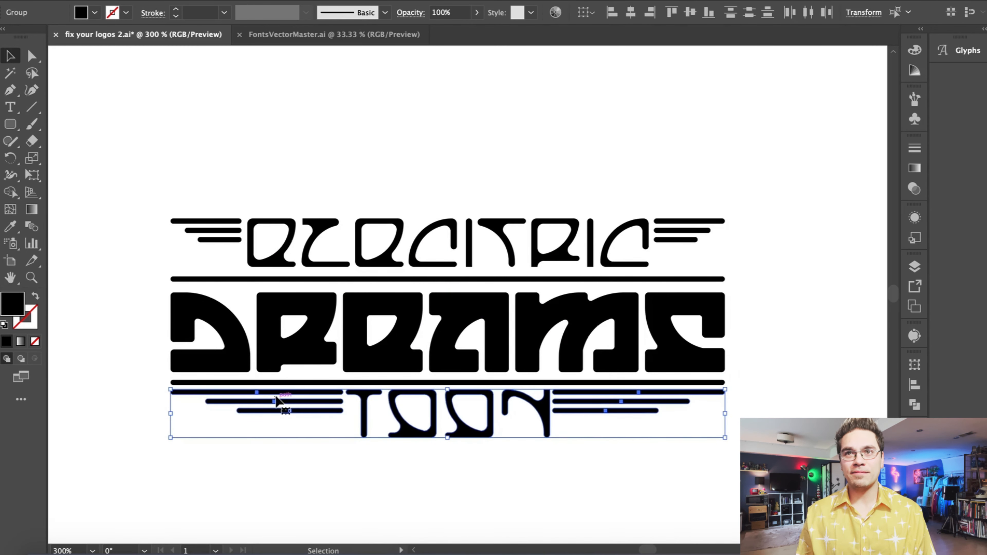
click(292, 464)
click(289, 384)
key(Delete)
- Move the 1997 line and its side bars up closer beneath DREAMS to match the gap above the word
drag(648, 495, 244, 395)
key(Up)
key(Up)
key(Up)
key(Up)
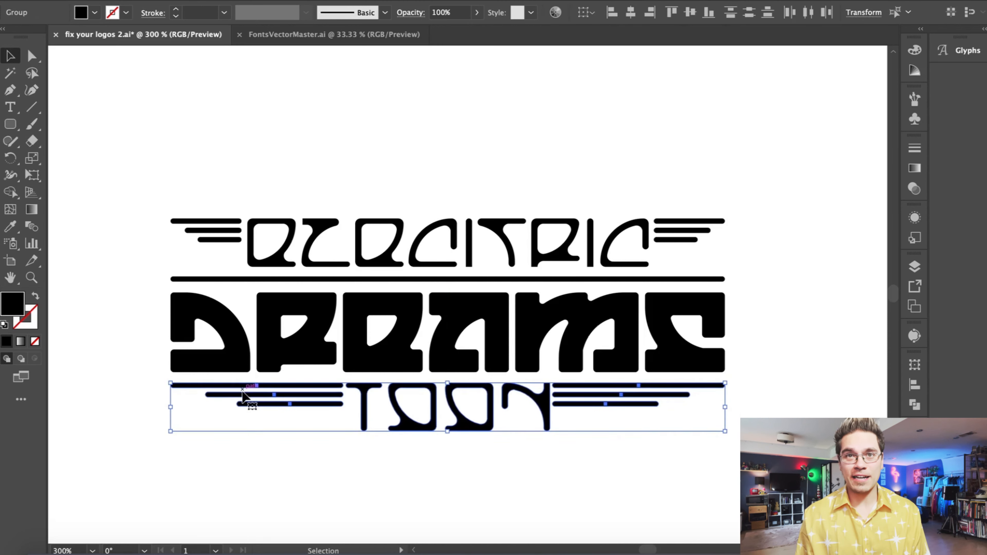
click(365, 456)
- Examine the whole logo's balance and spacing at several zoom levels
key(ctrl+minus)
key(ctrl+minus)
key(ctrl+minus)
key(ctrl+plus)
key(ctrl+plus)
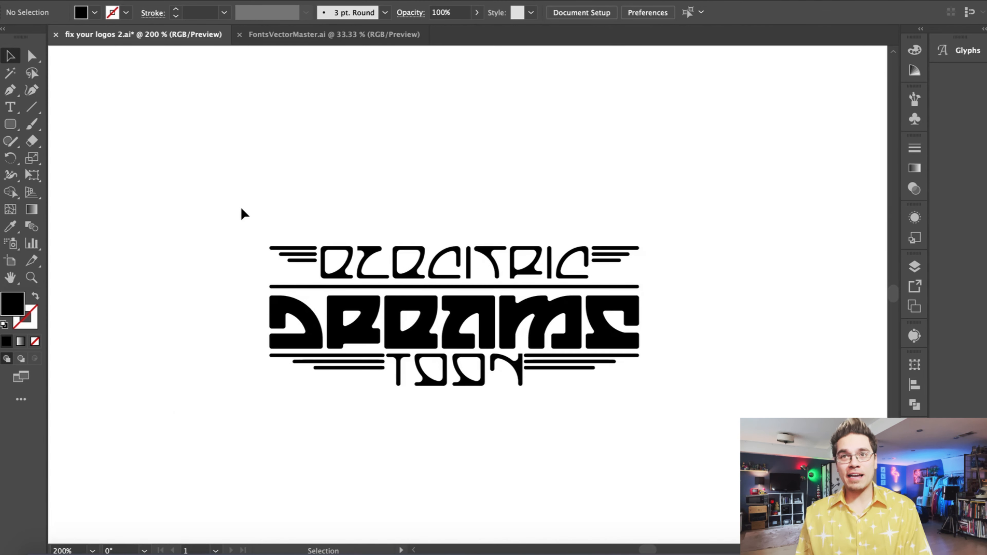
key(ctrl+minus)
scroll(230, 208, right, 2)
key(ctrl+plus)
scroll(229, 208, left, 3)
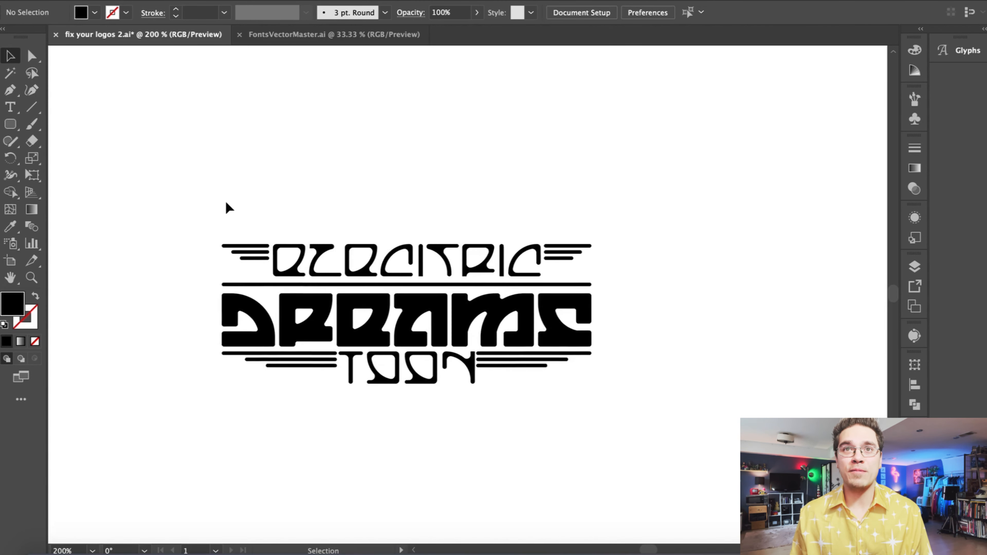
key(ctrl+minus)
scroll(225, 202, up, 2)
- Copy the four-pointed star at the start of the second row of shapes in the FontsVectorMaster document
click(328, 35)
scroll(339, 126, left, 6)
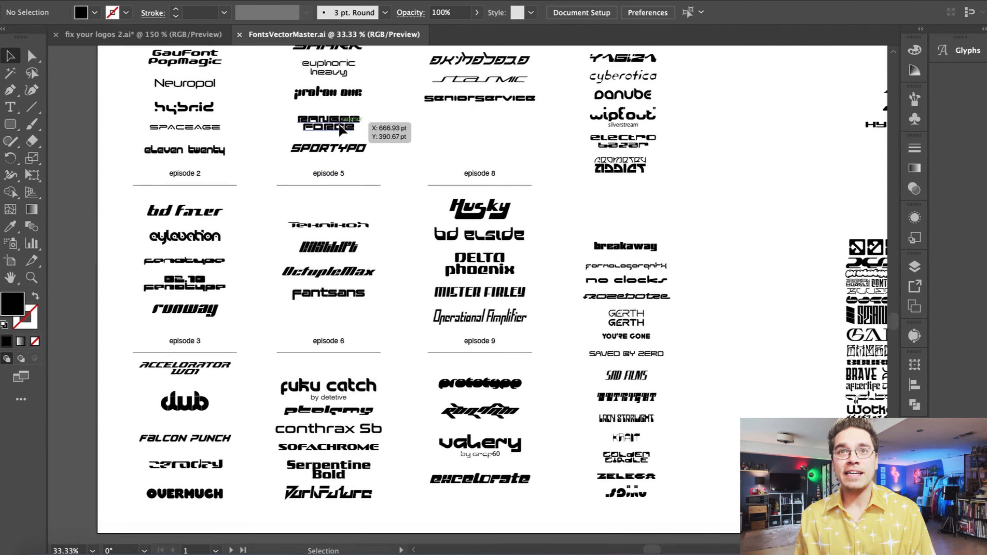
scroll(339, 126, down, 10)
key(ctrl+plus)
key(ctrl+plus)
key(ctrl+plus)
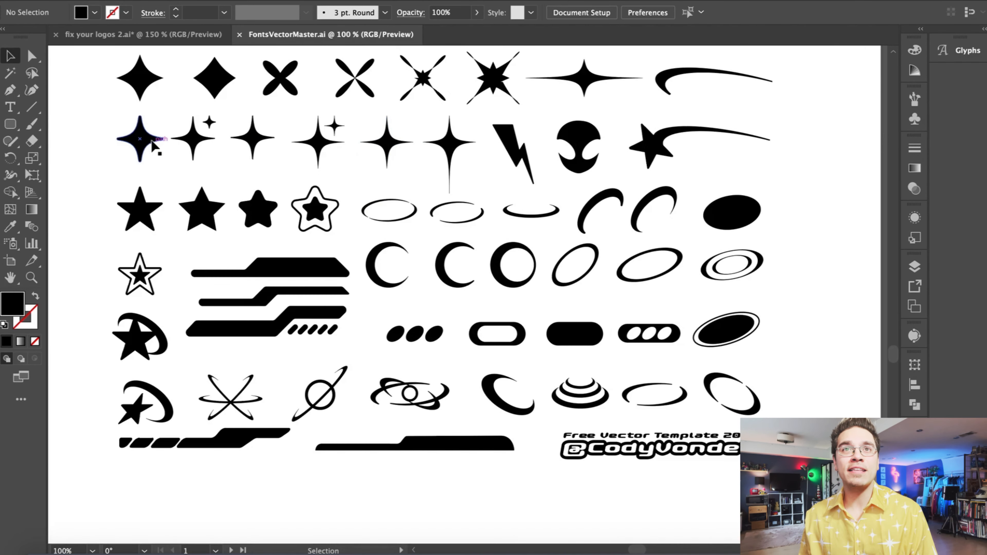
click(152, 141)
key(ctrl+c)
- Paste the star into the logo document, place it before the D of DREAMS and duplicate it after the S
click(153, 36)
key(ctrl+plus)
key(ctrl+v)
click(306, 230)
drag(478, 288, 222, 363)
drag(179, 318, 663, 365)
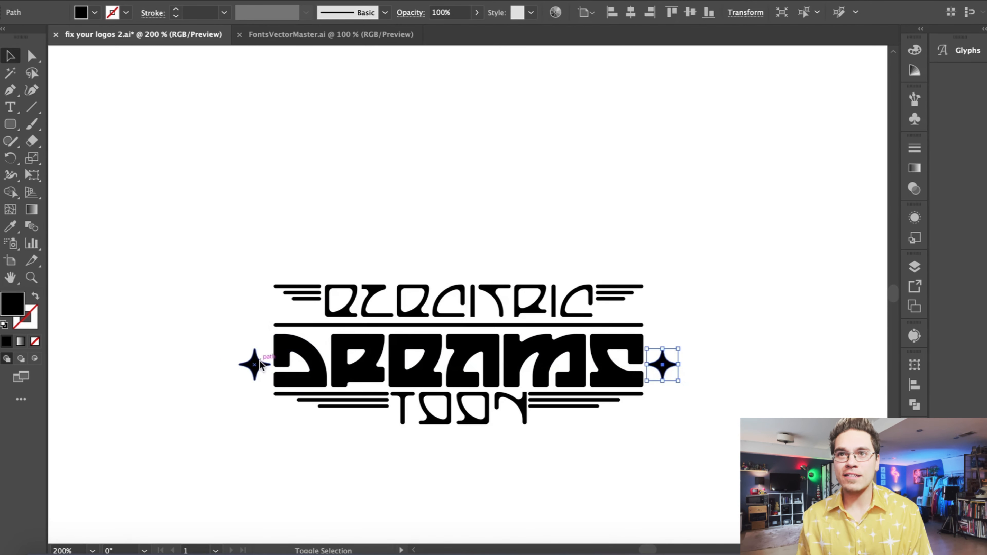
- Group the two stars flanking DREAMS
shift+click(255, 365)
click(160, 0)
click(176, 46)
- Try to center all logo elements horizontally before the side bars are grouped
drag(227, 195, 681, 454)
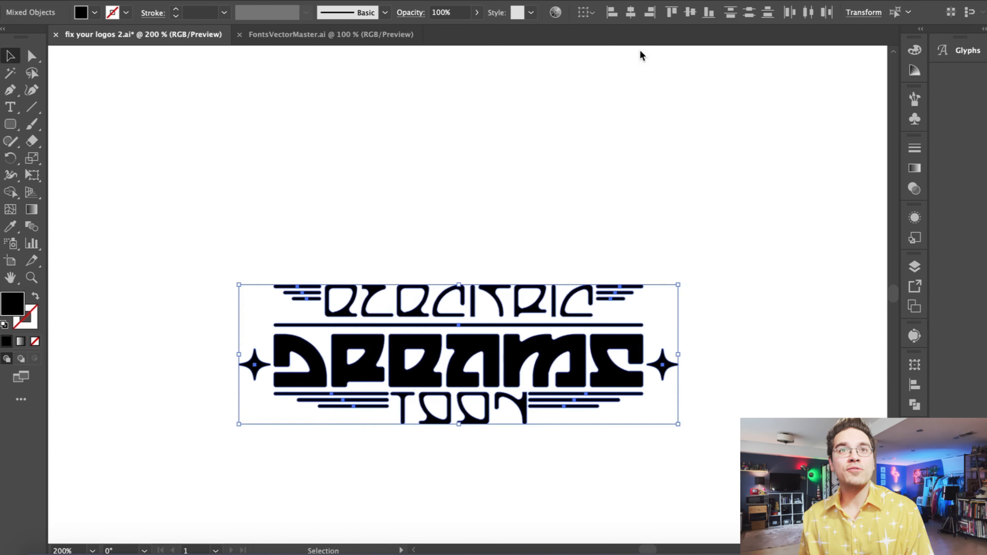
click(631, 13)
click(540, 151)
key(super+z)
click(540, 152)
- Group the two bar sets beside ELECTRIC, and group the two bar sets beside the 1997 line
click(611, 299)
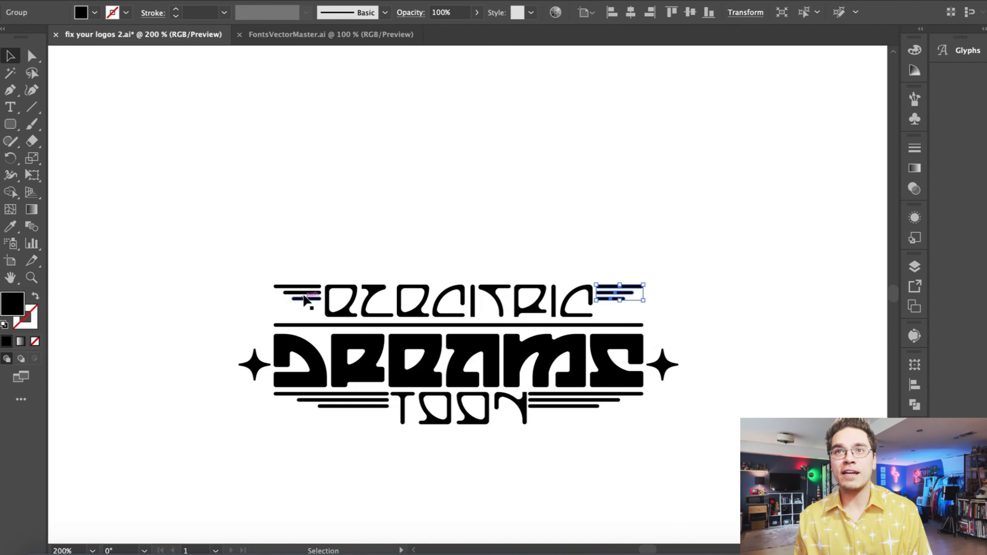
shift+click(305, 299)
click(160, 1)
click(178, 47)
click(606, 400)
shift+click(350, 401)
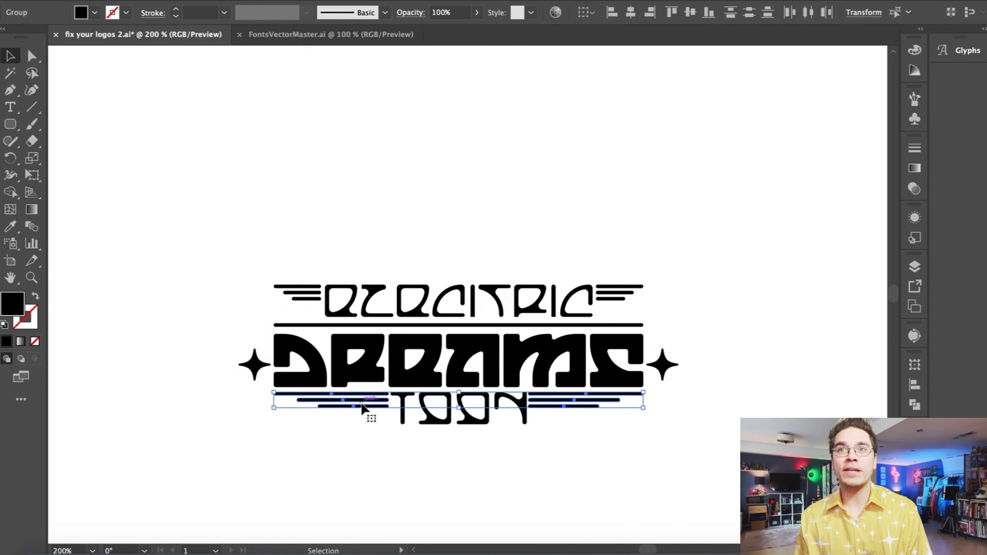
click(160, 1)
click(178, 47)
- Center all logo elements horizontally and raise the pair of stars slightly beside DREAMS
drag(199, 185, 749, 469)
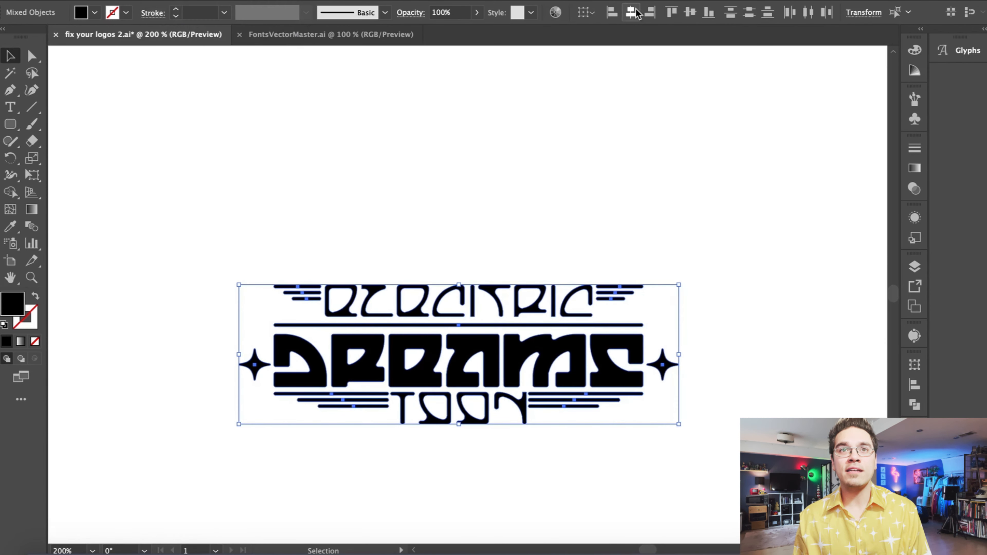
click(598, 167)
drag(254, 364, 254, 364)
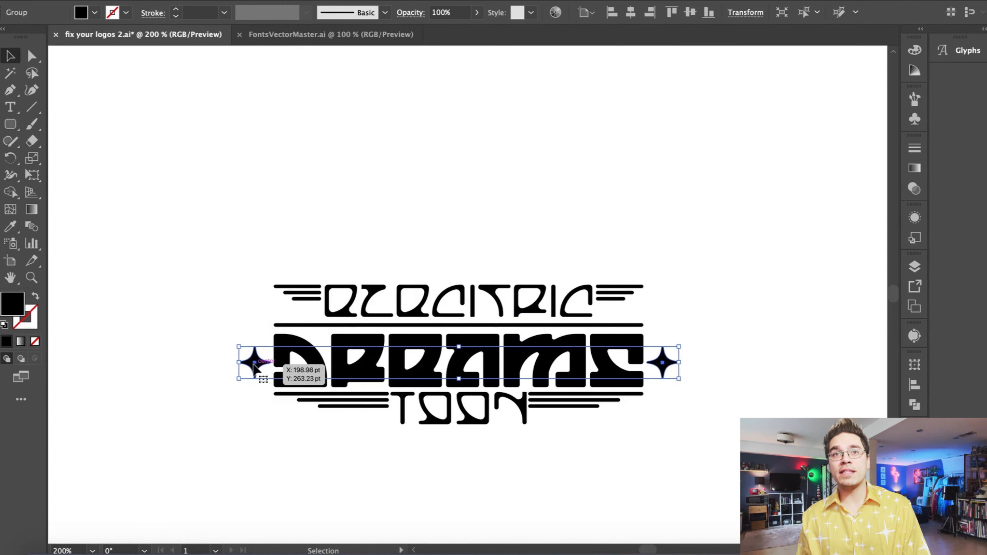
- Select and copy the complete logo artwork and switch to Photoshop
click(231, 257)
key(super+minus)
key(super+plus)
key(super+plus)
scroll(218, 206, down, 3)
scroll(214, 200, up, 2)
drag(151, 191, 739, 487)
click(501, 543)
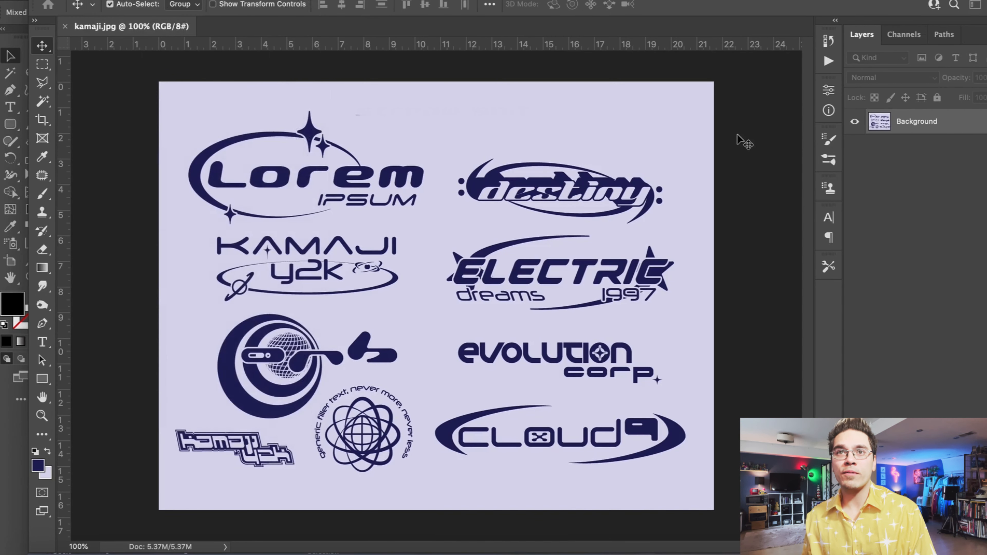
- Create a new document 3840 pixels wide and paste the logo, enlarging it to nearly fill the canvas width
key(super+n)
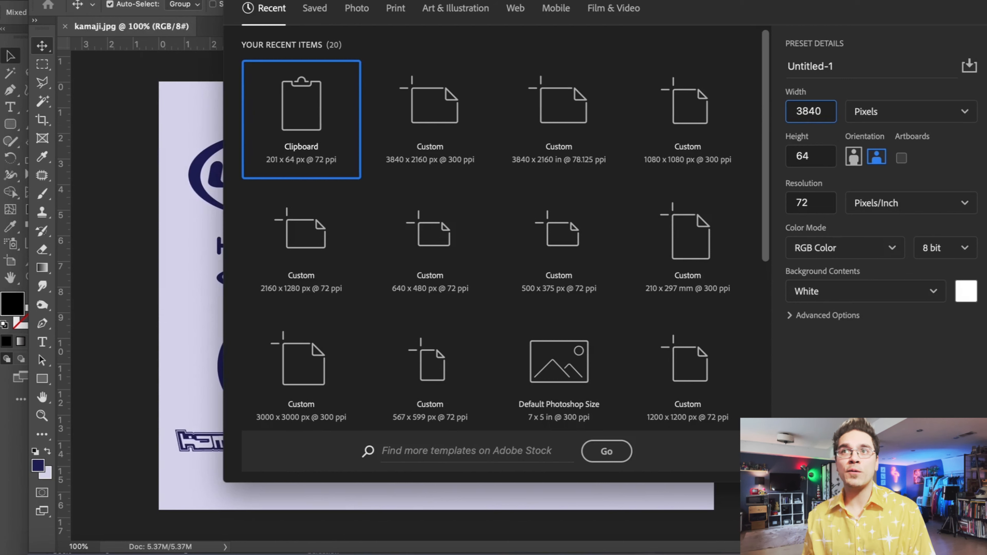
key(Return)
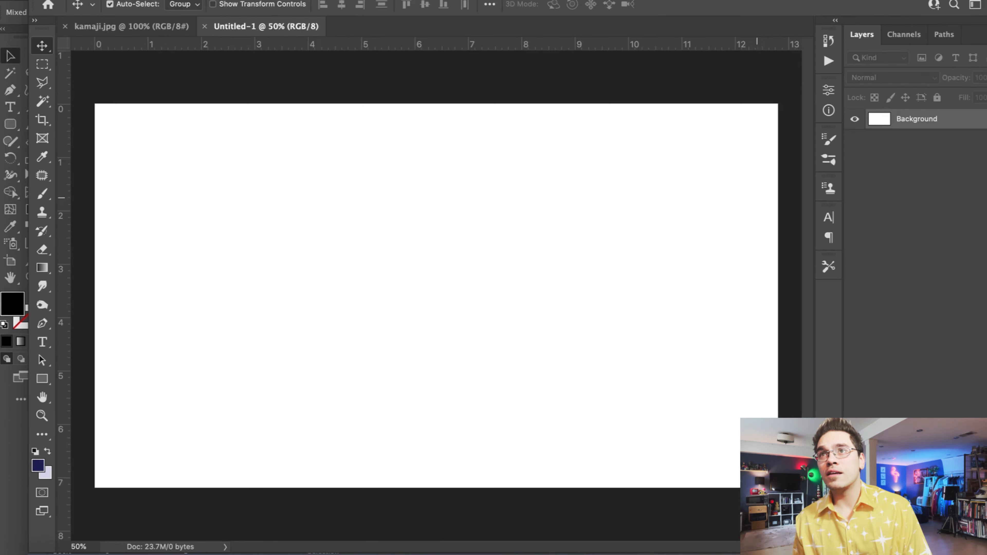
key(super+v)
key(Return)
key(super+t)
drag(326, 276, 128, 101)
key(Return)
key(super+minus)
- Convert the Background into a regular layer and give it a black Color Overlay
double_click(948, 148)
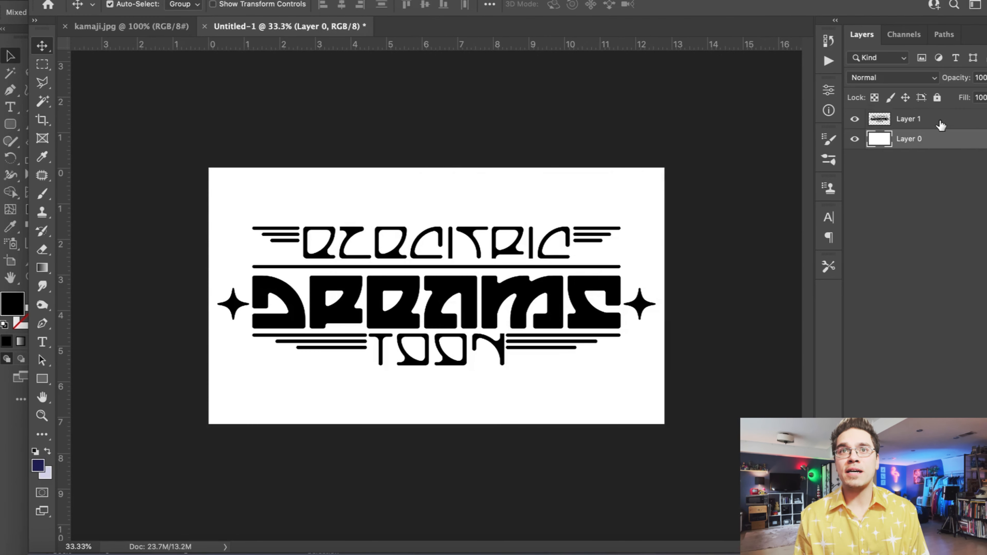
double_click(865, 146)
click(540, 245)
click(805, 101)
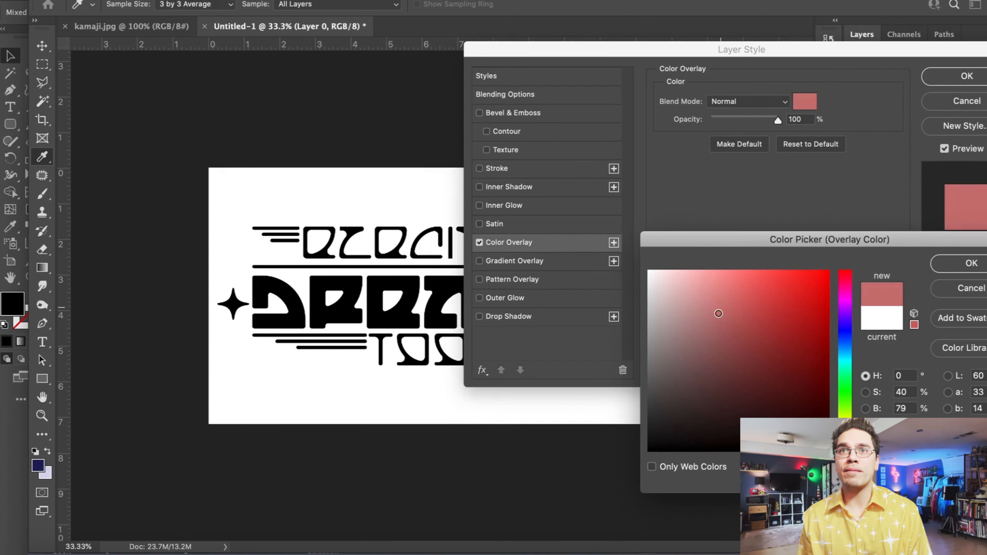
click(668, 506)
key(Return)
key(Return)
- Apply the Eye Candy 7 Chrome effect to the logo layer using the Indoor Office Space reflection map
click(322, 0)
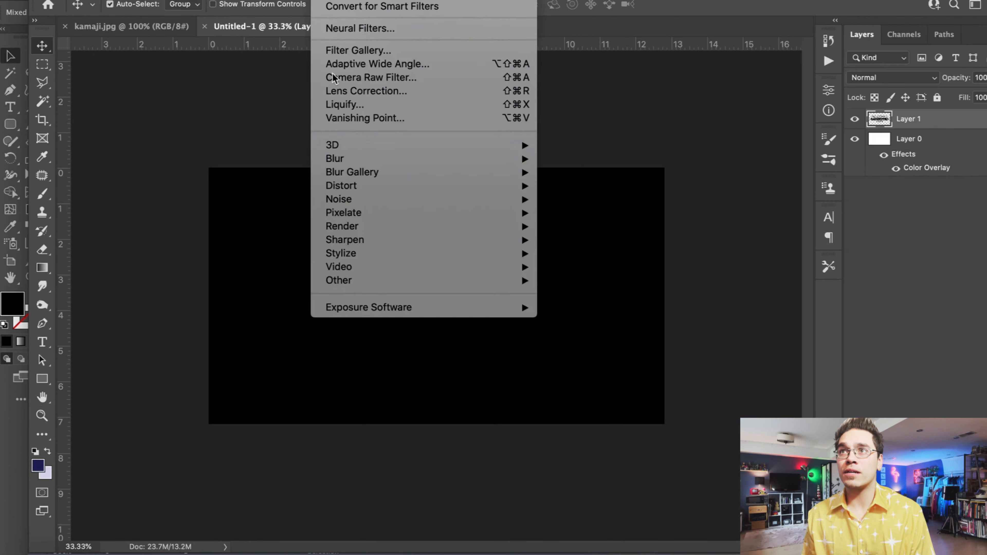
click(577, 310)
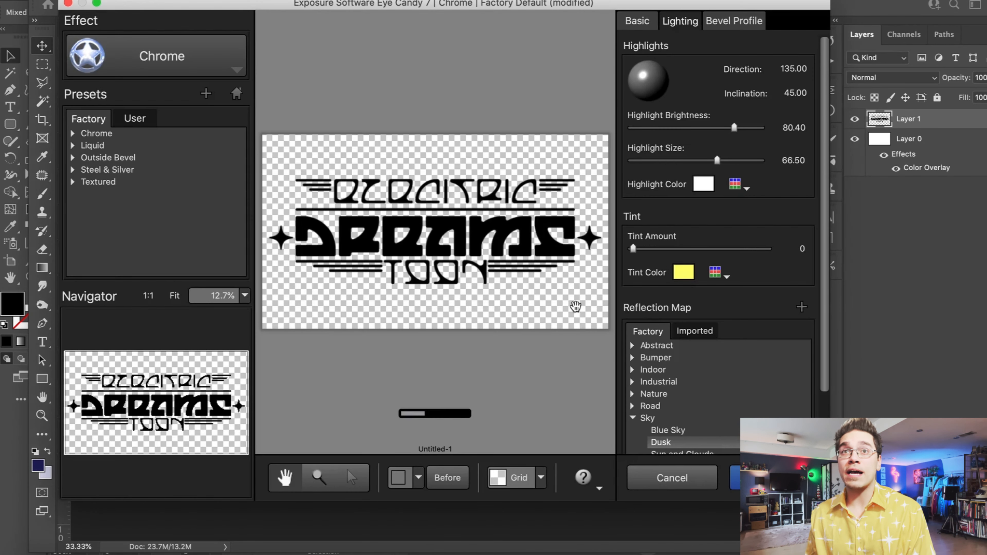
key(super+equal)
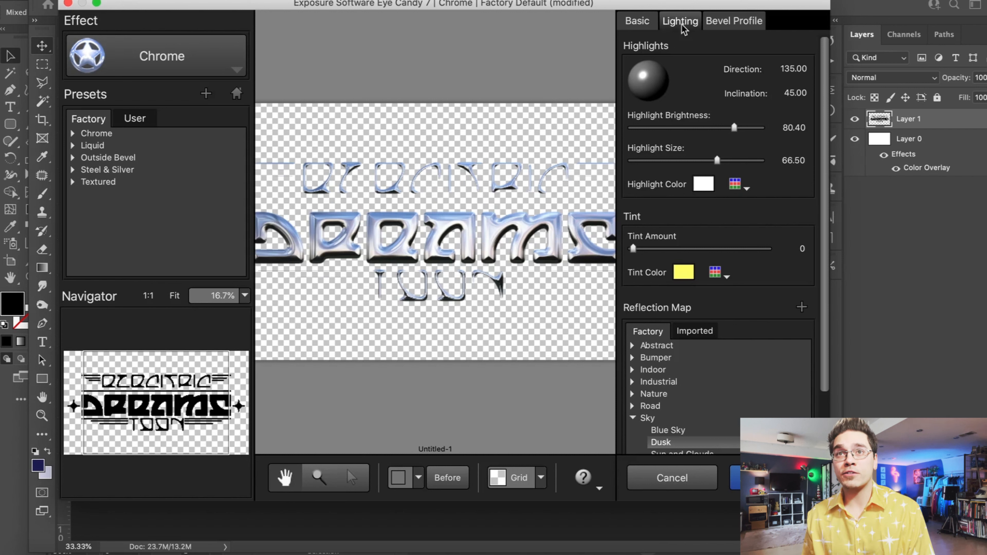
click(653, 369)
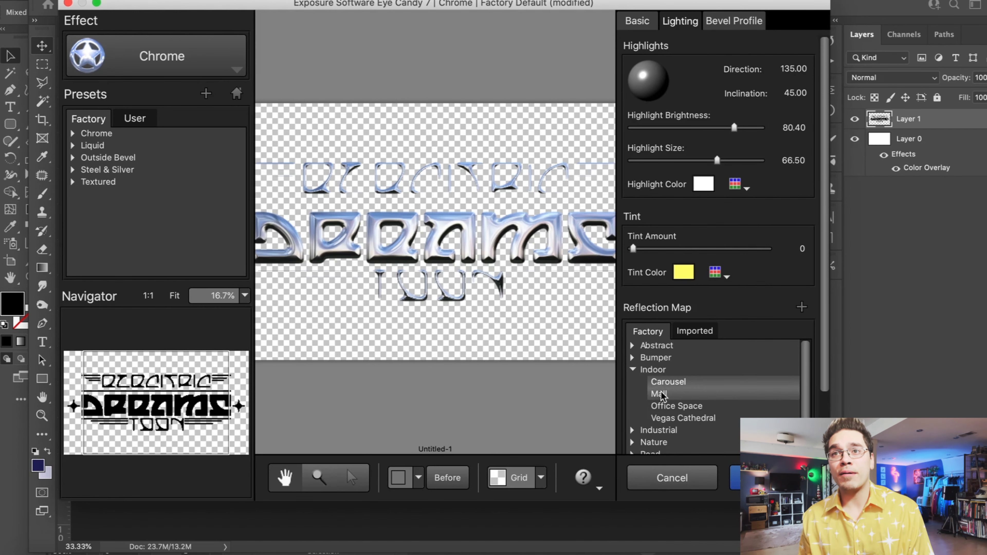
click(661, 394)
click(662, 407)
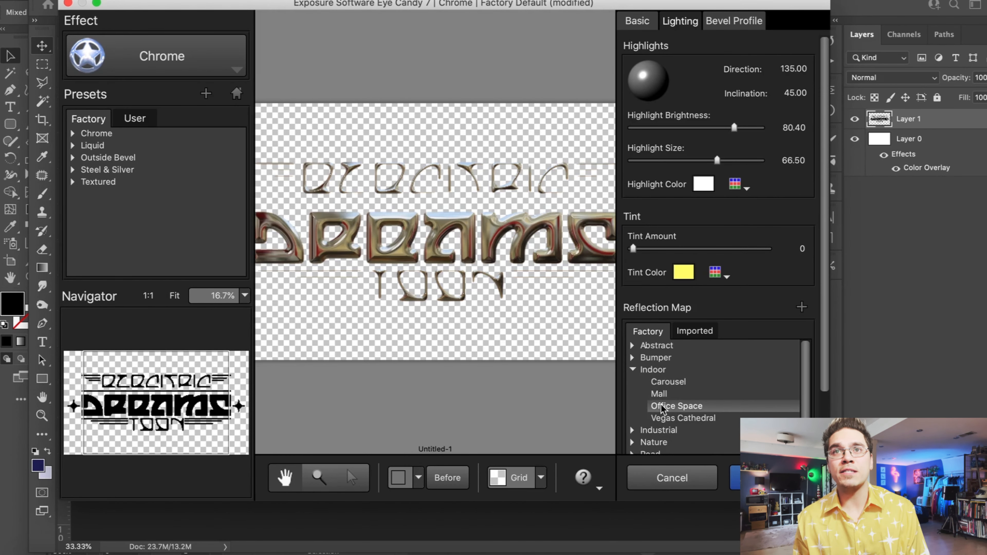
click(775, 478)
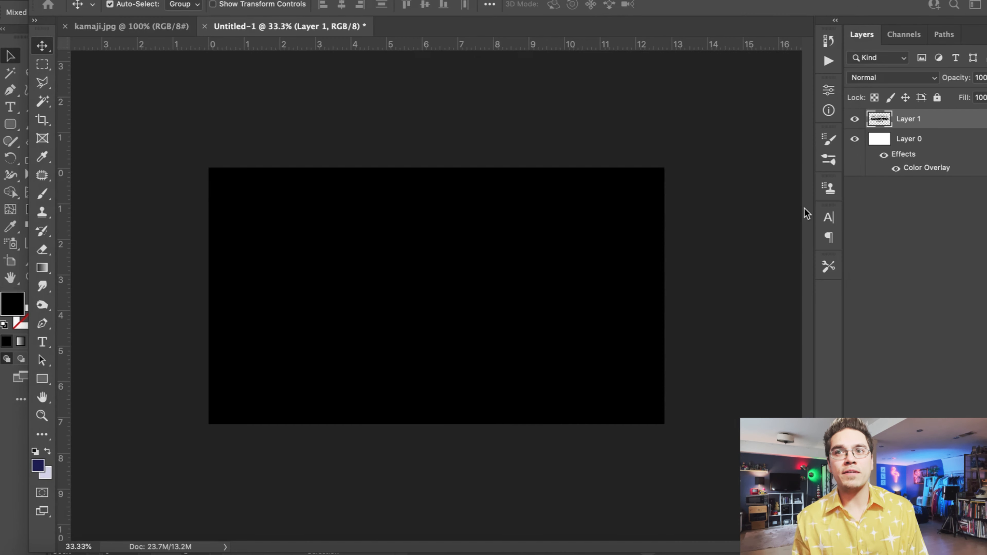
- Duplicate the chrome logo layer, hiding the original, and scale the copy down around the canvas centre
key(ctrl+j)
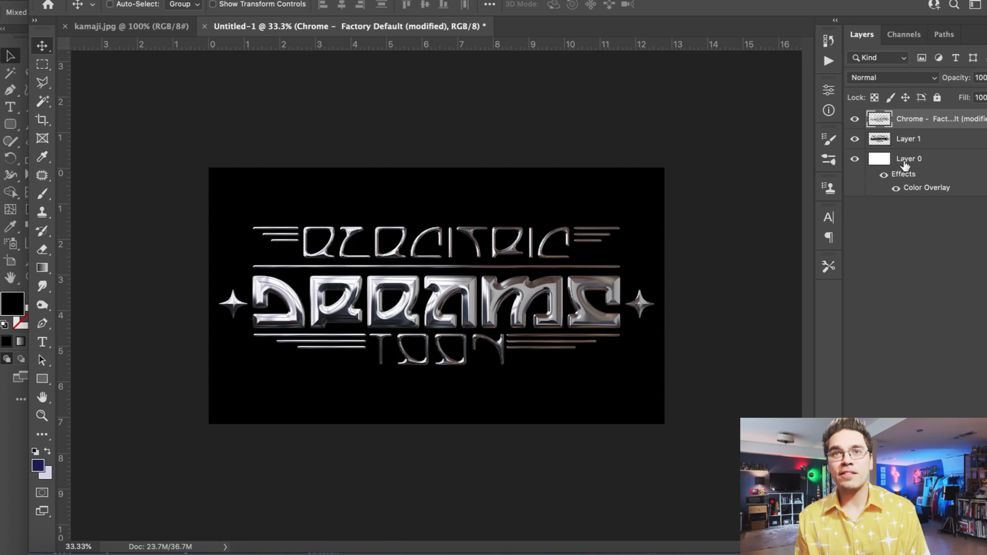
key(super+j)
click(130, 0)
click(198, 284)
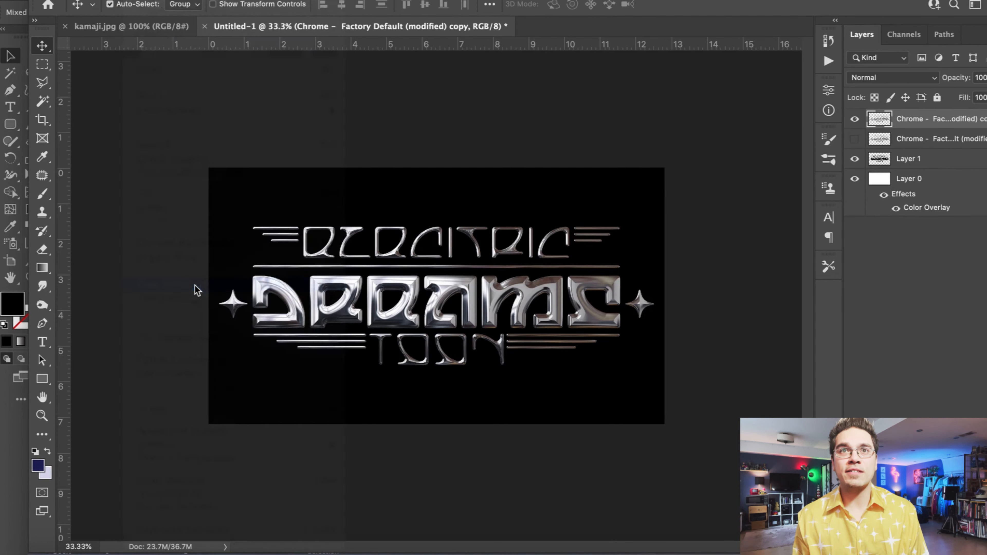
drag(220, 225, 299, 242)
key(Return)
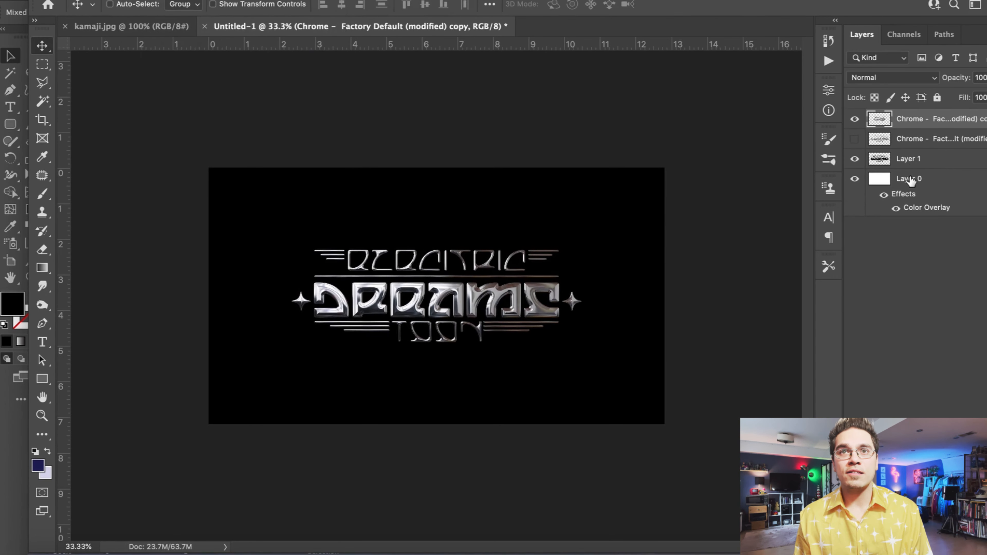
- Duplicate the reduced chrome layer together with the black background layer and merge the duplicates into one layer
super+click(909, 179)
key(super+j)
click(206, 0)
click(233, 490)
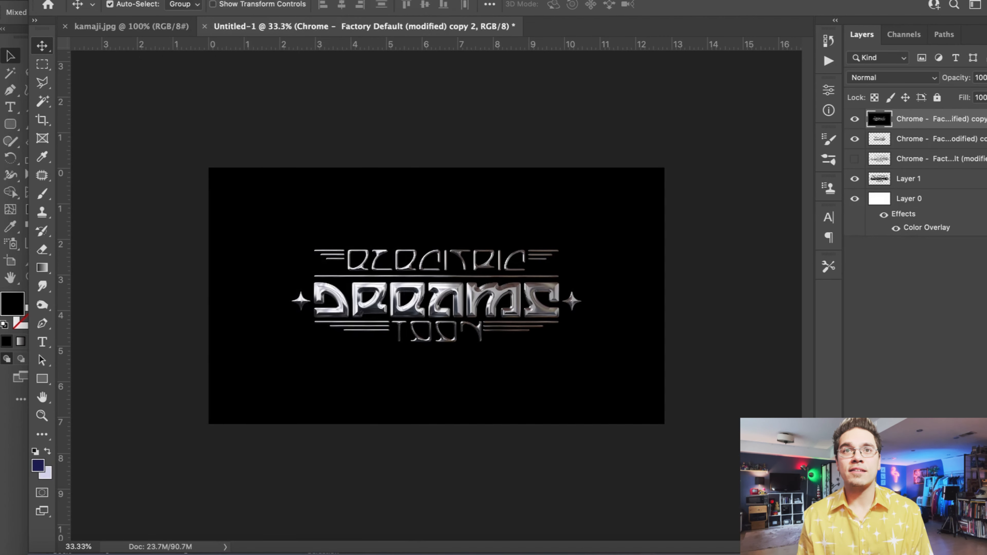
- Apply the Color Halftone filter to the merged chrome logo layer
click(323, 0)
mouse_move(355, 280)
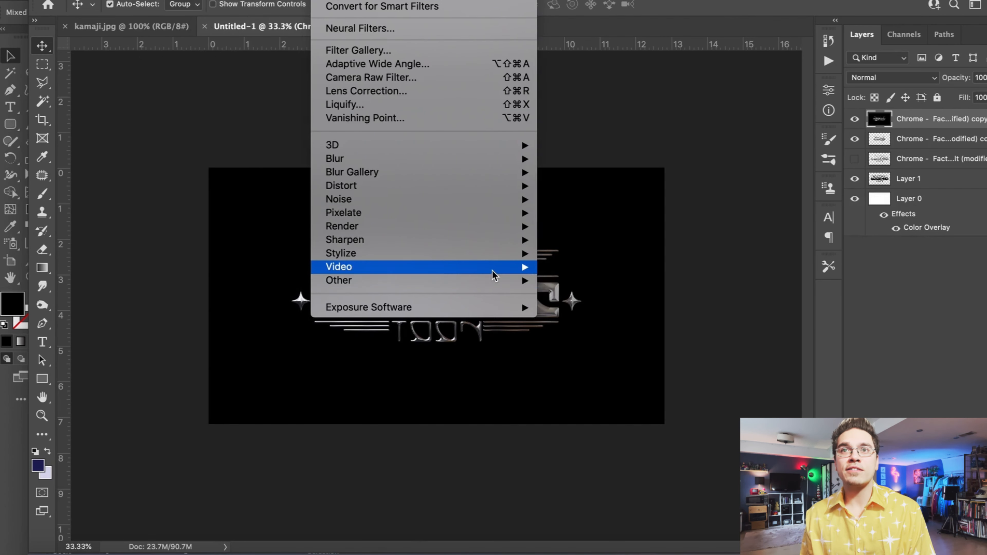
mouse_move(486, 213)
click(581, 213)
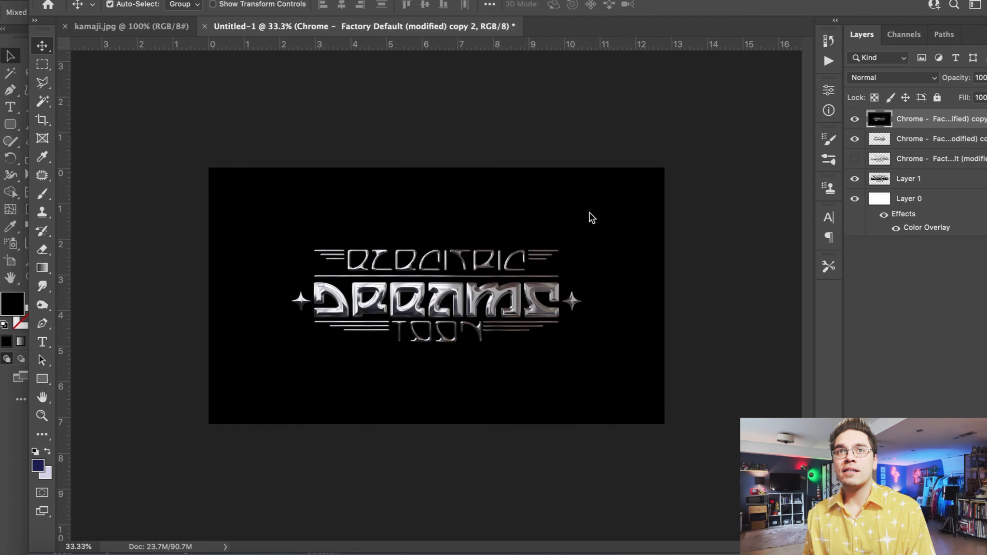
key(Return)
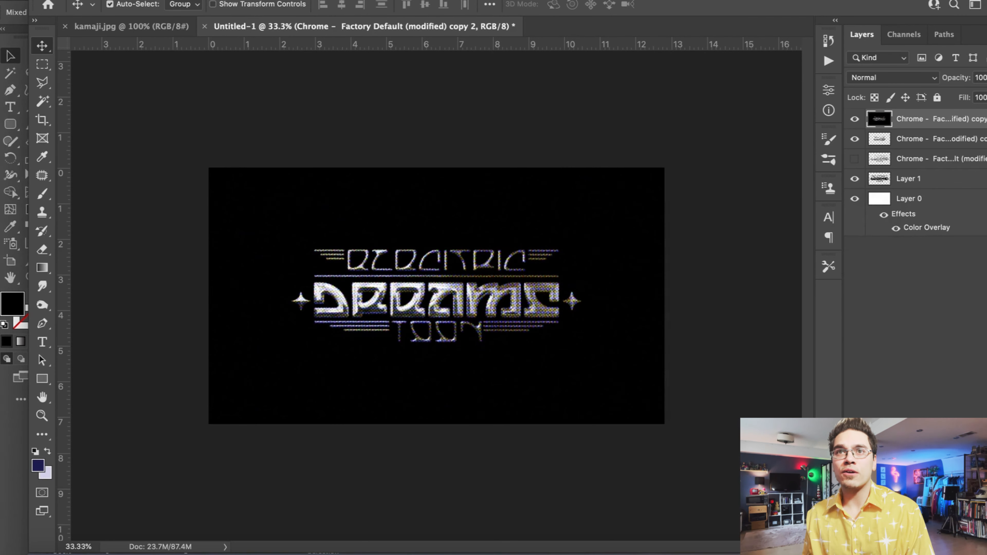
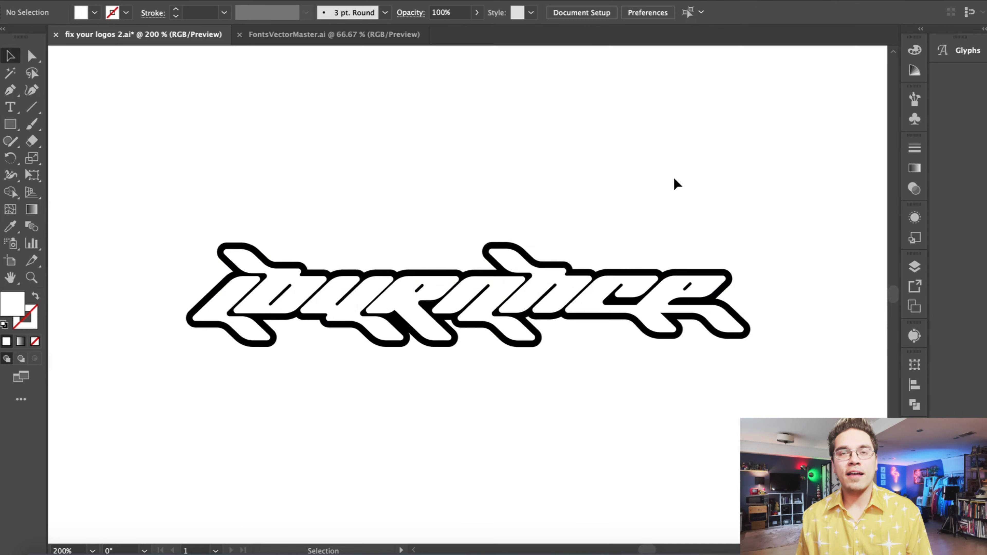
- Select and copy the outlined white logo lettering in Illustrator and switch to Photoshop
key(super+minus)
drag(237, 218, 705, 360)
click(499, 553)
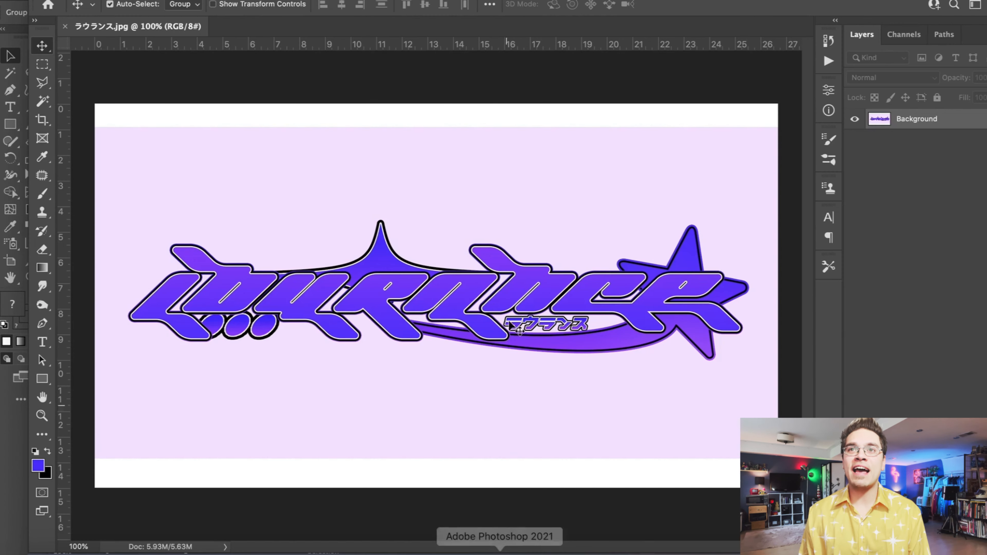
click(166, 1)
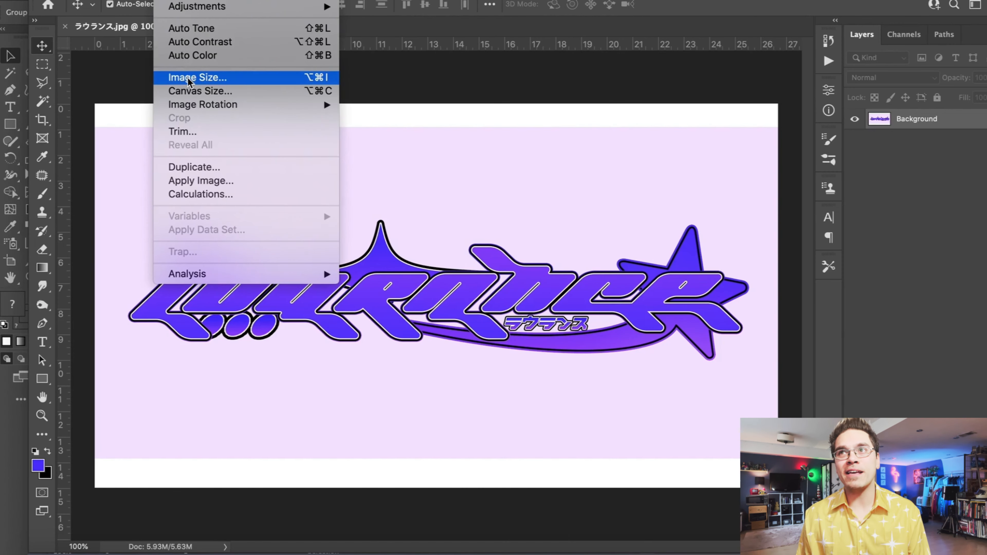
click(188, 78)
key(Escape)
- Create a new document of 3840 x 2160 pixels at a resolution of 300 pixels/inch
click(100, 0)
click(107, 0)
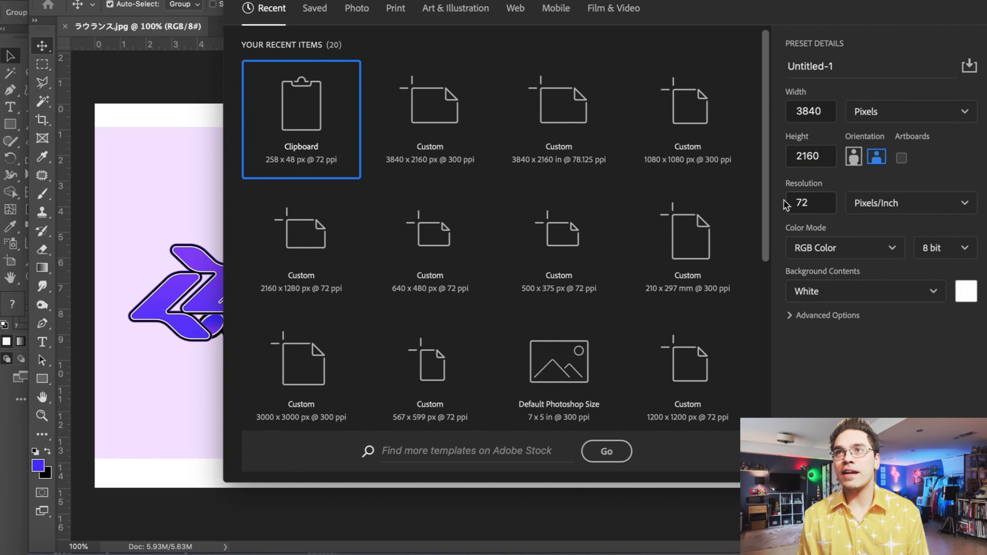
text(300)
key(Return)
key(super+minus)
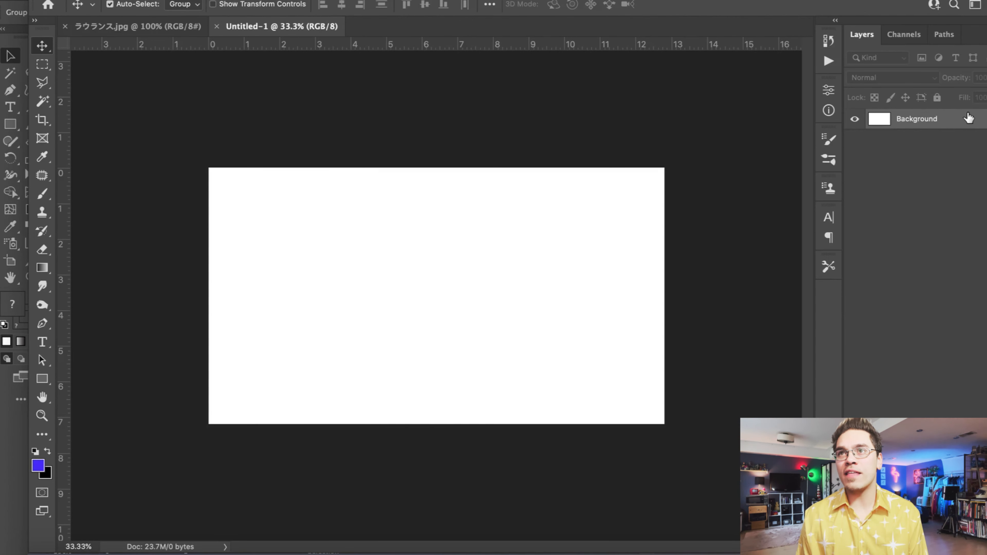
- Convert the Background into a regular layer and give it a black Color Overlay
double_click(968, 117)
key(Return)
double_click(942, 123)
click(523, 323)
click(805, 181)
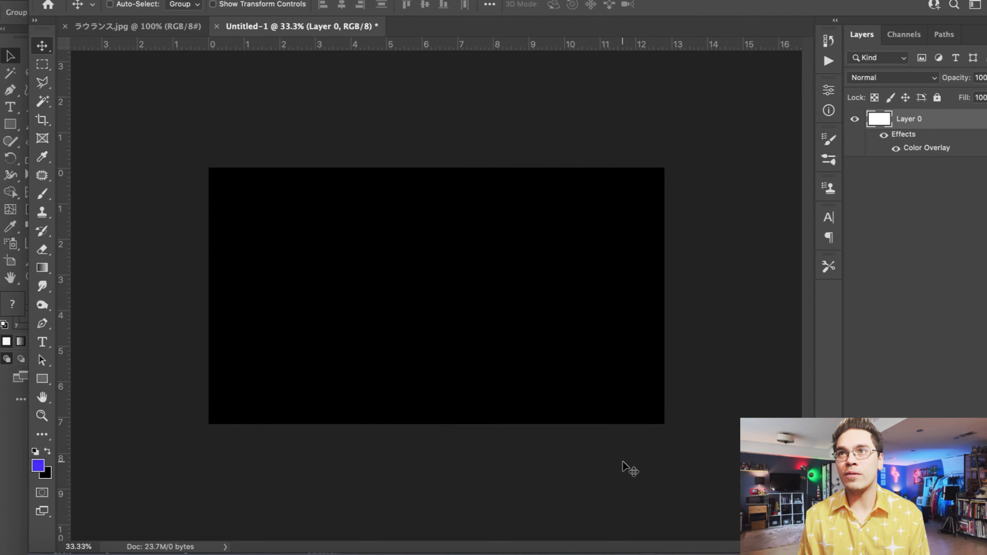
- Paste the logo lettering and enlarge it to nearly fill the canvas width
key(super+v)
key(Return)
drag(372, 284, 236, 216)
- Sample the reference logo's blue as foreground and its purple as background colour, and return to the Untitled-1 document
click(177, 28)
key(super+plus)
click(38, 466)
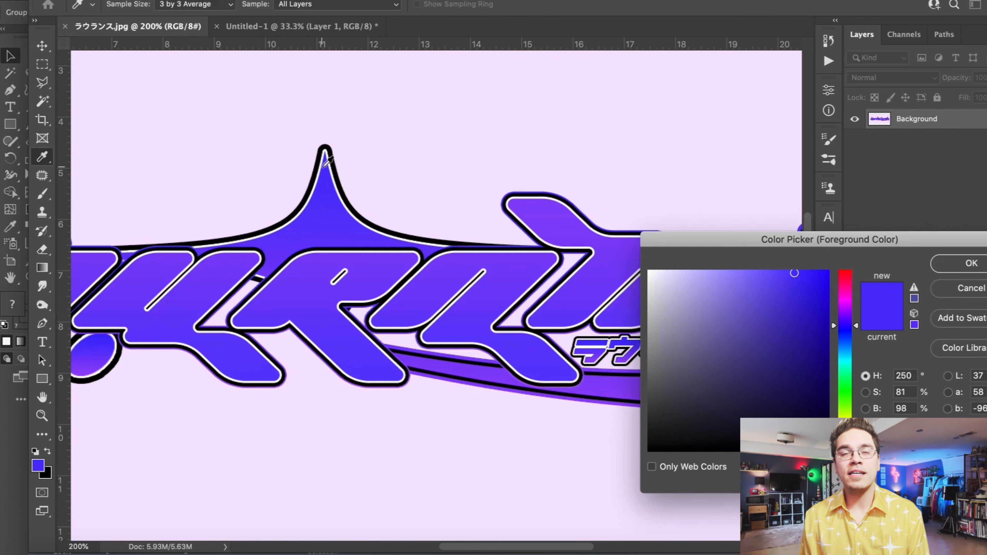
key(Return)
click(48, 475)
scroll(507, 389, right, 5)
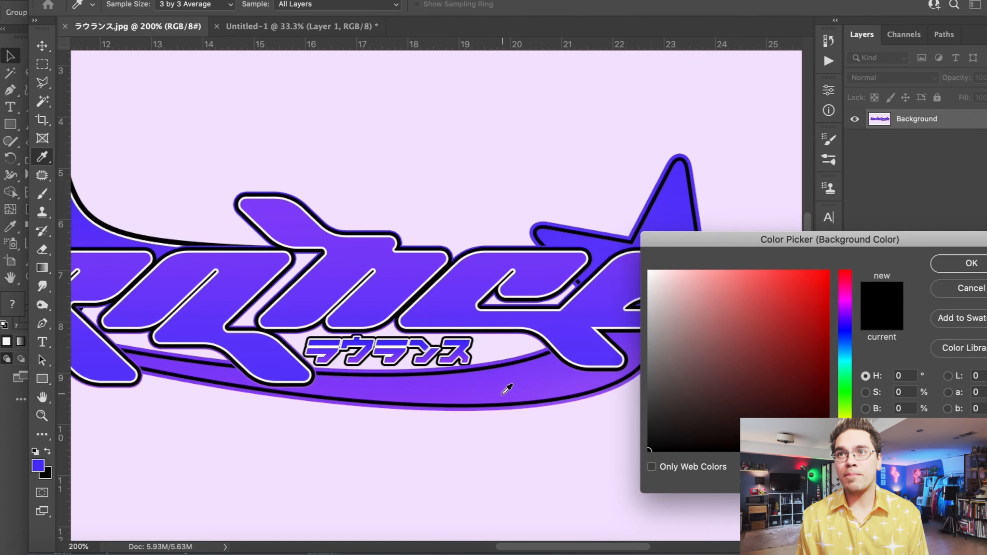
click(452, 405)
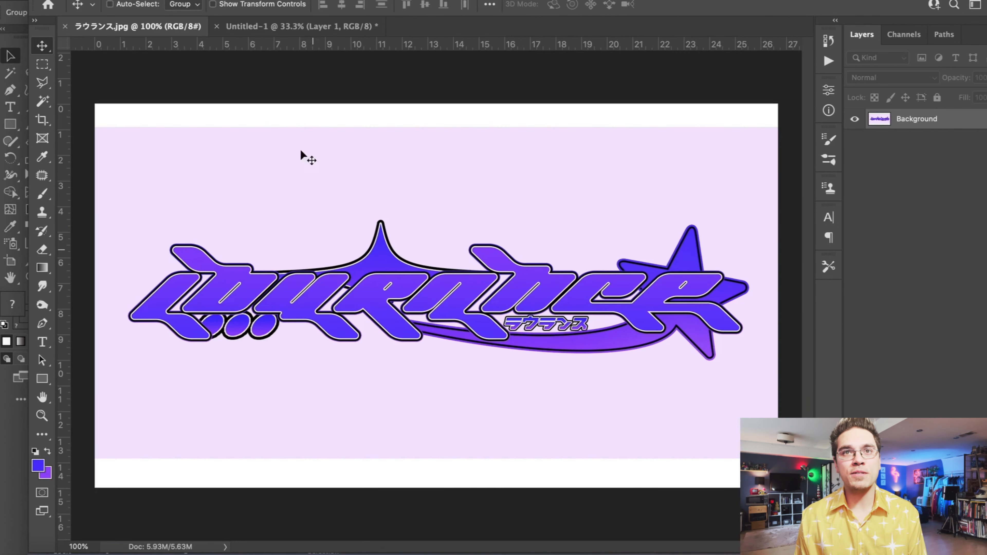
click(337, 26)
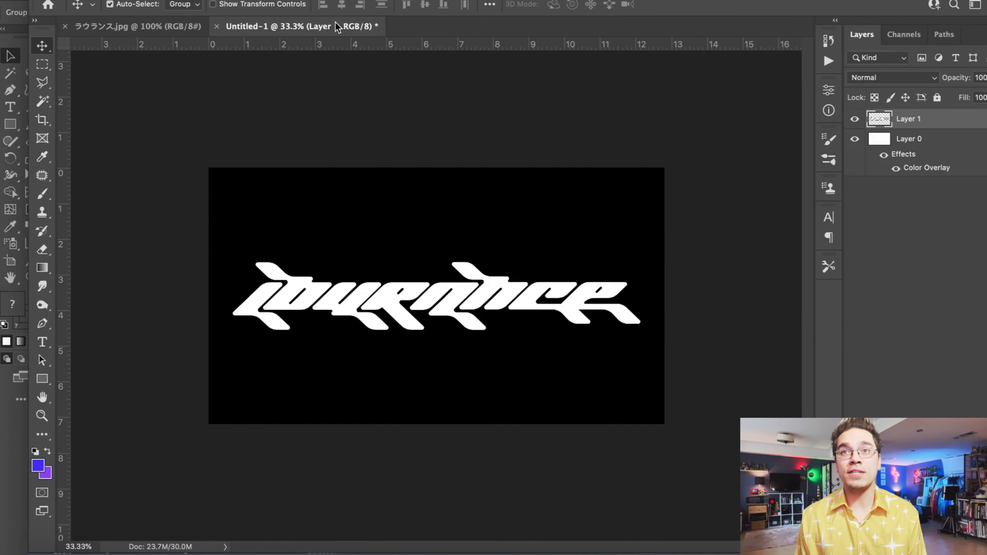
- Hide the black background layer, select the logo's black outline with the Magic Wand and copy it onto a new layer
double_click(947, 123)
key(Escape)
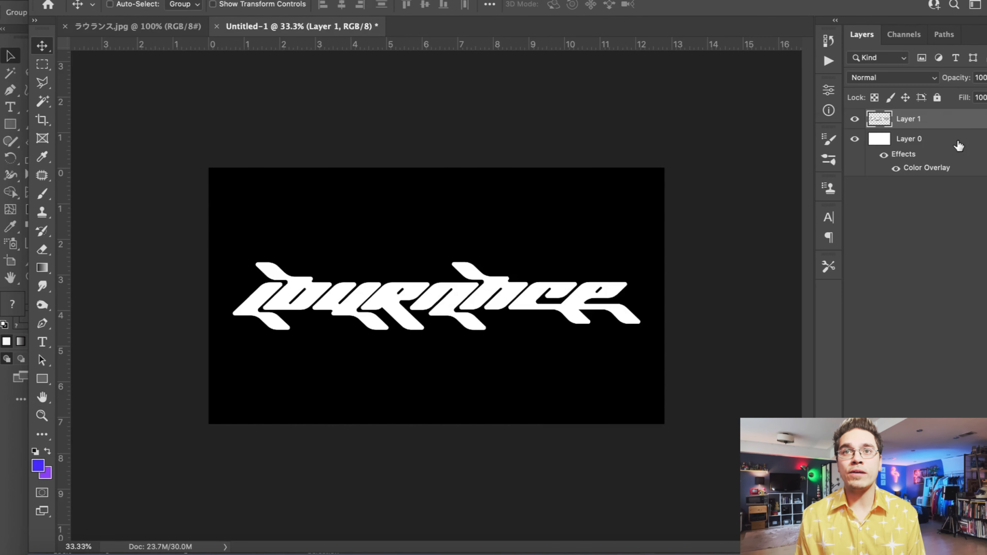
click(855, 138)
key(w)
key(ctrl+plus)
key(ctrl+plus)
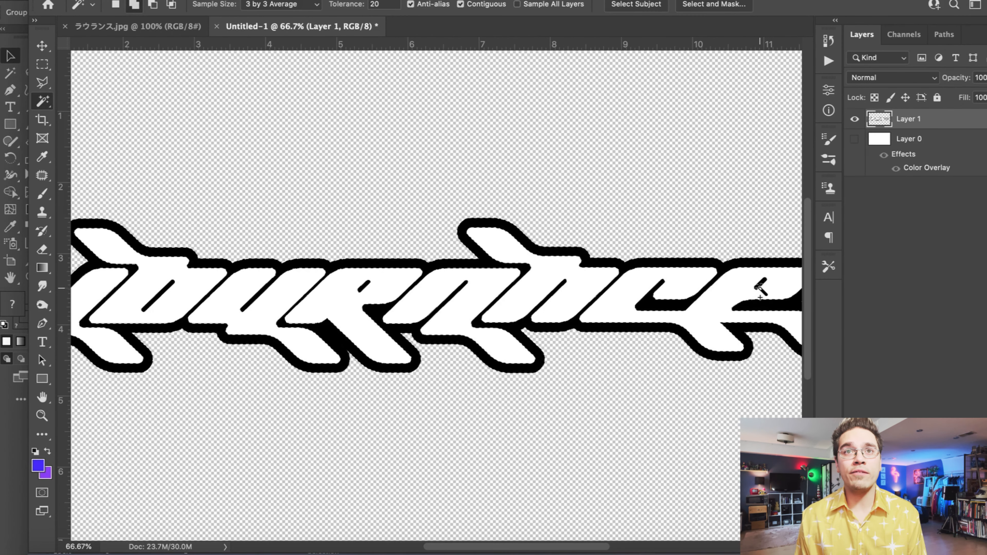
key(ctrl+j)
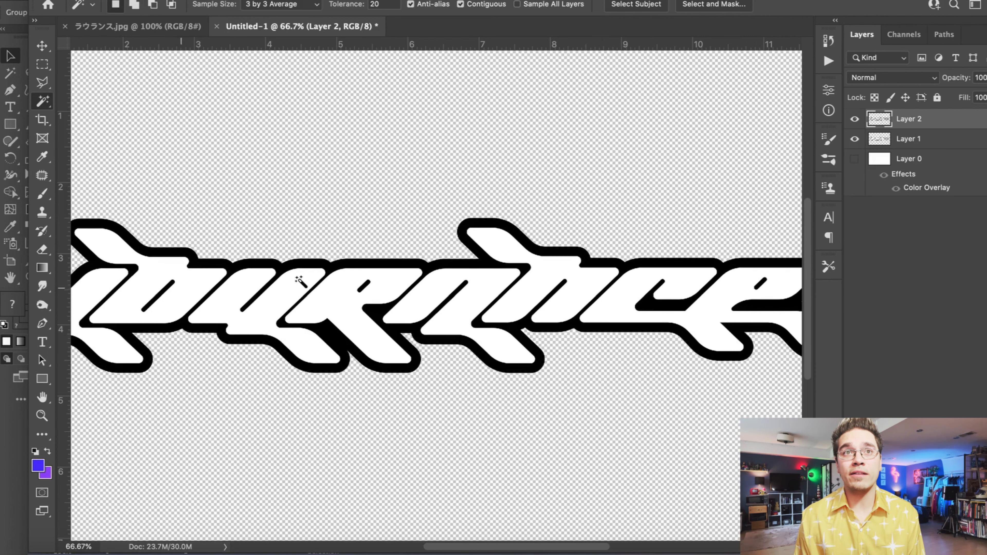
- Show the black background layer again and hide the original logo on Layer 1
click(855, 158)
key(ctrl+minus)
key(ctrl+minus)
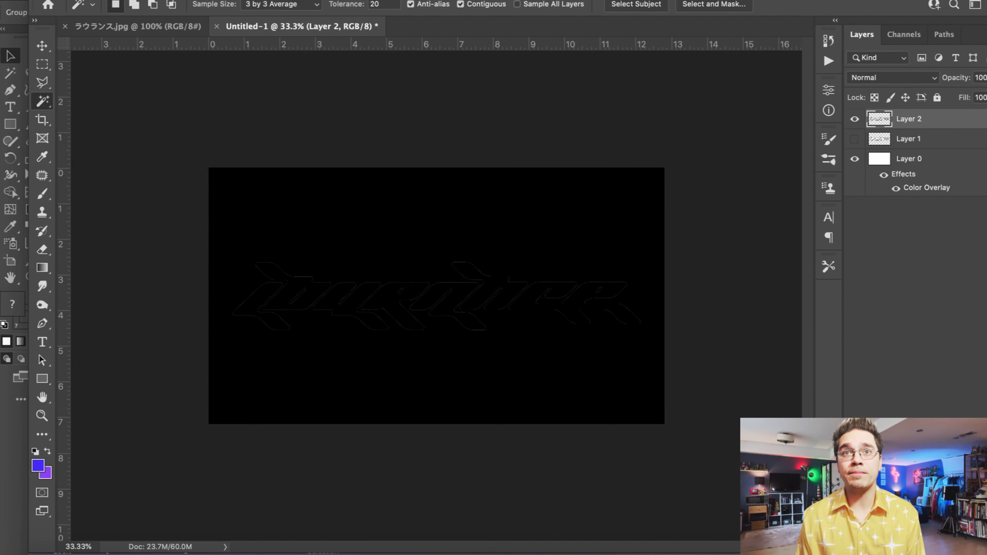
- Add a Gradient Overlay to Layer 2, removing the gradient's black stop and setting its end stop to the sampled purple
double_click(941, 122)
click(553, 344)
click(746, 218)
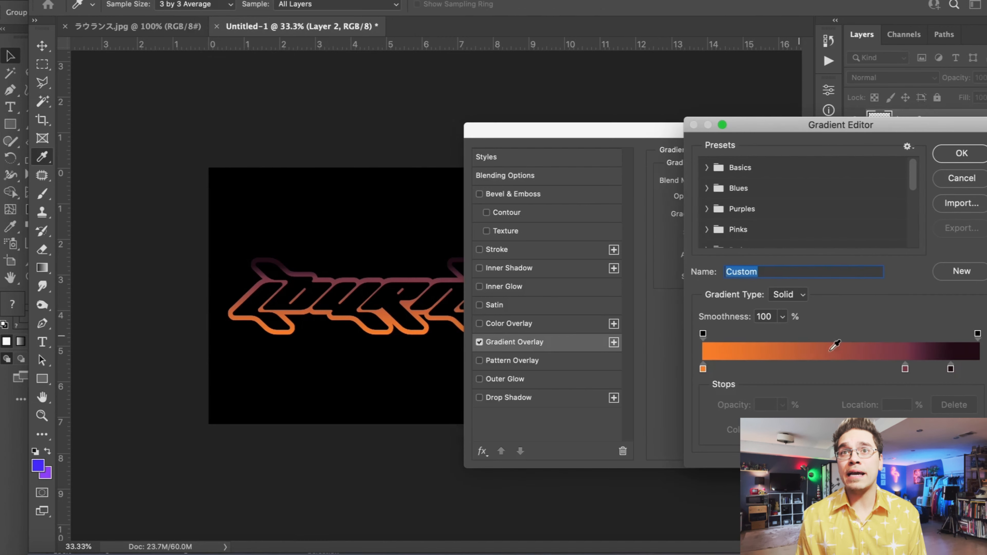
drag(952, 370, 937, 391)
double_click(905, 369)
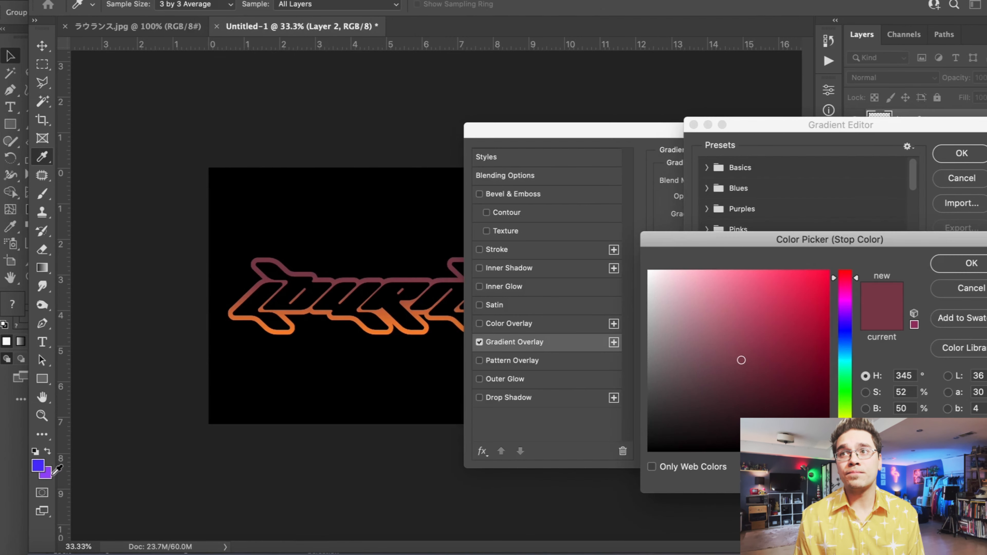
click(50, 477)
key(Return)
- Set the gradient's orange start stop to the sampled blue and apply the overlay to the outline
double_click(702, 369)
click(38, 466)
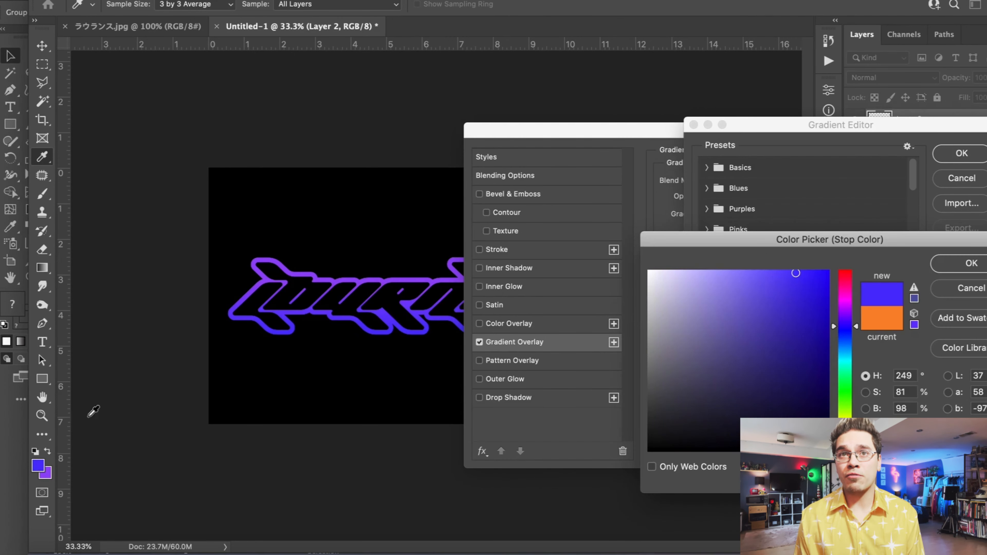
key(Return)
drag(509, 139, 716, 158)
key(Return)
key(Return)
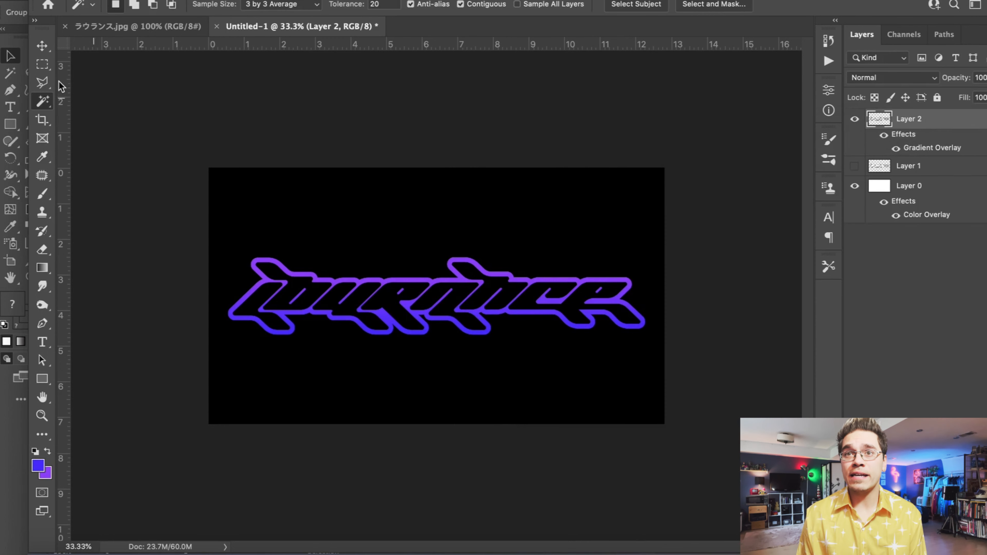
- Rasterize the gradient layer style of Layer 2 and duplicate the outline layer
key(v)
key(super+minus)
key(super+equal)
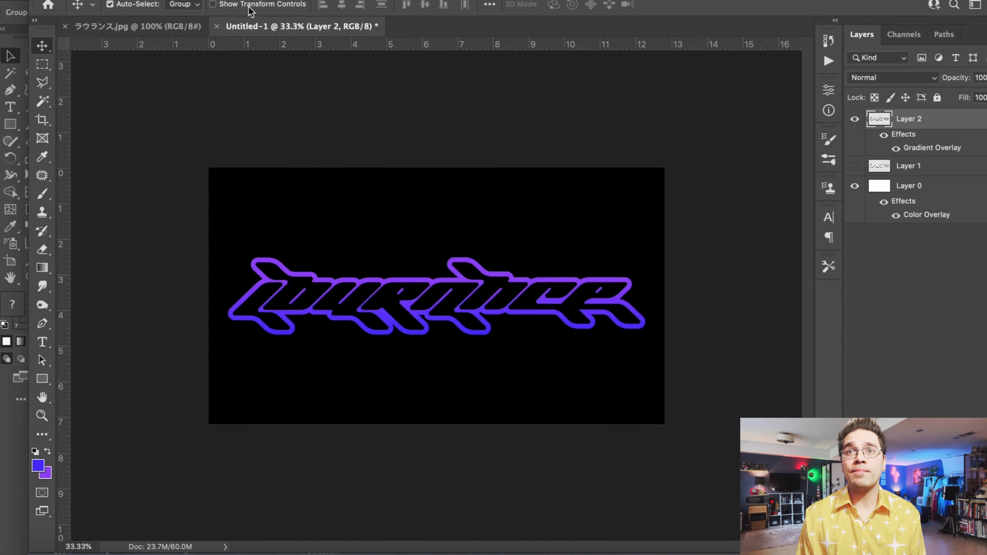
click(206, 1)
click(478, 366)
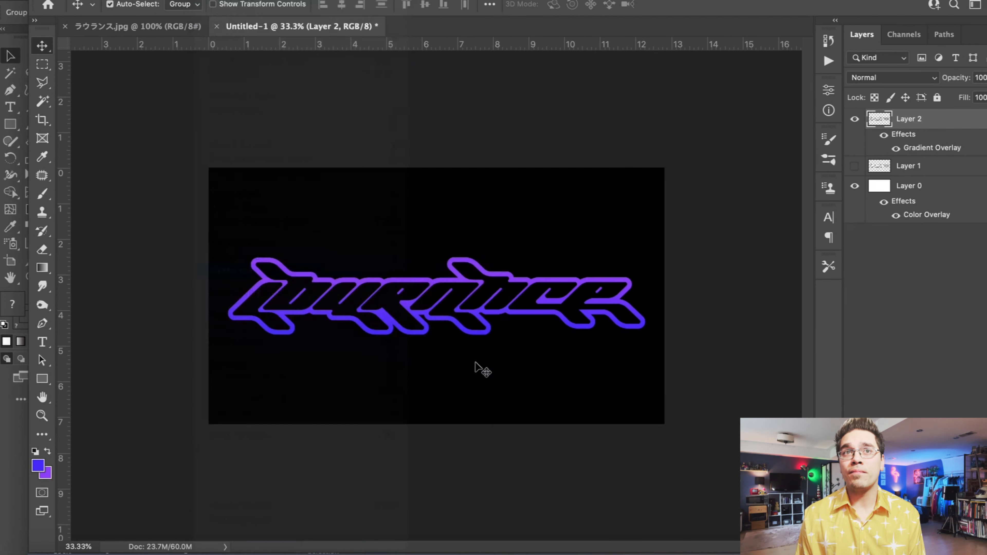
key(super+j)
- Apply the Eye Candy 7 Chrome effect to the duplicated outline layer
click(329, 1)
click(577, 307)
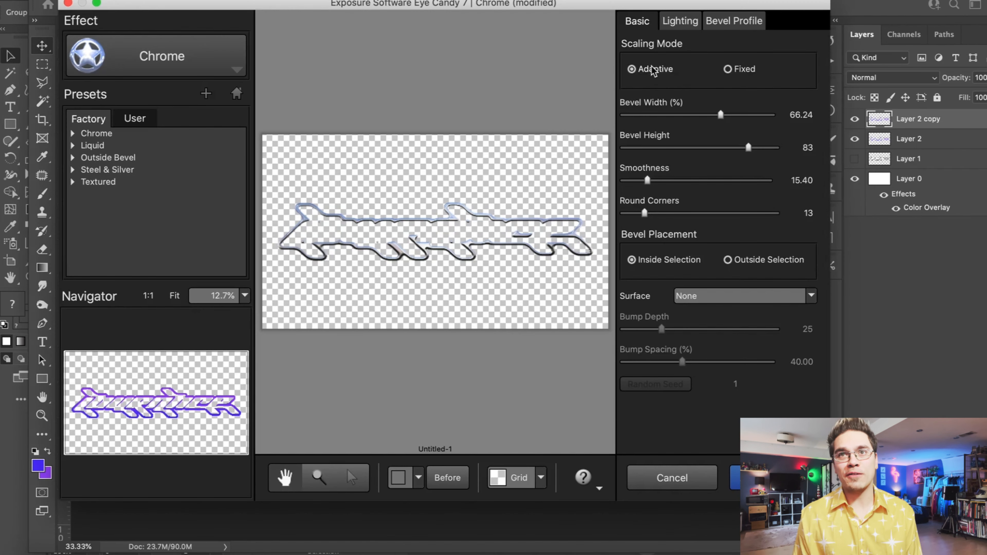
click(718, 23)
click(680, 21)
click(643, 22)
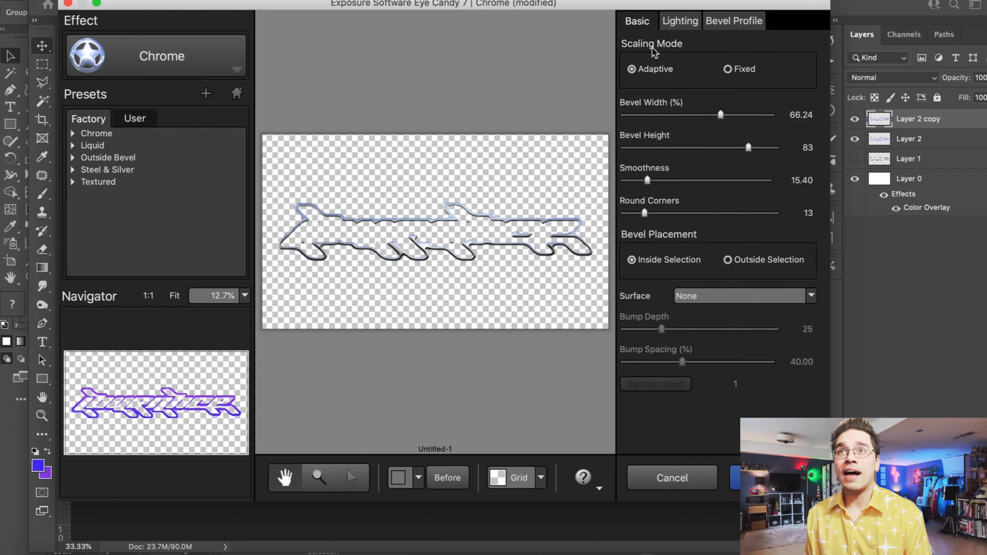
click(681, 23)
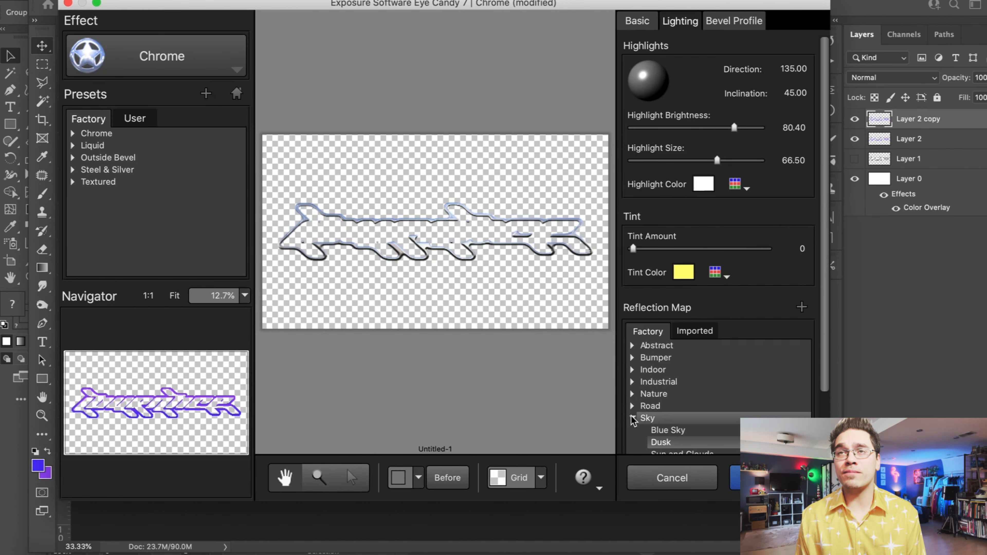
key(super+equal)
key(super+equal)
click(768, 478)
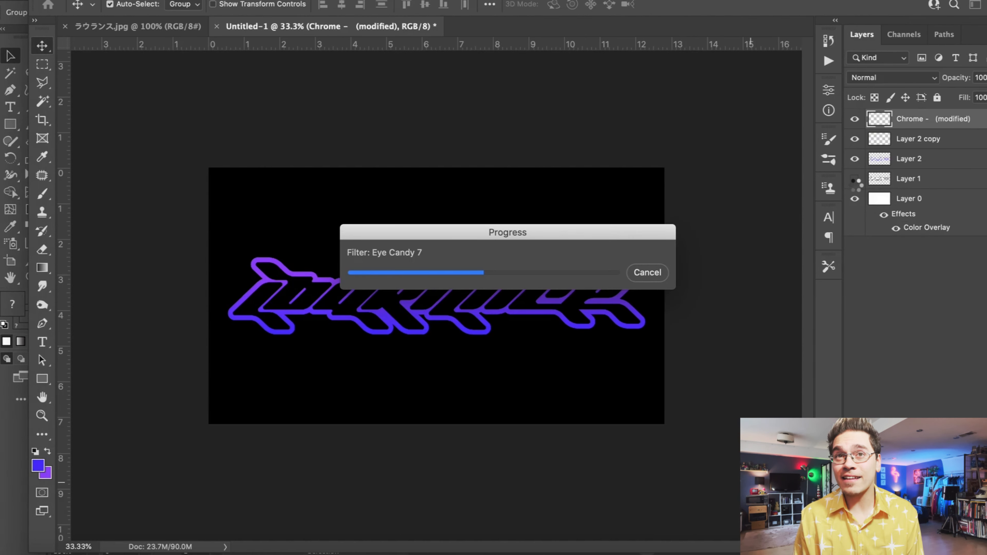
key(super+plus)
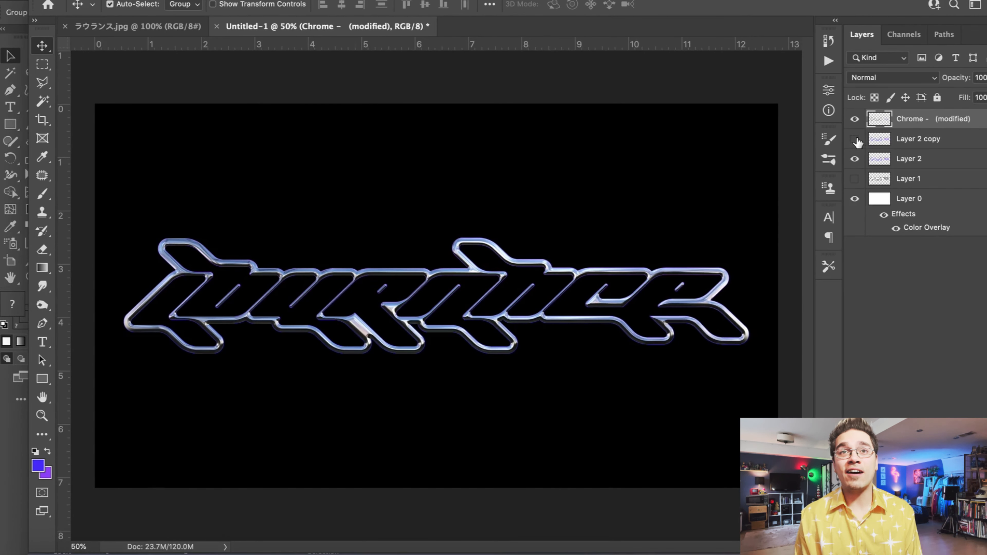
- Hide the flat outline layers, show Layer 1 and give it the purple-to-blue Gradient Overlay
click(855, 160)
click(855, 178)
double_click(937, 186)
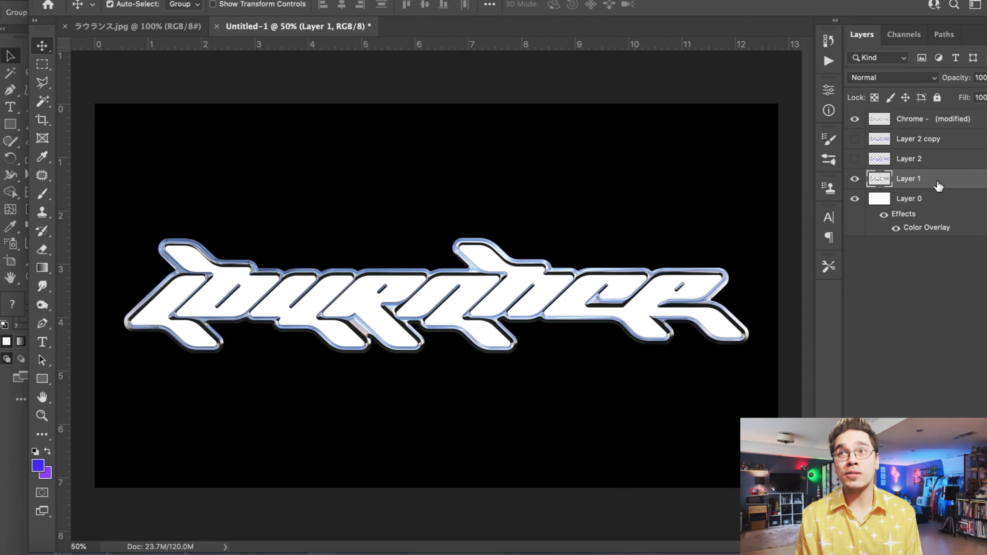
click(509, 363)
key(Return)
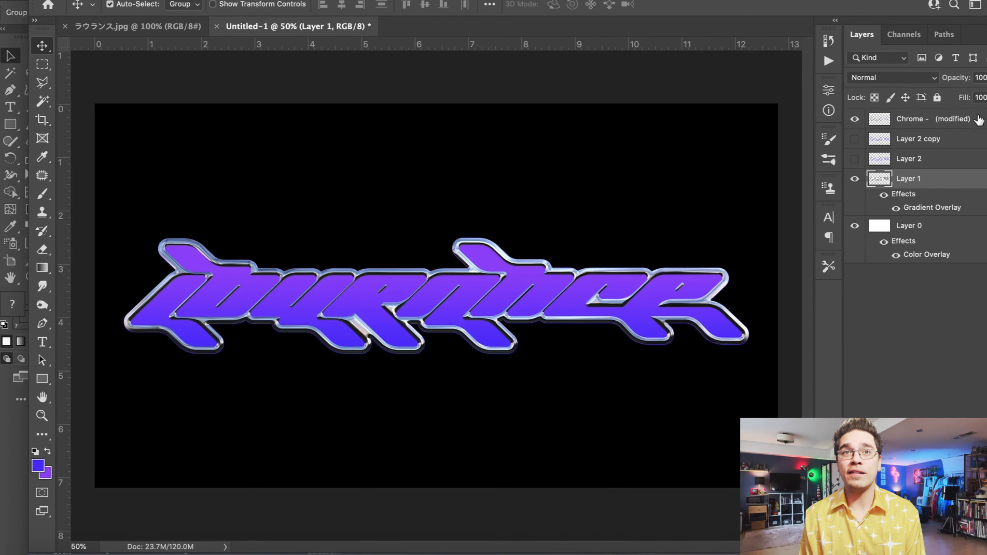
- Desaturate the Chrome layer so the logo's outline becomes neutral grey
click(952, 118)
click(160, 0)
mouse_move(191, 6)
click(408, 83)
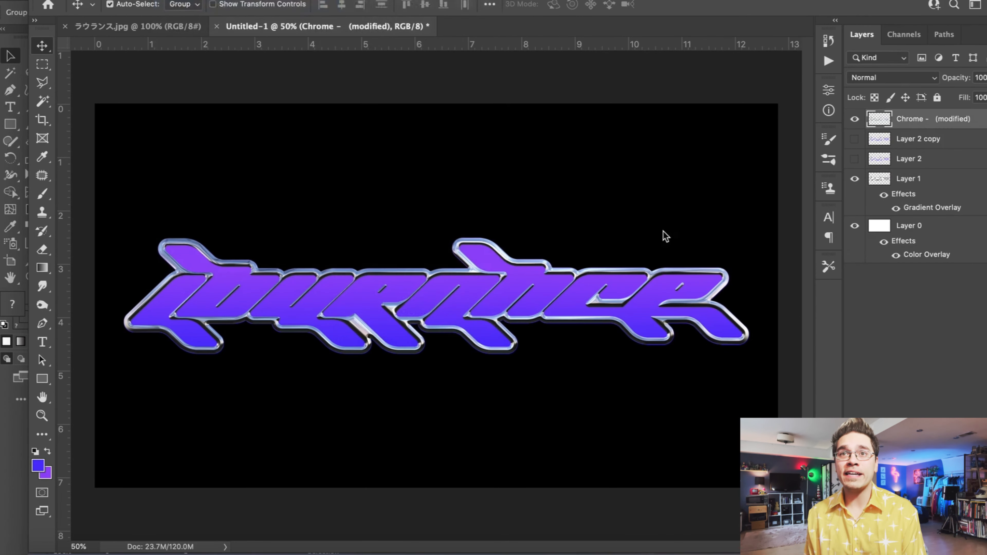
drag(813, 171, 731, 169)
key(Return)
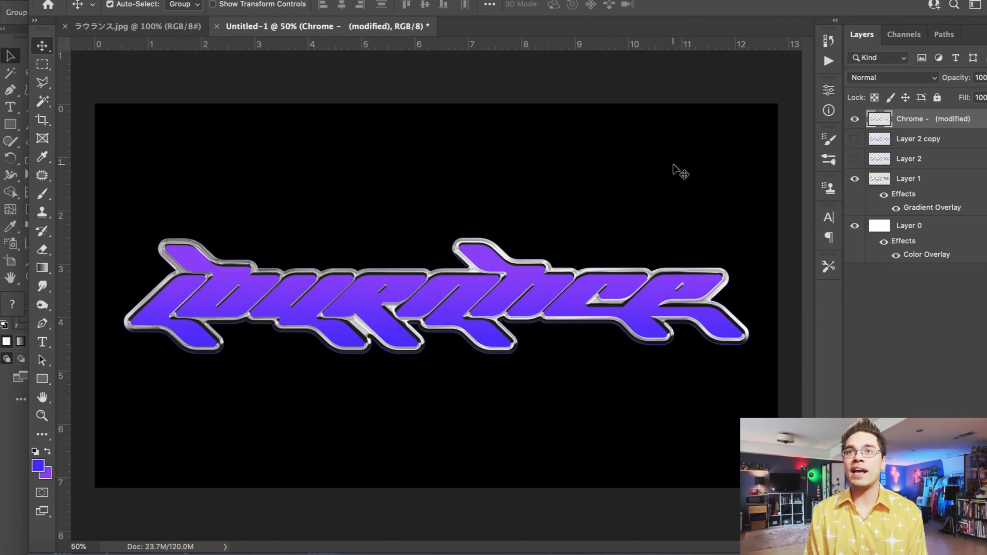
- Try merging duplicates of the Chrome layer, Layer 1 and Layer 0 into one layer, and delete the merged copy
super+click(910, 179)
super+click(909, 226)
key(super+j)
click(206, 0)
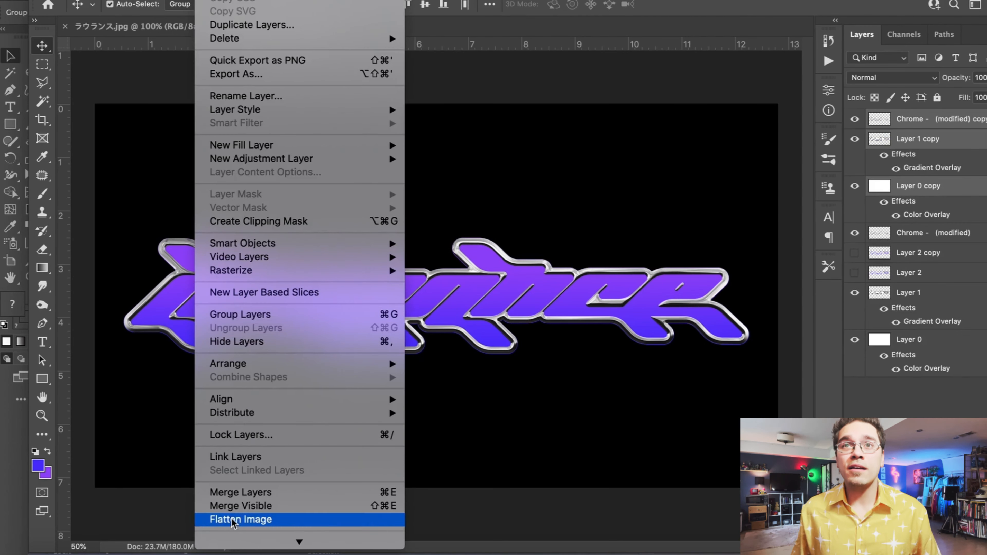
click(235, 494)
key(Delete)
click(574, 293)
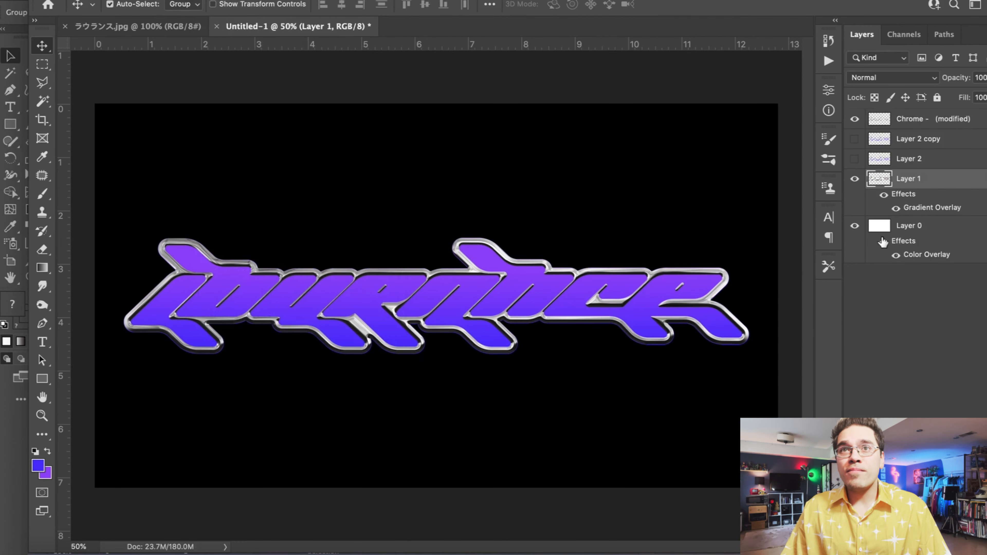
double_click(936, 182)
click(528, 216)
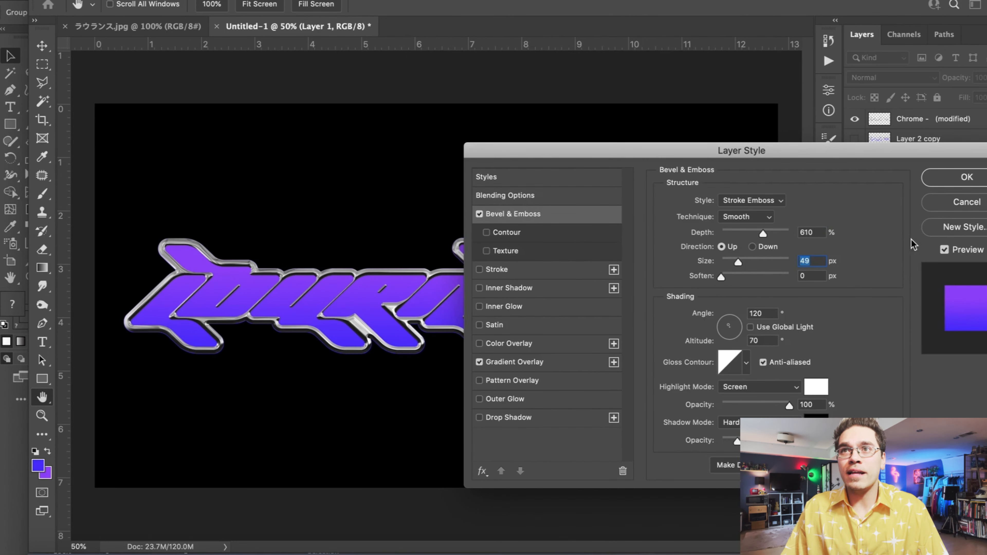
click(967, 202)
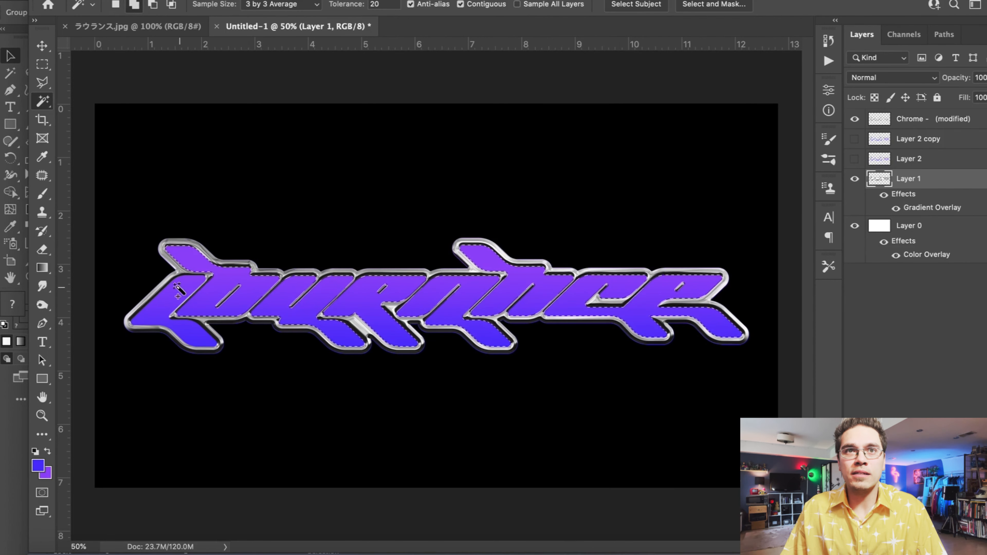
- Select all the purple letter fills of Layer 1, put them on their own layer and hide Layer 1
shift+click(177, 291)
key(ctrl+j)
click(855, 225)
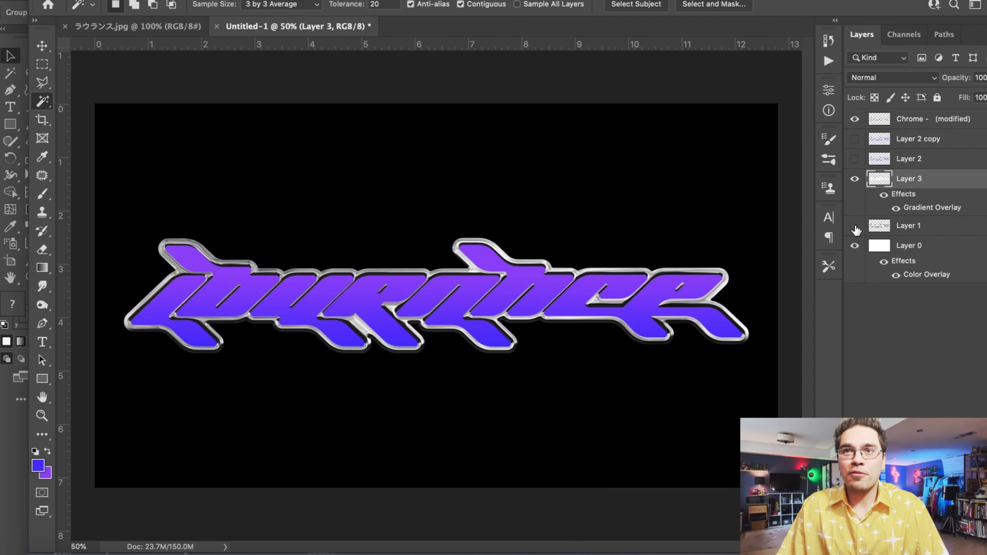
double_click(936, 188)
click(556, 215)
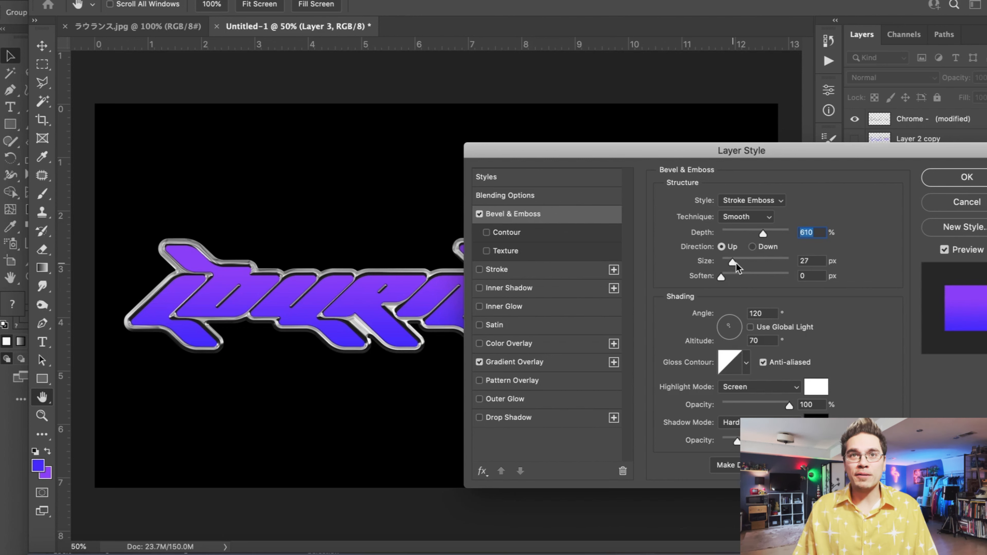
click(578, 180)
click(754, 252)
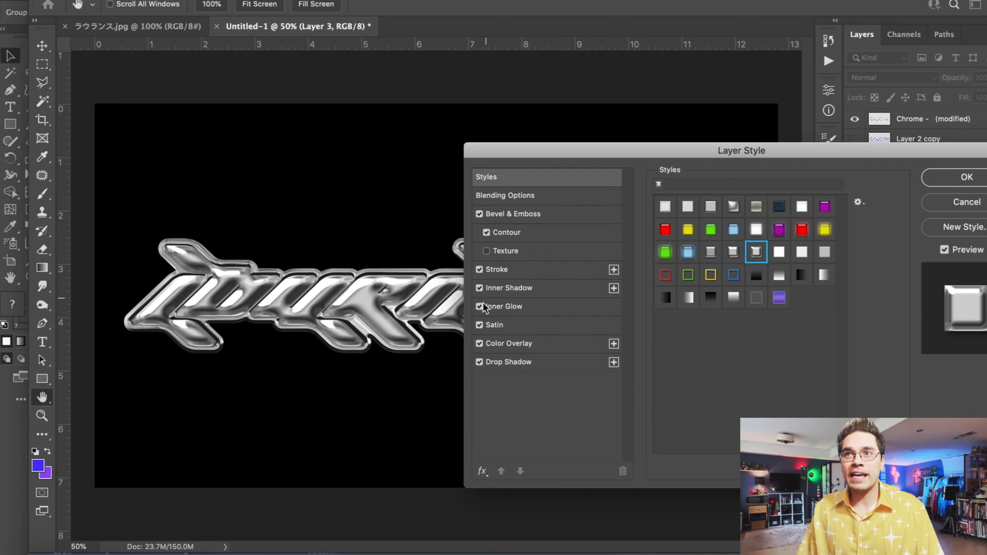
click(479, 343)
click(479, 307)
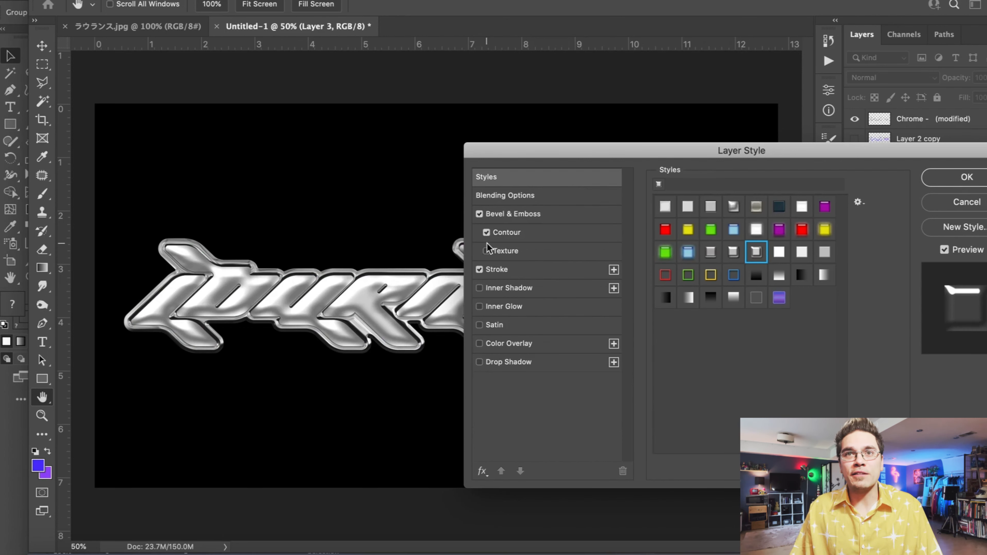
click(480, 269)
click(509, 233)
click(487, 232)
click(518, 215)
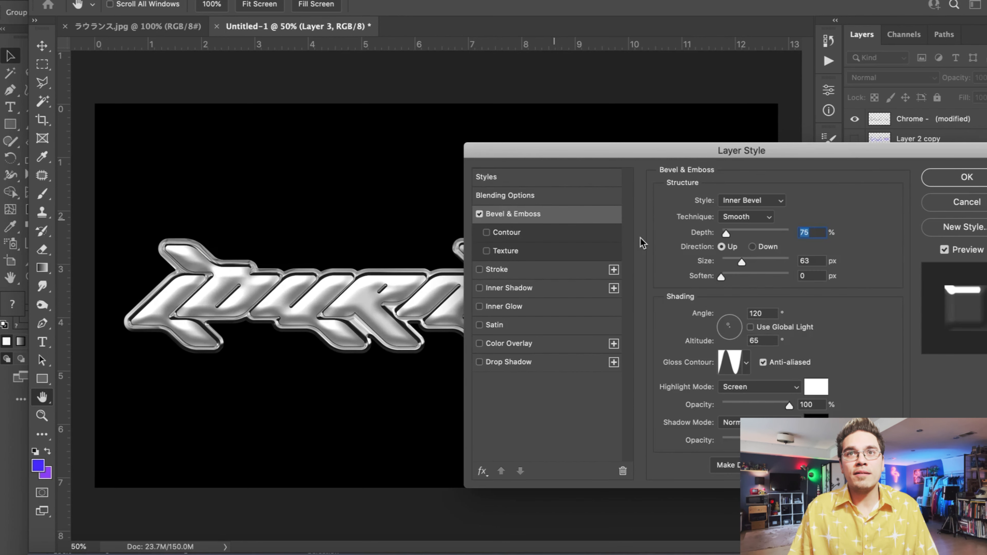
drag(756, 442, 716, 441)
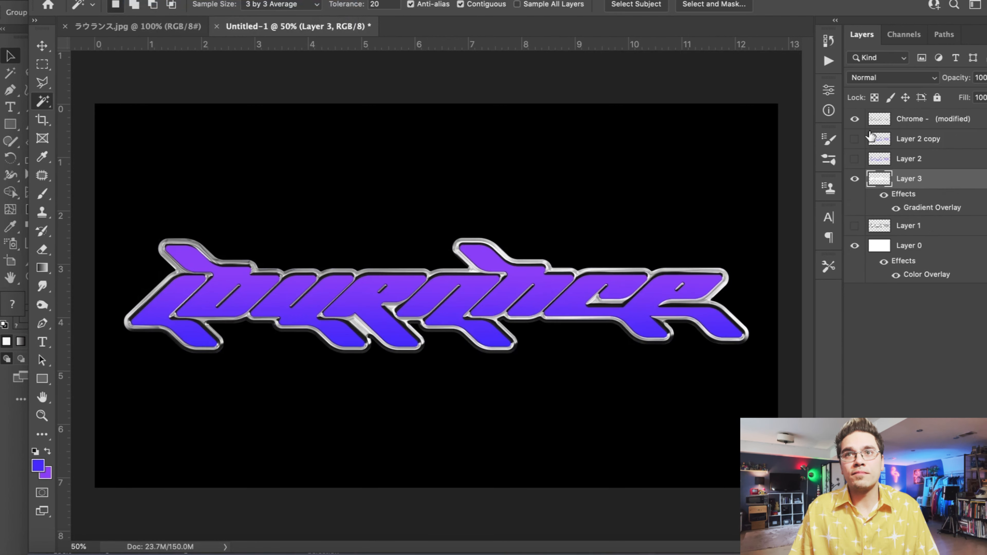
- Rasterize the gradient layer style of Layer 3 while the Chrome layer is hidden
click(854, 119)
double_click(953, 180)
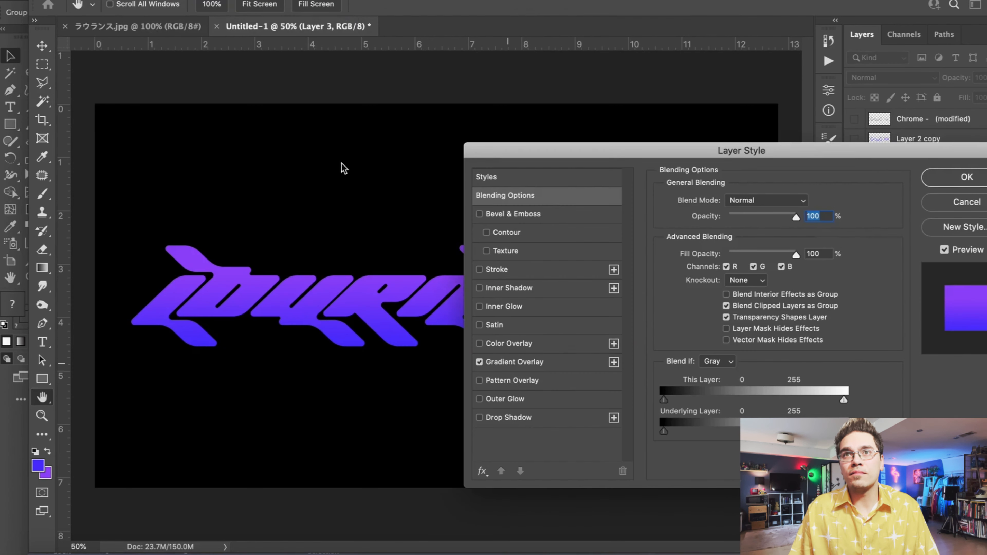
click(210, 0)
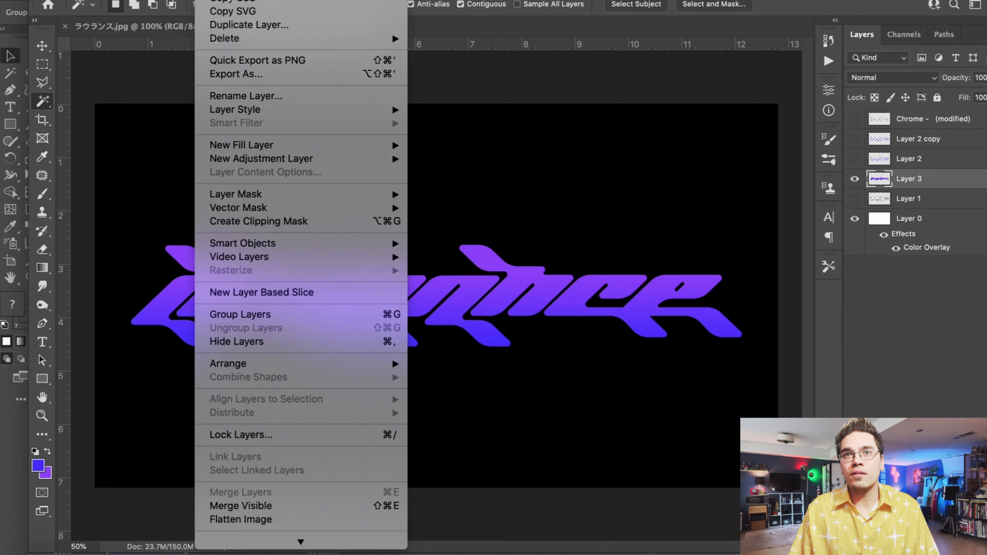
mouse_move(230, 111)
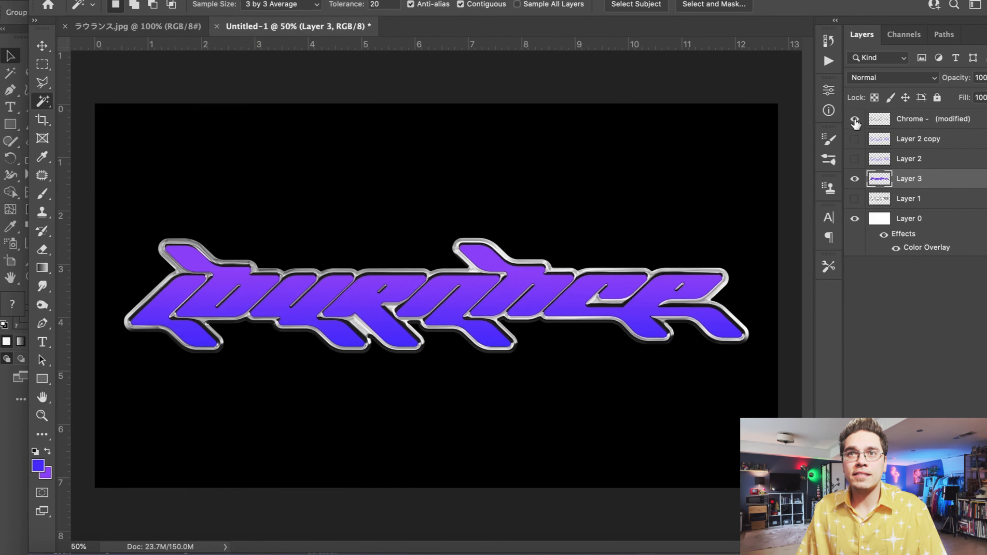
- Add Bevel & Emboss to Layer 3 with the Emboss style, a depth of about 376% and a reduced size
double_click(962, 180)
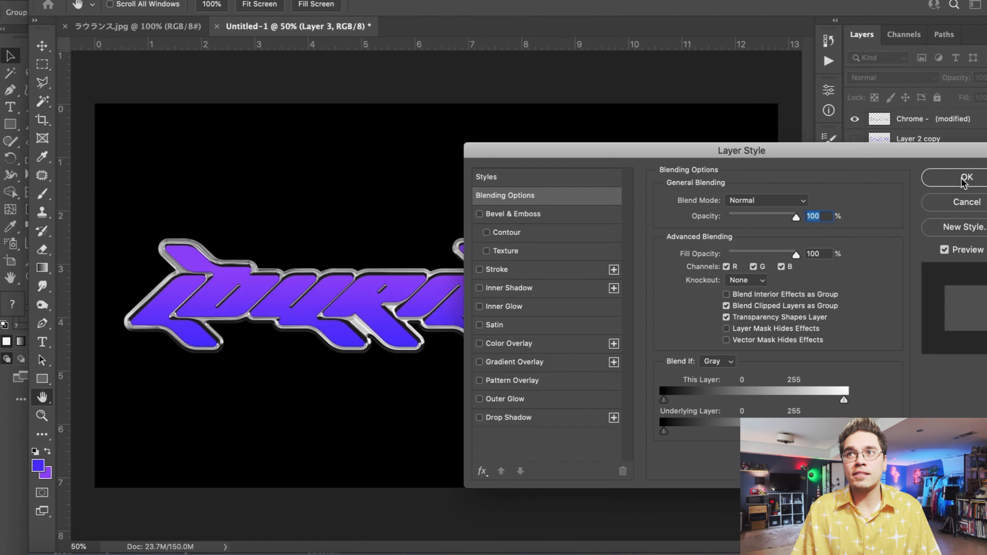
click(529, 214)
click(752, 200)
click(737, 175)
click(747, 234)
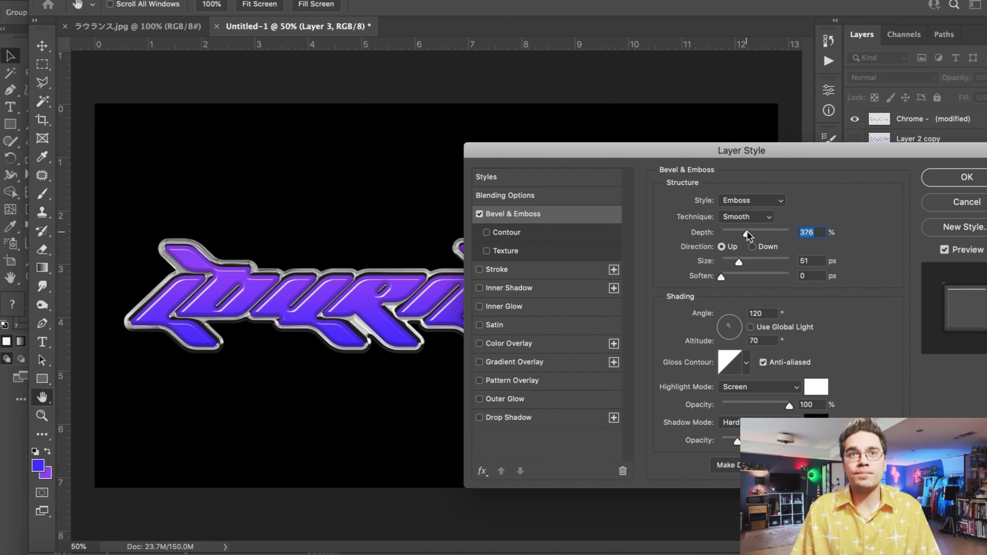
click(733, 261)
- Fine-tune the bevel's depth, size and soften with the Smooth technique and apply it to Layer 3
drag(637, 150, 847, 129)
click(954, 213)
drag(955, 213, 941, 214)
click(945, 196)
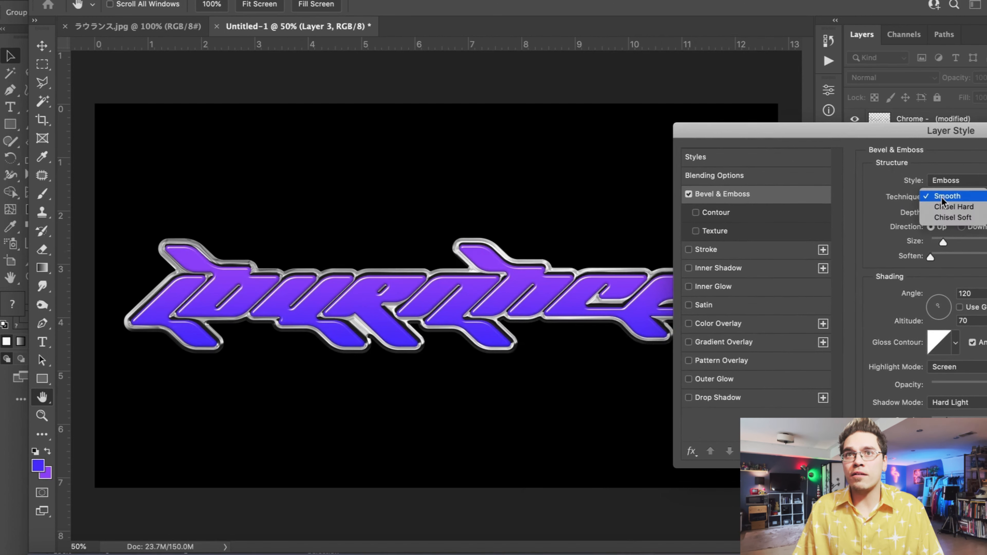
click(941, 208)
click(944, 197)
click(949, 189)
drag(944, 242, 942, 213)
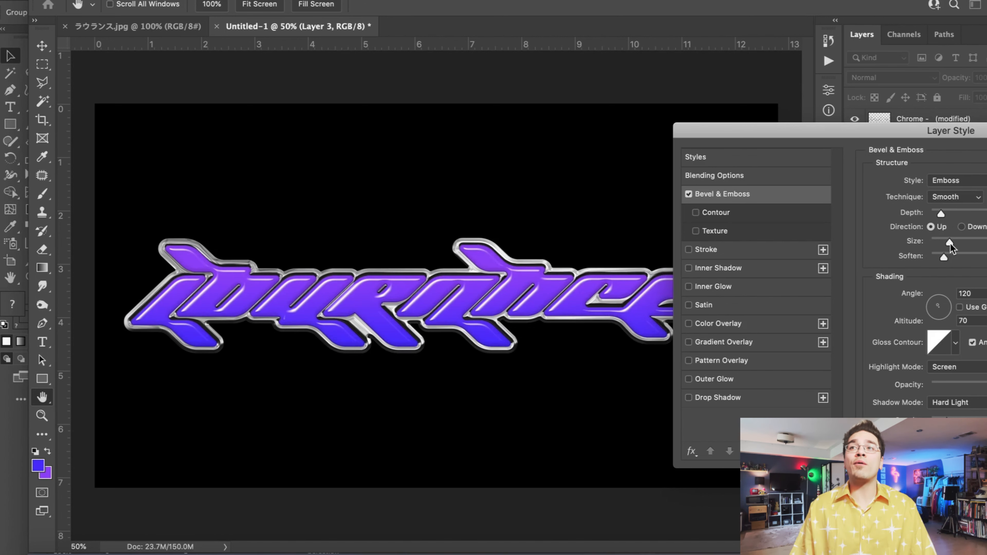
key(Return)
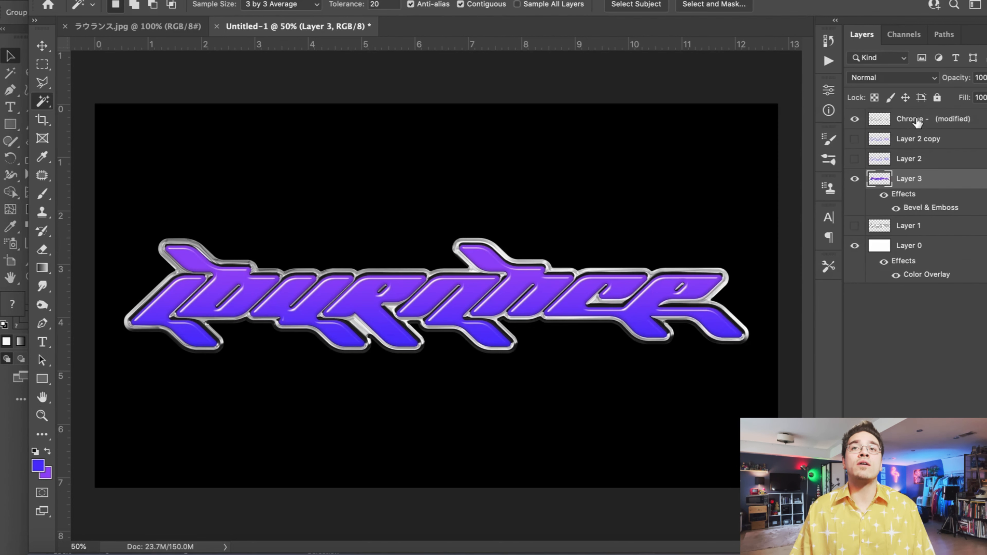
- Duplicate the Chrome layer and give the original underneath a blue Color Overlay
click(918, 121)
key(super+j)
double_click(985, 140)
click(538, 323)
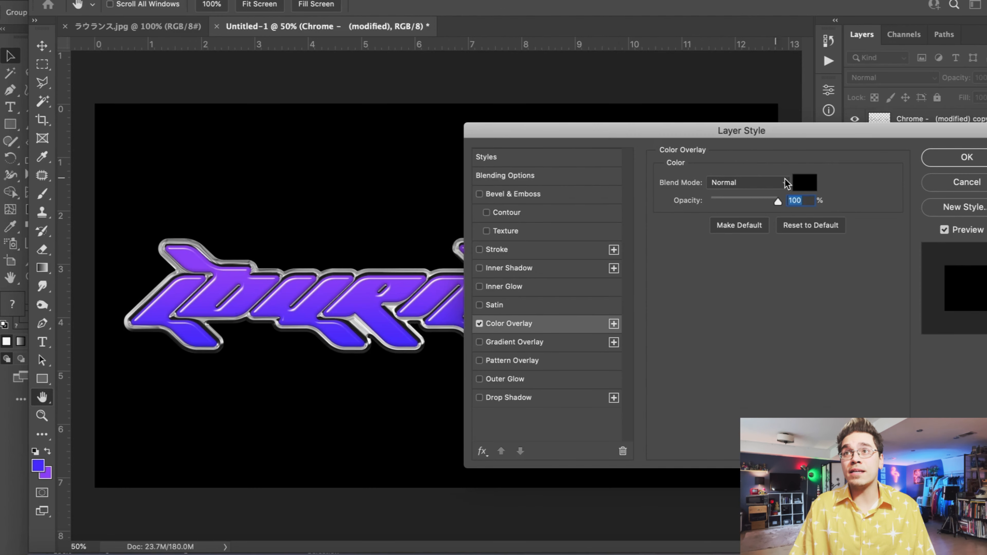
click(804, 182)
key(Return)
key(Return)
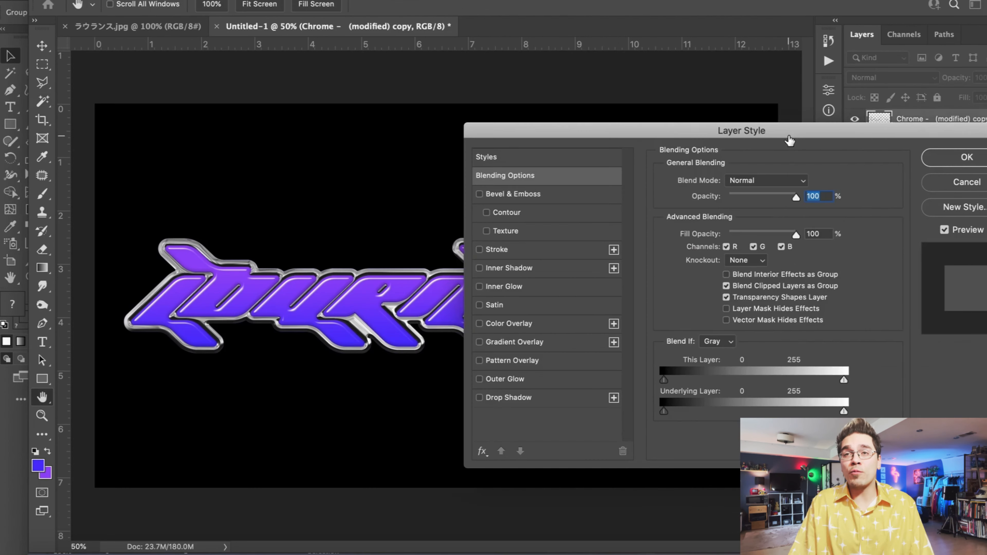
- Set the blend mode of the duplicated Chrome layer to Linear Light
drag(791, 141, 949, 60)
click(927, 100)
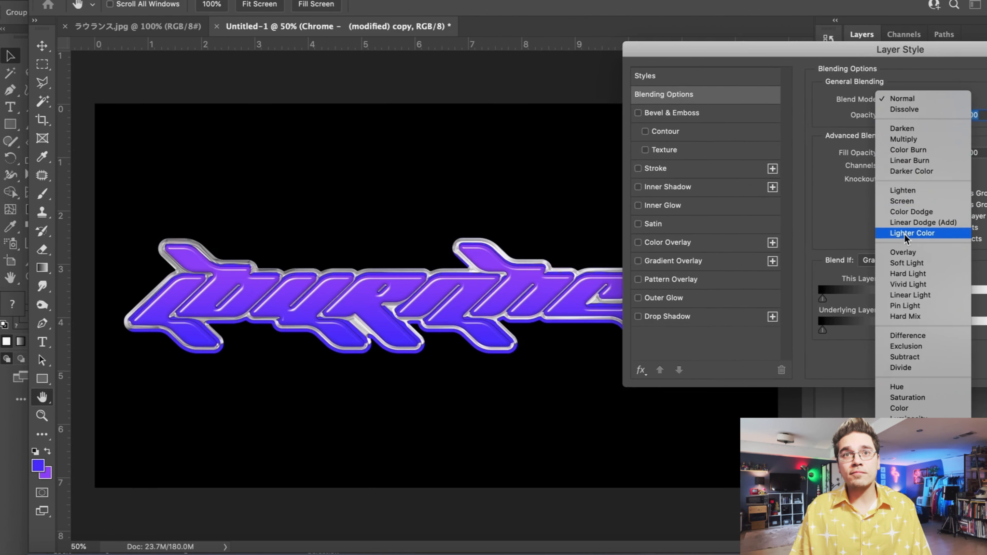
click(901, 295)
key(Return)
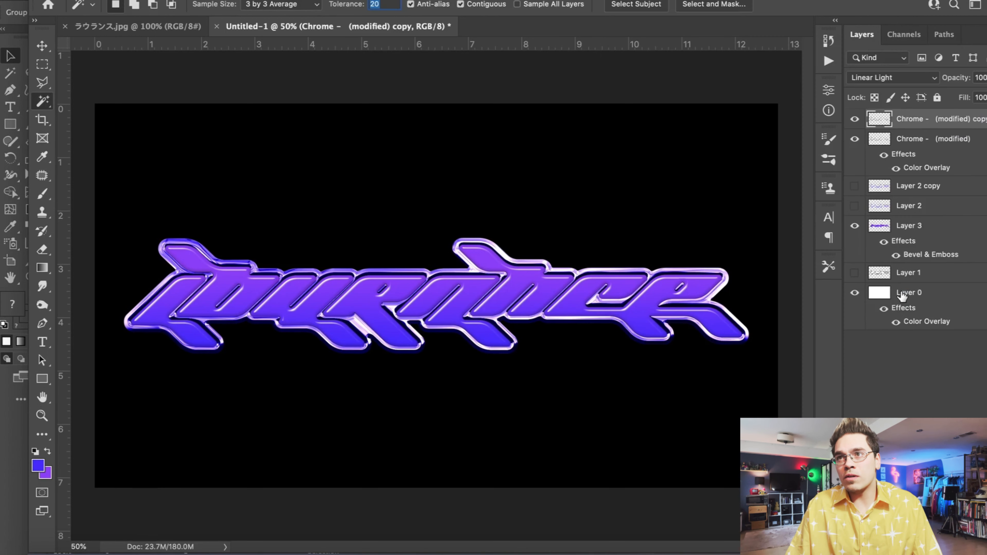
- Duplicate all layers from the top Chrome copy down to Layer 0 and merge the duplicates into one layer
shift+click(915, 300)
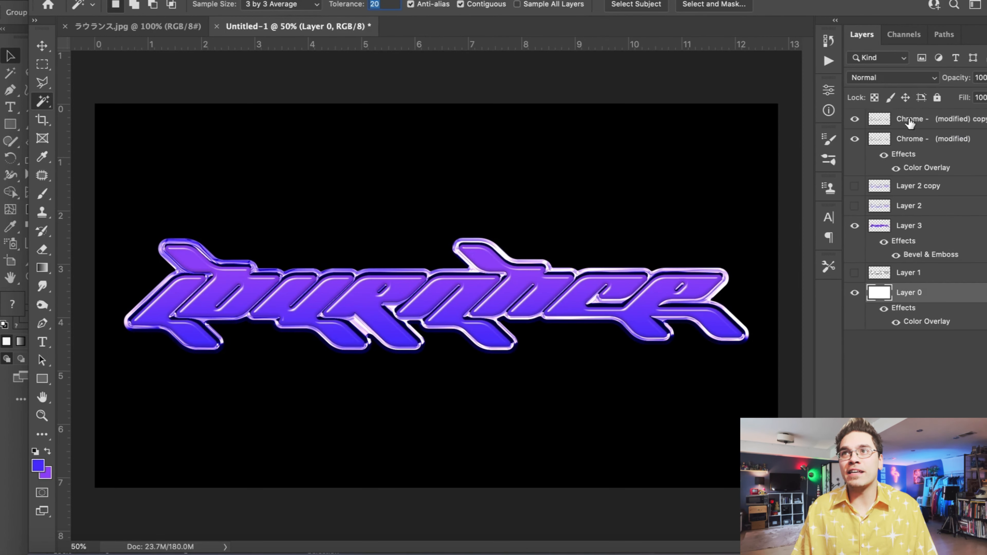
key(super+j)
click(42, 62)
click(42, 47)
click(169, 0)
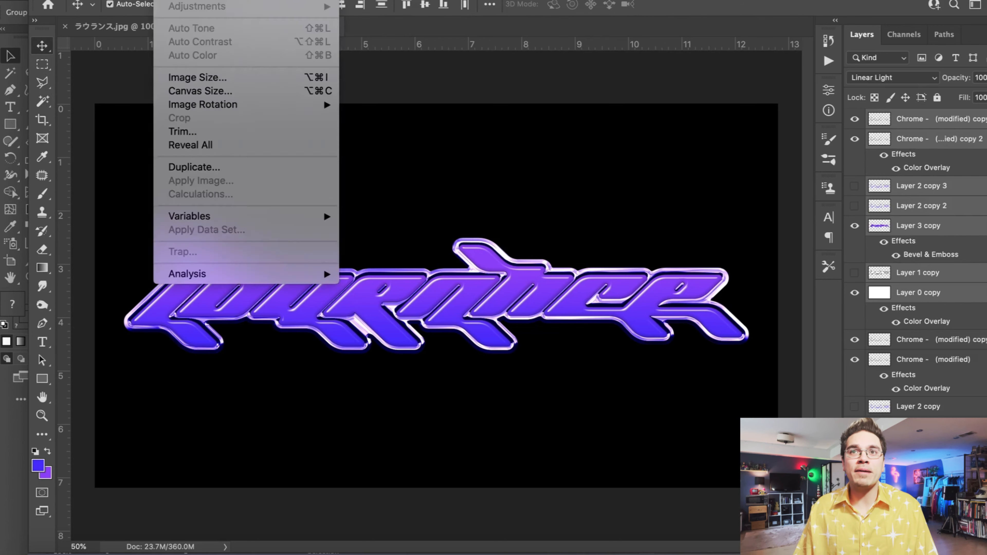
mouse_move(212, 0)
click(277, 494)
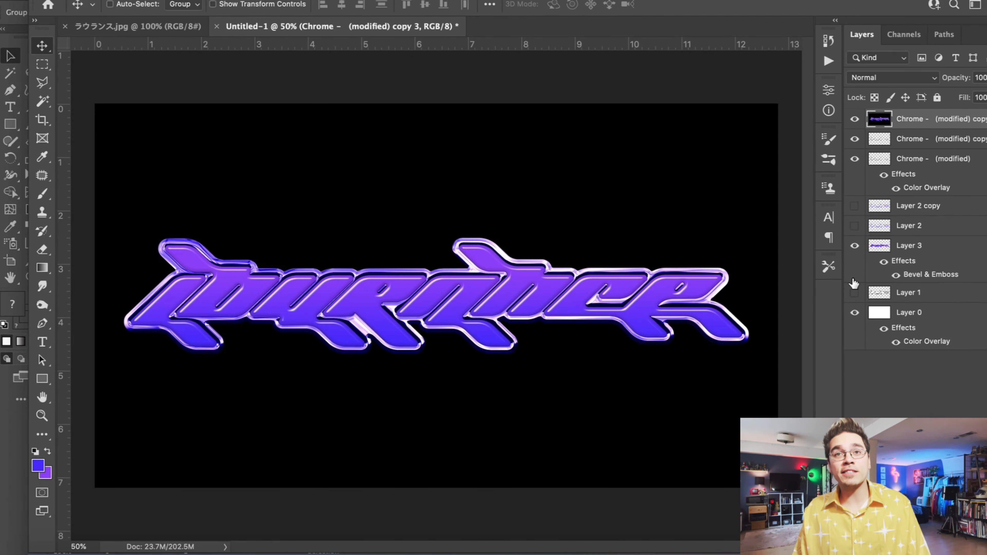
- Duplicate the merged logo layer and apply the Color Halftone filter to the duplicate
key(super+j)
click(323, 0)
mouse_move(505, 212)
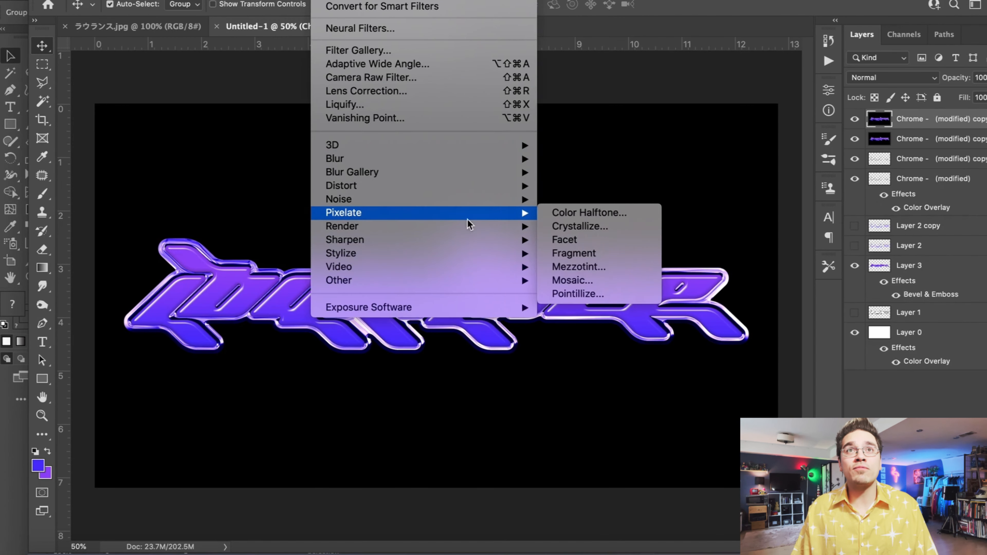
click(583, 215)
key(Return)
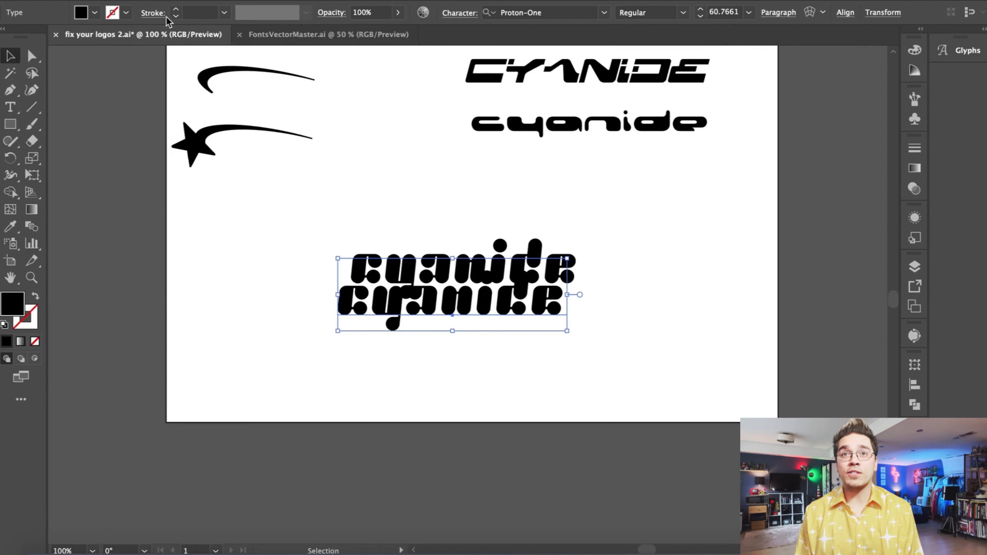
- In Illustrator, give the lower cyanide text a 9 pt stroke and replace the offset duplicate with an unstroked copy directly in front
click(175, 10)
click(174, 11)
click(428, 214)
click(471, 269)
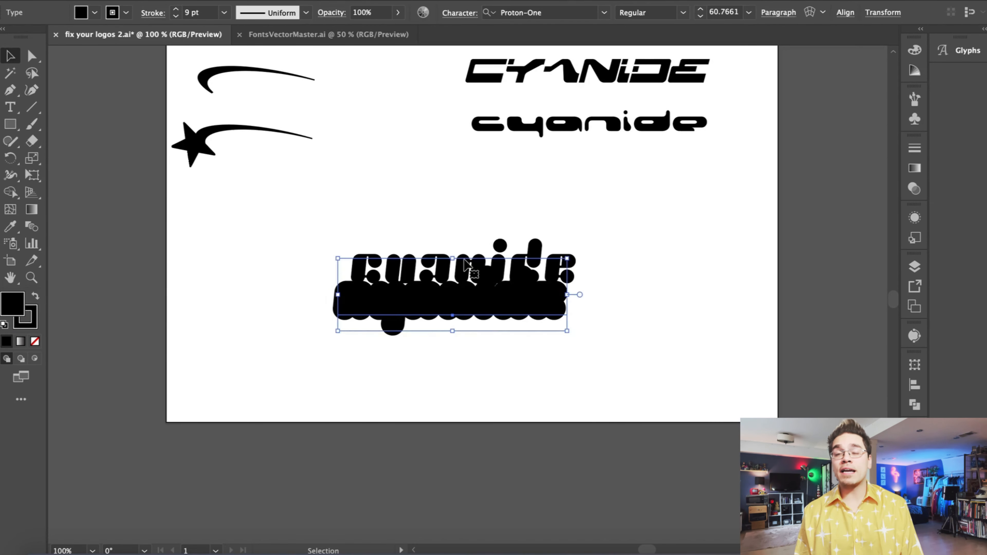
click(505, 245)
key(Delete)
key(super+f)
- Fill the unstroked front copy of the cyanide text with white
click(94, 13)
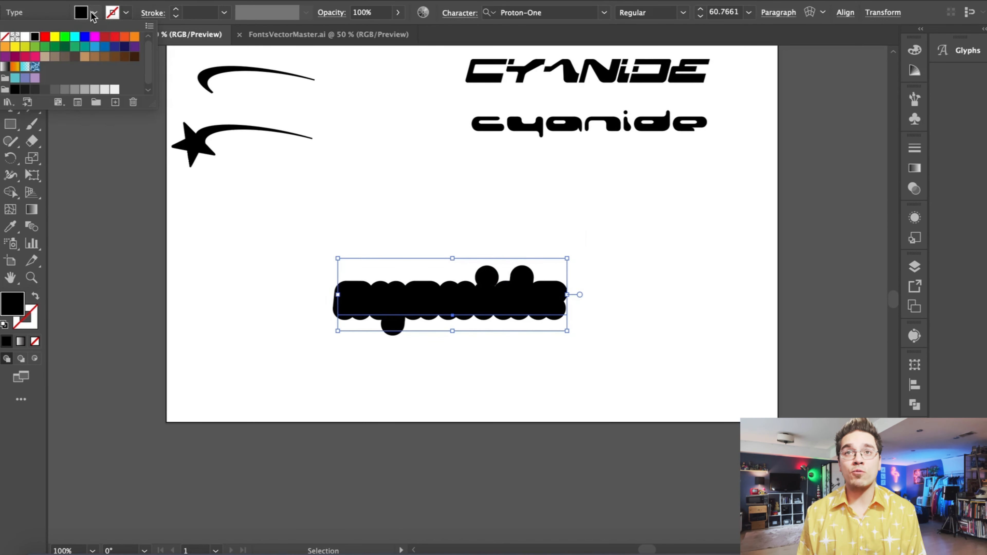
click(30, 37)
click(450, 205)
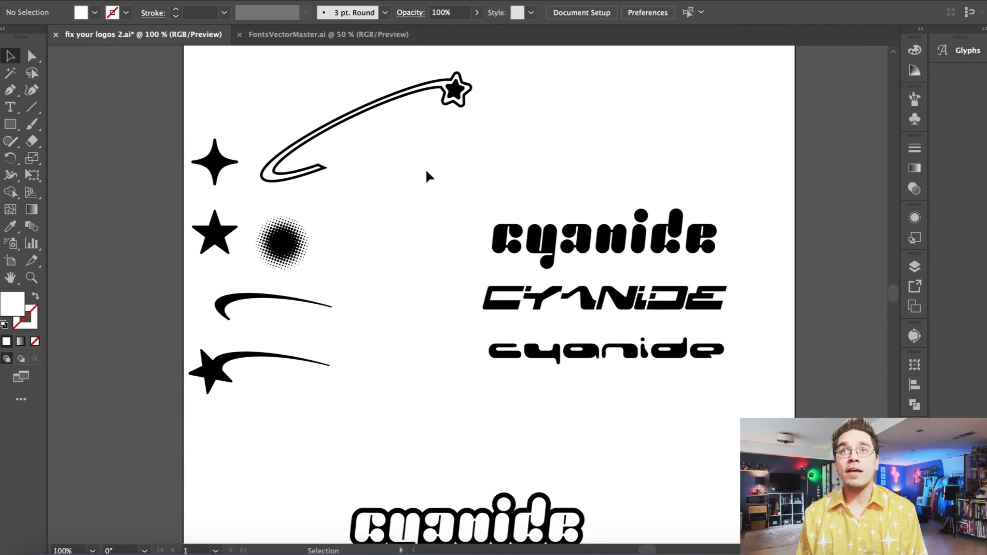
- Place the outlined shooting star diagonally across the cyanide logo, with its star over the dot of the i
drag(456, 90, 484, 335)
key(super+equal)
drag(618, 265, 602, 339)
click(471, 264)
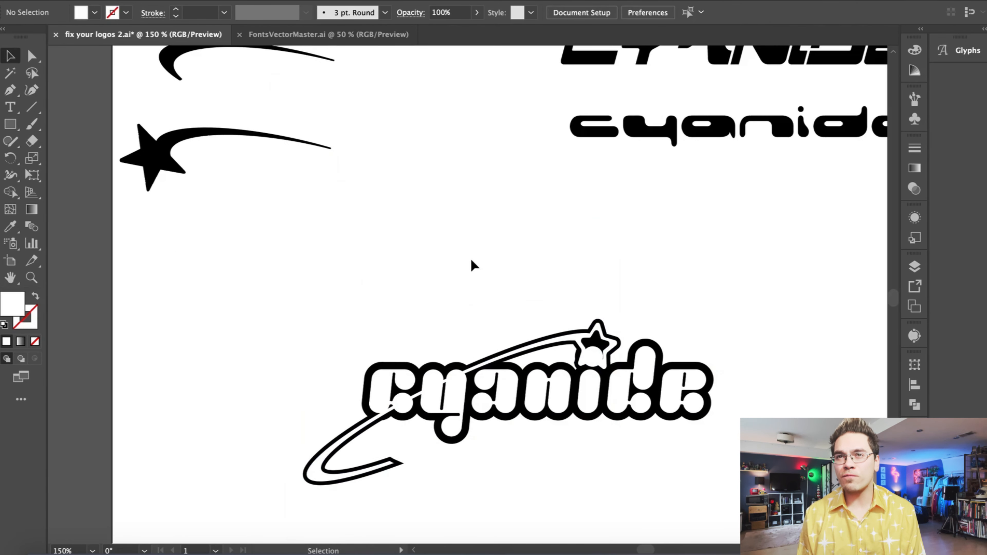
click(328, 486)
key(a)
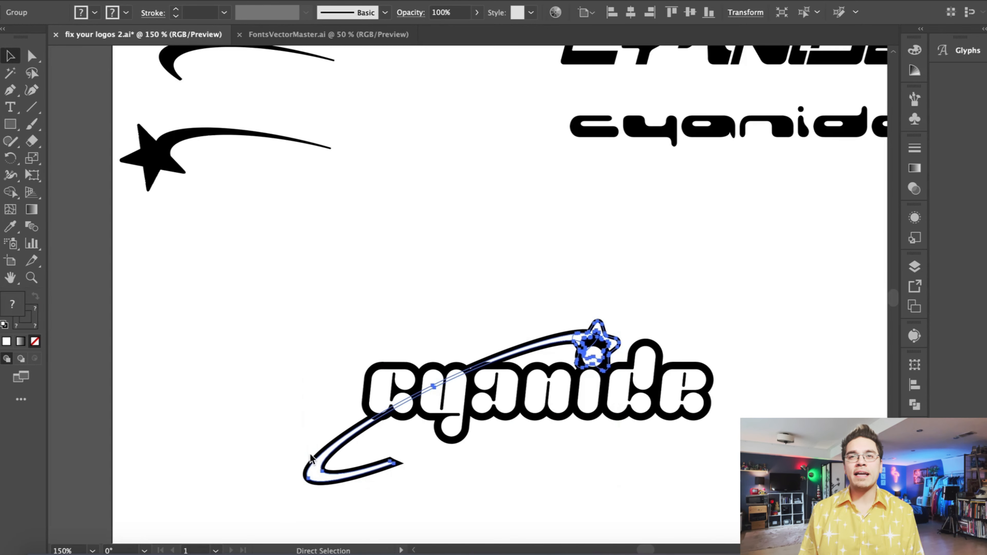
key(super+shift+a)
mouse_move(597, 345)
mouse_down()
mouse_move(432, 280)
mouse_move(594, 344)
mouse_move(602, 338)
mouse_up()
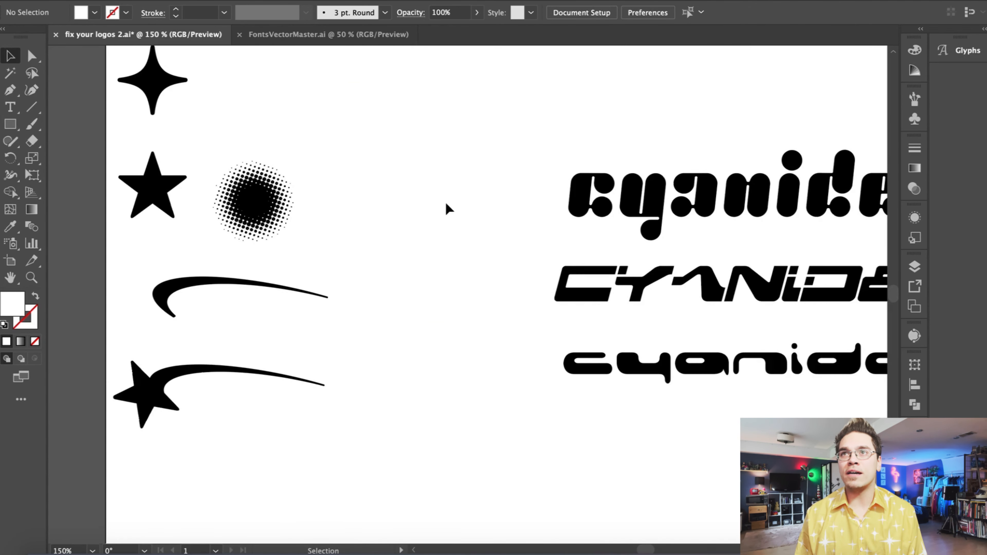
- Move the halftone circle away from the other shapes into the open area above the outlined cyanide logo
drag(259, 210, 472, 403)
key(super+minus)
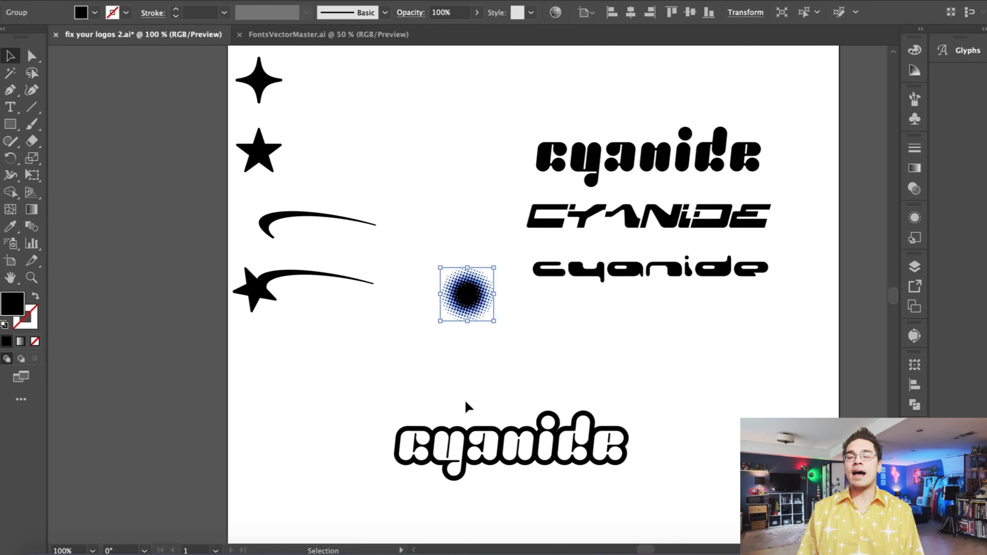
scroll(467, 408, down, 3)
- Place the solid shooting star behind the outlined cyanide logo, narrow it to the logo's width, and rotate it slightly clockwise
drag(212, 229, 342, 361)
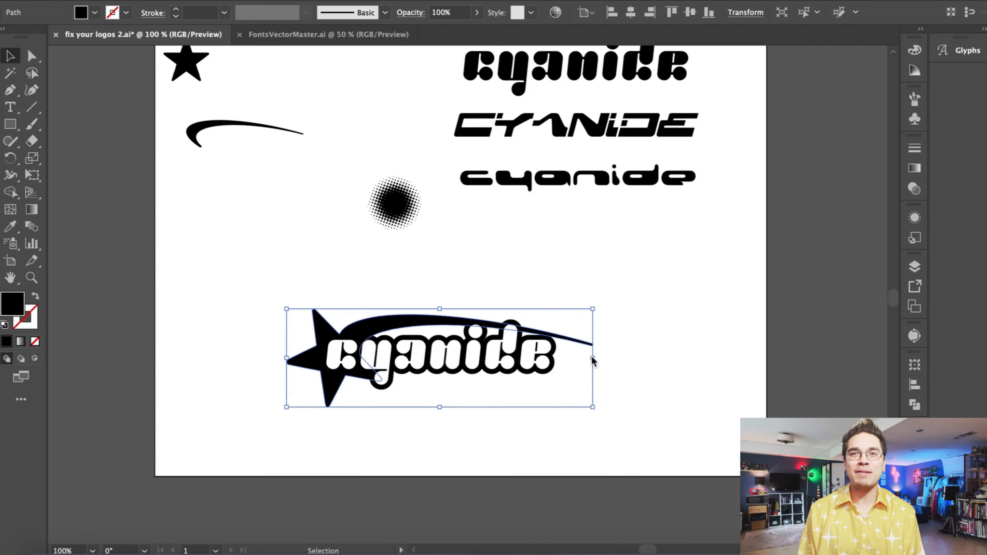
drag(592, 359, 569, 354)
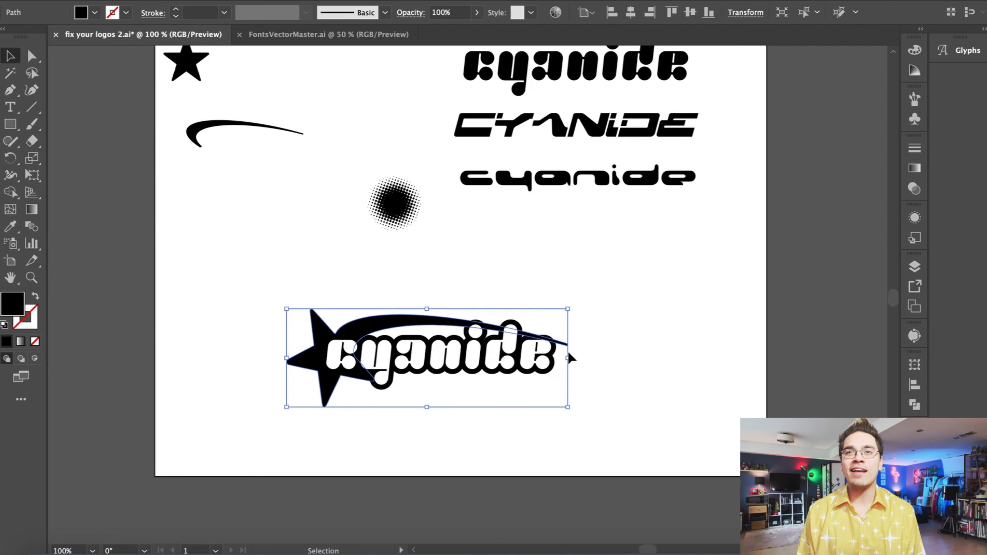
drag(284, 300, 318, 322)
click(249, 287)
key(ctrl+plus)
click(183, 358)
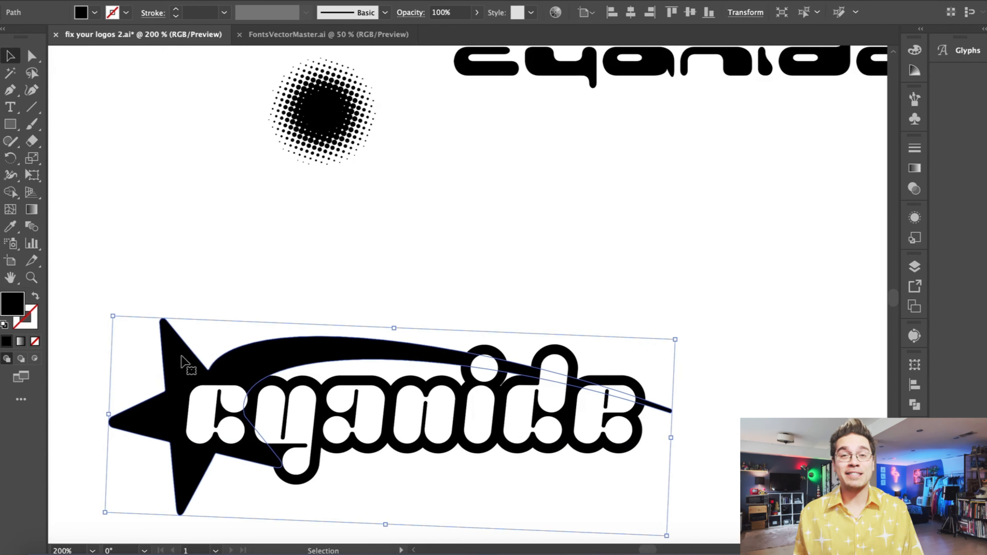
click(236, 245)
key(ctrl+minus)
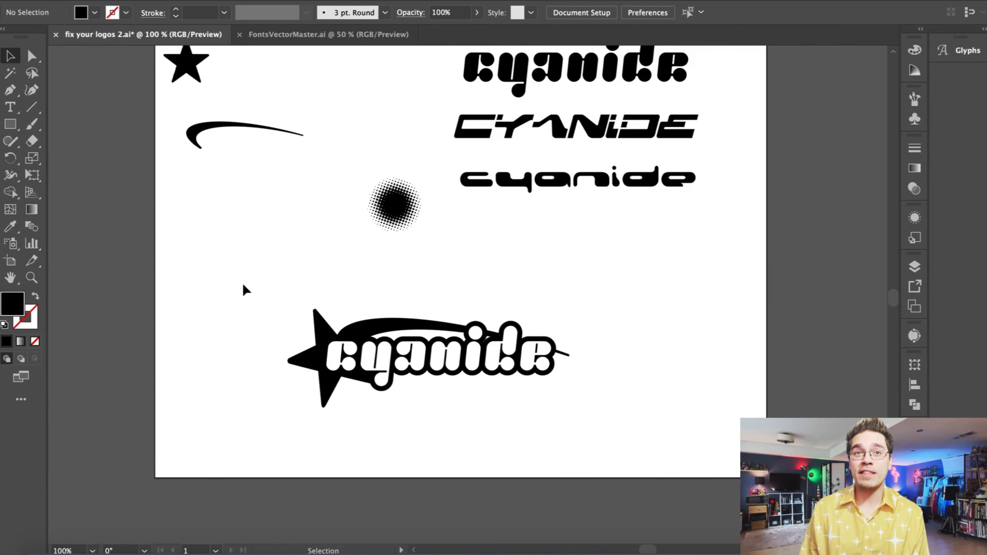
- Scale down the shooting-star cyanide logo, move it beneath the other wordmarks, and place a duplicate to its lower left
drag(284, 310, 404, 405)
drag(289, 408, 365, 381)
drag(439, 352, 568, 300)
click(611, 391)
click(650, 292)
drag(691, 364, 609, 281)
key(ctrl+c)
key(ctrl+v)
drag(429, 292, 369, 368)
- Delete the shooting star from the duplicate logo and place the enlarged halftone circle behind its lettering
click(335, 343)
click(328, 349)
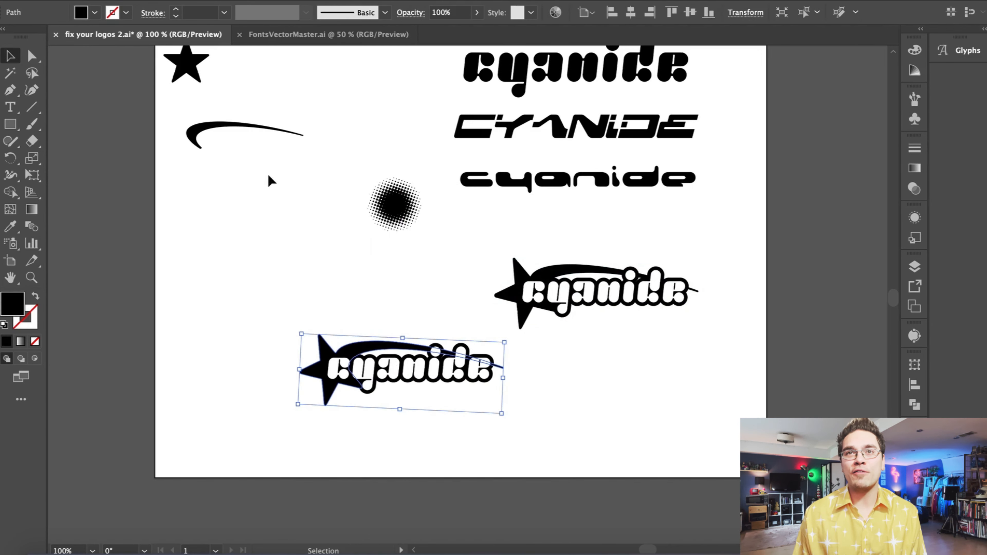
key(Delete)
drag(405, 203, 412, 375)
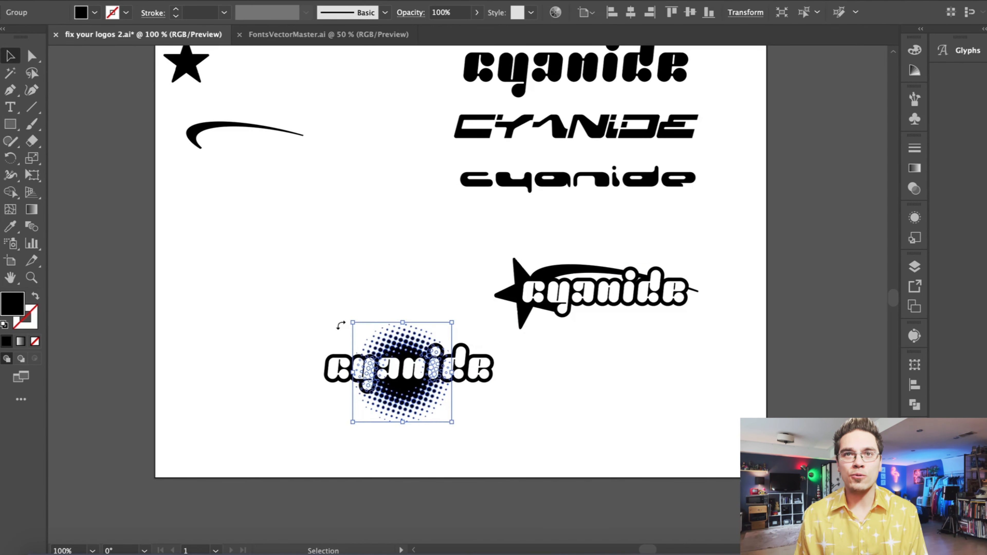
drag(337, 322, 436, 408)
click(500, 13)
click(557, 13)
- Scale the halftone circle down slightly so it sits centred behind the outlined lettering
click(391, 219)
key(super+equal)
key(super+equal)
scroll(409, 236, down, 5)
click(410, 220)
drag(322, 151, 338, 158)
click(315, 100)
- Move the halftone cyanide logo directly beneath the shooting-star version
key(super+minus)
key(super+equal)
key(super+minus)
drag(412, 269, 605, 257)
click(460, 269)
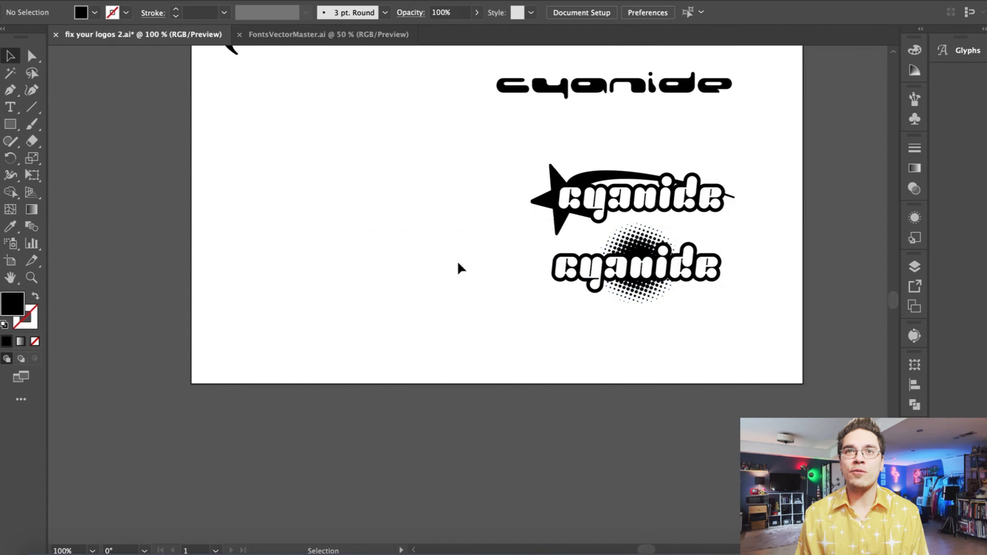
- Move the shooting-star and halftone logos together off the artboard to its left side
scroll(462, 269, up, 5)
key(super+minus)
drag(487, 303, 200, 319)
click(183, 205)
- Move the Proton-One cyanide text into the empty lower middle of the artboard
key(super+equal)
drag(610, 137, 496, 405)
key(super+equal)
key(super+equal)
- Tighten the kerning between every pair of letters in the cyanide text, from the final e back to the c
double_click(630, 307)
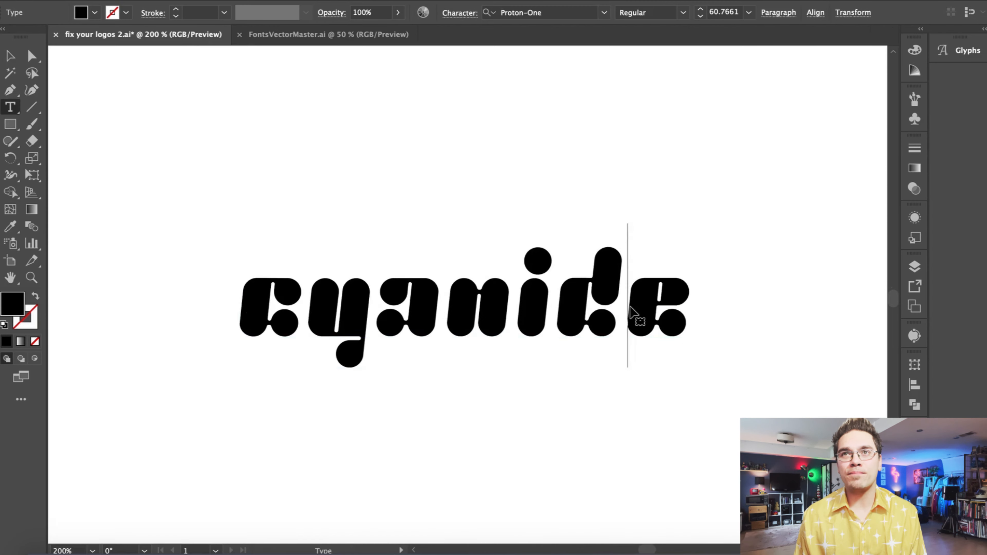
double_click(631, 307)
click(630, 307)
key(alt+Left)
key(alt+Left)
key(alt+Left)
key(Left)
key(alt+Left)
key(alt+Left)
key(alt+Left)
key(Left)
key(alt+Left)
key(alt+Left)
key(alt+Left)
key(Left)
key(alt+Left)
key(alt+Left)
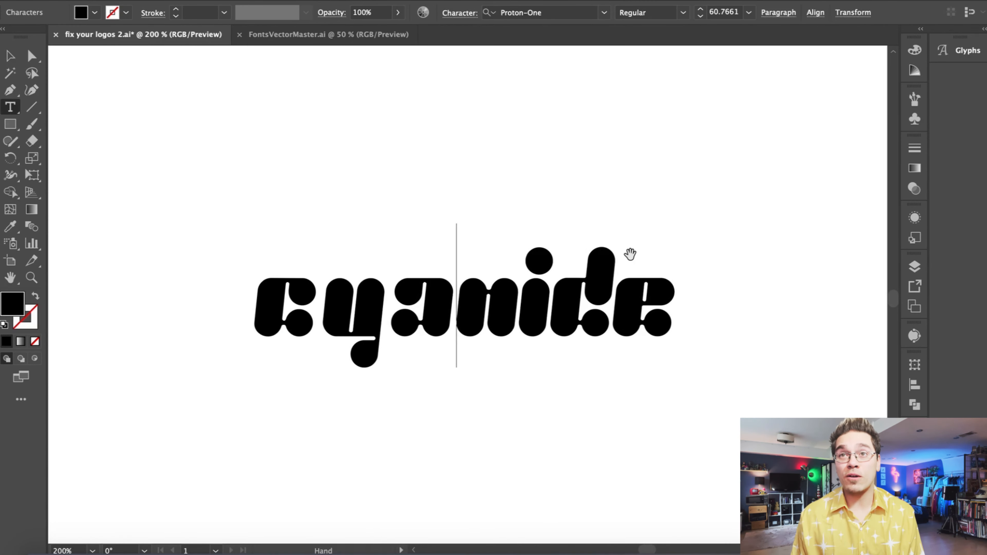
key(alt+Left)
key(alt+Left)
key(Left)
key(alt+Left)
key(alt+Left)
key(alt+Left)
key(Left)
key(alt+Left)
key(alt+Left)
key(alt+Left)
key(Escape)
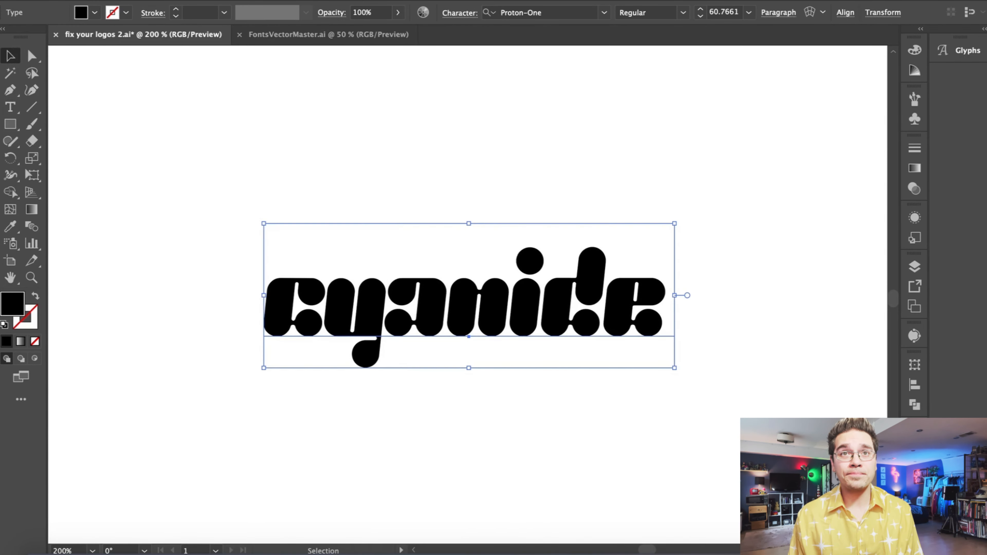
- Convert the tightened cyanide text to outlines and delete the round dot of the i
click(230, 196)
double_click(529, 260)
key(Delete)
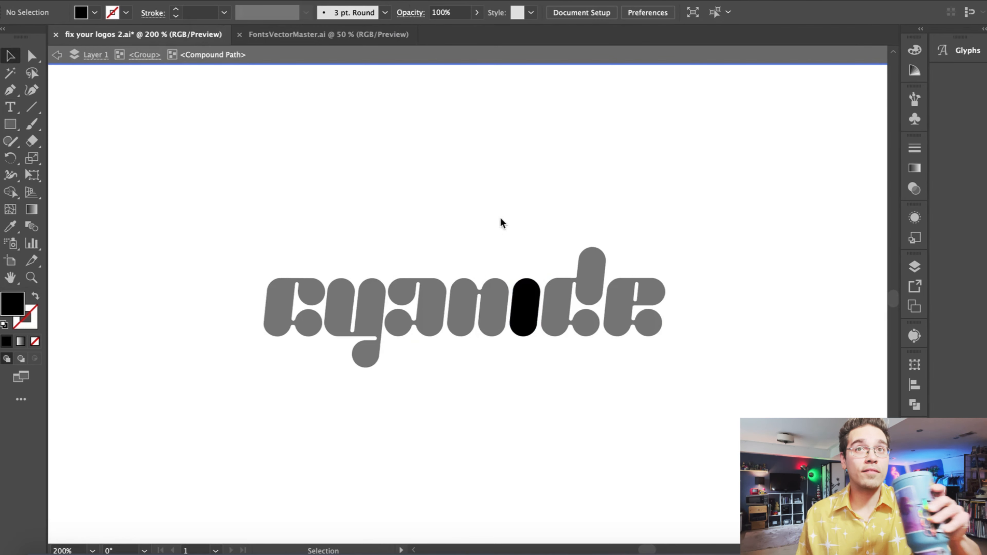
key(Escape)
- Copy the solid rounded five-point star from the star row in FontsVectorMaster.ai
key(super+minus)
key(super+minus)
key(super+minus)
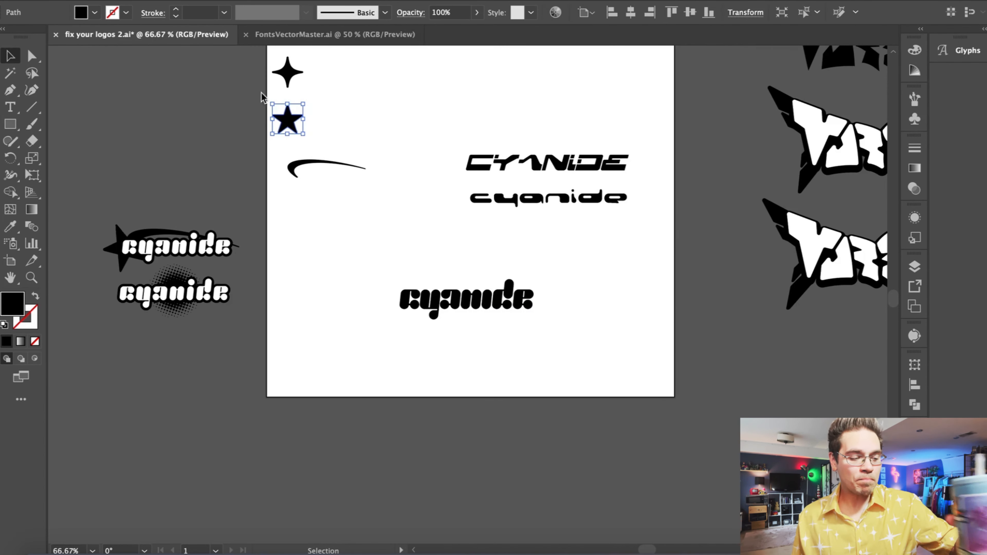
click(331, 35)
key(super+equal)
click(204, 385)
scroll(204, 385, down, 1)
click(373, 400)
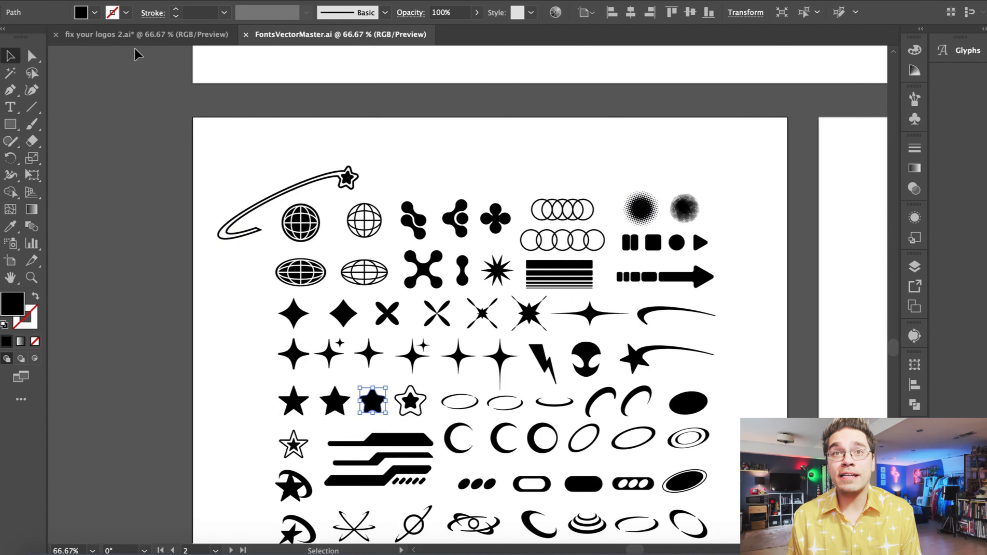
- Paste the rounded star into fix your logos 2.ai and place it above the stem of the i
click(134, 35)
key(super+equal)
key(super+equal)
key(super+equal)
key(super+equal)
key(super+v)
drag(410, 239, 580, 216)
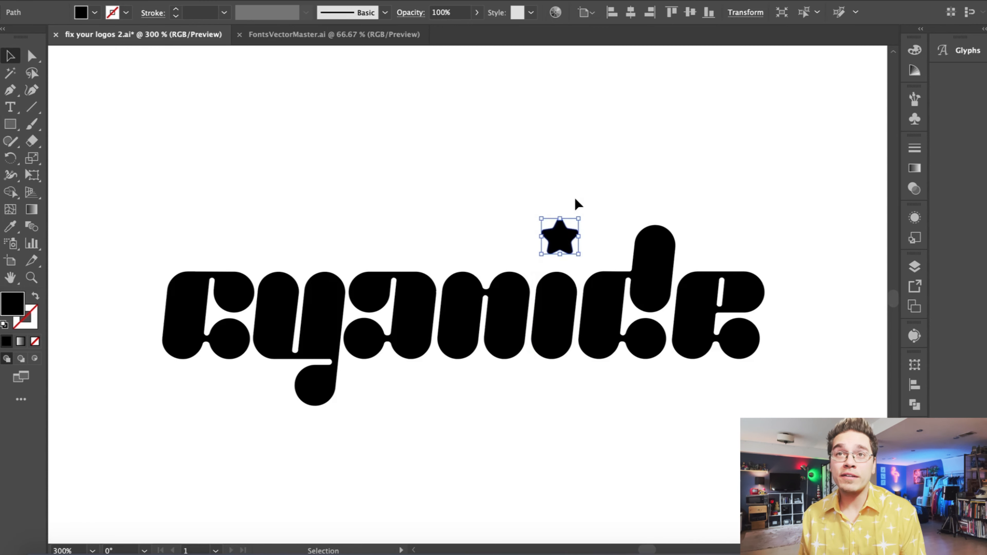
- Resize the star to suit the i stem and centre it just above the stem as its dot
click(576, 200)
key(super+equal)
key(super+equal)
drag(650, 183, 654, 202)
drag(701, 243, 690, 246)
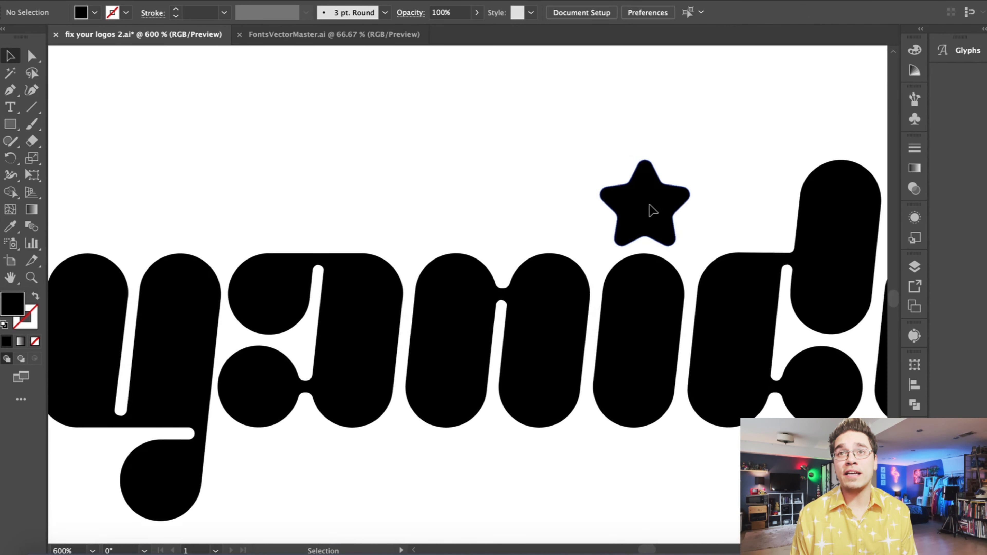
drag(654, 211, 656, 210)
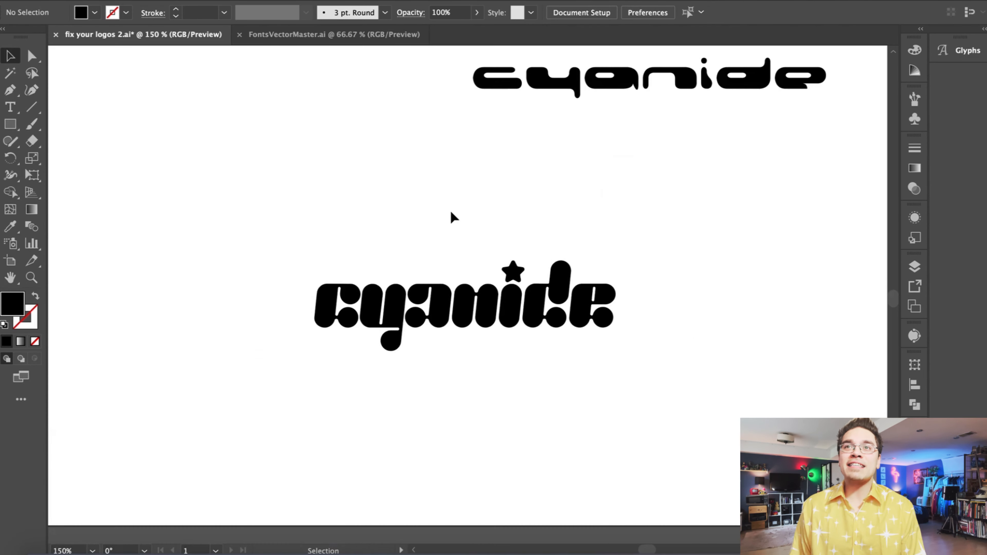
- Group the cyanide letters with the star dot
drag(381, 225, 603, 339)
click(153, 1)
click(180, 48)
- Duplicate the grouped logo, give one copy an 11 pt black stroke, and move that copy below the other
key(super+c)
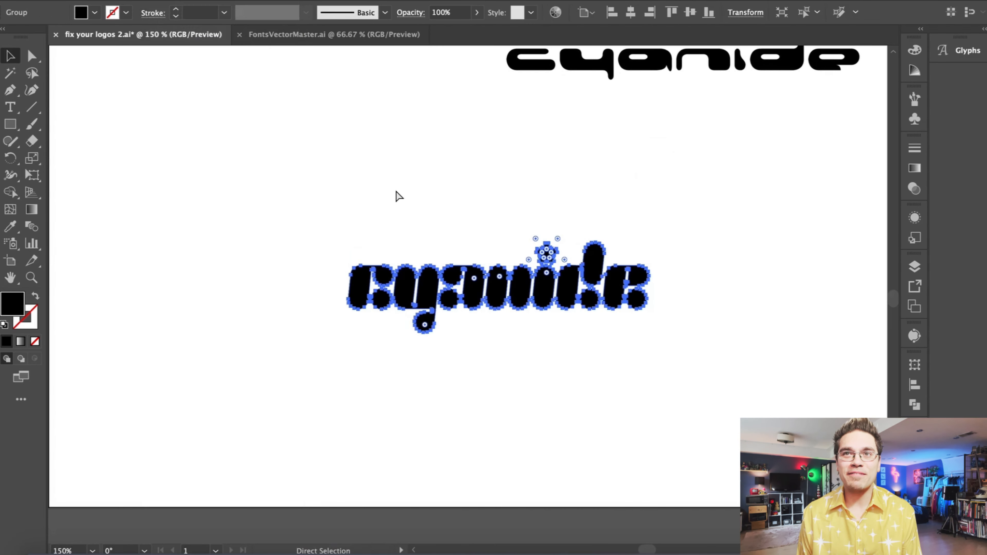
key(super+v)
key(Return)
mouse_move(458, 308)
mouse_down()
mouse_move(452, 315)
mouse_move(503, 405)
mouse_up()
- Fill the unstroked copy of the star-dotted logo with white
click(486, 273)
click(81, 13)
click(28, 36)
click(366, 156)
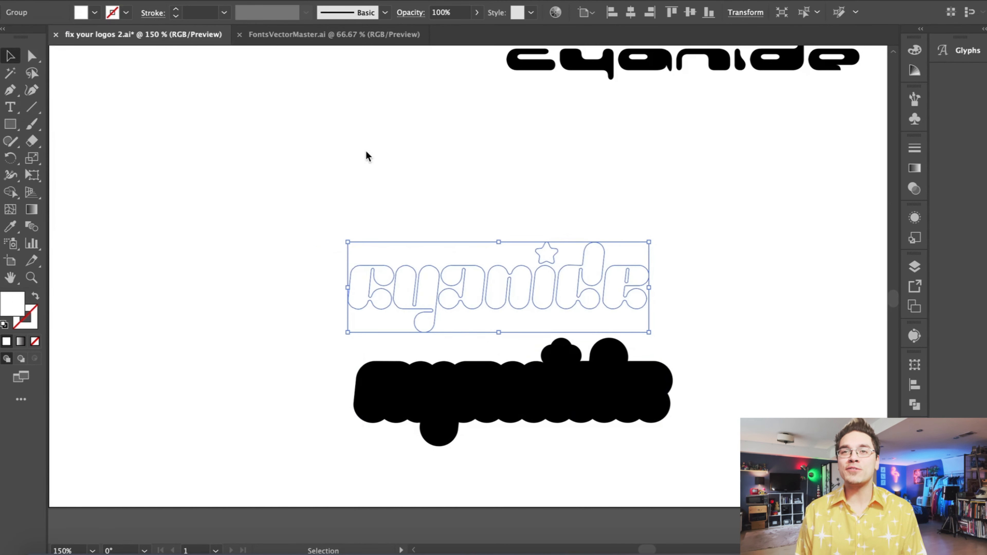
- Place the white logo over the black stroked copy, offset slightly upward, and lock it
drag(475, 296, 502, 399)
click(156, 0)
mouse_move(175, 74)
click(342, 77)
- Set the black copy's stroke to 9 pt and unlock all objects
key(super+a)
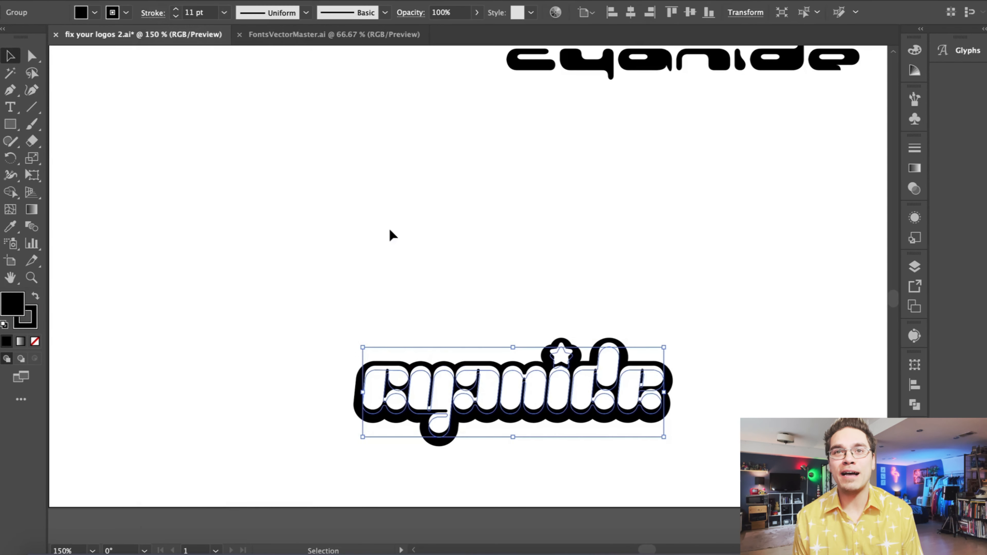
click(315, 214)
click(457, 378)
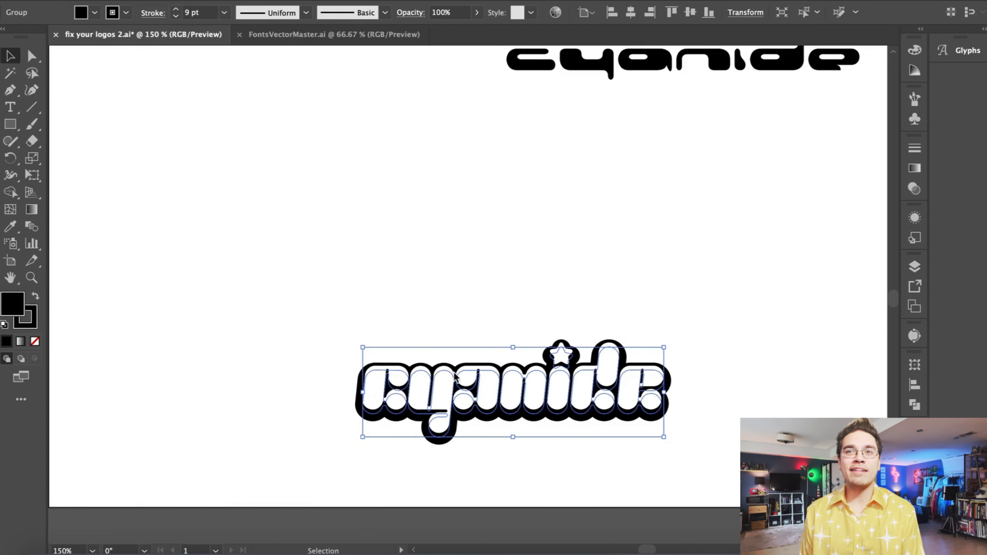
click(156, 1)
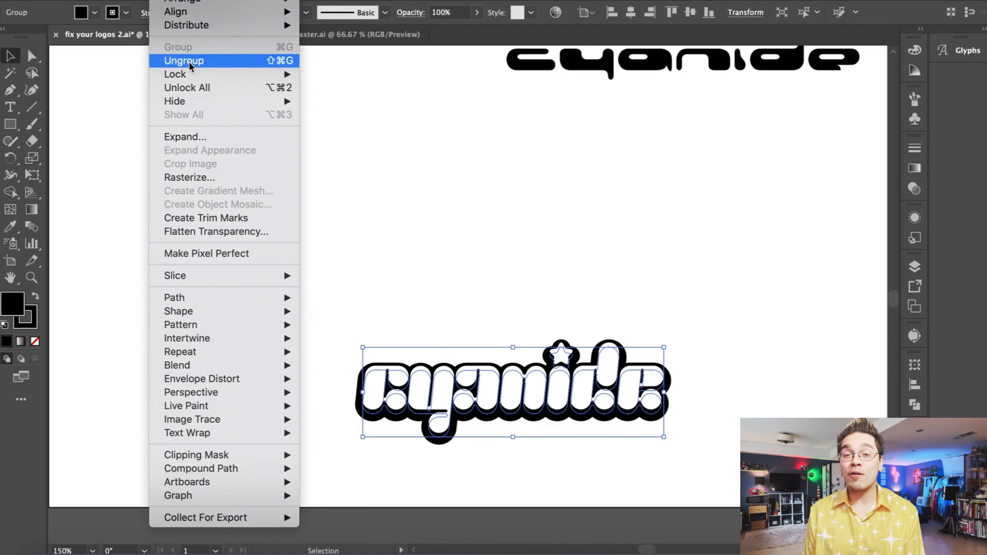
click(187, 88)
- Isolate the logo's groups and try selecting the star on its own
key(super+equal)
double_click(592, 379)
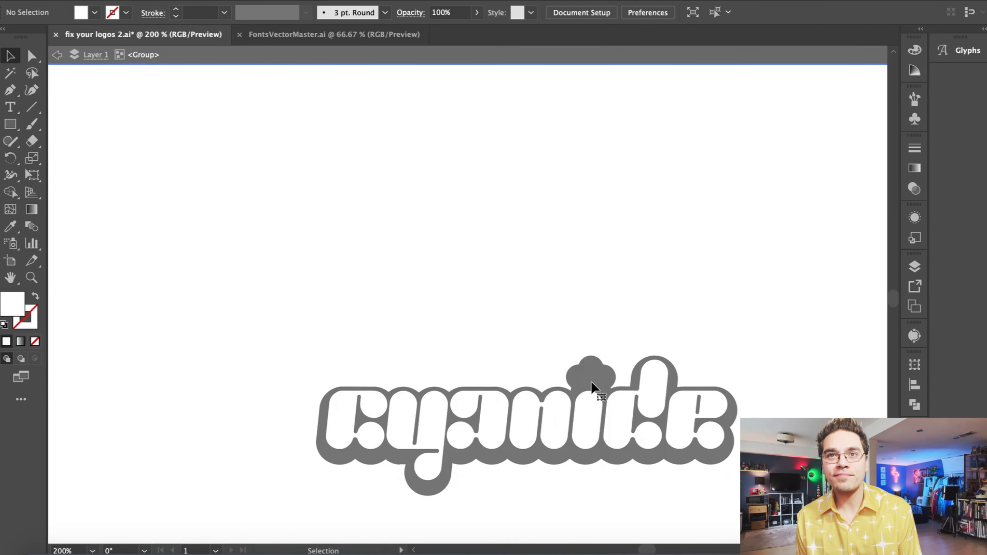
double_click(587, 317)
double_click(589, 379)
click(589, 379)
key(super+c)
double_click(581, 322)
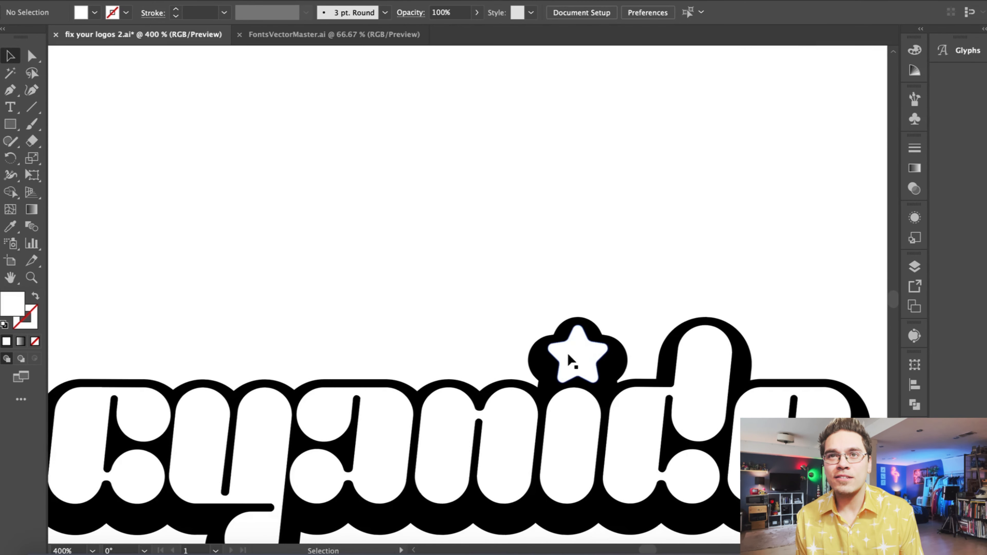
double_click(571, 357)
click(574, 358)
double_click(287, 187)
- Lock the white lettering group so that the black copy behind it can be selected
click(445, 464)
click(167, 1)
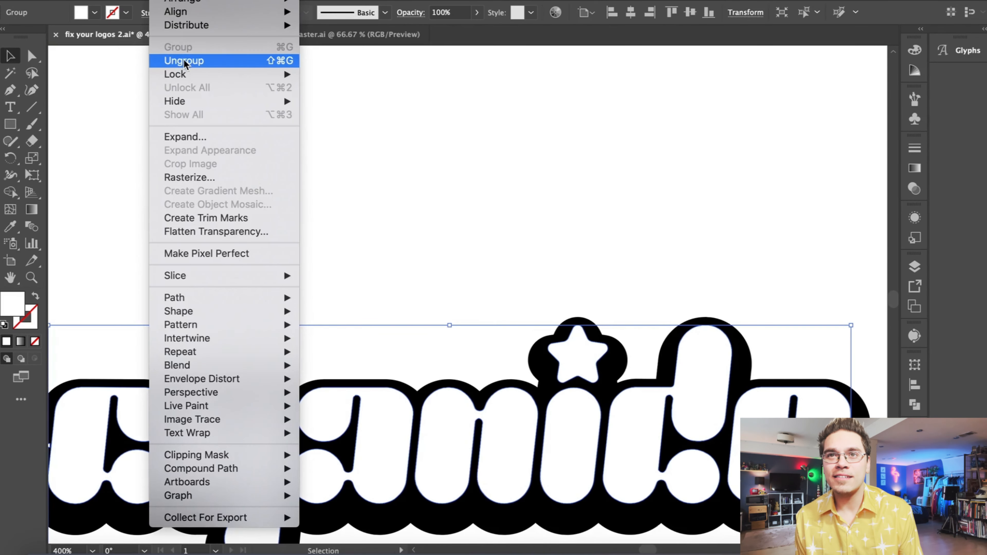
mouse_move(188, 75)
click(356, 75)
- Try nudging the star's black outline upward inside the stroked copy
double_click(579, 363)
click(579, 365)
key(Up)
key(Up)
double_click(524, 238)
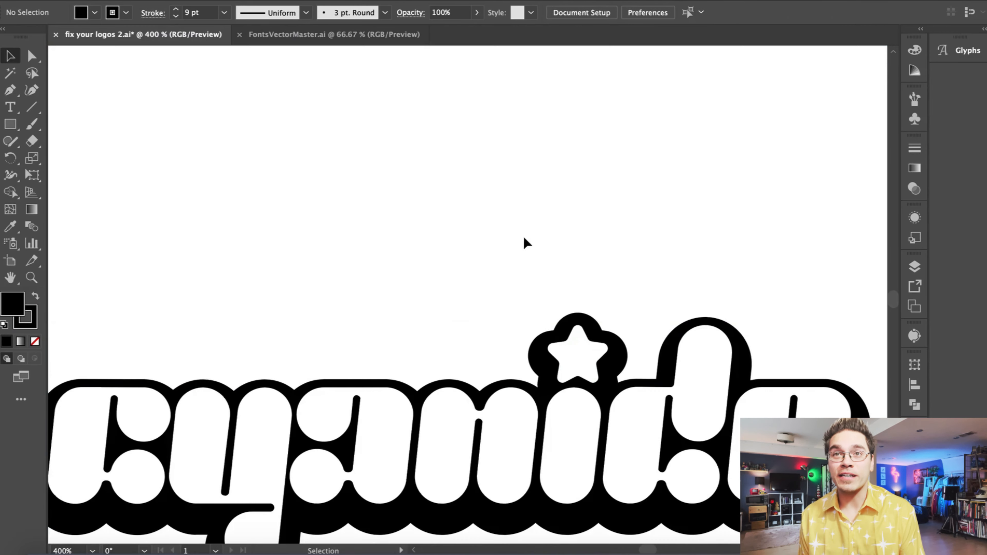
double_click(571, 363)
click(571, 363)
key(Up)
double_click(521, 271)
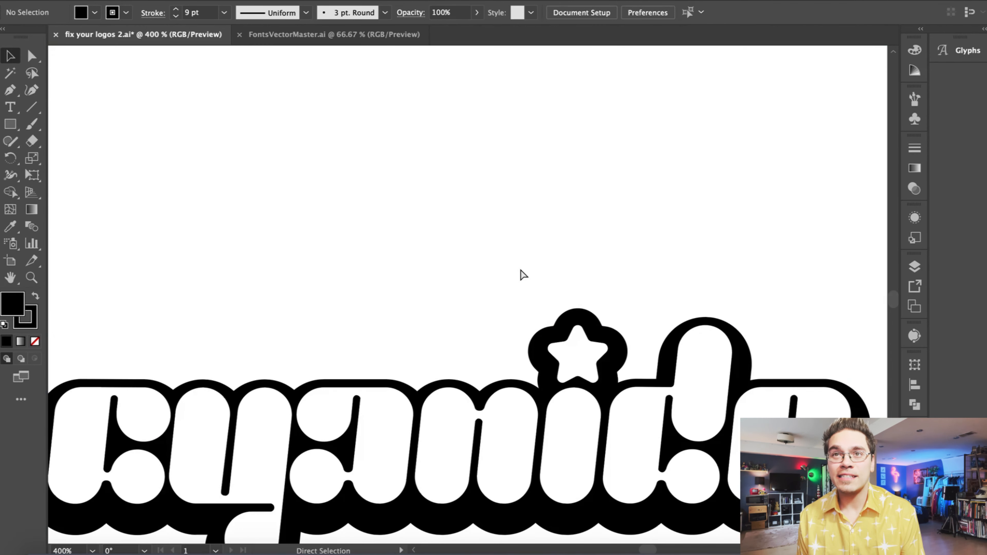
- Undo the last three changes, including the upward nudges of the star's black outline
key(super+z)
key(super+z)
key(super+z)
click(521, 271)
key(super+minus)
key(super+minus)
key(super+equal)
key(super+equal)
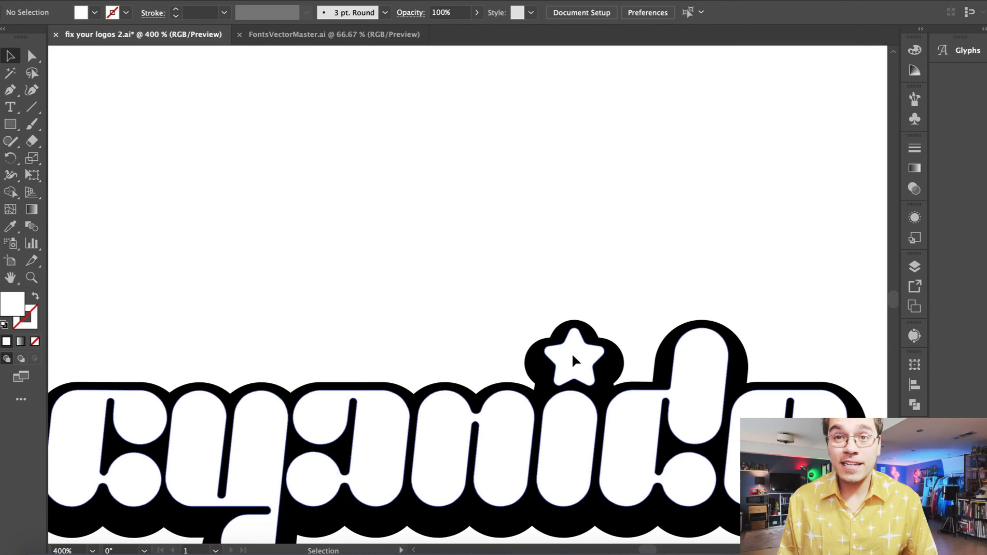
- Ungroup the logo so the white lettering can be selected apart from the black copy behind it
double_click(574, 361)
key(Escape)
double_click(579, 362)
click(577, 360)
key(Escape)
click(569, 447)
click(166, 0)
click(187, 61)
click(530, 158)
- Try deleting the white lettering group and undo the deletion
click(575, 354)
key(Delete)
key(super+z)
- Lock the white lettering and set the stroke of the black star behind it to 7 pt
click(165, 0)
mouse_move(182, 74)
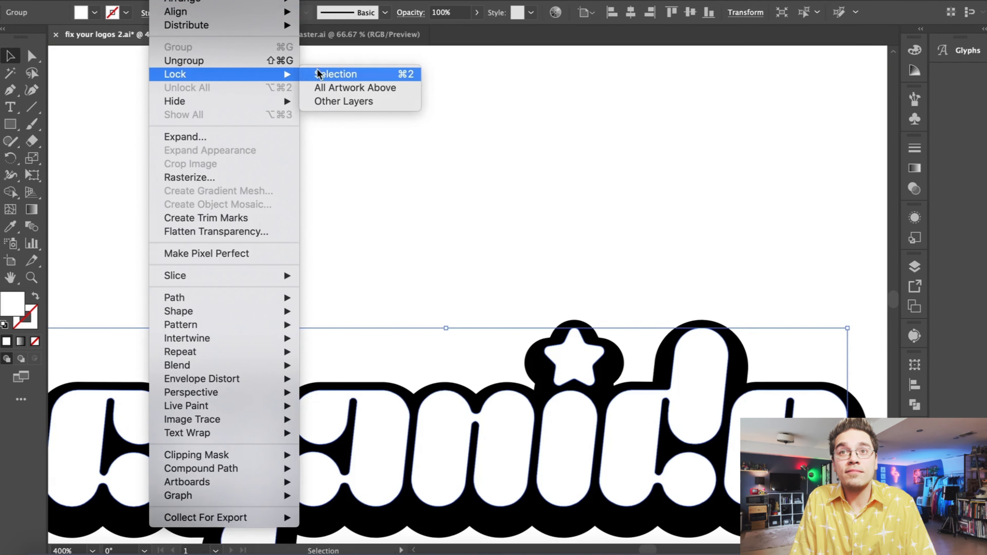
click(317, 74)
double_click(579, 362)
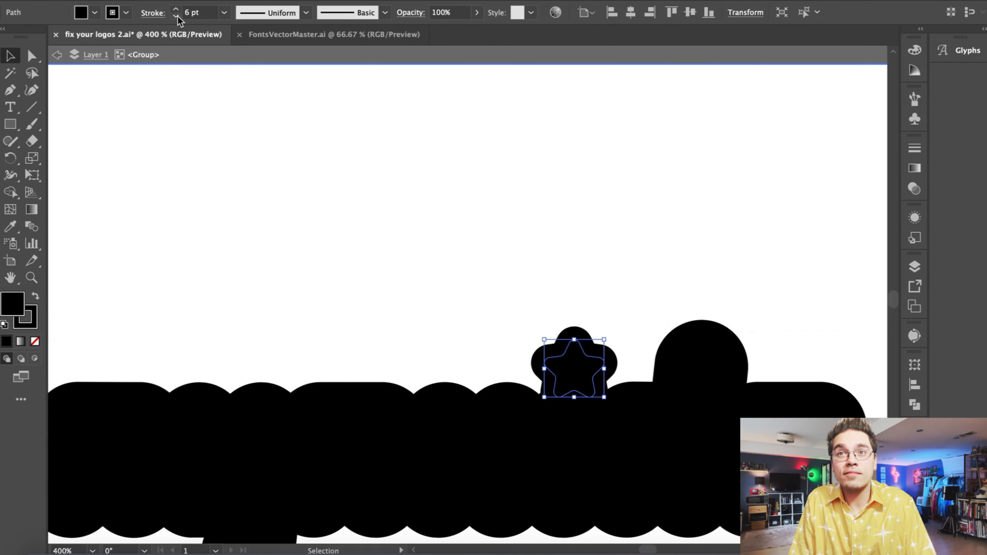
key(Escape)
key(super+z)
key(Escape)
key(super+z)
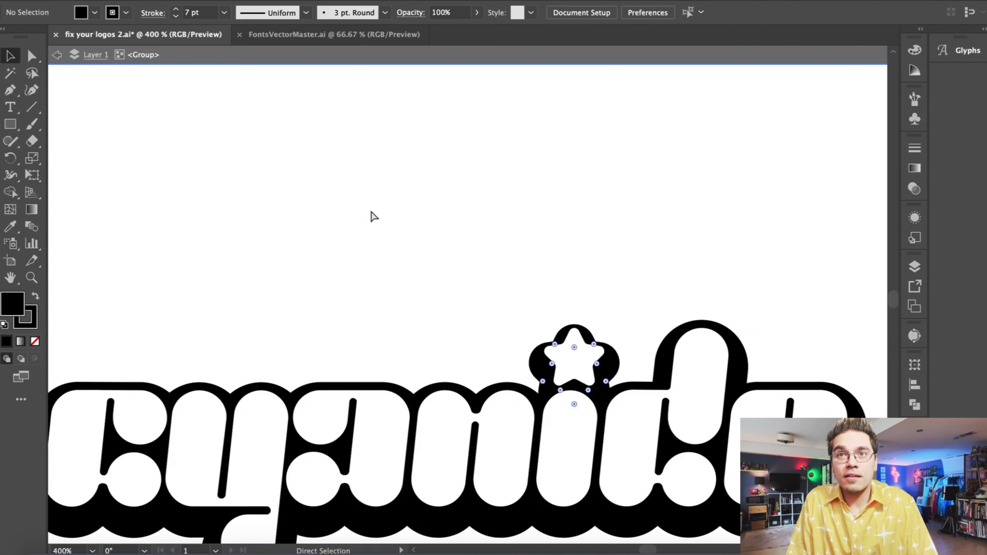
key(Escape)
- Move the black swoosh down onto the cyanide logo and rotate it toward the lettering
key(super+minus)
key(super+minus)
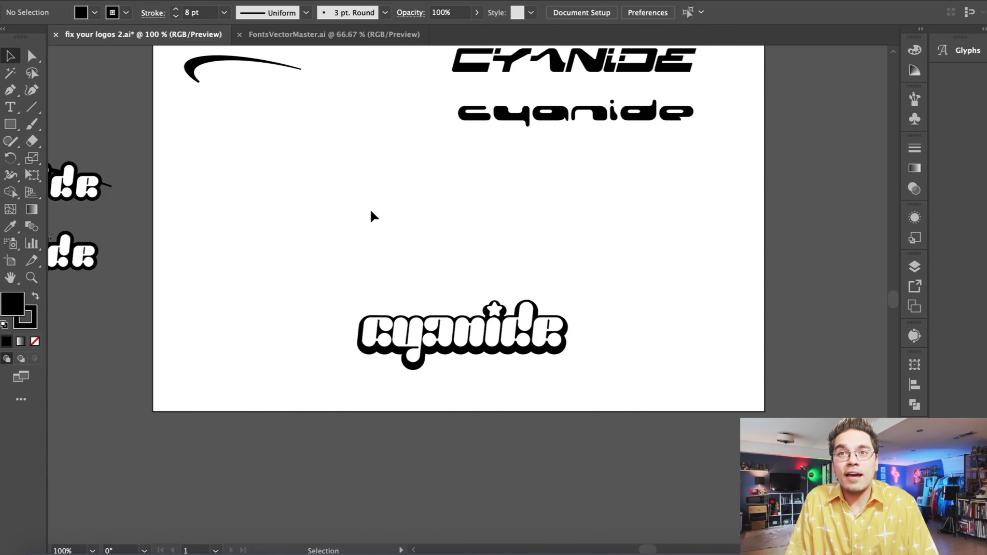
drag(225, 60, 340, 333)
key(super+equal)
drag(373, 302, 366, 385)
click(371, 428)
- Resize and reposition the swoosh so it arches over the lettering from the c to the star
scroll(371, 428, right, 1)
click(377, 361)
mouse_move(368, 347)
mouse_down()
mouse_move(348, 348)
mouse_move(365, 347)
mouse_up()
drag(515, 315, 515, 309)
drag(362, 299, 365, 290)
drag(384, 349, 388, 340)
- Enlarge the swoosh slightly and shift it so its thin end meets the star
click(343, 278)
scroll(345, 283, right, 1)
click(371, 318)
drag(330, 269, 340, 253)
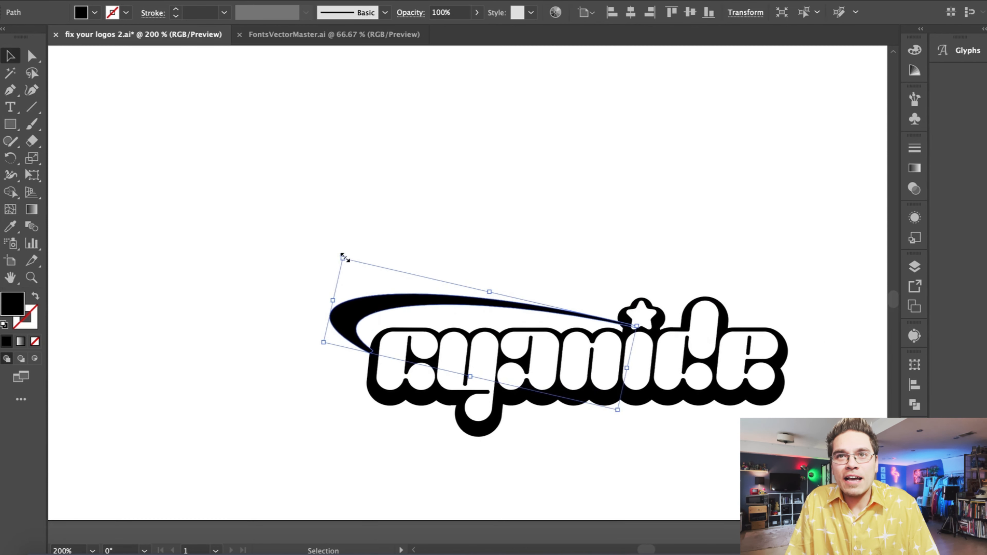
drag(357, 311, 369, 299)
click(337, 232)
scroll(337, 233, right, 4)
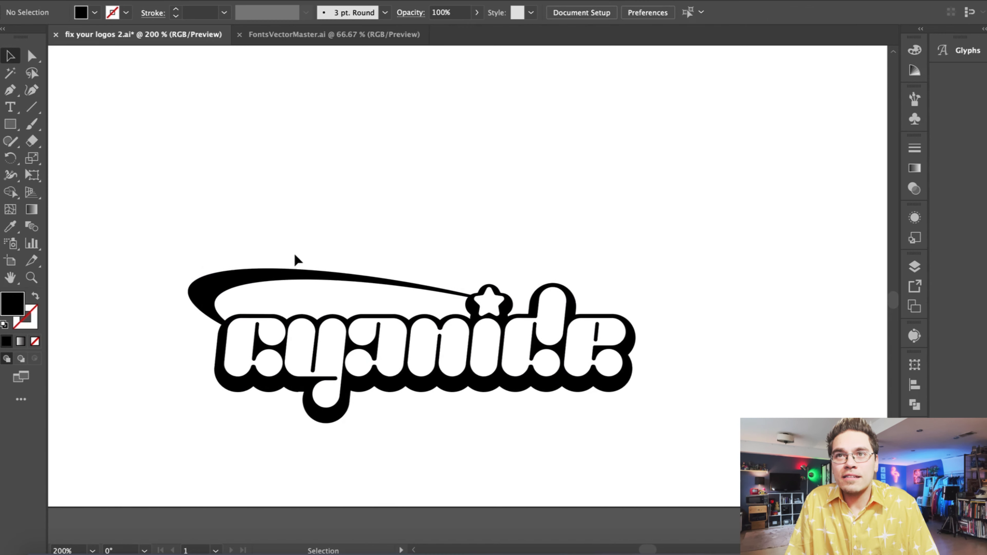
- Fine-tune the swoosh's angle and position where its wide end joins the first letter
click(251, 277)
drag(192, 231, 209, 224)
mouse_move(226, 275)
mouse_down()
mouse_move(228, 265)
mouse_move(219, 272)
mouse_up()
click(342, 220)
click(221, 199)
key(super+minus)
key(super+minus)
key(super+equal)
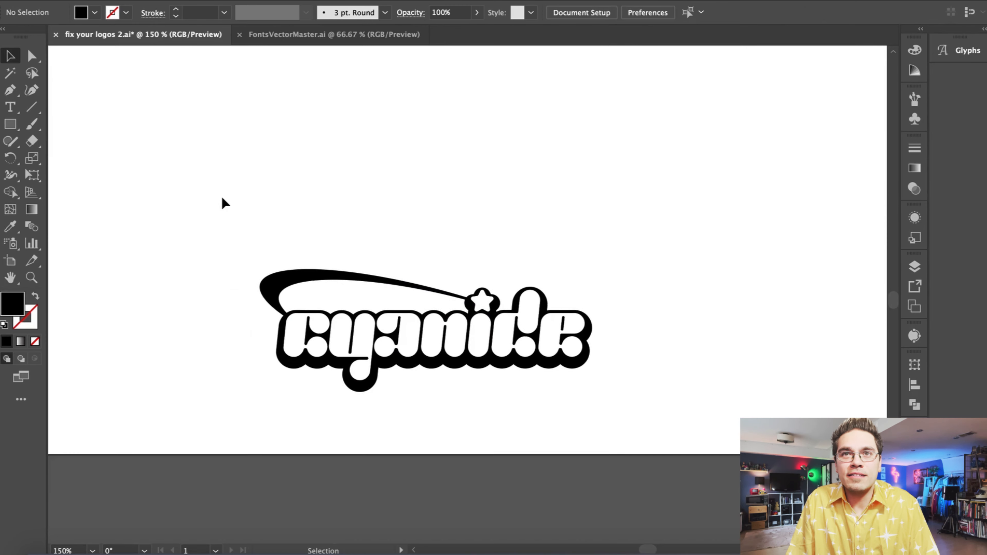
- Try moving the logo with its swoosh toward the left side of the artboard and undo the move
key(super+minus)
key(super+minus)
drag(282, 257, 531, 377)
drag(477, 310, 235, 336)
key(super+z)
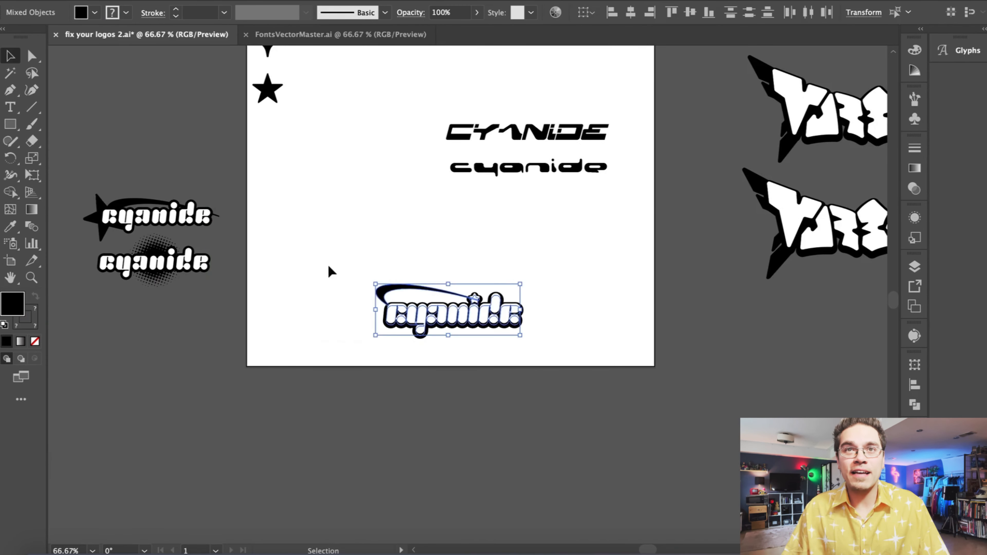
- Unlock all artwork and group the lettering, its black outline and the swoosh
click(294, 296)
click(167, 1)
click(187, 88)
click(362, 207)
key(super+equal)
key(super+equal)
drag(232, 246, 617, 429)
click(168, 1)
click(181, 48)
click(387, 150)
key(super+equal)
key(super+minus)
- Duplicate the swoosh twice inward below the original, scaling the copies down to form nested trails
click(309, 280)
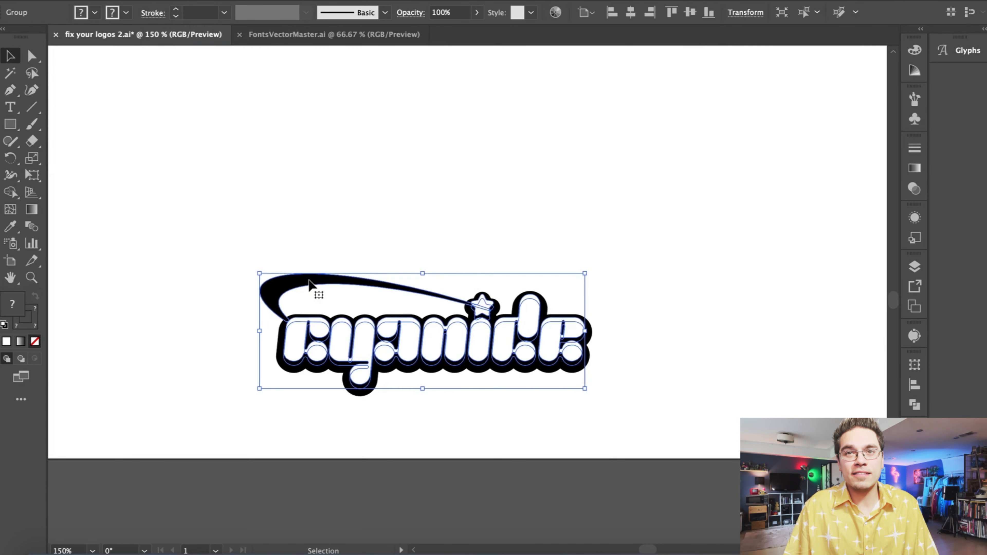
click(319, 293)
super+click(316, 283)
key(super+equal)
key(super+equal)
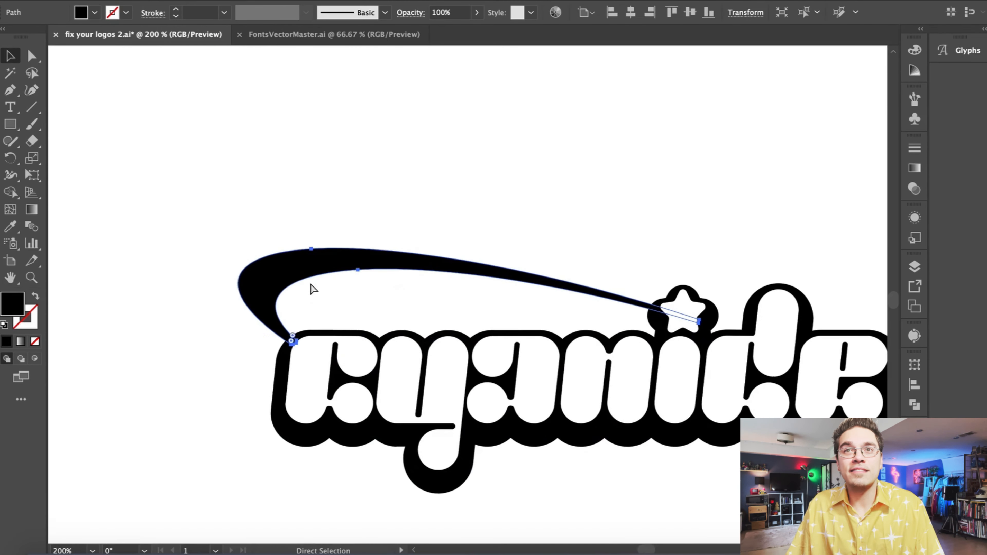
drag(319, 264, 416, 332)
drag(761, 405, 745, 383)
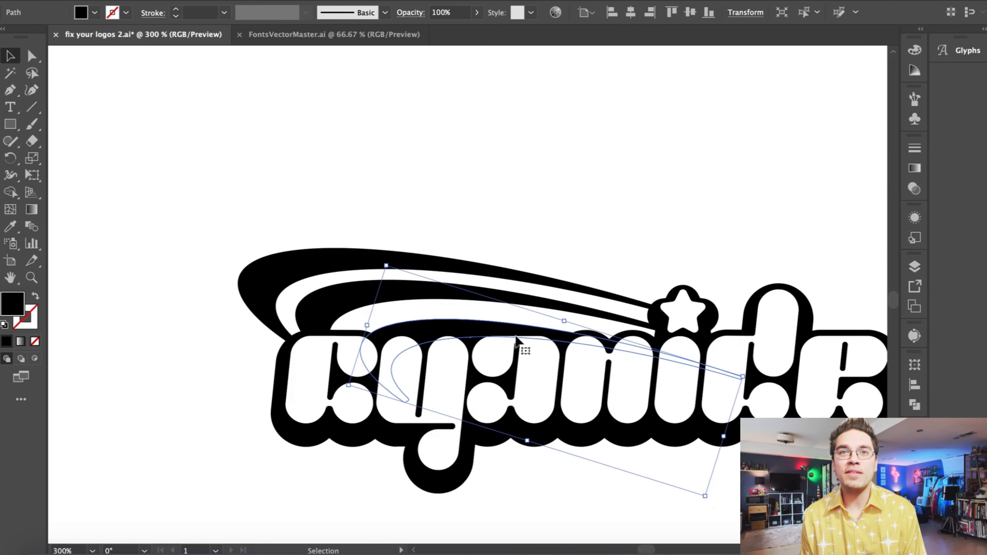
click(470, 208)
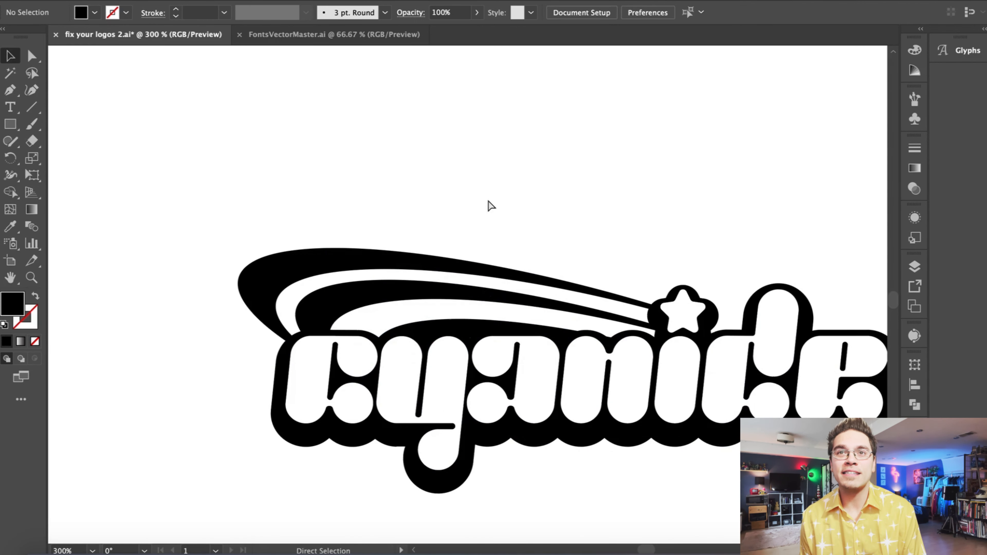
- Recreate the innermost swoosh copy, then shift and rotate the middle one to even out the gaps
key(ctrl+equal)
key(ctrl+equal)
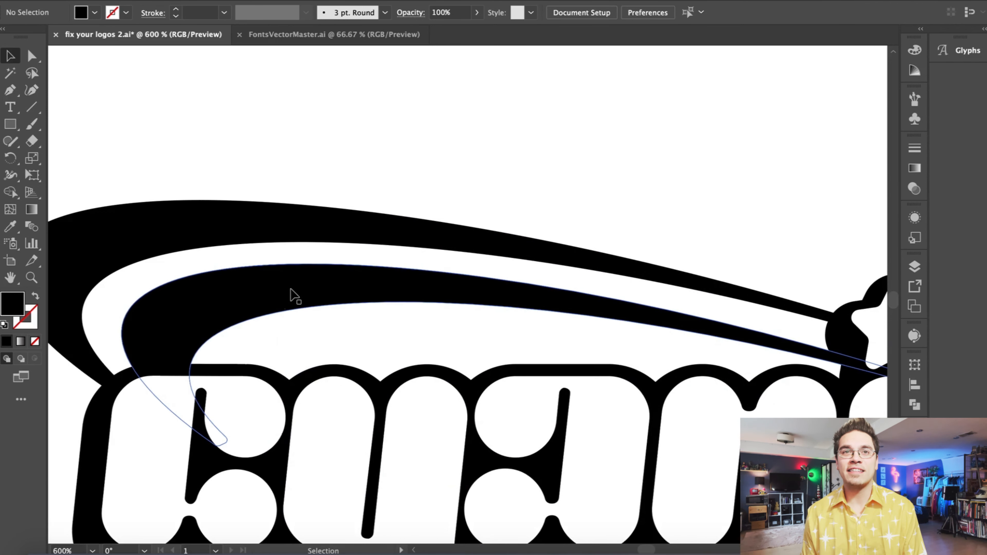
drag(294, 297, 405, 344)
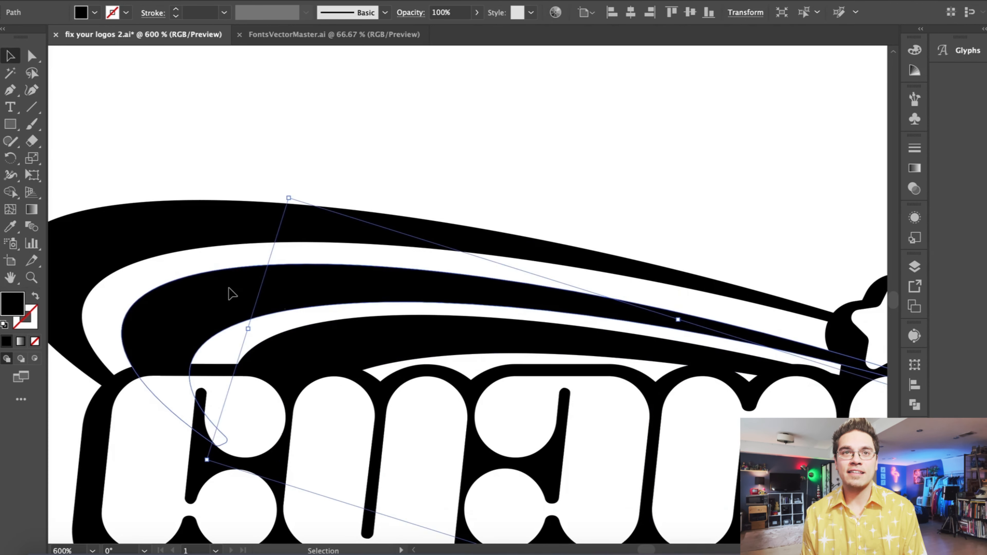
drag(233, 295, 224, 289)
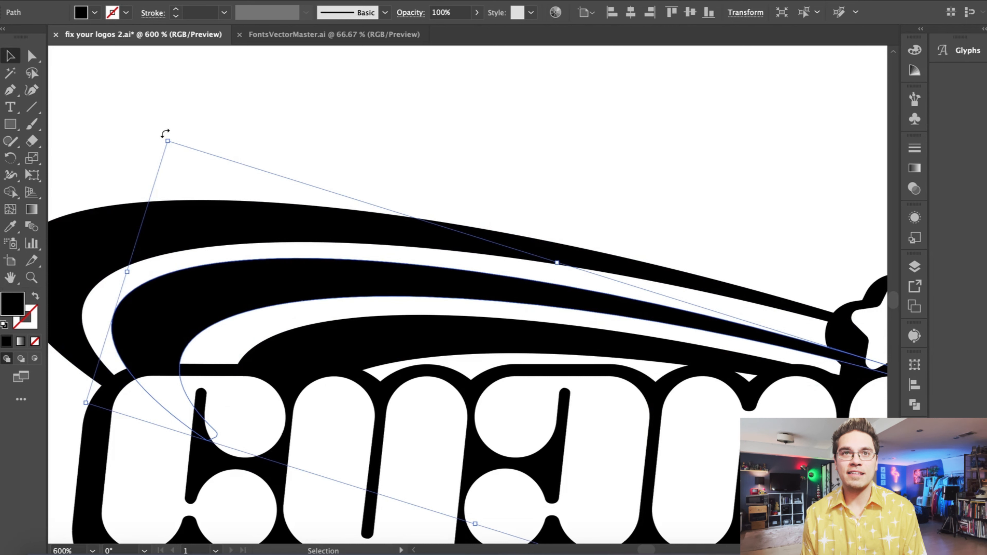
drag(165, 133, 155, 136)
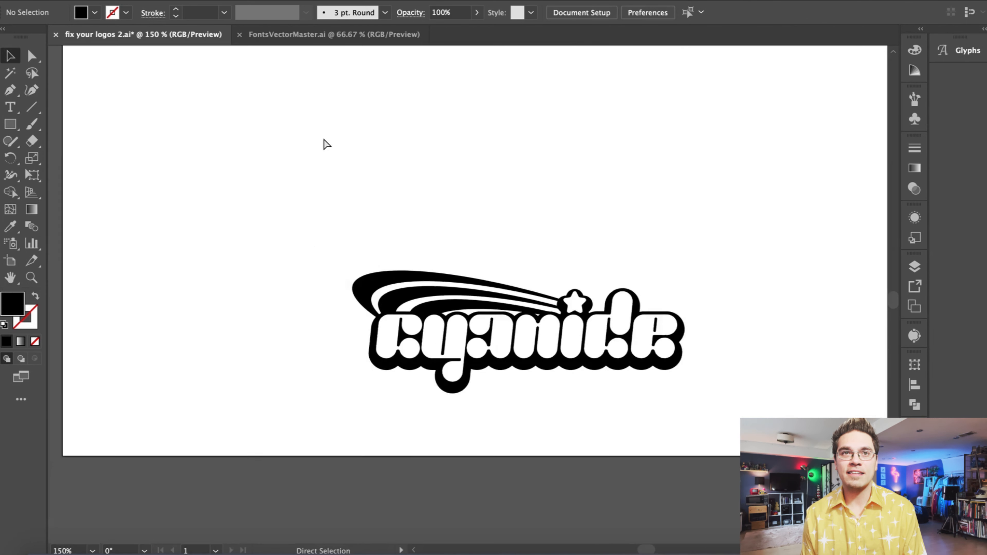
- Remove the two inner swoosh copies, leaving only the outer swoosh above the lettering
key(ctrl+equal)
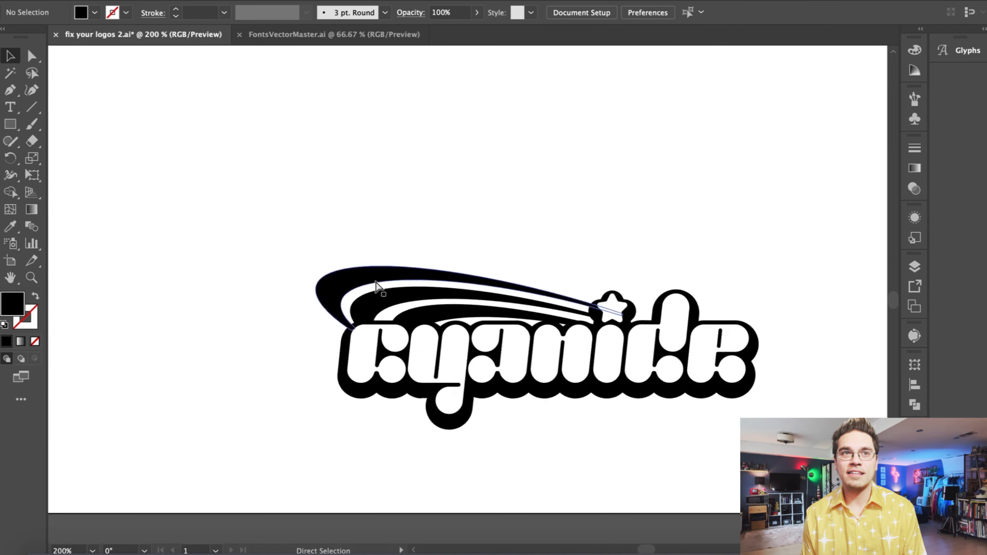
key(ctrl+minus)
key(ctrl+minus)
key(ctrl+equal)
key(ctrl+equal)
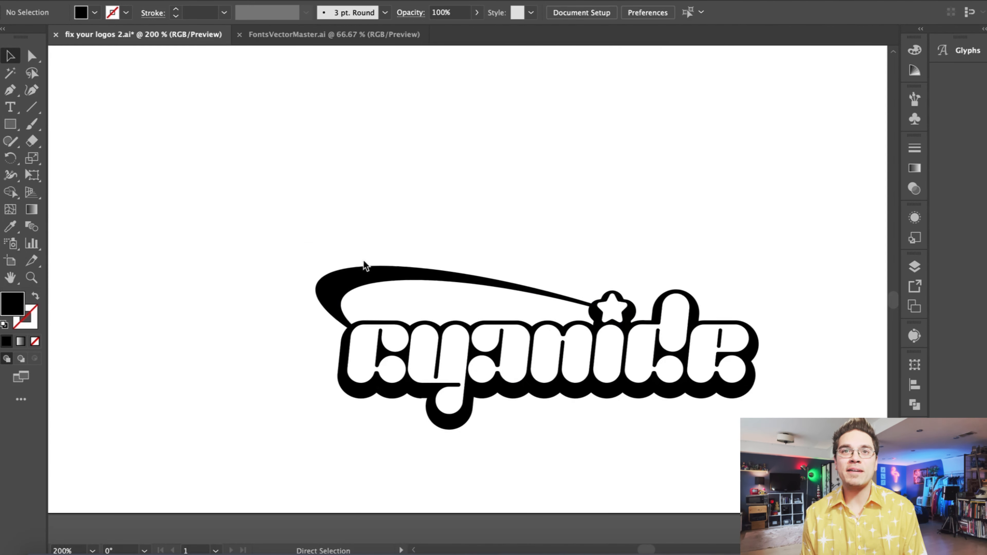
- Try a slightly smaller swoosh, then adjust the original swoosh's angle above the lettering
click(365, 270)
drag(333, 226, 348, 230)
click(291, 205)
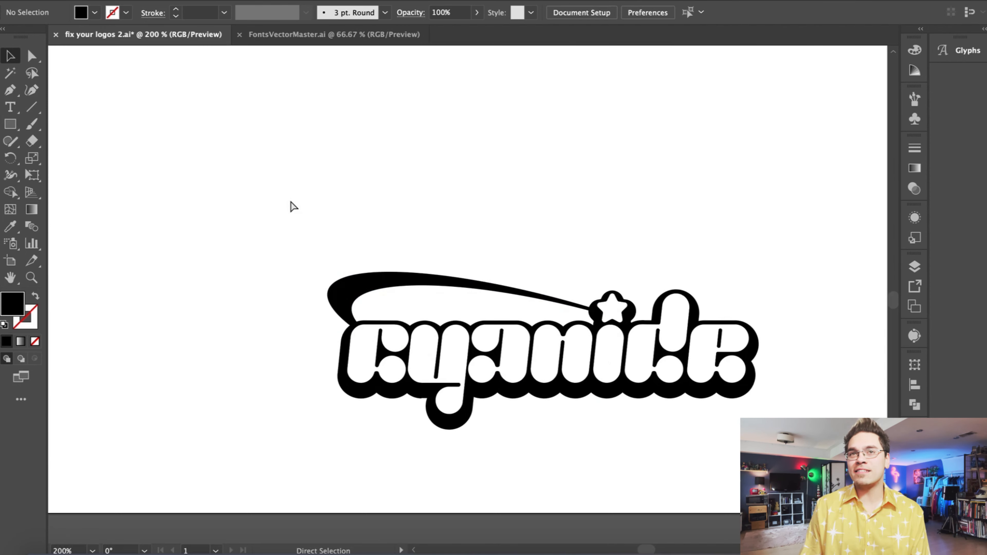
key(ctrl+minus)
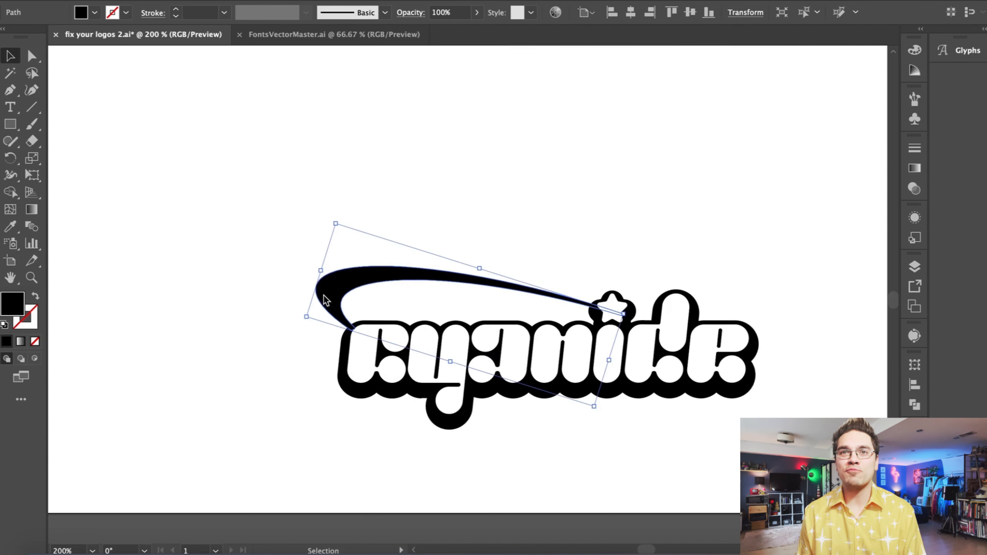
drag(330, 220, 309, 269)
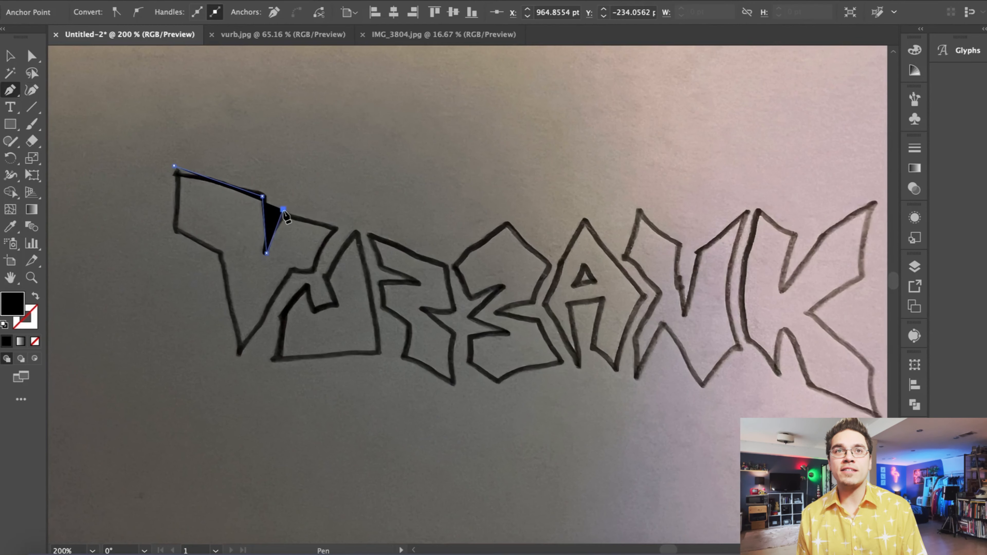
- Finish tracing the first letter of the hand-drawn graffiti sketch with the Pen tool
click(336, 227)
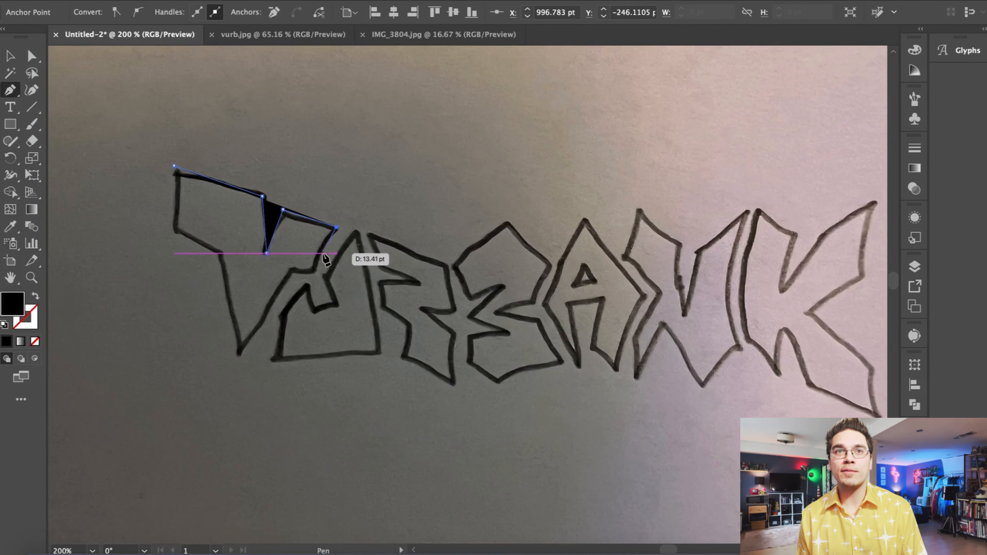
click(284, 265)
click(239, 360)
click(211, 248)
click(182, 227)
- Trace the second letter of the sketch as a closed Pen path with a notch in its upper edge
click(322, 277)
click(356, 230)
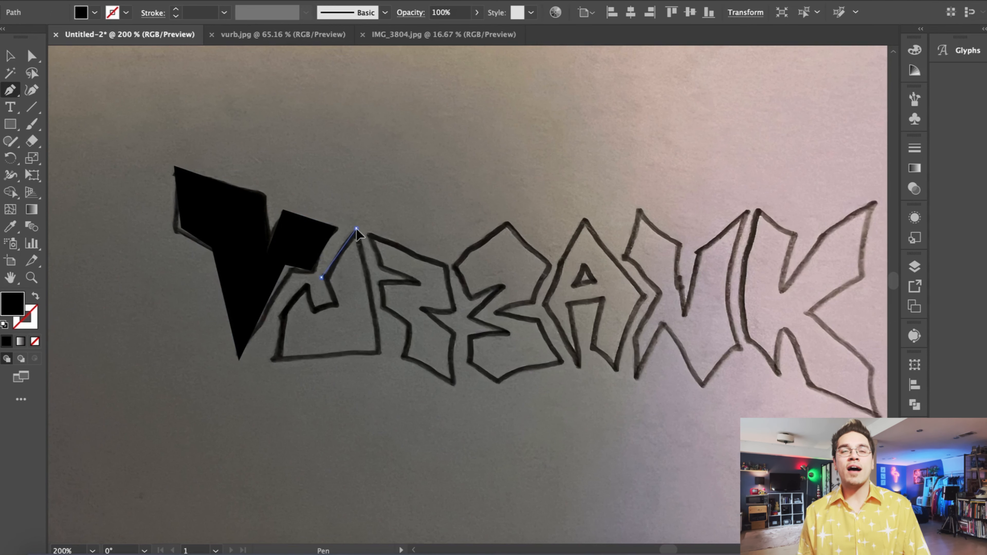
drag(381, 420, 380, 418)
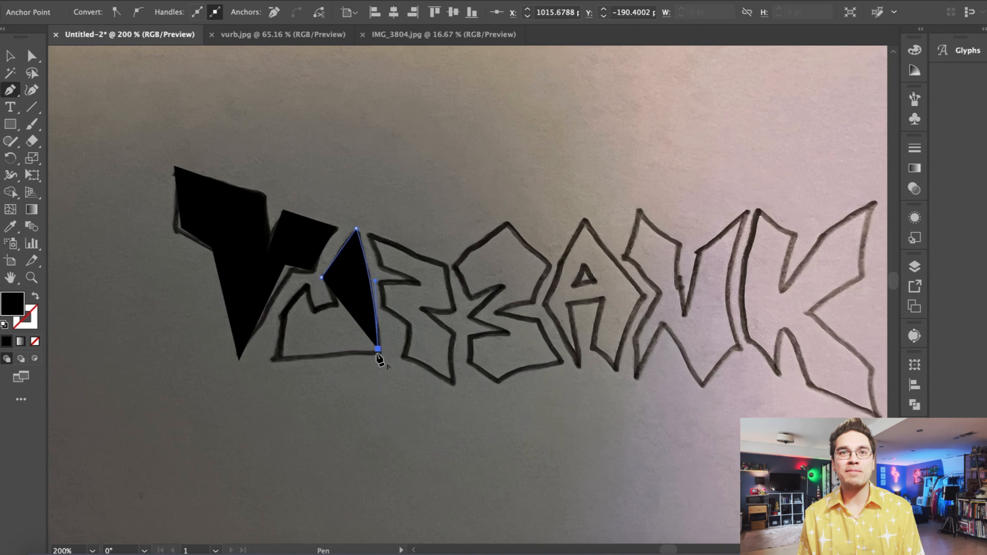
drag(231, 371, 226, 370)
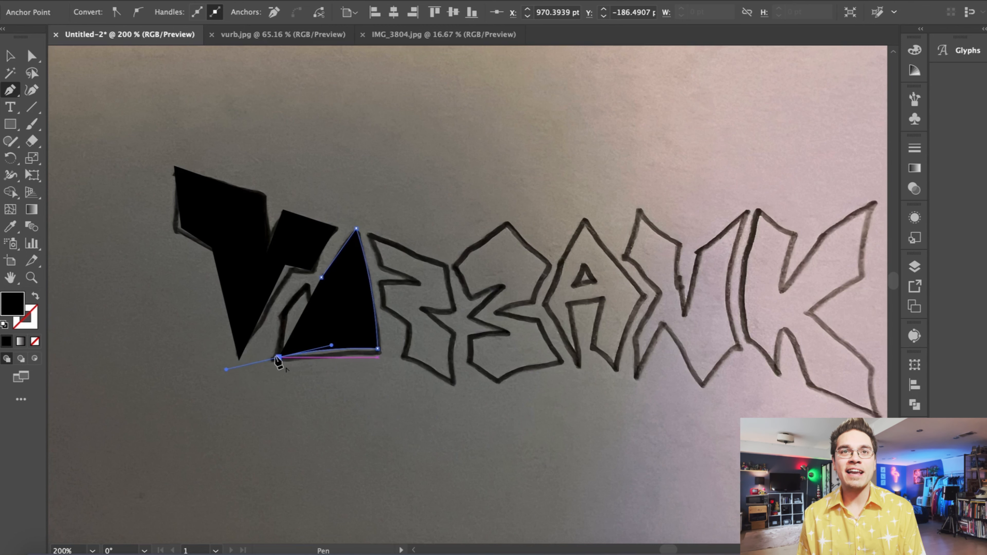
click(308, 287)
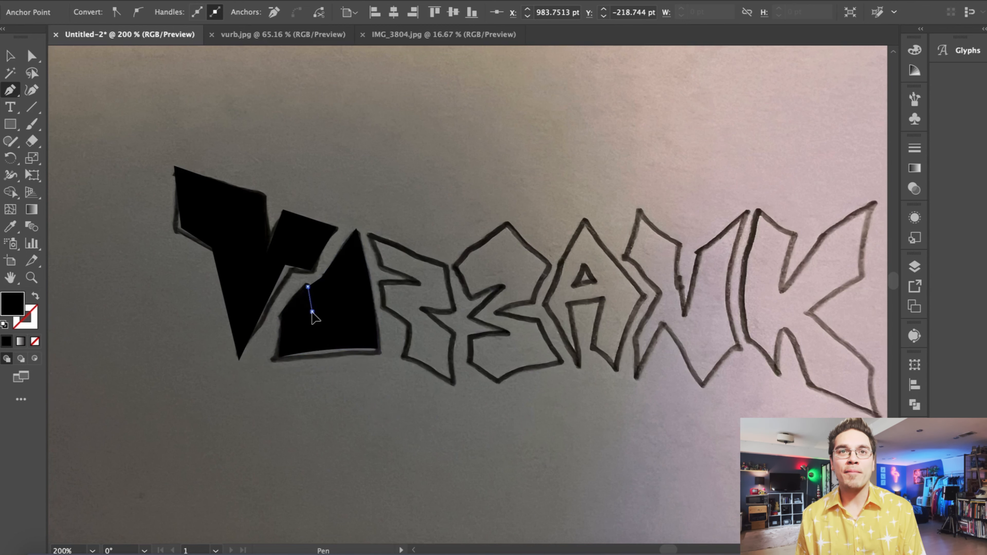
click(332, 293)
click(322, 278)
- Adjust the second letter's notch corner and extend the first letter's right tip by moving their anchor points
key(super+plus)
key(super+plus)
key(super+plus)
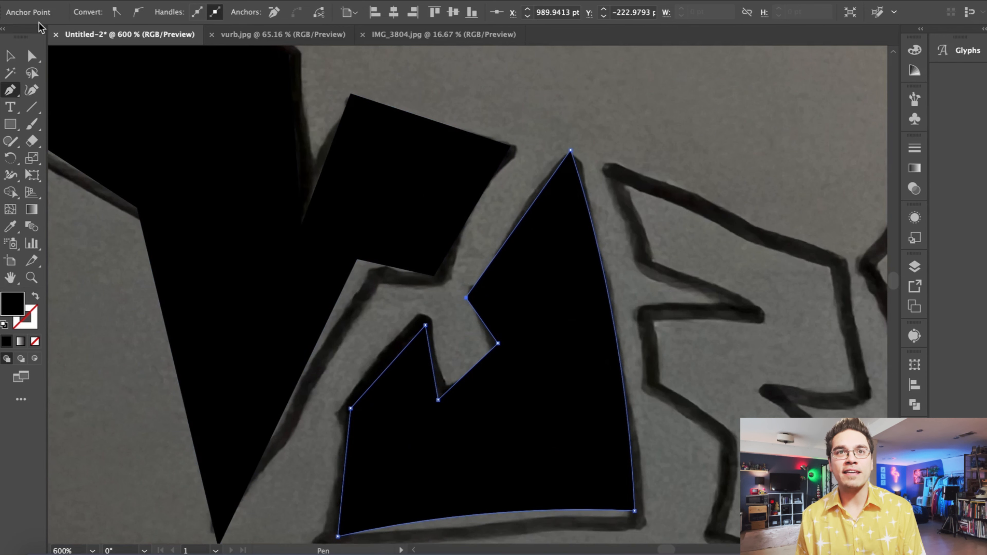
click(36, 53)
drag(469, 301, 478, 290)
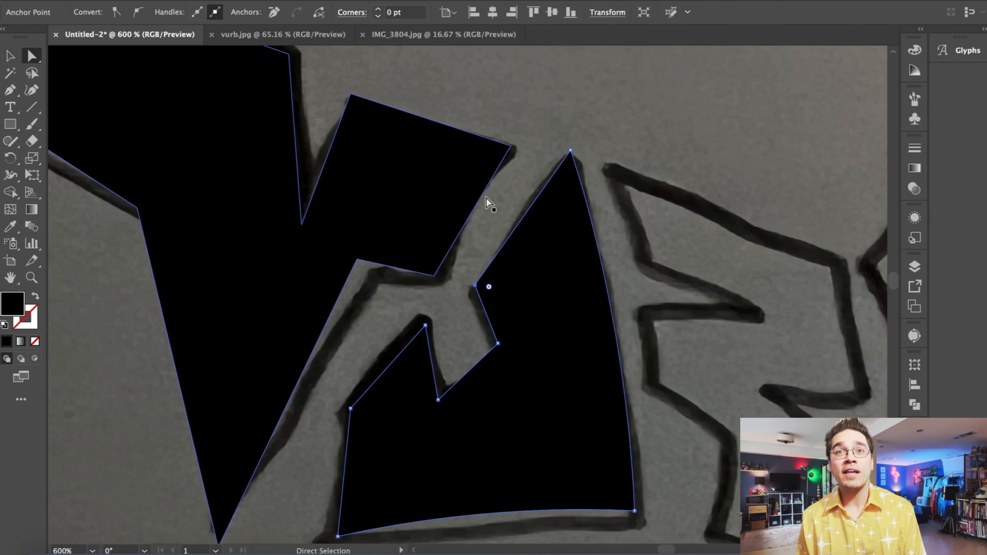
drag(512, 149, 527, 148)
click(540, 97)
key(super+minus)
key(super+minus)
scroll(518, 229, right, 3)
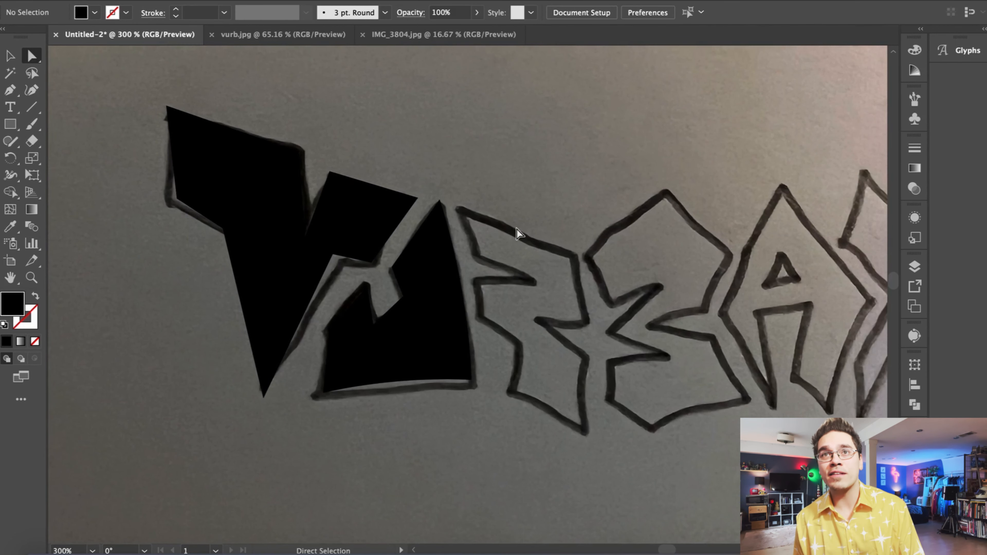
- Trace the third letter's curved top edge and right side down past its inner notch with the Pen tool
key(super+plus)
click(459, 175)
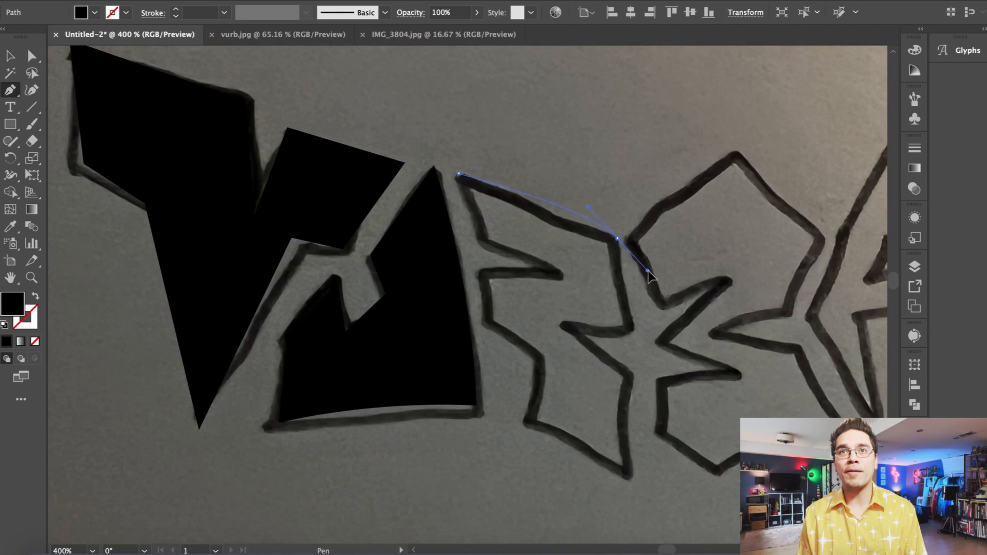
drag(647, 272, 651, 271)
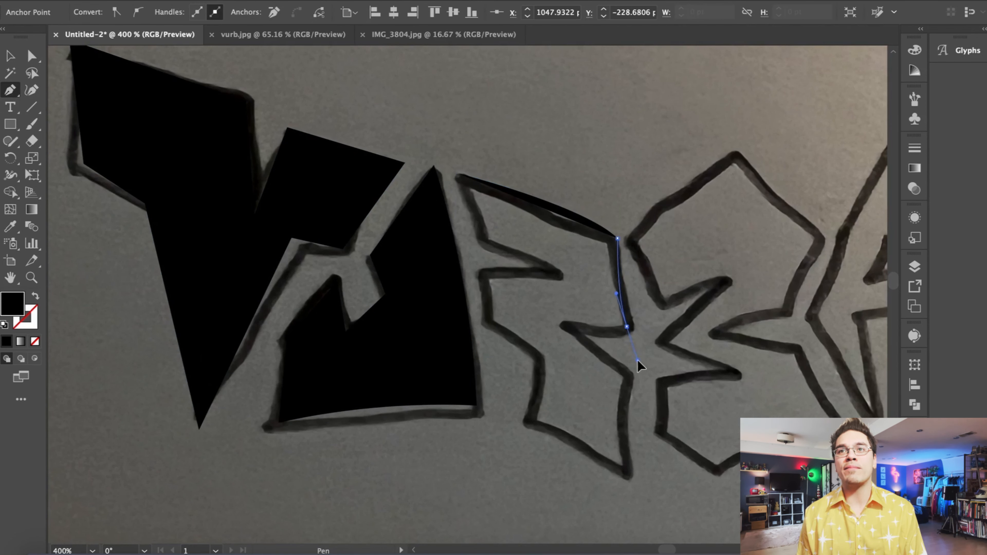
drag(640, 366, 639, 362)
click(571, 330)
click(628, 373)
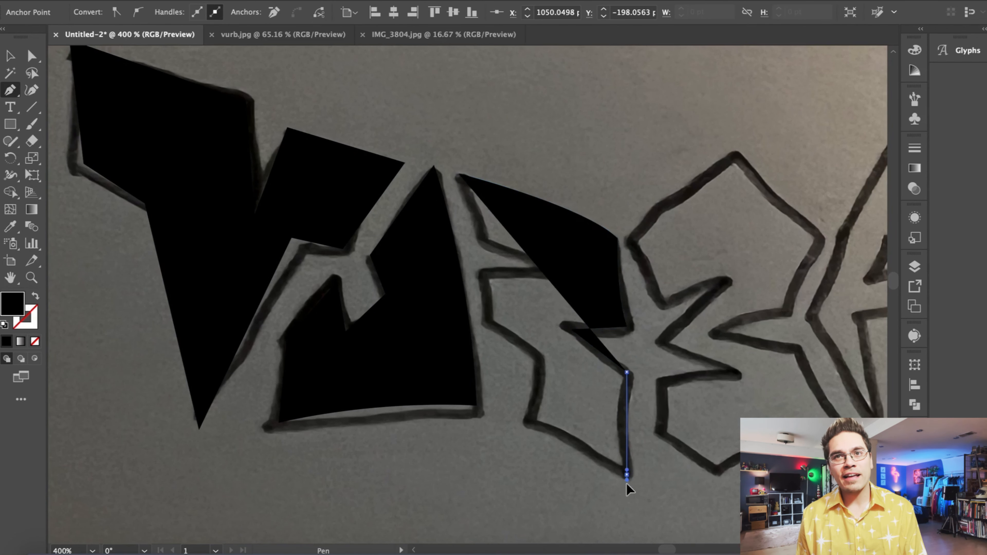
- Trace the third letter's bottom and left side with curved Pen segments to complete its shape
drag(627, 475, 629, 516)
drag(522, 423, 469, 422)
click(546, 355)
drag(486, 323, 464, 320)
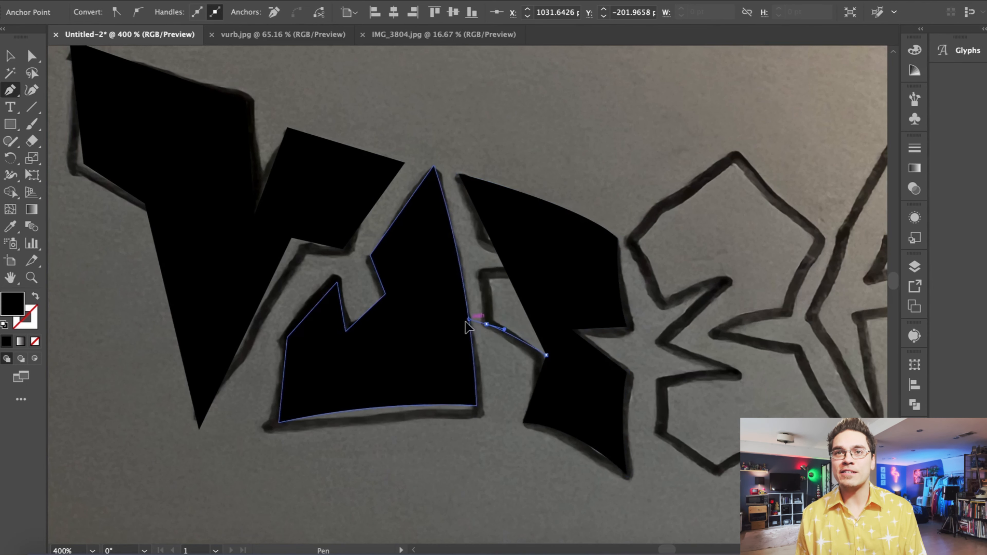
key(Escape)
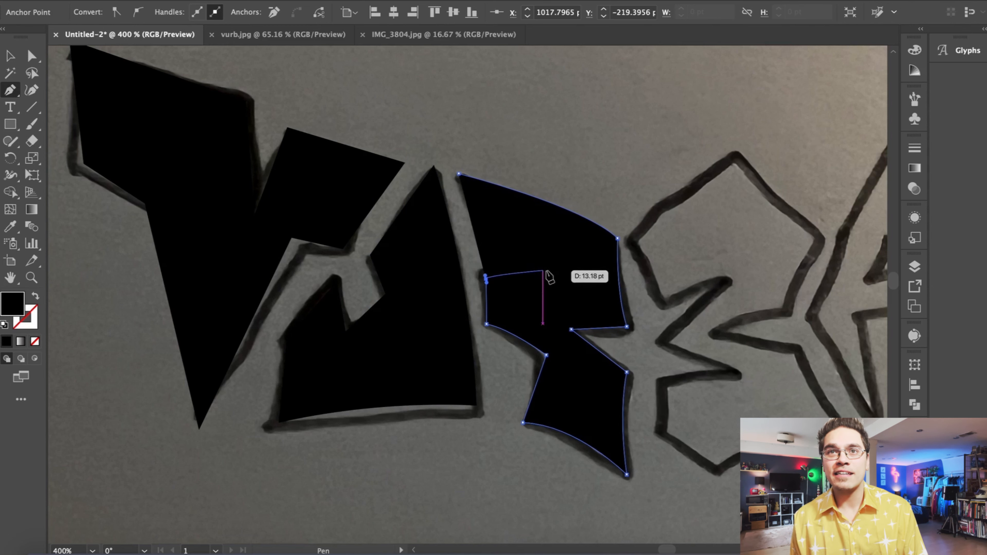
click(543, 270)
drag(481, 239, 452, 229)
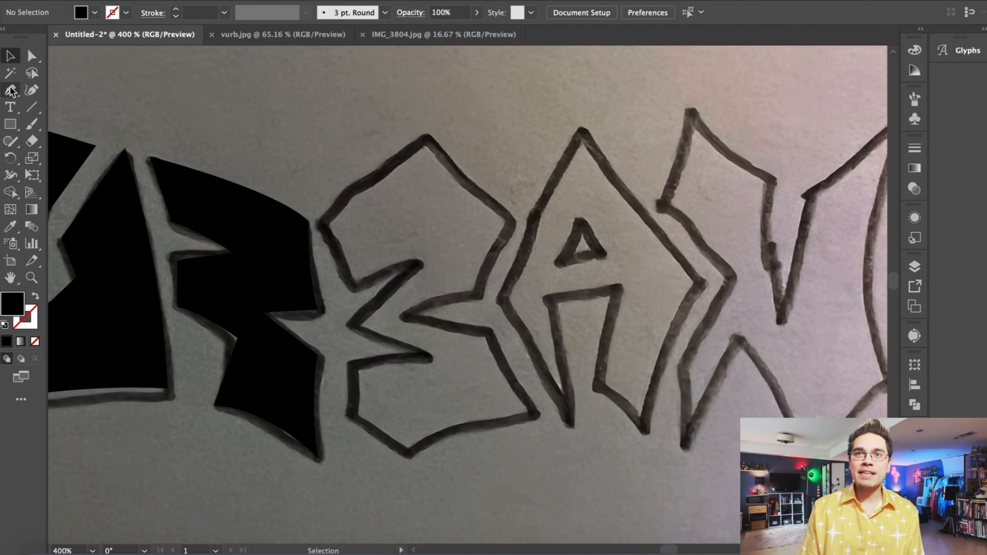
- Trace the fourth letter's peaked top and upper right side down through its right notch with the Pen tool
click(321, 221)
click(423, 141)
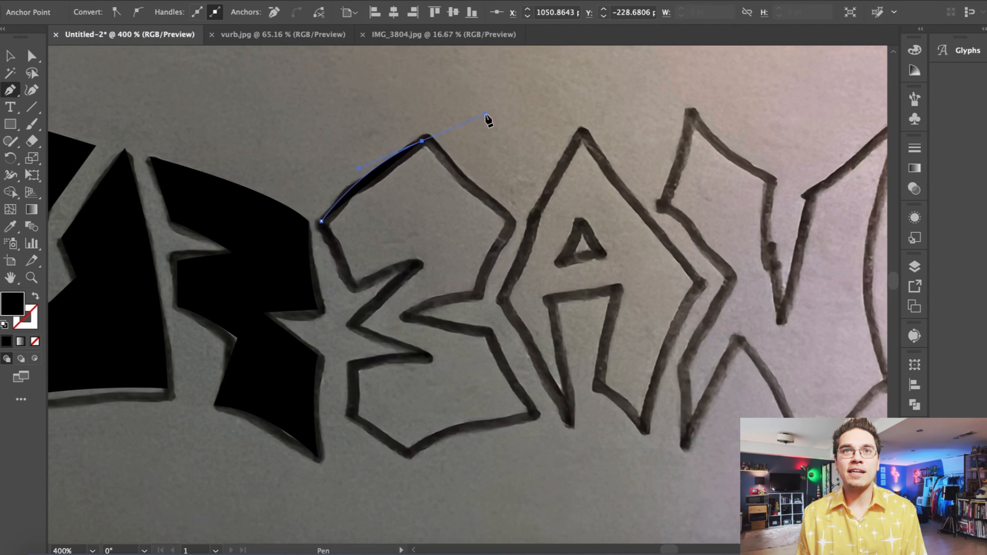
drag(509, 221, 537, 240)
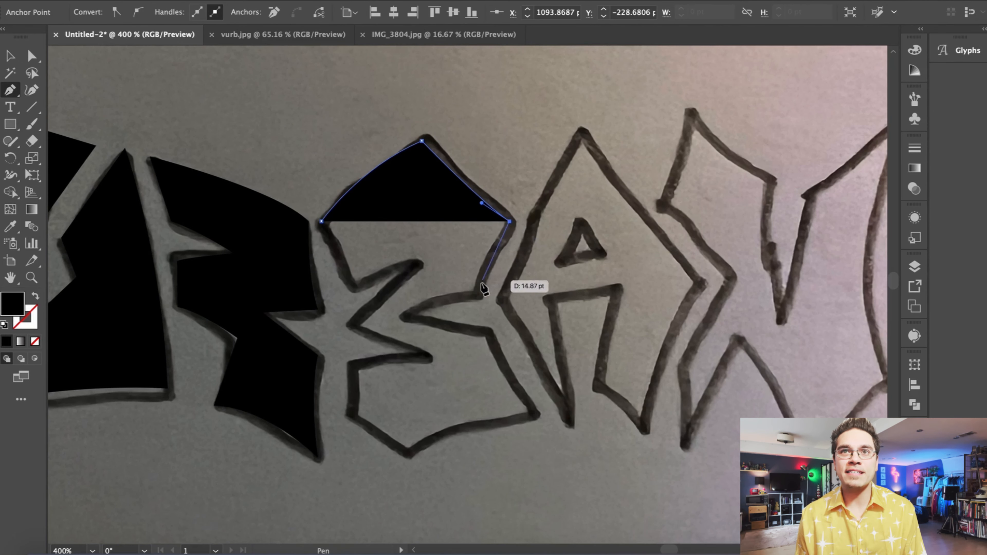
drag(480, 318, 479, 317)
click(479, 294)
click(407, 315)
click(483, 331)
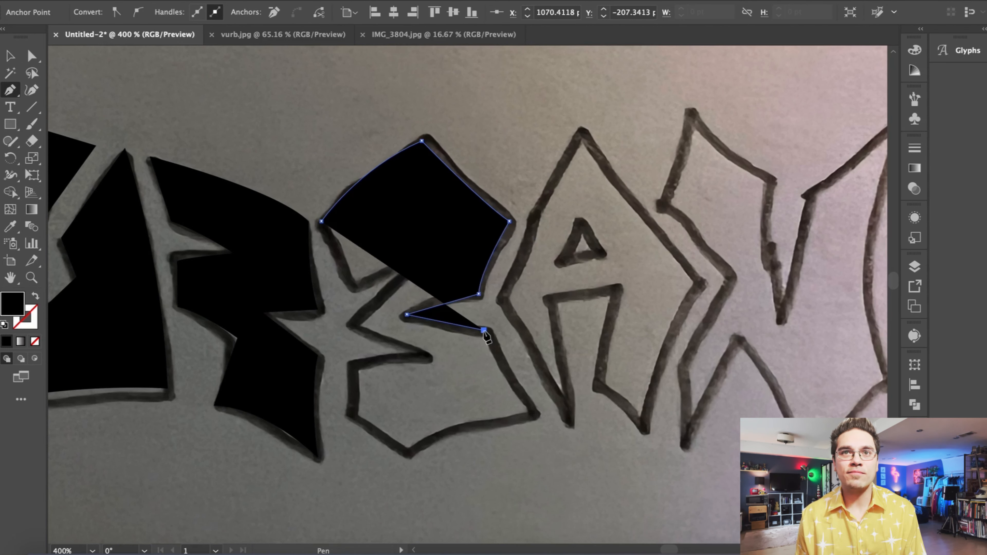
- Trace the fourth letter's lower right side, pointed bottom and lower left side up to the inner left notch
drag(533, 417, 545, 431)
drag(410, 454, 371, 480)
drag(351, 416, 338, 410)
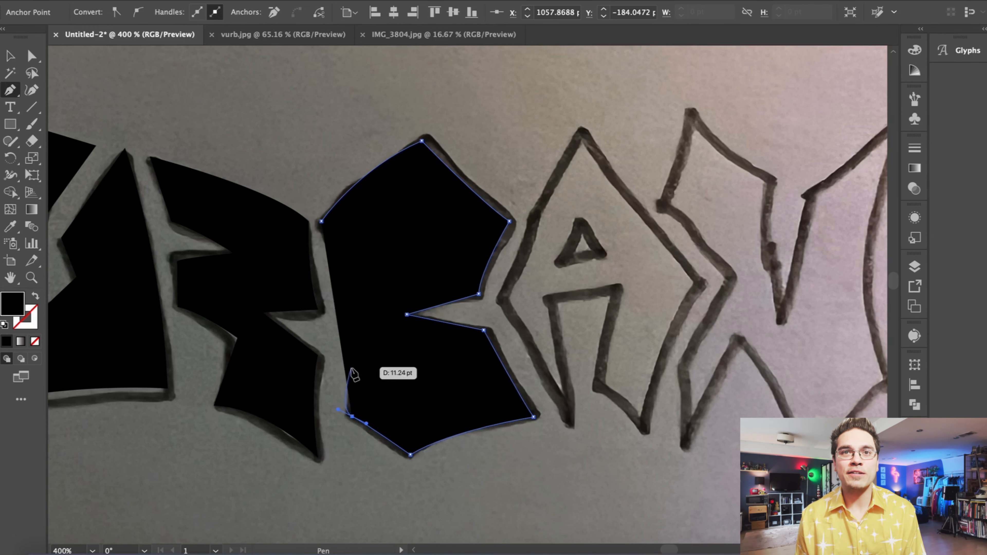
click(352, 416)
click(356, 364)
click(413, 340)
- Trace the fourth letter's left-side notches up to the starting point, close the path and deselect it
click(354, 323)
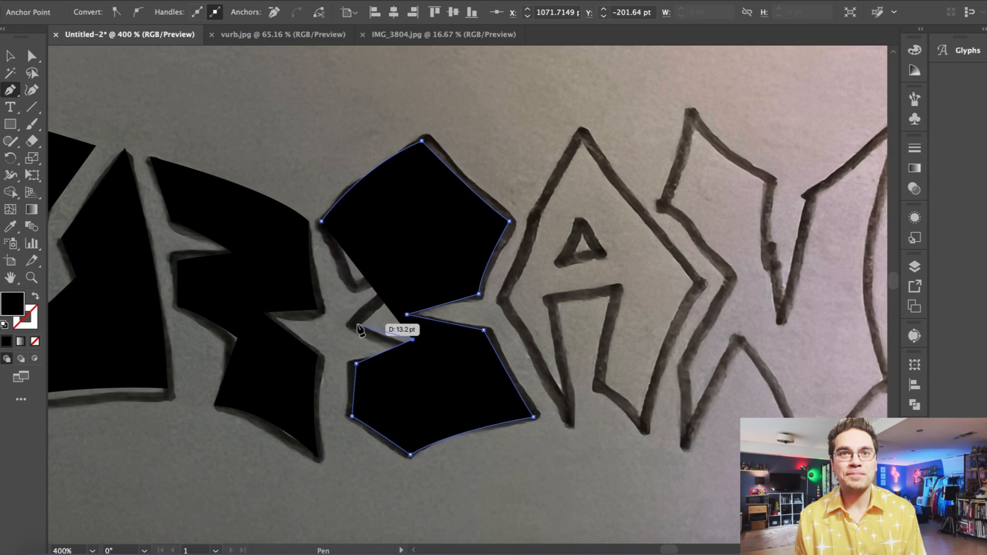
click(400, 277)
drag(354, 323, 346, 318)
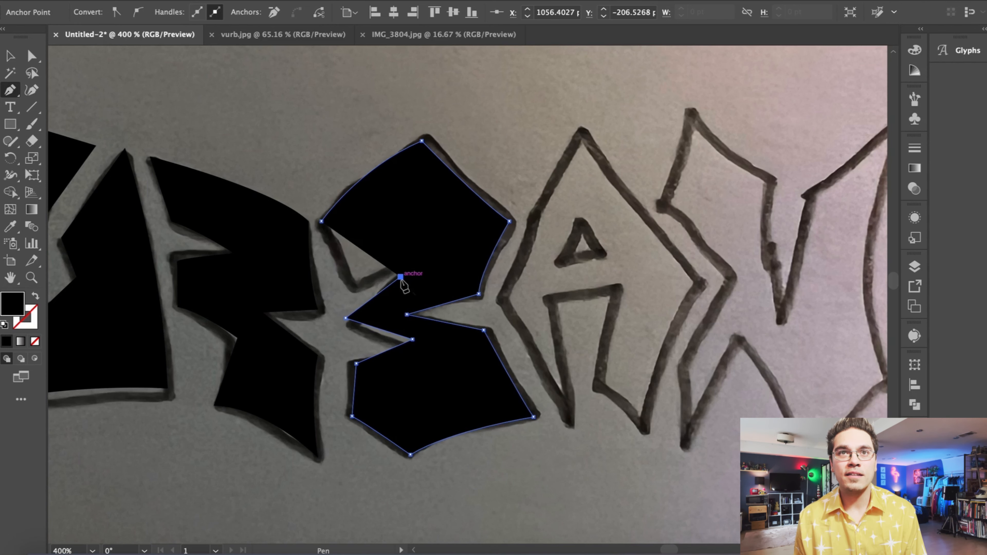
click(348, 285)
drag(321, 221, 319, 191)
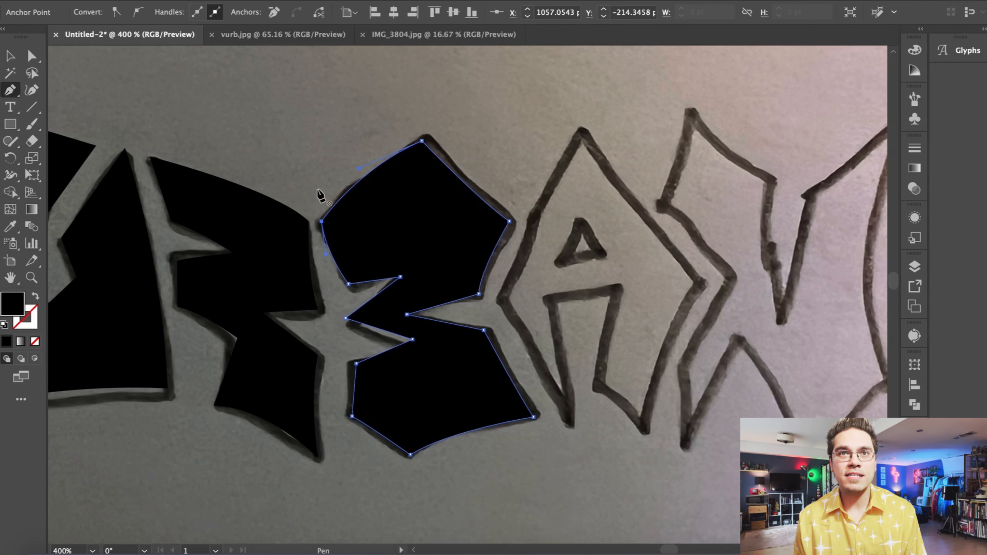
click(10, 56)
click(249, 75)
- Trace the fifth letter's outer edge with the Pen tool, from the left foot over the peak to the right foot
scroll(249, 75, right, 5)
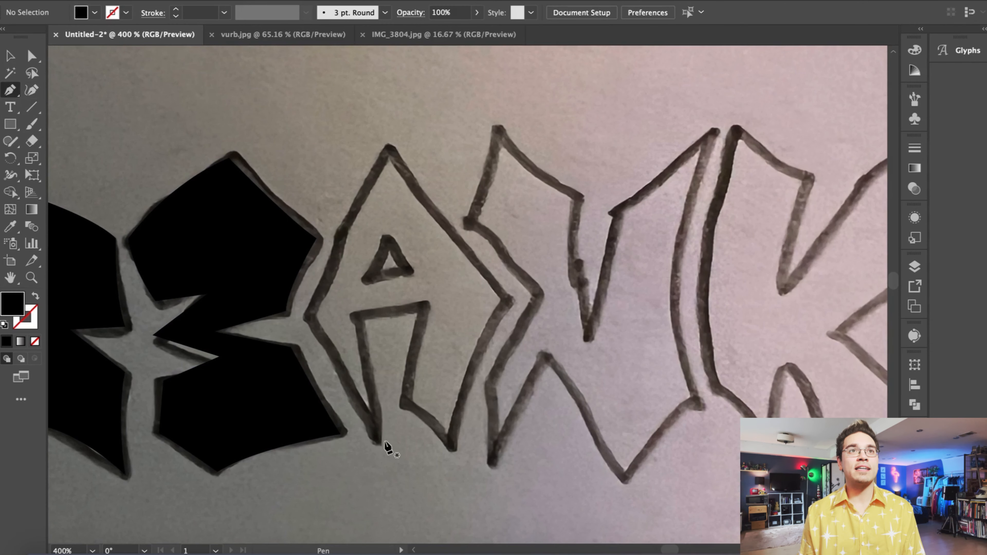
click(372, 433)
drag(306, 318, 282, 295)
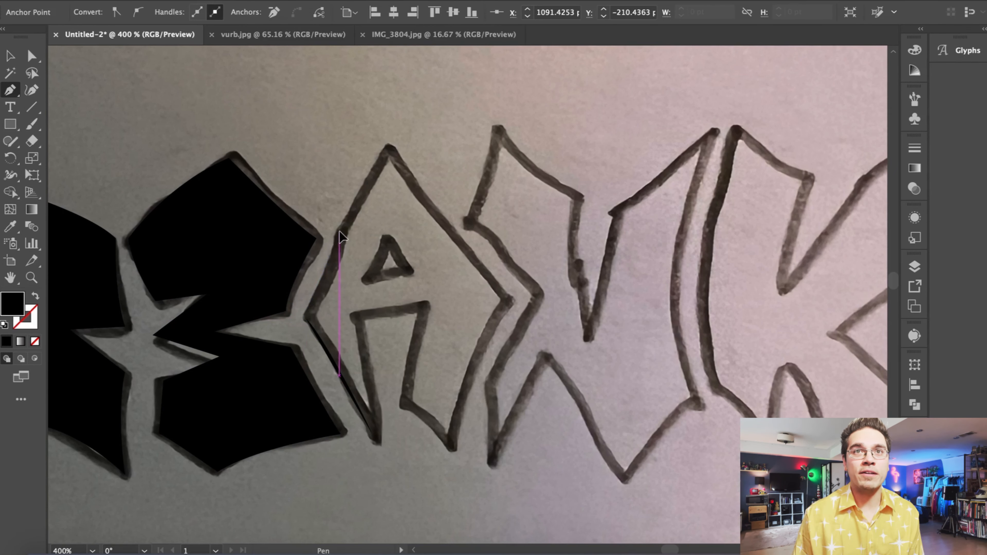
drag(338, 232, 360, 203)
click(387, 141)
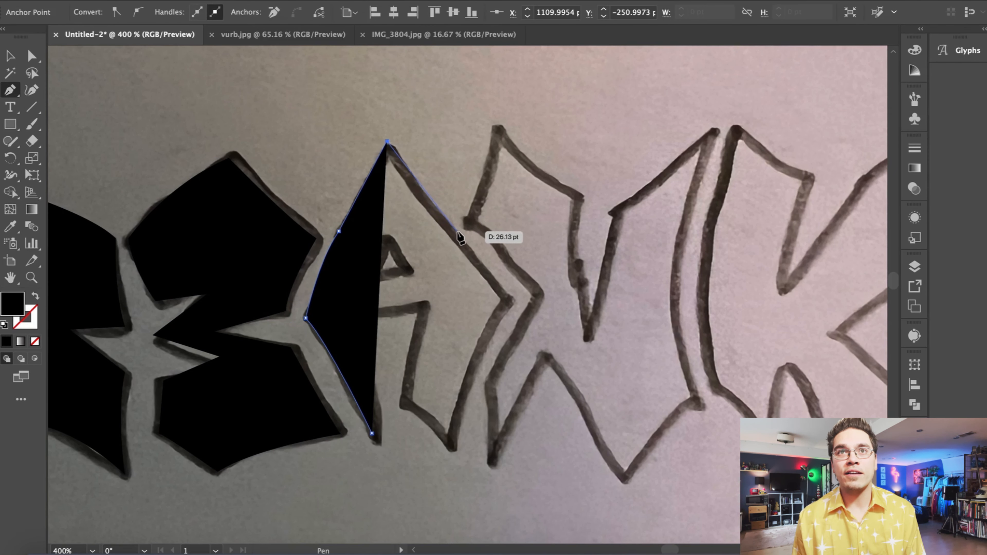
drag(458, 232, 483, 254)
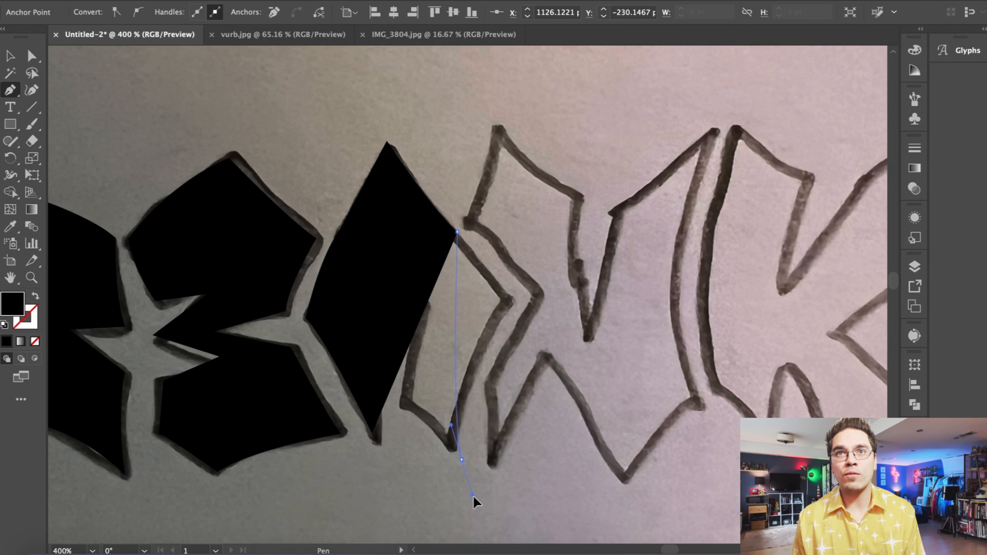
drag(473, 495, 462, 466)
- Trace the gap between the fifth letter's legs with a flat upper edge, and finish the shape at its left foot
click(393, 391)
click(415, 281)
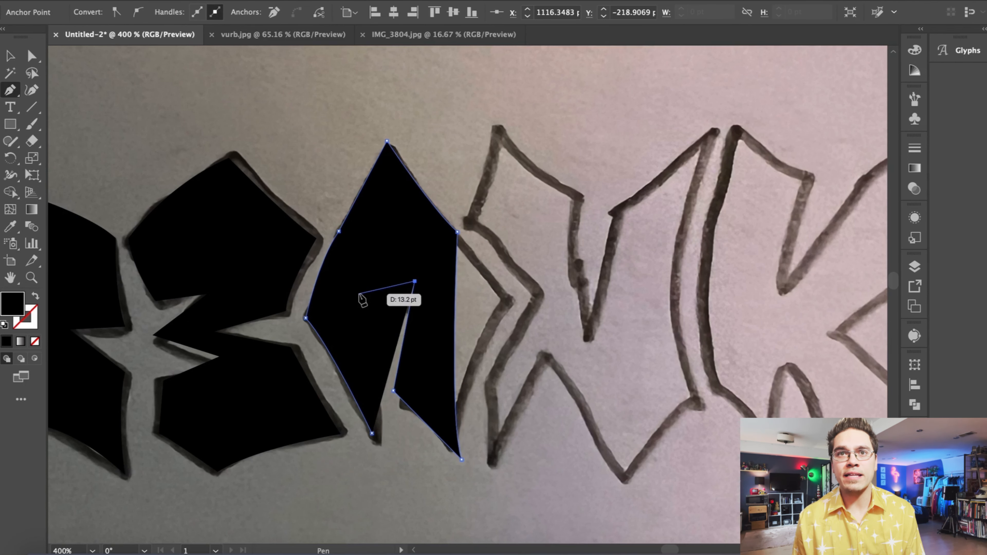
key(ctrl+z)
drag(406, 311, 382, 317)
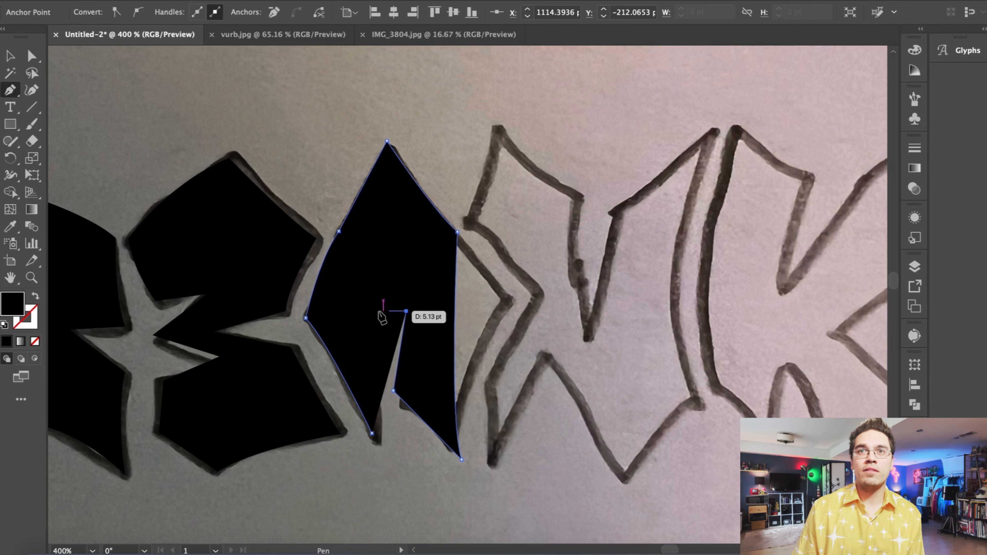
click(354, 315)
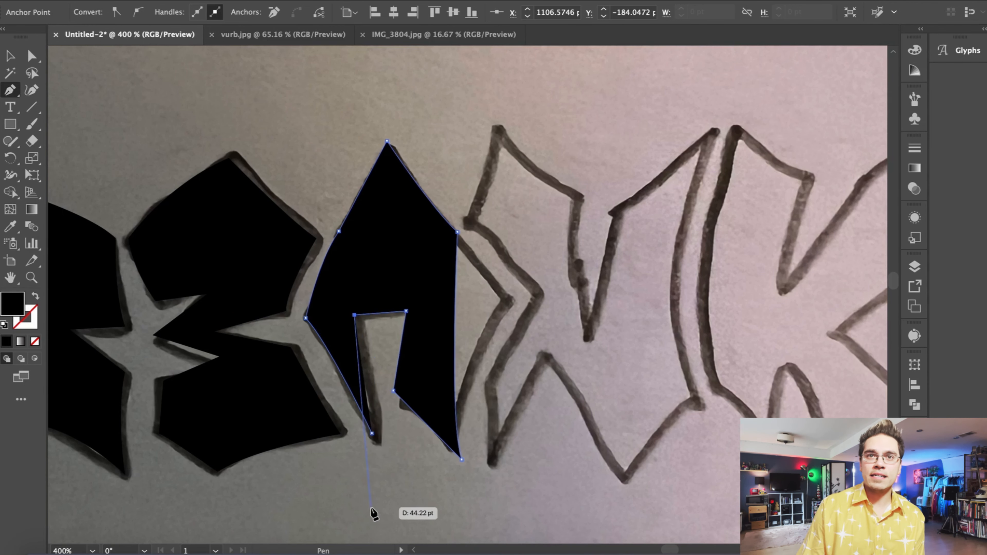
click(383, 389)
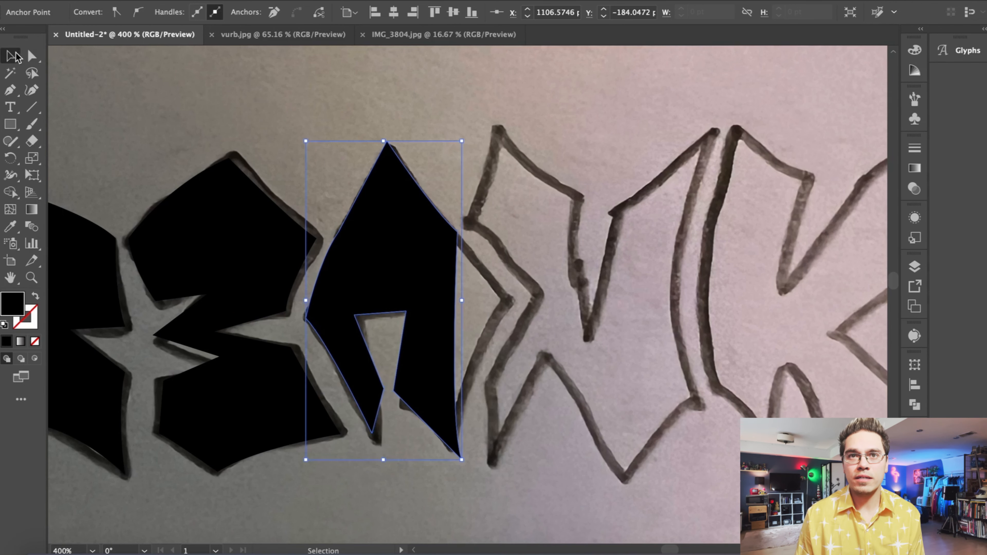
click(163, 105)
- Try to trace the sixth letter's upper edge with its deep V notch, starting from the left corner
scroll(163, 105, right, 5)
click(368, 223)
drag(397, 127, 398, 103)
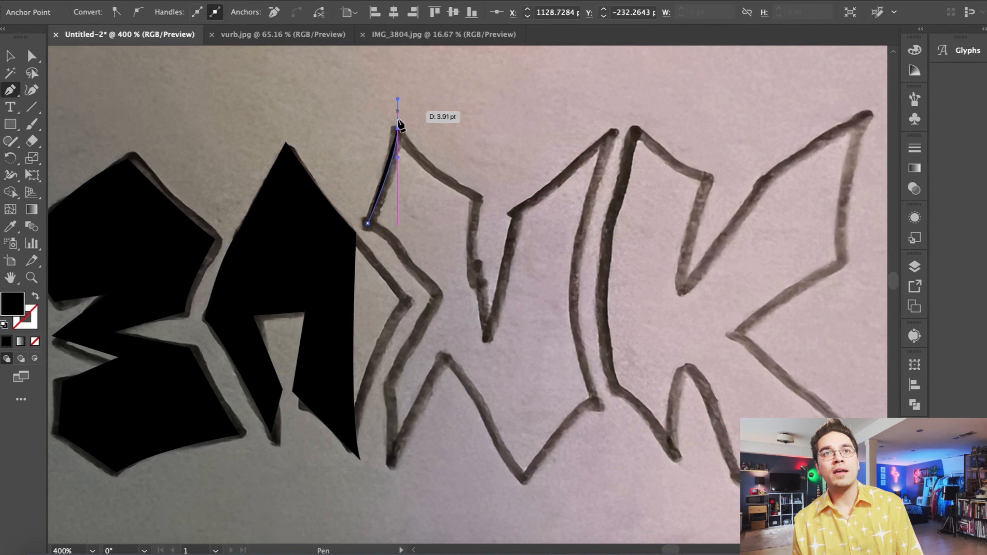
click(471, 204)
click(487, 338)
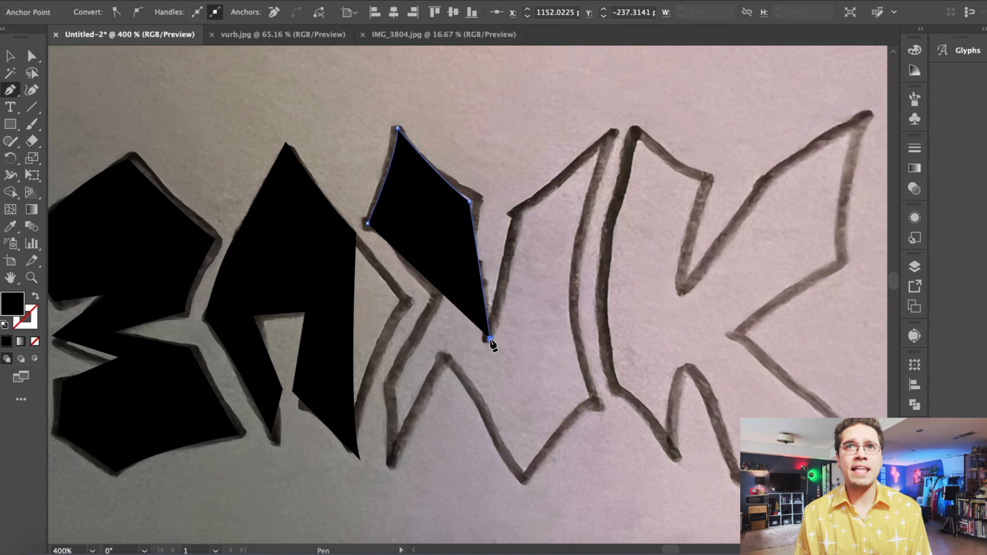
click(515, 210)
click(606, 129)
- Try to trace the sixth letter's curved right side, pointed bottom and left foot, closing the shape
drag(589, 397, 639, 504)
drag(524, 478, 524, 485)
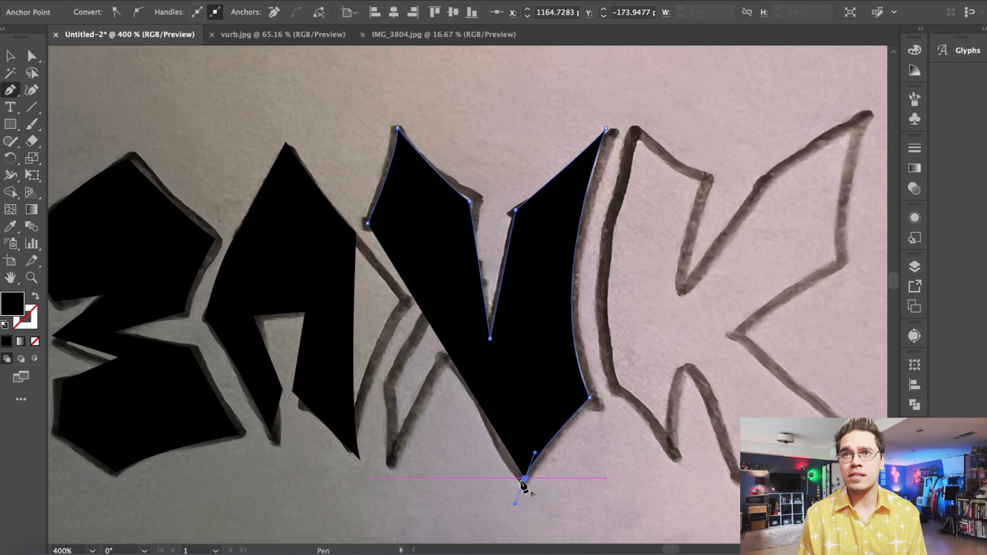
drag(445, 355, 421, 346)
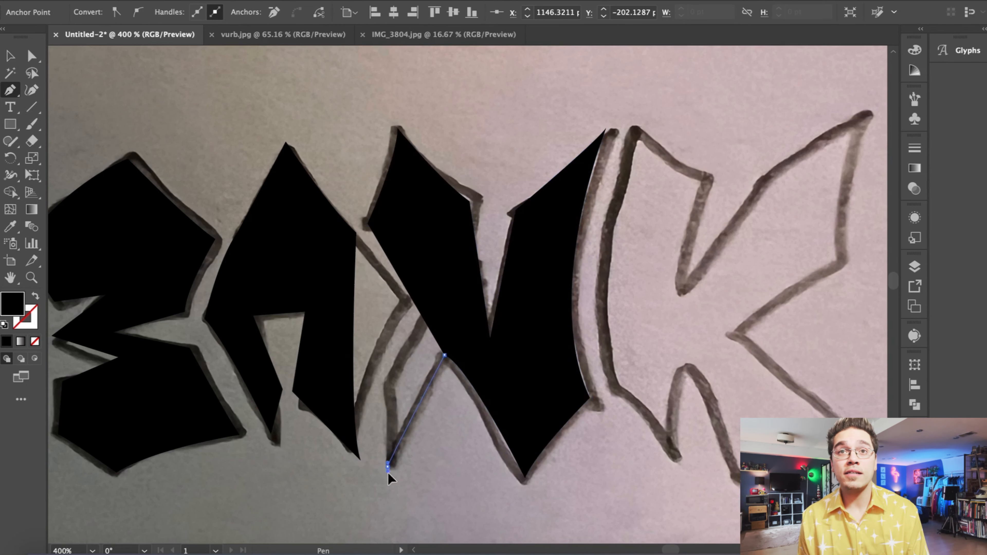
drag(387, 466, 388, 468)
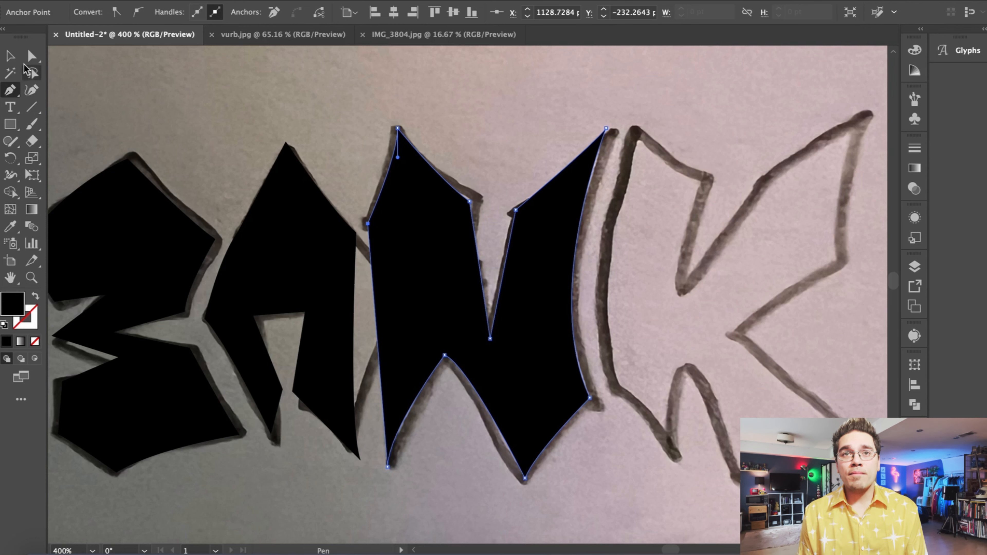
- Try to reshape the sixth letter's left foot by moving its corner outward and adjusting a new anchor on the inner edge
click(31, 57)
drag(387, 467, 371, 471)
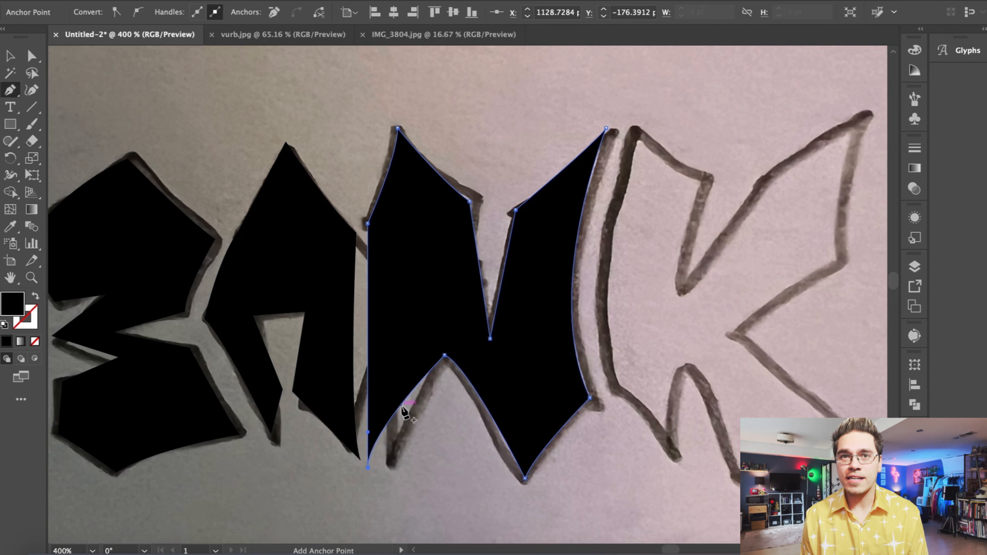
drag(401, 409, 398, 387)
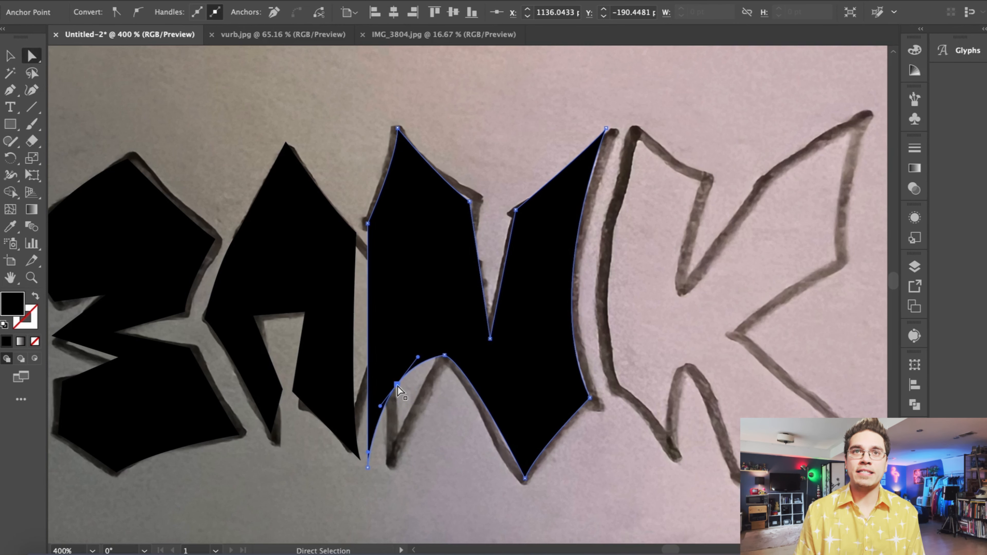
- Undo the sixth letter's anchor edits and delete its path
key(ctrl+z)
key(ctrl+z)
key(ctrl+z)
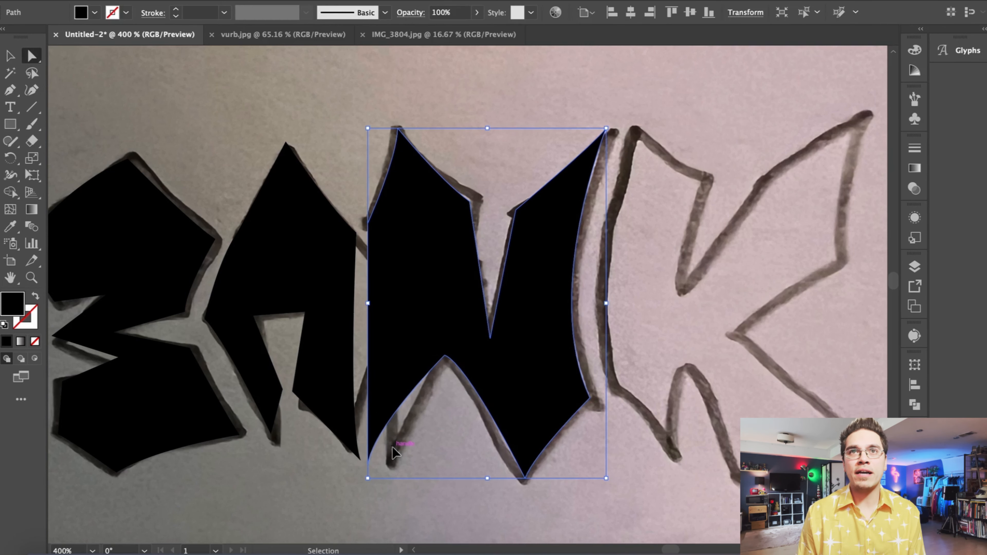
key(Delete)
- Trace the sixth letter's upper edge again with the Pen tool, from the left corner through the V notch to the right tip
click(10, 91)
click(368, 226)
drag(397, 130, 396, 104)
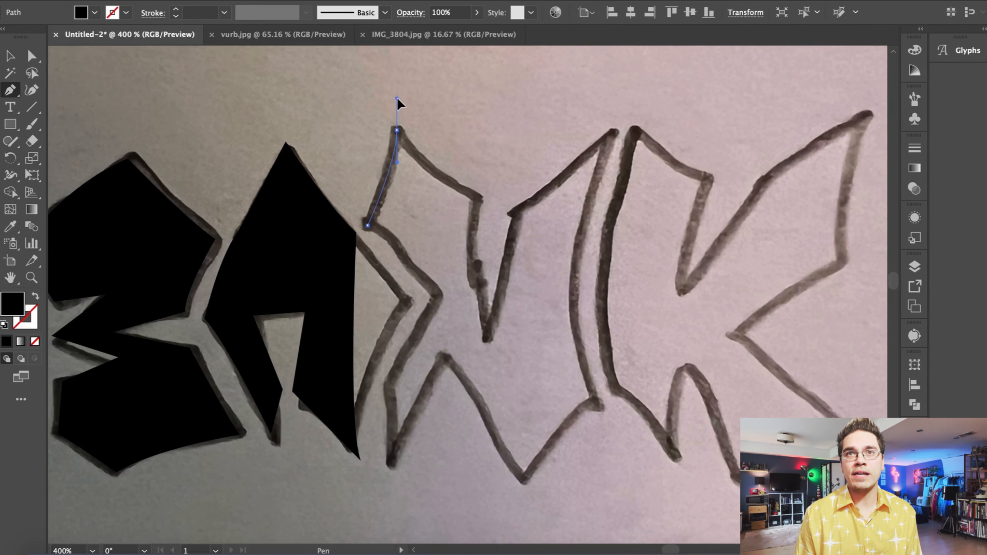
drag(507, 211, 521, 219)
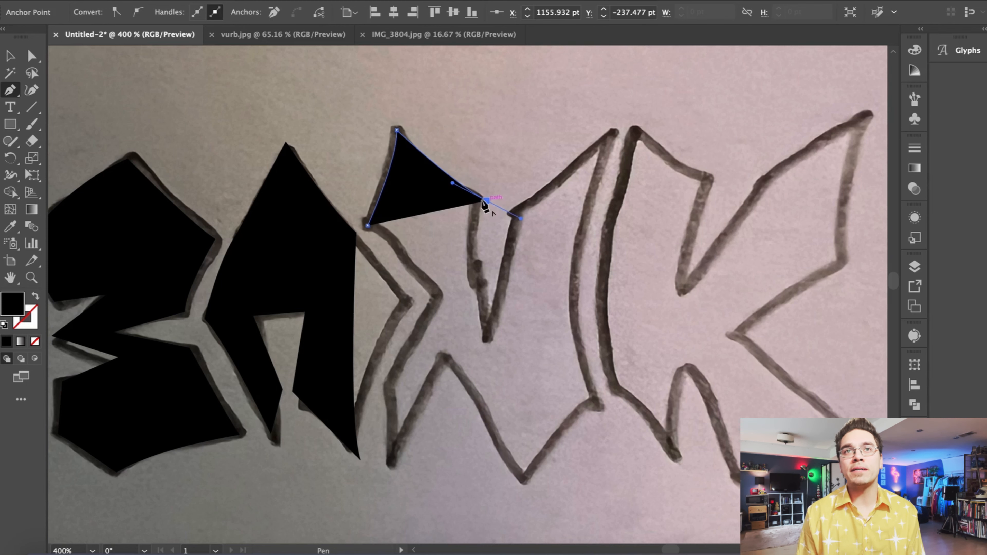
click(490, 331)
click(514, 211)
drag(625, 127, 639, 124)
click(615, 126)
- Trace the sixth letter's curved right side and continue the path to its pointed bottom
key(super+minus)
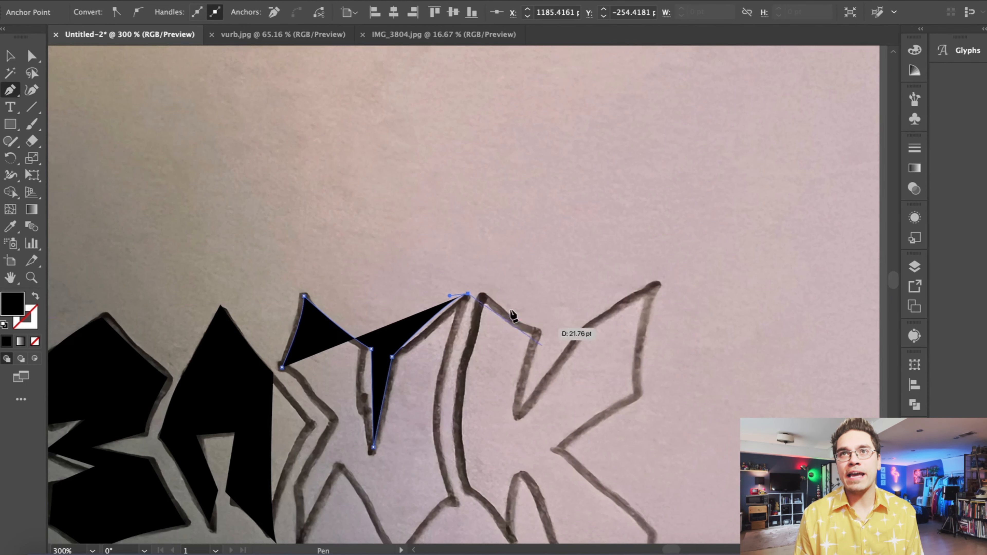
key(super+minus)
scroll(437, 459, down, 2)
drag(488, 435, 487, 436)
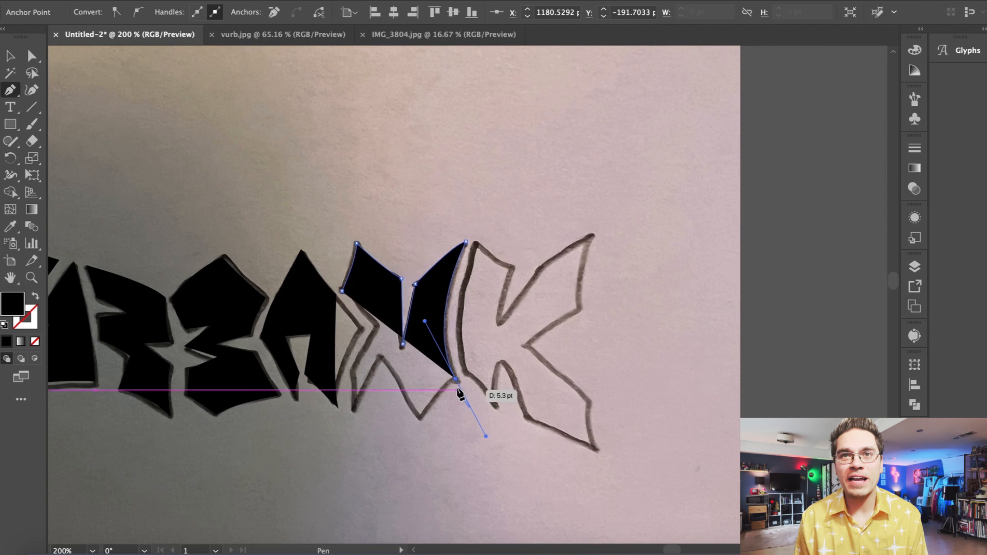
drag(419, 415, 416, 429)
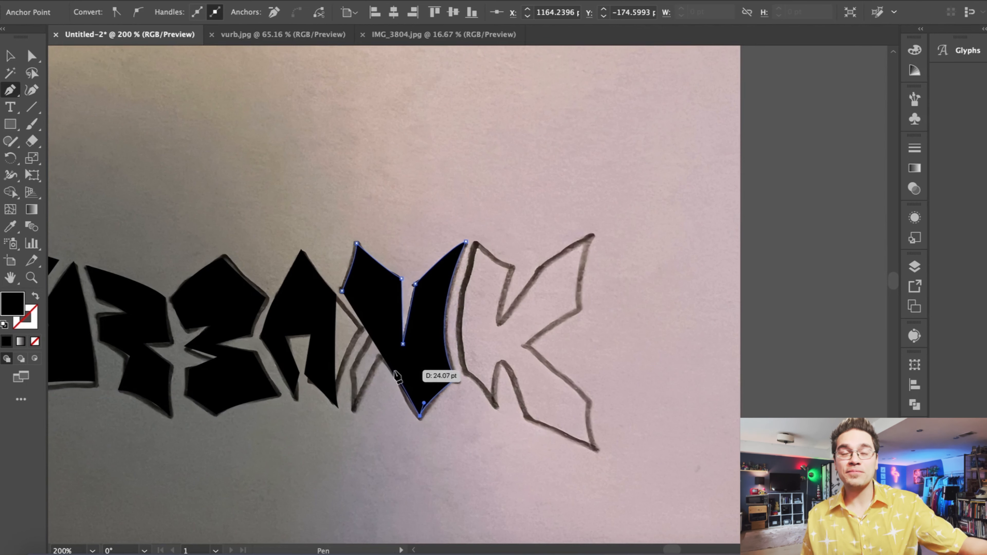
- Trace the sixth letter's lower inner notch and left foot, close the shape and deselect it
click(395, 372)
key(super+z)
click(375, 351)
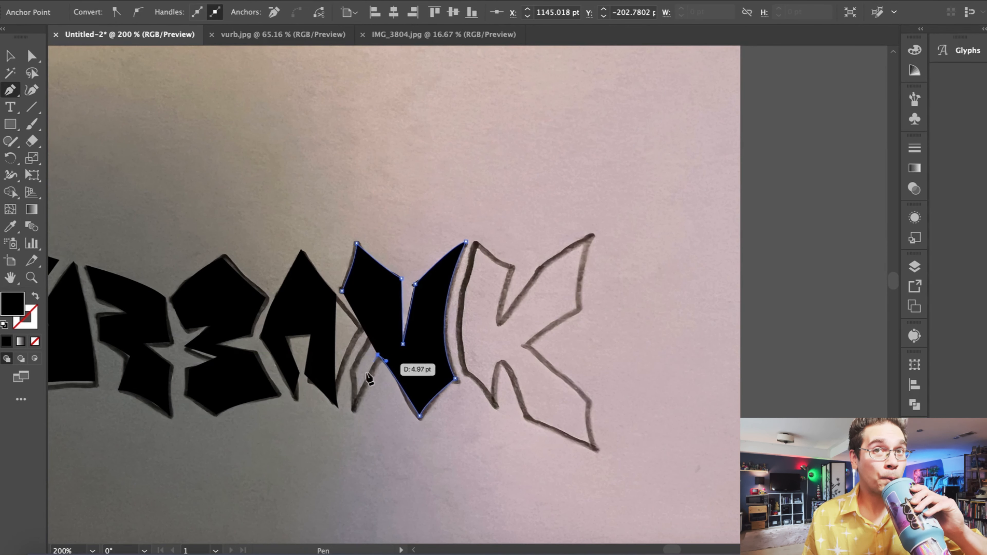
click(347, 409)
click(350, 218)
click(256, 163)
- Trace the seventh letter's upper edge and upper arm with the Pen tool, from the stem's top through the V notch
click(13, 104)
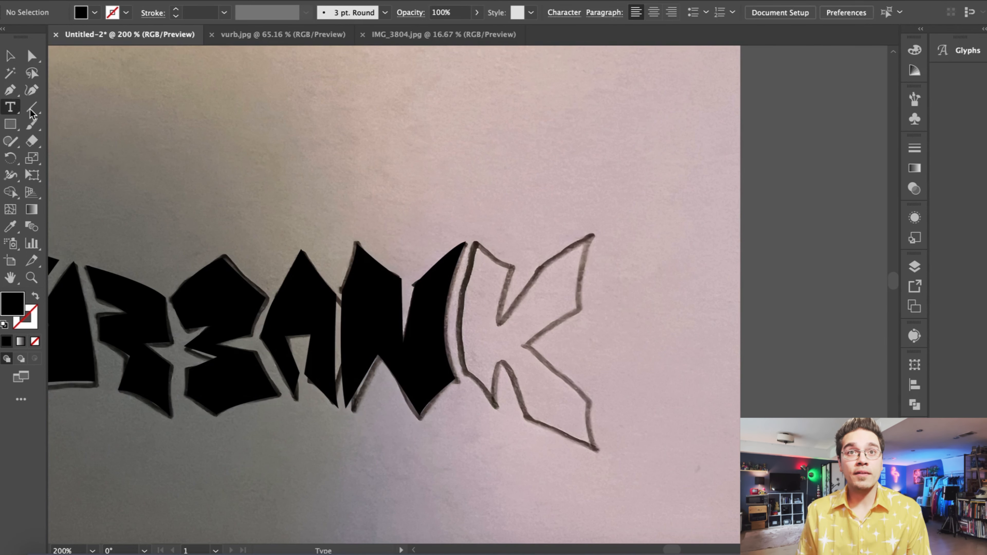
key(p)
click(472, 242)
drag(513, 269, 526, 277)
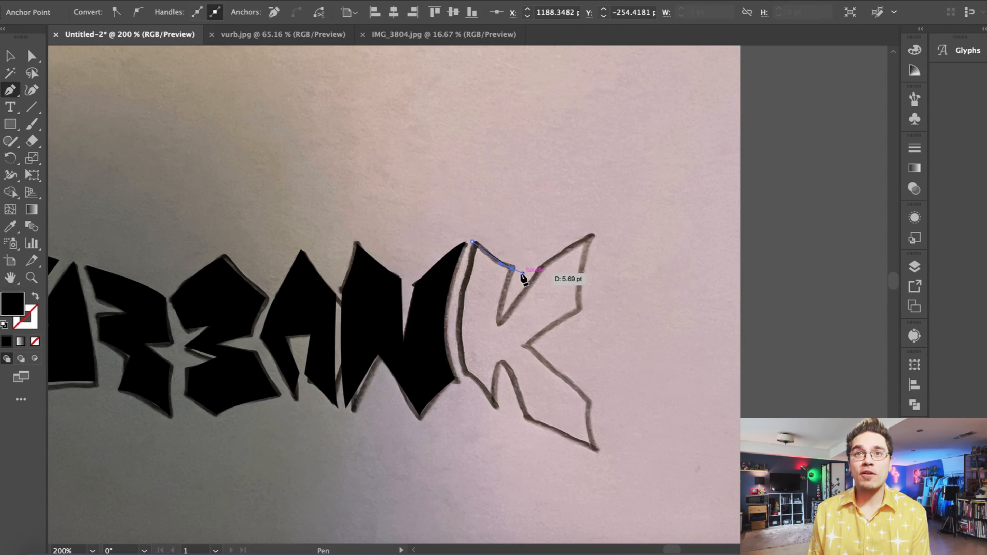
click(537, 271)
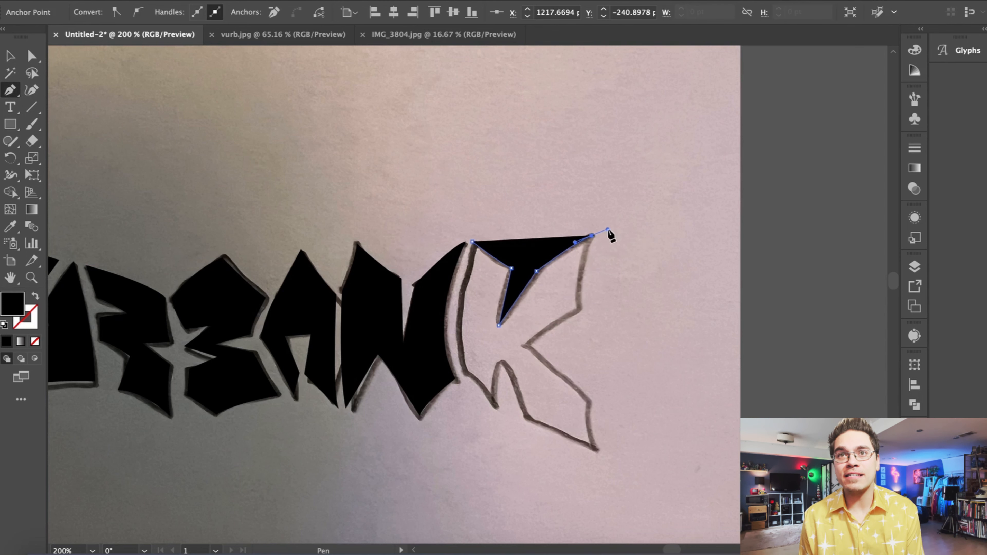
drag(577, 309, 577, 327)
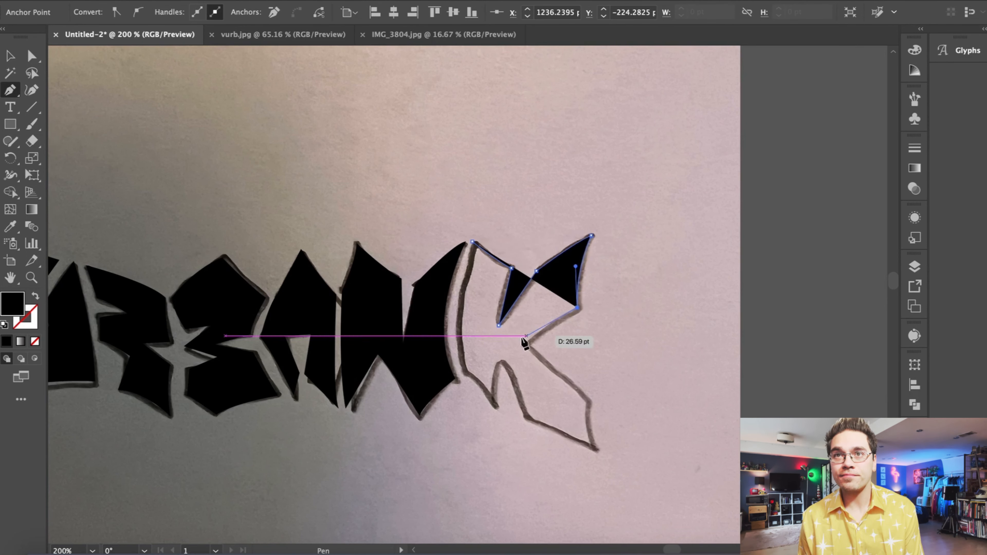
- Trace the seventh letter's lower leg, inner notch and left stem along the sketch and close the shape
click(520, 345)
drag(612, 425, 610, 473)
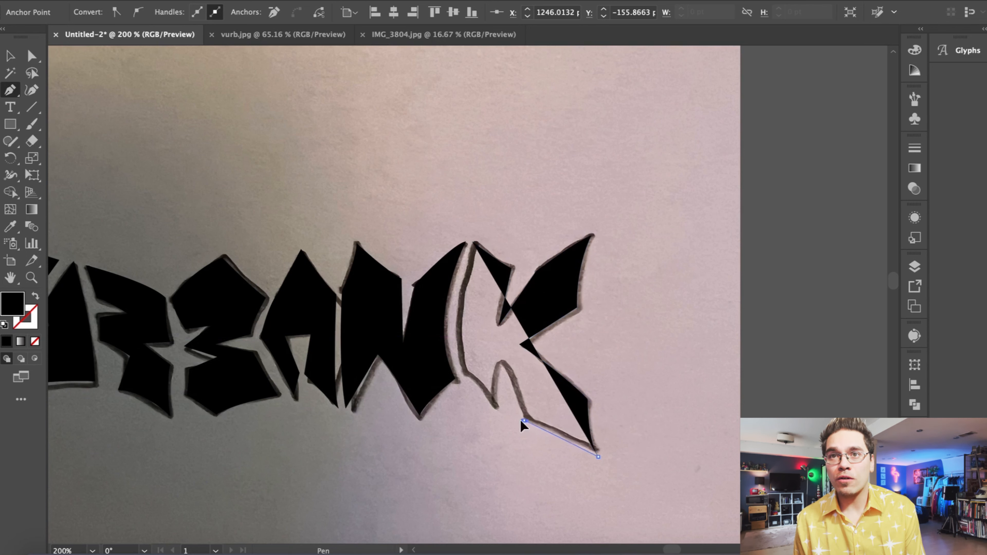
click(523, 421)
click(498, 409)
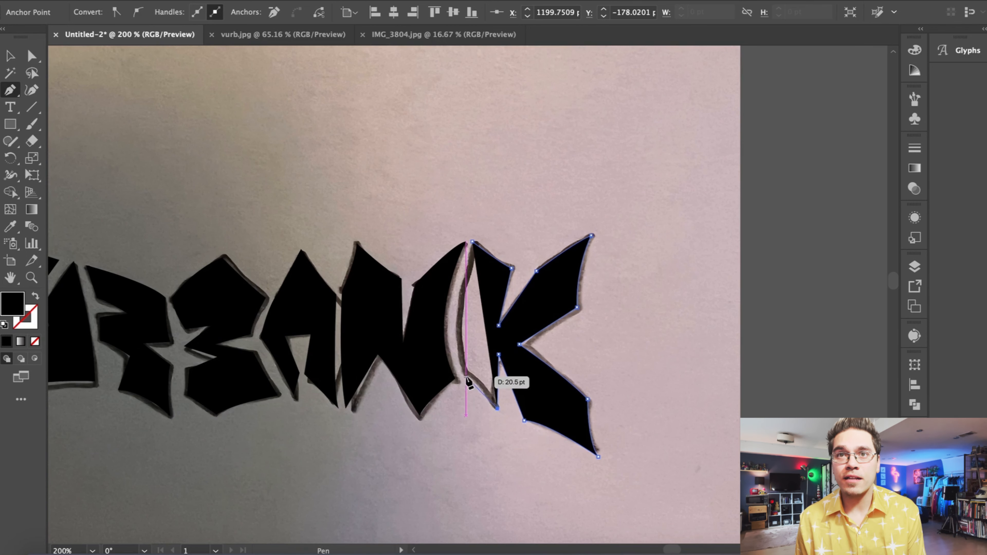
drag(466, 376, 451, 369)
drag(472, 242, 504, 143)
- Unlock all locked objects and move the sketch photo clear of the traced letters
click(10, 56)
click(221, 170)
click(167, 1)
click(187, 88)
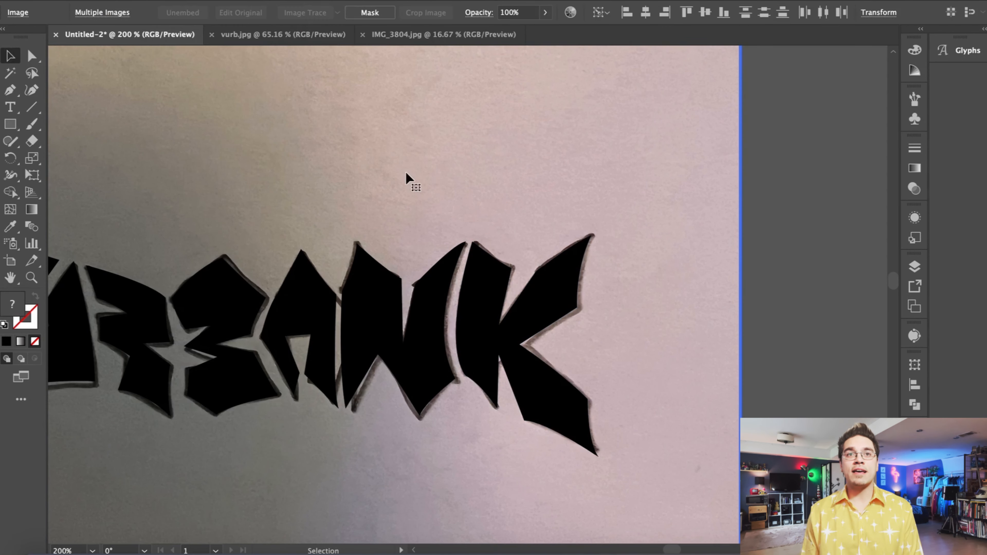
key(super+minus)
key(super+minus)
key(super+minus)
key(super+minus)
click(297, 156)
drag(369, 172, 657, 167)
- Copy all the traced letters and paste them onto the blank white artboard
drag(315, 95, 610, 170)
key(super+c)
click(443, 195)
scroll(443, 195, left, 10)
scroll(442, 195, down, 6)
key(super+plus)
key(super+plus)
key(super+v)
drag(493, 272, 431, 162)
- Move the fifth letter's left corner anchor slightly down and outward to even the gap beside the fourth letter
key(super+plus)
click(451, 161)
key(super+plus)
key(super+plus)
key(super+plus)
key(super+plus)
click(578, 268)
click(34, 55)
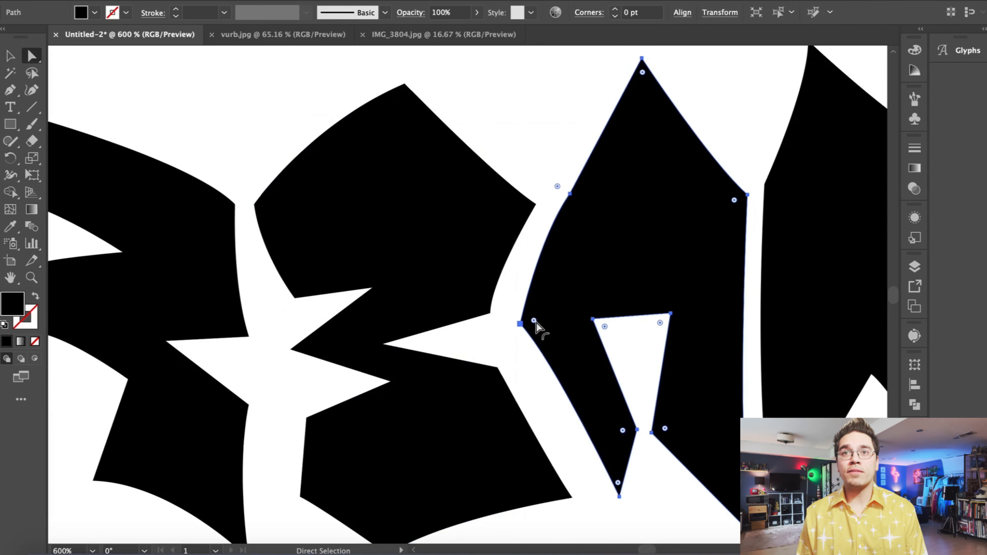
drag(520, 323, 516, 335)
- Lower the sixth letter's left shoulder anchor to line up with the fifth letter's shoulder and refine the neighbouring shapes
drag(797, 176, 789, 197)
click(714, 125)
key(super+minus)
key(super+minus)
key(super+minus)
drag(711, 256, 705, 262)
key(v)
click(445, 123)
- Rotate the seventh letter slightly clockwise and reposition it beside the sixth letter
key(super+equal)
click(793, 242)
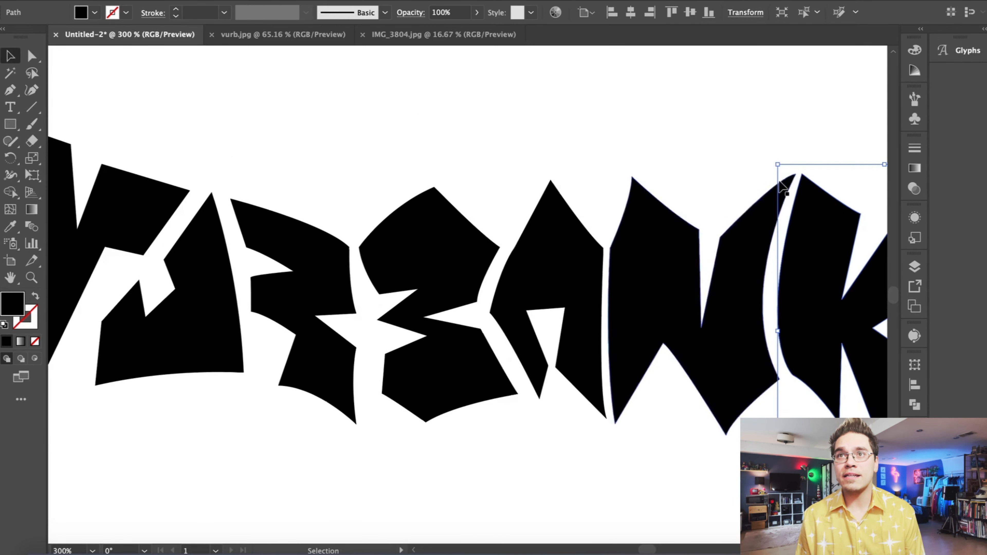
drag(771, 160, 776, 159)
drag(817, 220, 816, 221)
click(688, 153)
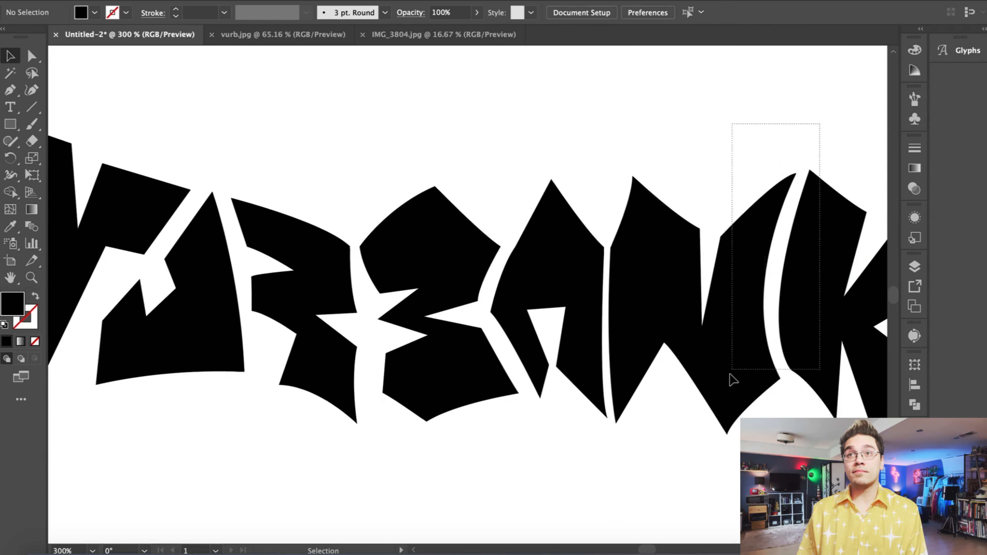
- Move the sixth and seventh letters together slightly away from the fifth letter
drag(774, 262, 702, 418)
drag(648, 315, 653, 315)
click(538, 166)
- Shift the last three letters together slightly away from the fourth letter
drag(821, 139, 571, 373)
key(super+equal)
key(super+equal)
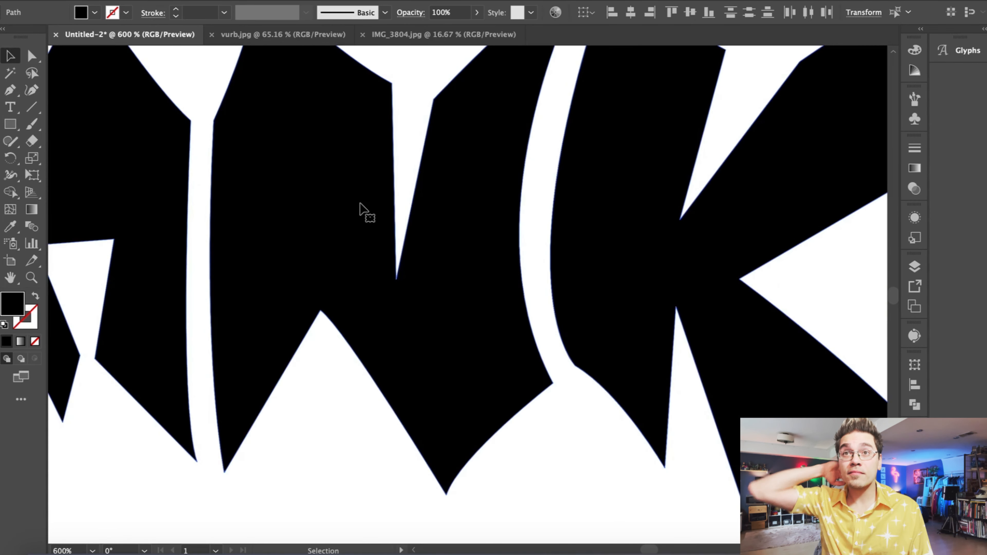
scroll(361, 205, left, 8)
drag(366, 204, 372, 204)
key(super+minus)
key(super+minus)
key(super+minus)
click(259, 132)
- Move the fourth letter slightly toward the fifth, and the third letter closer to the fourth
scroll(259, 131, left, 3)
key(super+equal)
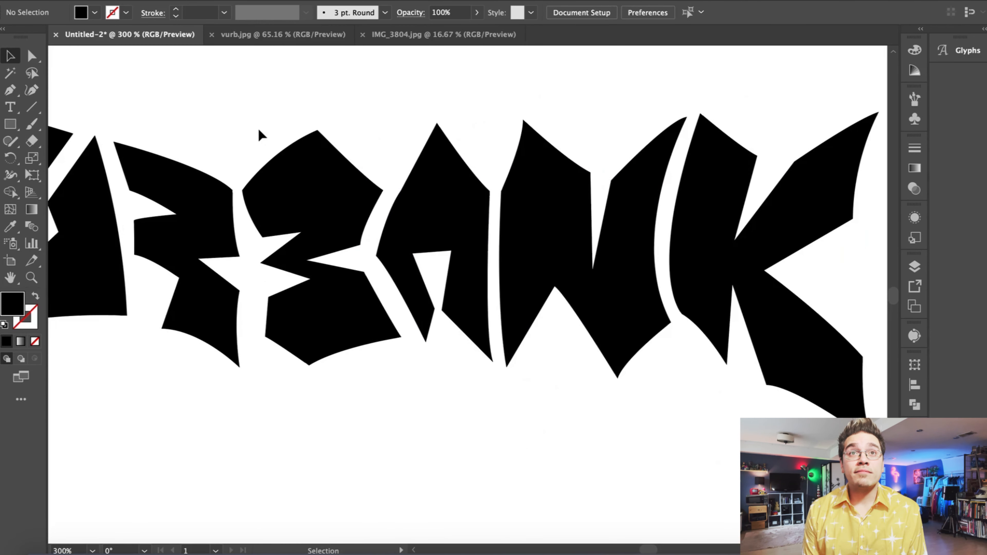
drag(305, 194, 309, 189)
click(198, 114)
scroll(189, 111, left, 3)
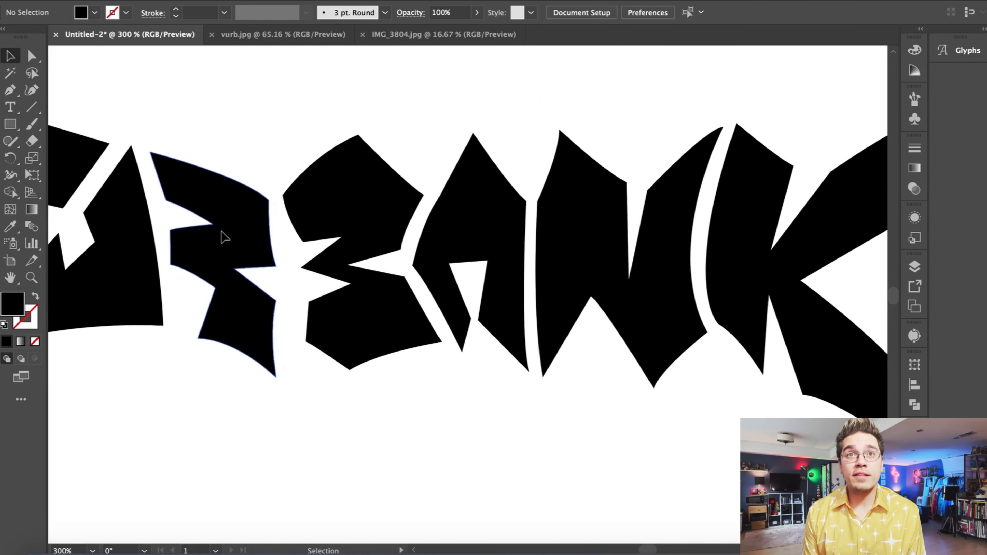
drag(224, 237, 235, 233)
click(258, 106)
- Nudge the first two letters together to adjust their spacing beside the third letter
scroll(257, 106, left, 5)
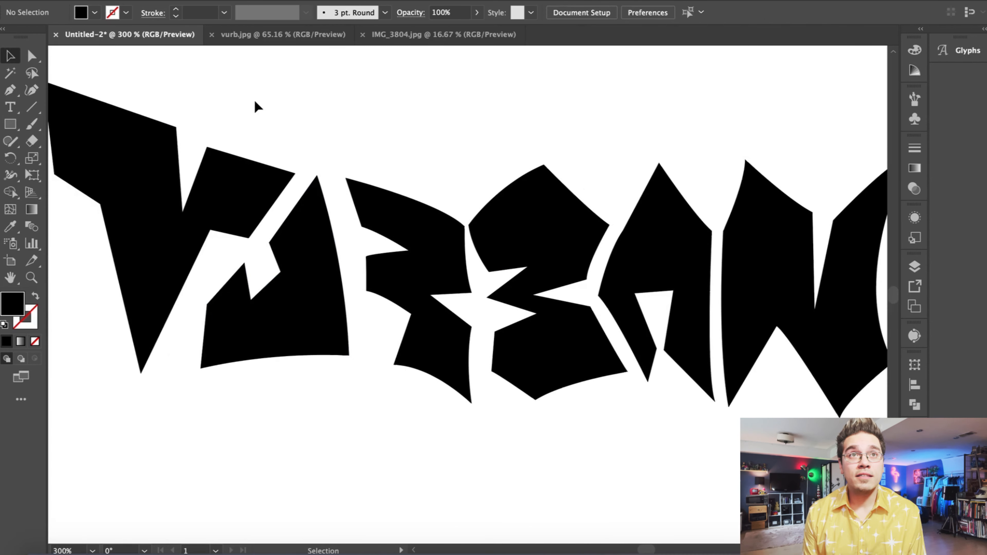
click(249, 182)
shift+click(143, 159)
key(super+equal)
key(super+equal)
mouse_move(551, 274)
mouse_down()
mouse_move(557, 280)
mouse_move(541, 275)
mouse_up()
click(534, 141)
- Select the whole wordmark and rotate it slightly counterclockwise
key(super+minus)
key(super+minus)
key(super+minus)
key(super+minus)
key(super+minus)
key(super+minus)
drag(366, 234, 656, 339)
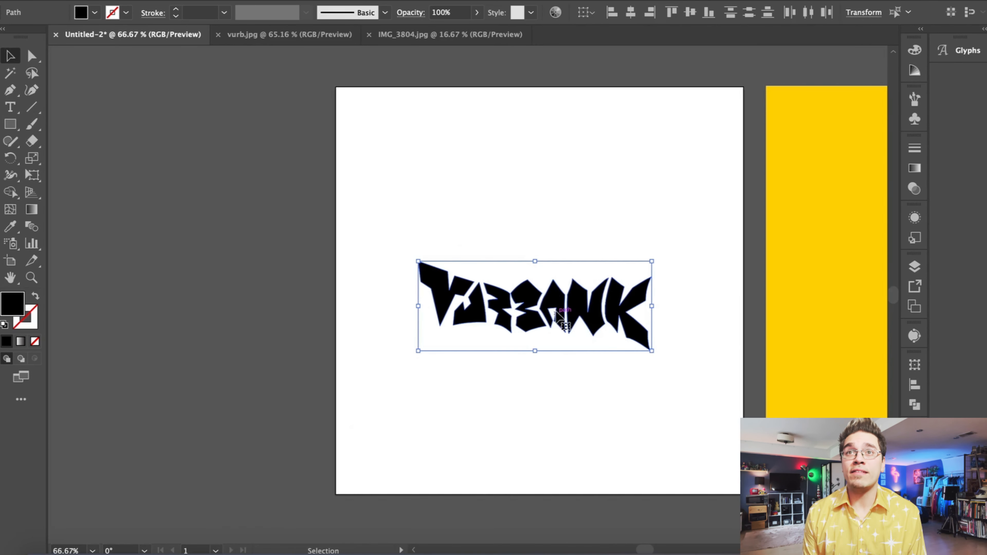
drag(412, 259, 412, 269)
click(355, 191)
- Draw a long black horizontal bar under the wordmark as an alignment guide
key(super+equal)
key(super+equal)
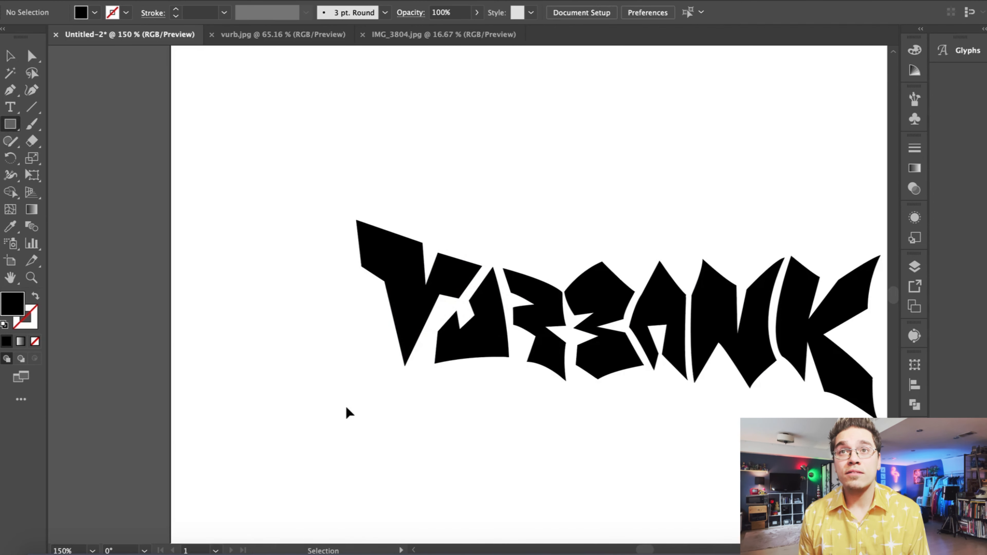
key(super+minus)
drag(330, 402, 698, 366)
click(11, 58)
click(324, 153)
- Try to extend the first two letters down toward the guide bar, and undo the change
key(super+equal)
click(309, 299)
drag(393, 351, 393, 368)
key(super+z)
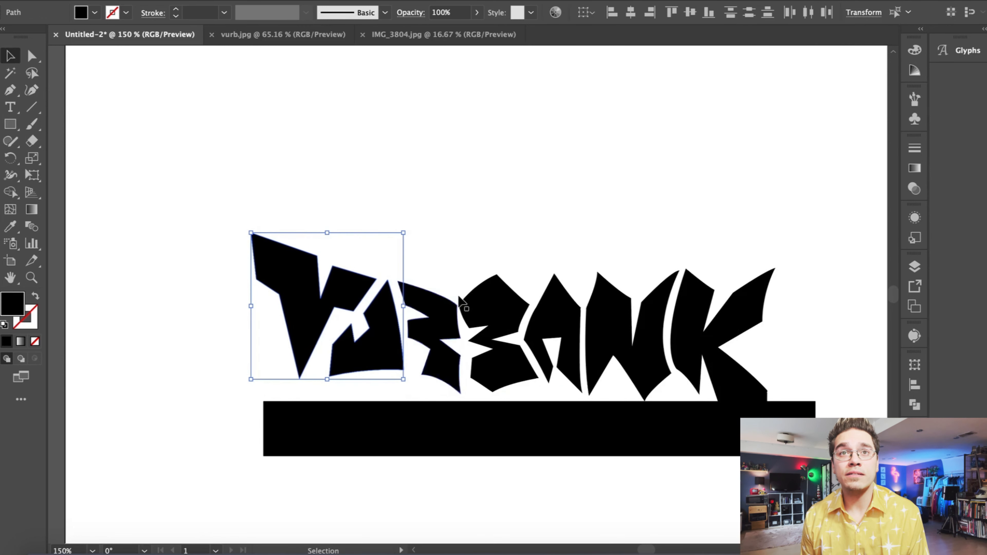
- Duplicate the guide bar above the wordmark and position both bars against the letters' tops and bottoms
click(478, 189)
click(612, 338)
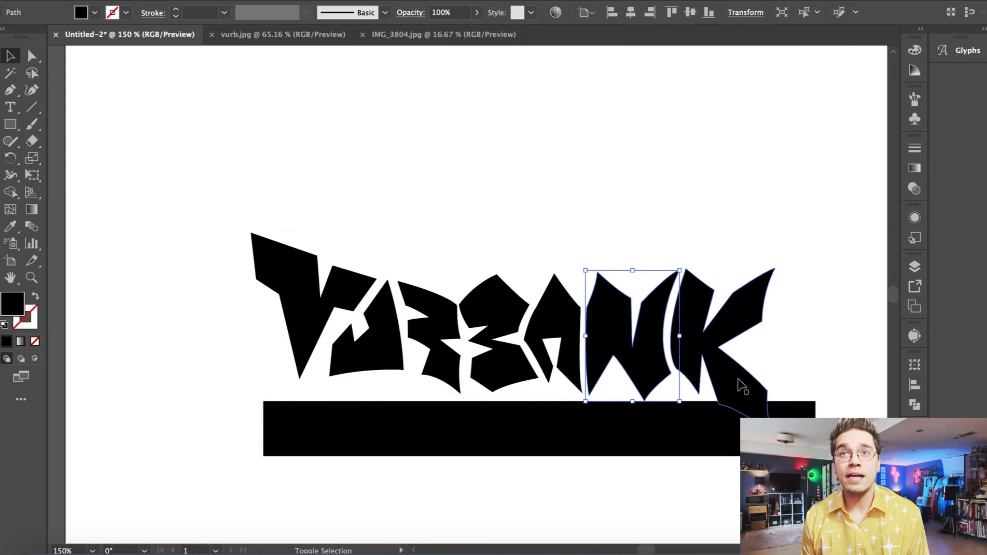
drag(577, 456, 577, 232)
drag(660, 438, 661, 466)
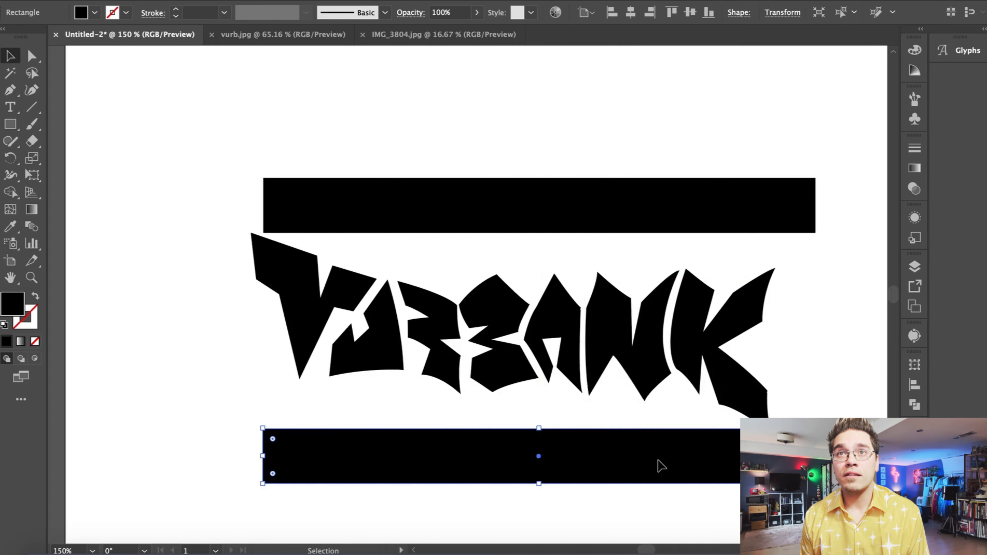
click(620, 121)
drag(392, 225, 396, 260)
drag(416, 465, 420, 430)
- Stretch the first two letters downward together until they nearly reach the lower guide bar
click(365, 373)
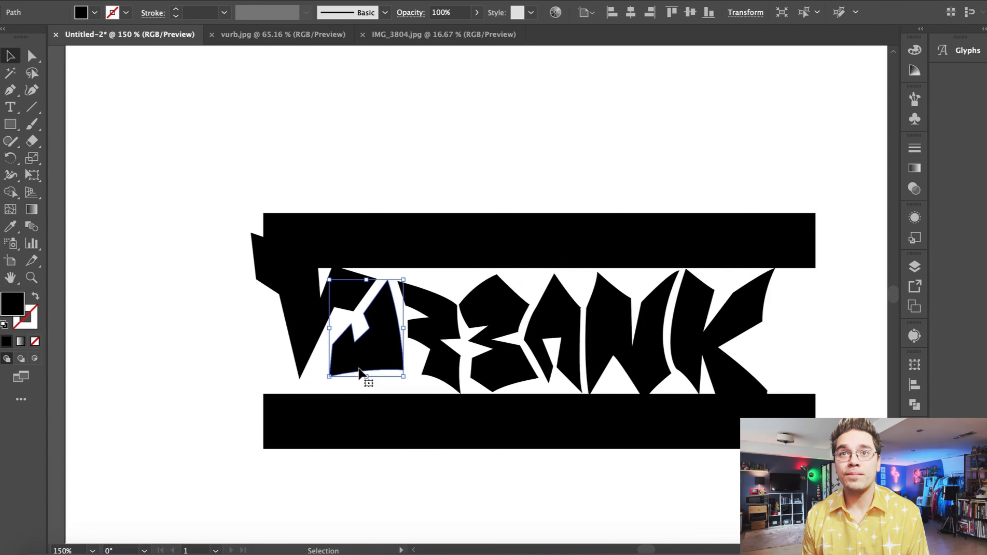
drag(327, 380, 327, 393)
click(227, 364)
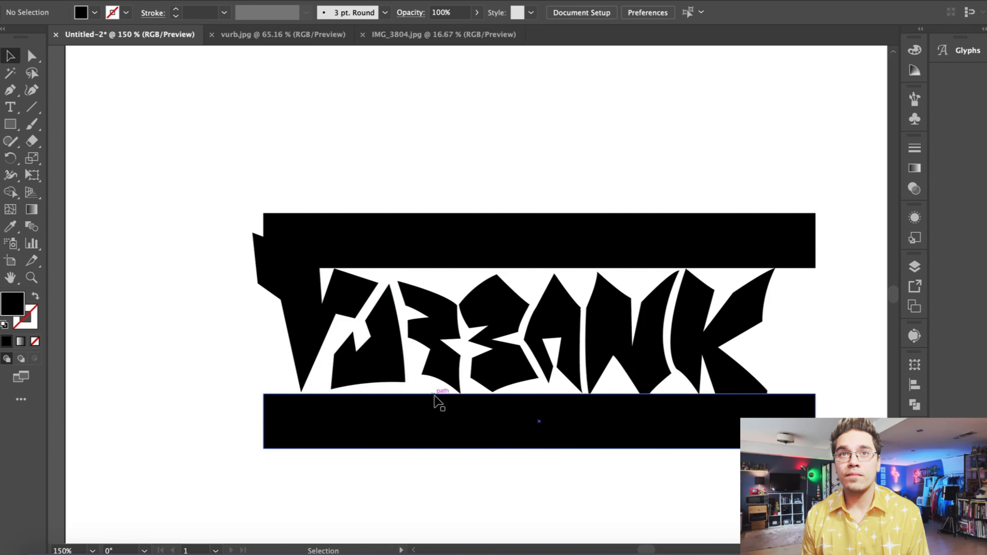
- Delete both guide bars around the wordmark
click(430, 403)
key(Delete)
click(452, 253)
key(Delete)
- Duplicate the wordmark straight above the original and group the copy's letters
key(ctrl+a)
key(ctrl+minus)
key(ctrl+minus)
key(ctrl+minus)
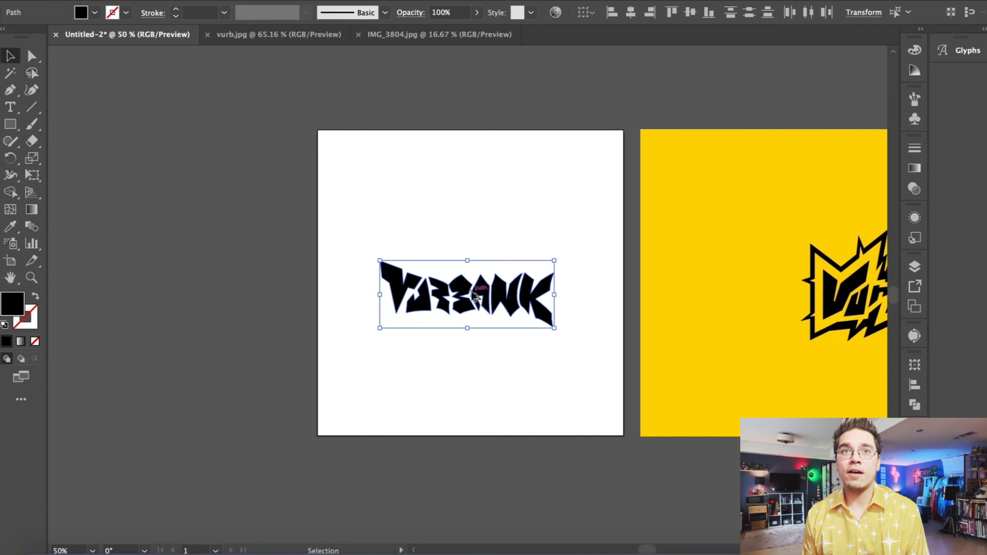
drag(472, 291, 472, 175)
click(157, 1)
click(176, 47)
click(259, 167)
- Select all letters of the lower wordmark and group them
key(ctrl+equal)
key(ctrl+equal)
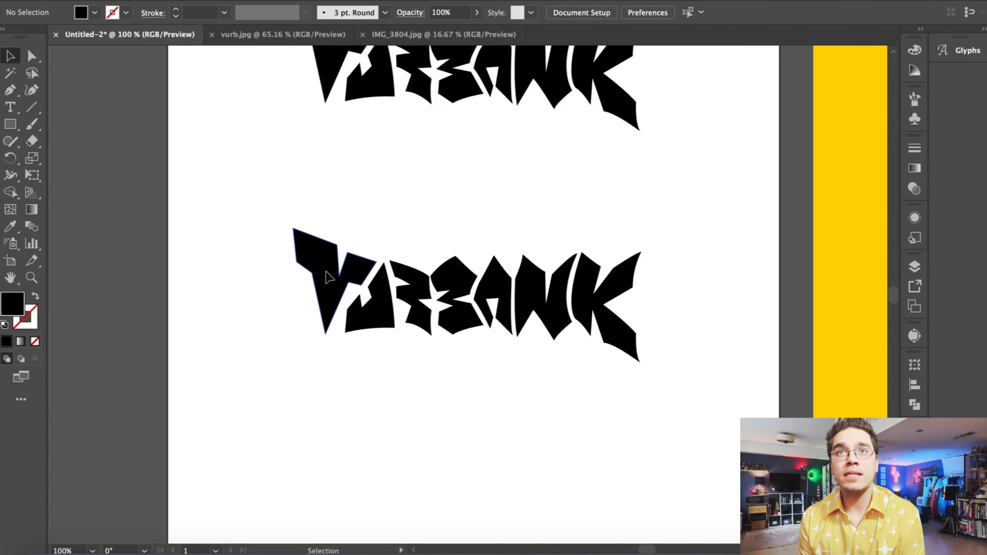
drag(257, 186, 658, 367)
click(176, 1)
click(182, 47)
- Round all corners of the lower wordmark slightly with the live corner control
key(super+equal)
key(super+equal)
key(super+equal)
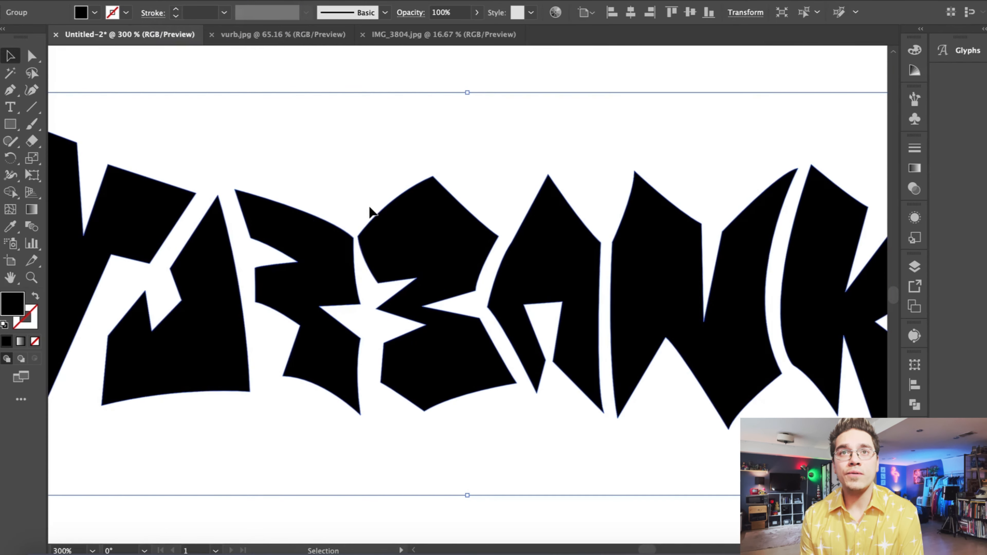
key(a)
drag(430, 191, 428, 195)
key(v)
click(427, 88)
key(super+minus)
key(super+minus)
key(super+minus)
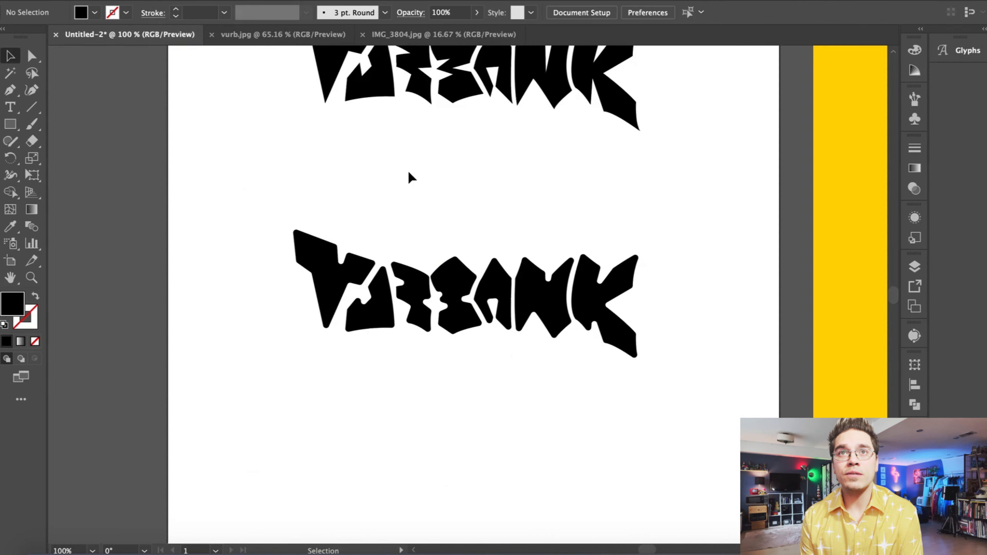
- Isolate the rounded wordmark group and check the corner radius at the fourth letter's inner point
key(super+equal)
key(super+equal)
click(423, 282)
double_click(428, 270)
click(436, 284)
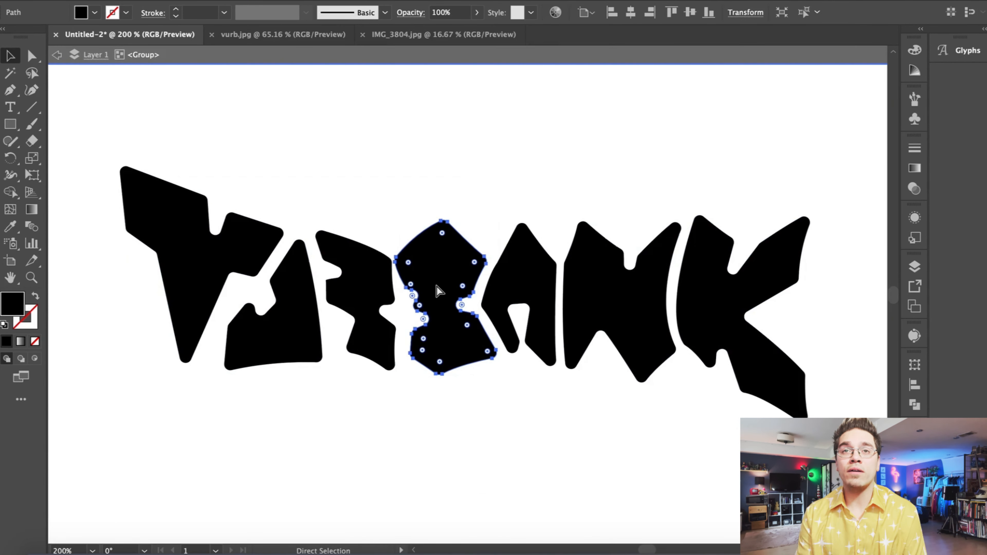
key(super+equal)
key(super+equal)
key(super+equal)
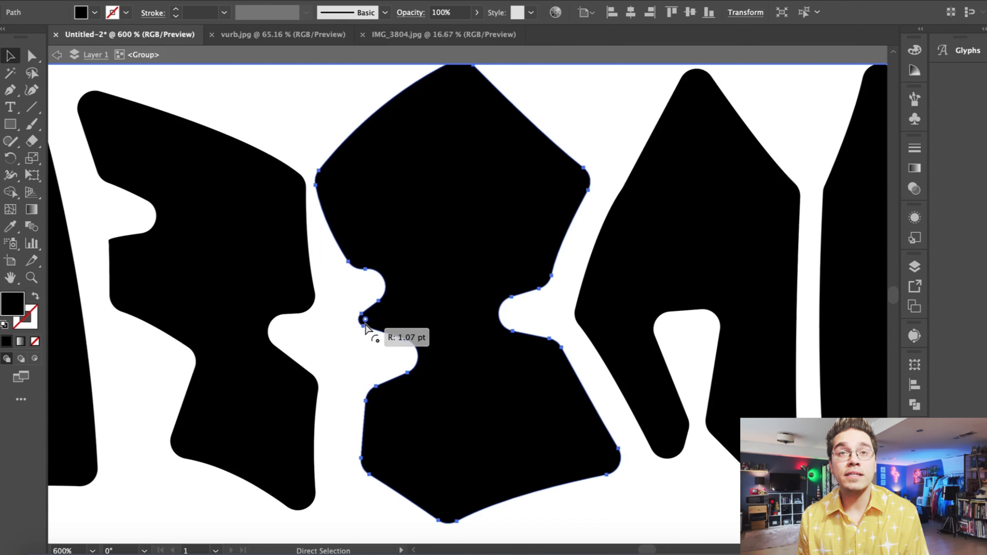
key(v)
click(330, 358)
- Adjust the last letters of the rounded wordmark to tighten their spacing
key(super+minus)
click(551, 300)
click(739, 291)
key(super+minus)
mouse_move(558, 299)
mouse_down()
mouse_move(546, 295)
mouse_move(570, 293)
mouse_up()
click(524, 116)
scroll(525, 116, left, 10)
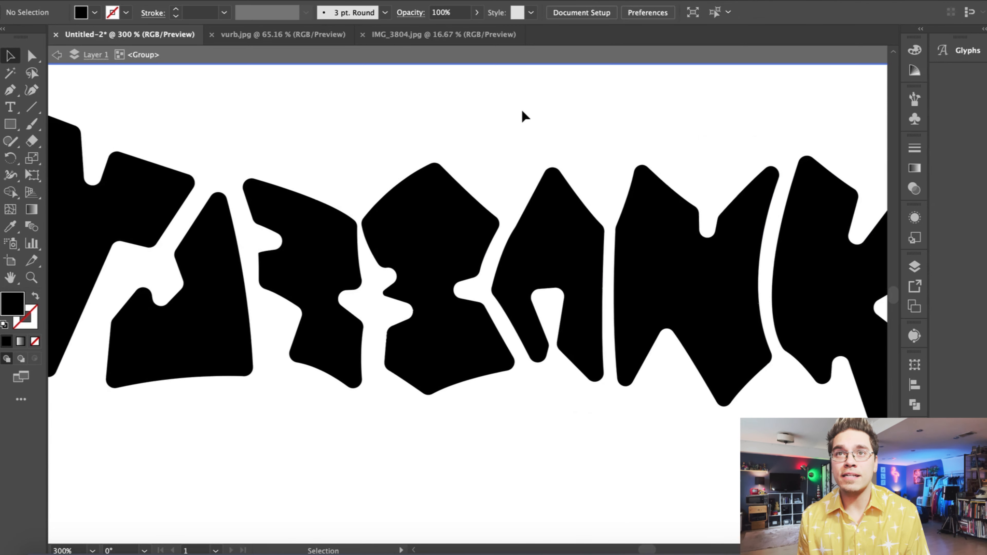
- Rotate the third letter slightly counterclockwise and reposition it between its neighbours
click(402, 248)
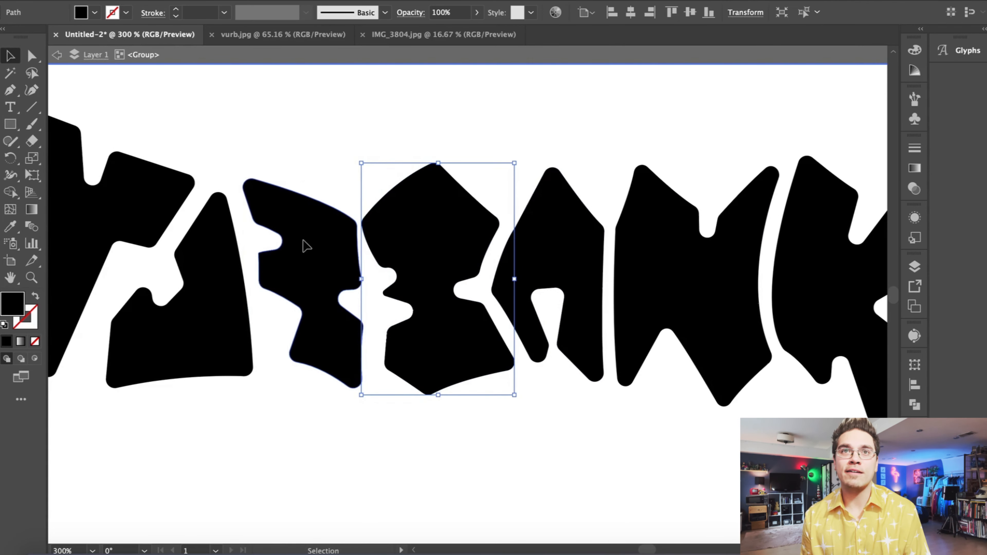
click(306, 246)
drag(236, 169, 231, 181)
drag(277, 214, 276, 221)
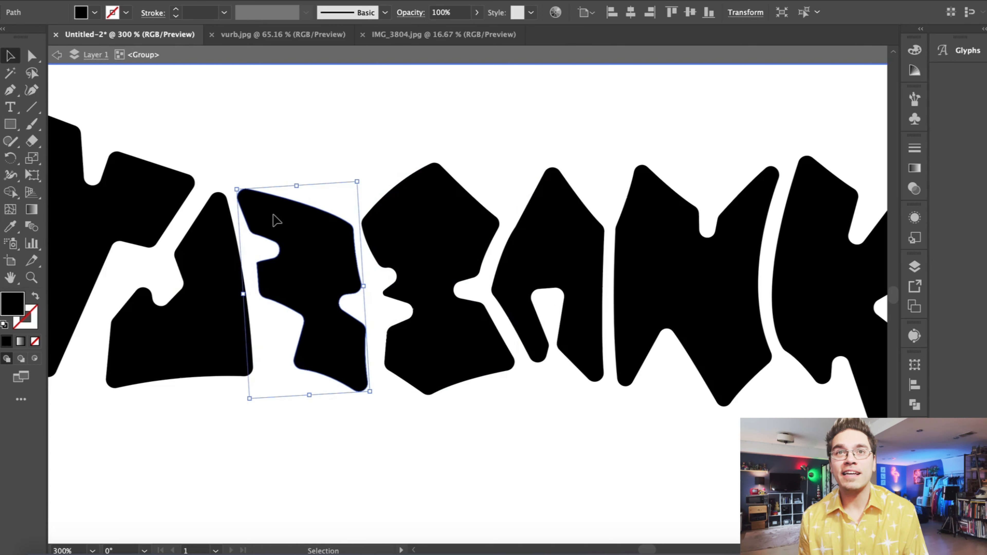
- Move the first letter slightly closer to the second and select all letters in the group
click(191, 257)
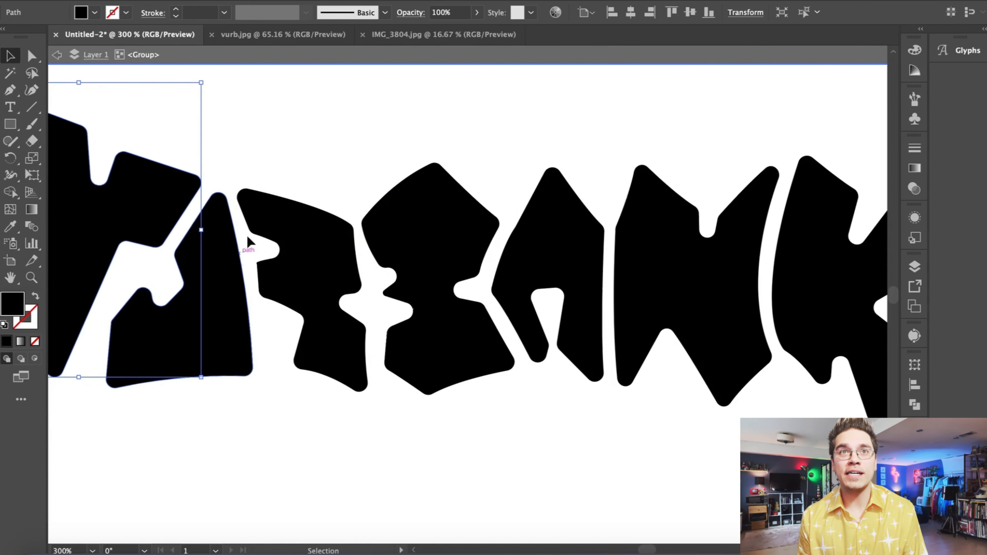
click(276, 154)
key(ctrl+minus)
key(ctrl+minus)
drag(777, 328, 777, 328)
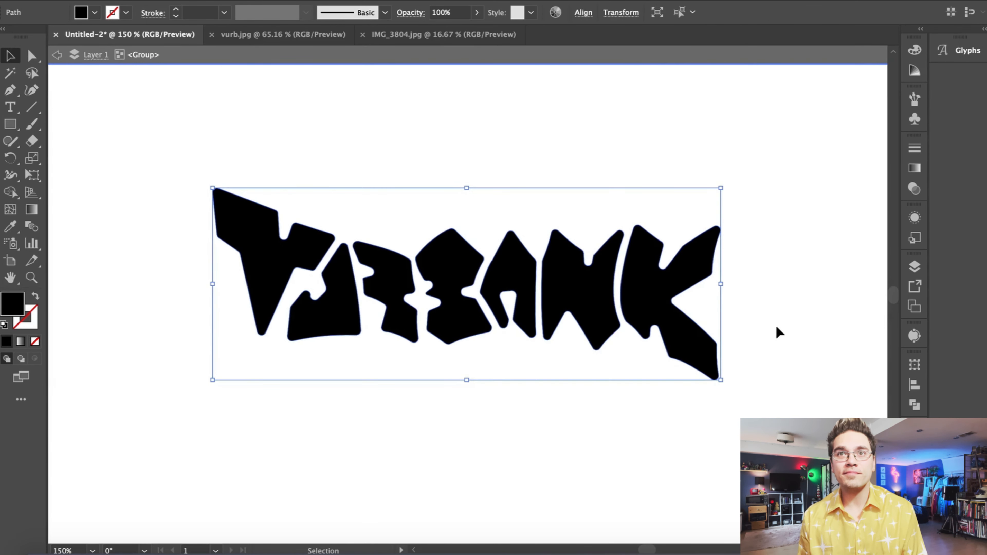
- Draw a small five-sided shape with the Pen tool in the upper middle of the letter A
click(463, 168)
key(ctrl+plus)
key(ctrl+plus)
key(ctrl+plus)
key(ctrl+plus)
scroll(463, 168, right, 3)
key(p)
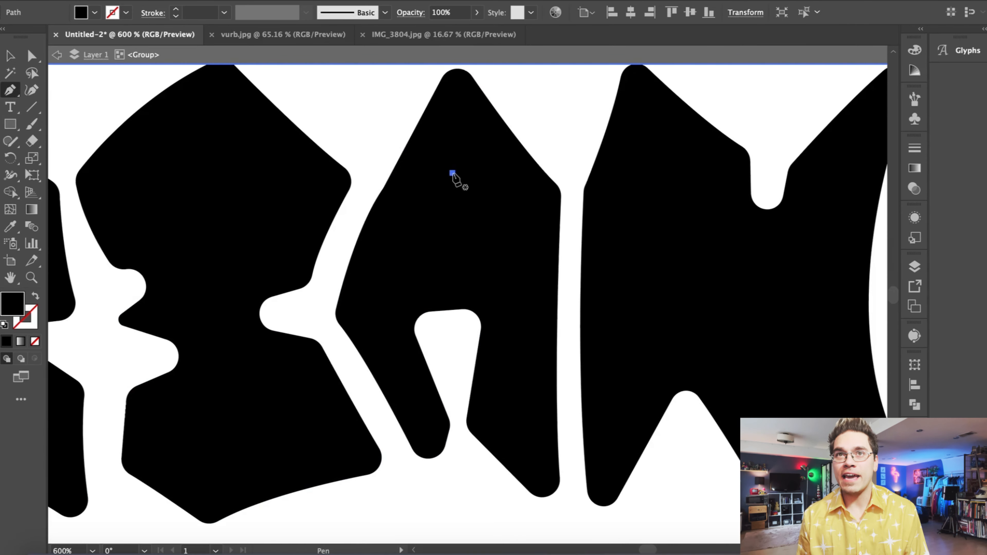
drag(452, 172, 482, 205)
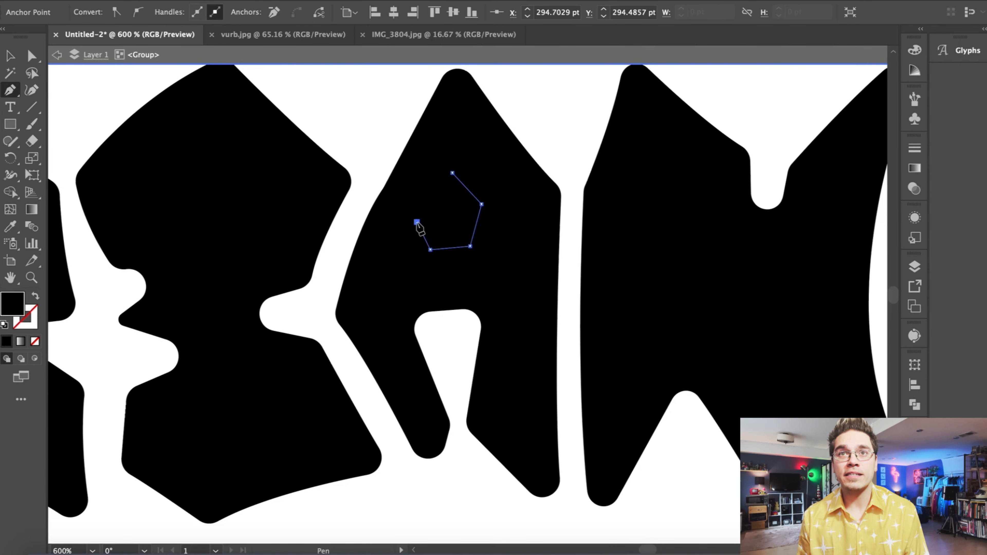
- Leave group isolation and ungroup the rounded wordmark
double_click(452, 157)
double_click(358, 117)
click(336, 204)
click(386, 170)
click(443, 144)
click(166, 1)
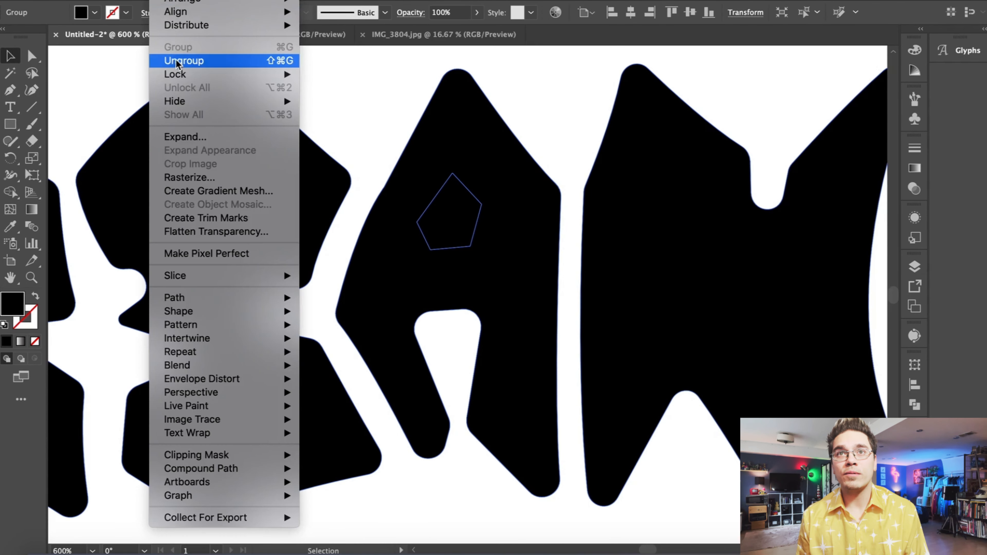
click(177, 60)
click(326, 97)
- Subtract the five-sided shape from the letter A with Pathfinder to cut out its counter
click(464, 224)
shift+click(466, 138)
click(338, 1)
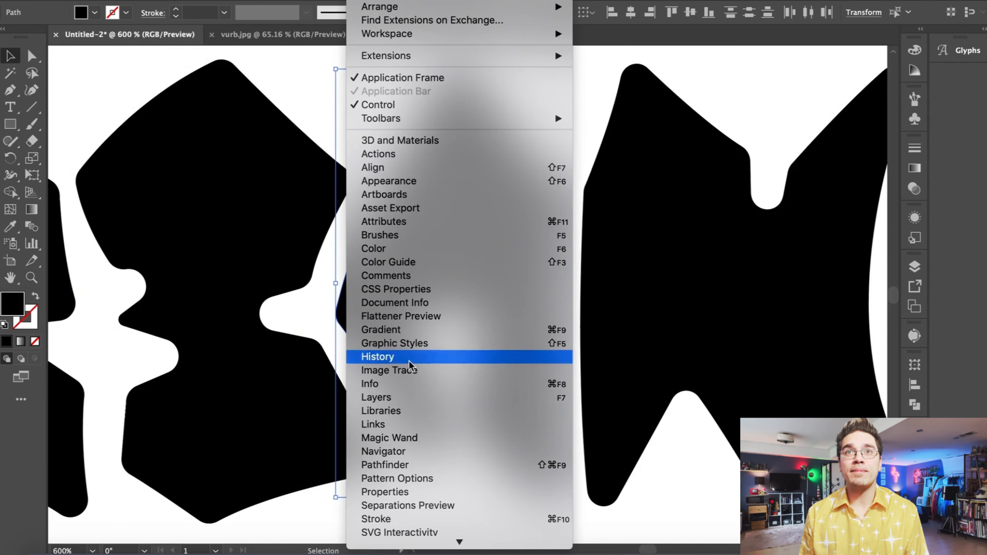
click(416, 465)
click(768, 396)
- Round the corners of the A's five-sided counter with a radius of 1
click(452, 187)
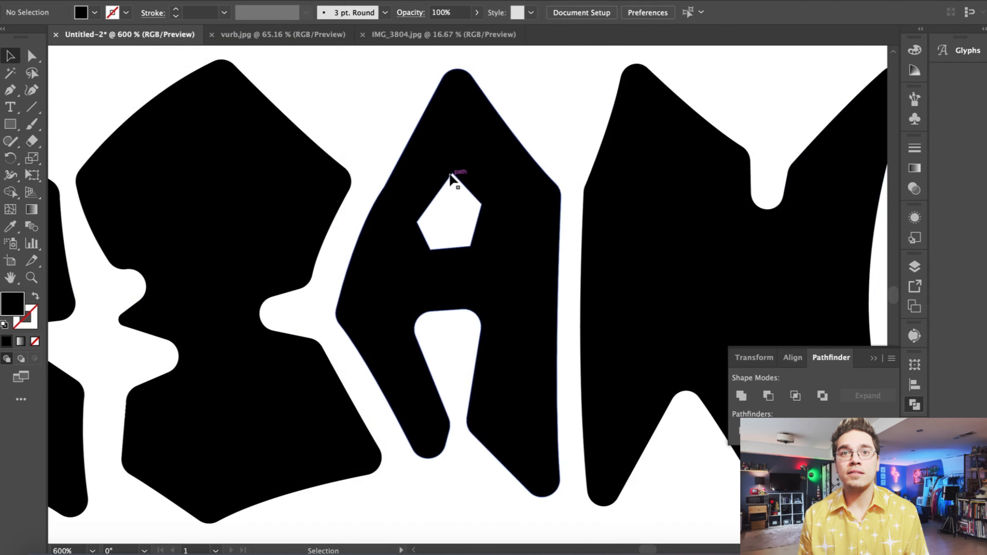
key(a)
click(448, 171)
double_click(453, 189)
text(10)
key(Return)
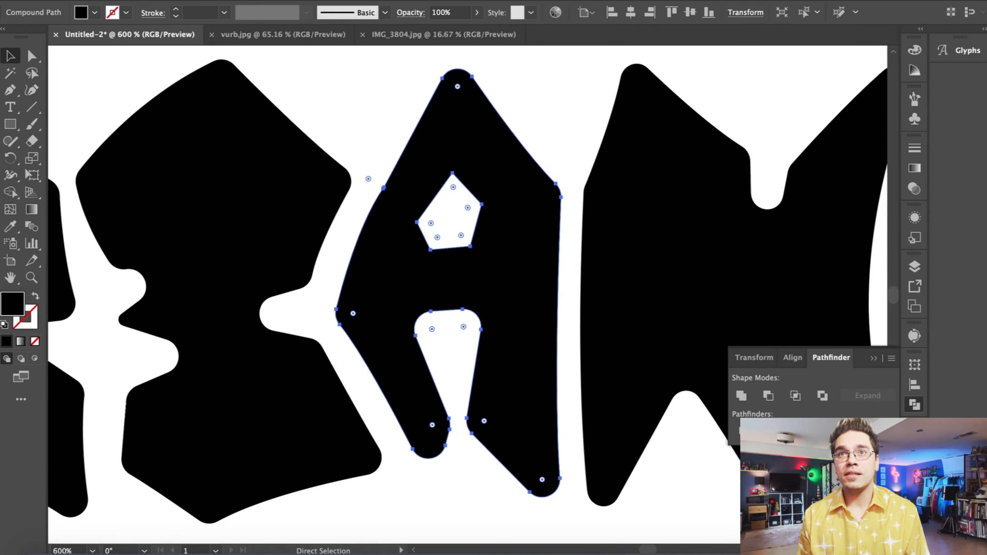
double_click(468, 207)
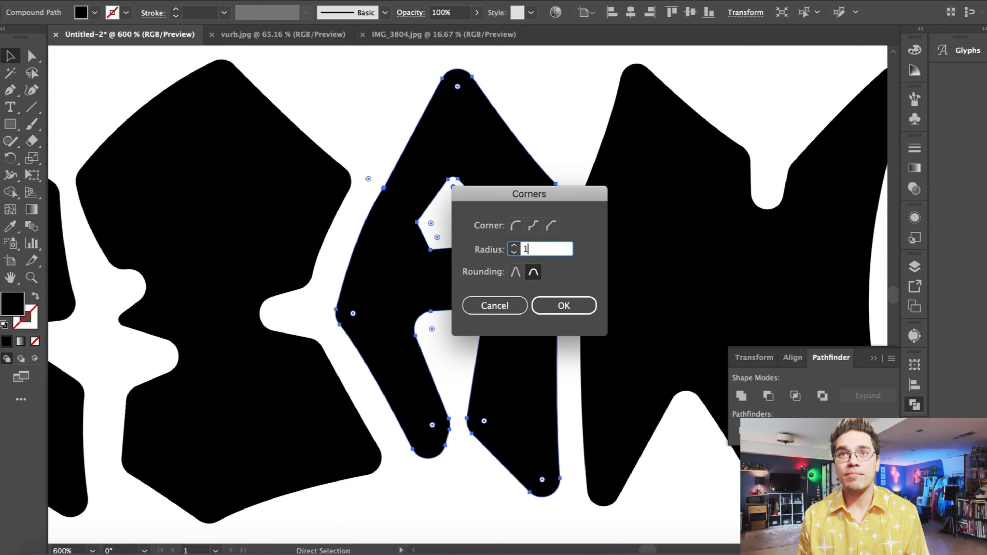
key(Return)
double_click(438, 237)
key(Return)
double_click(431, 224)
key(Return)
click(373, 131)
- Group all letters of the rounded wordmark
key(super+minus)
key(super+minus)
key(super+minus)
key(super+minus)
key(super+minus)
key(super+minus)
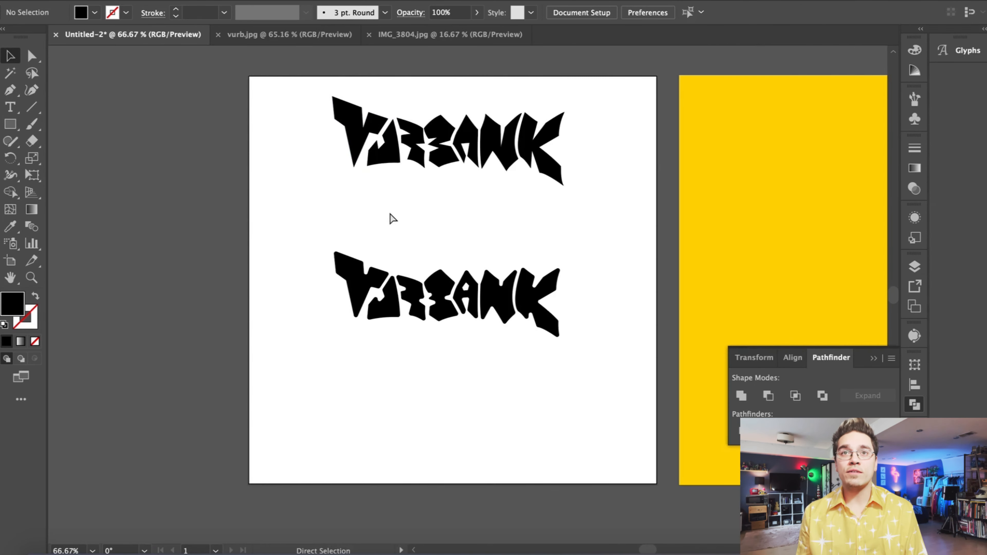
key(super+plus)
key(super+plus)
key(super+minus)
key(super+minus)
key(super+plus)
drag(232, 225, 664, 345)
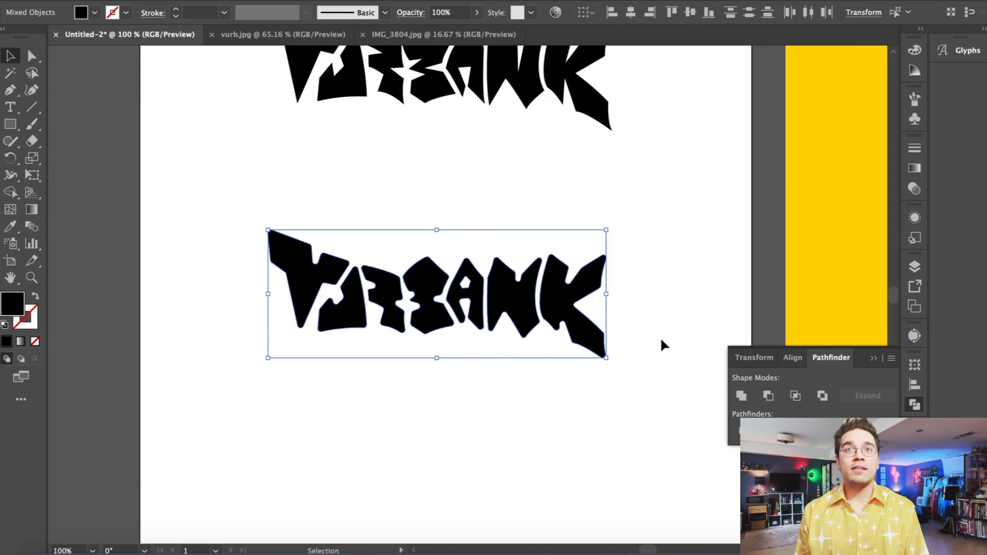
click(158, 1)
click(187, 47)
- Paste a copy of the rounded wordmark with a thick black stroke and move it below the original
key(super+c)
key(super+v)
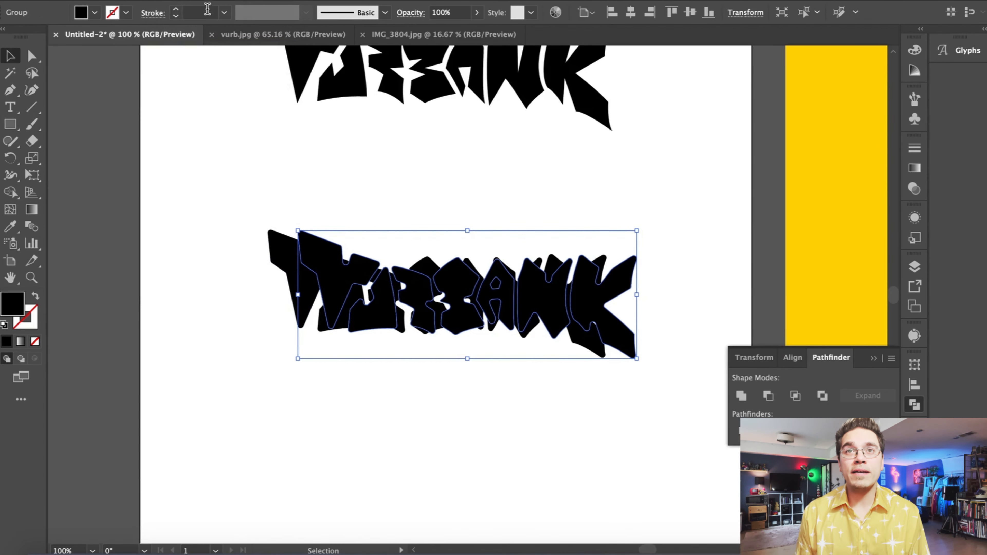
click(177, 9)
click(177, 9)
click(177, 9)
click(177, 10)
click(177, 9)
drag(330, 275, 309, 399)
- Cut and repaste the original wordmark in front, fill it white and place it over the thick black copy
click(304, 251)
key(super+x)
key(super+v)
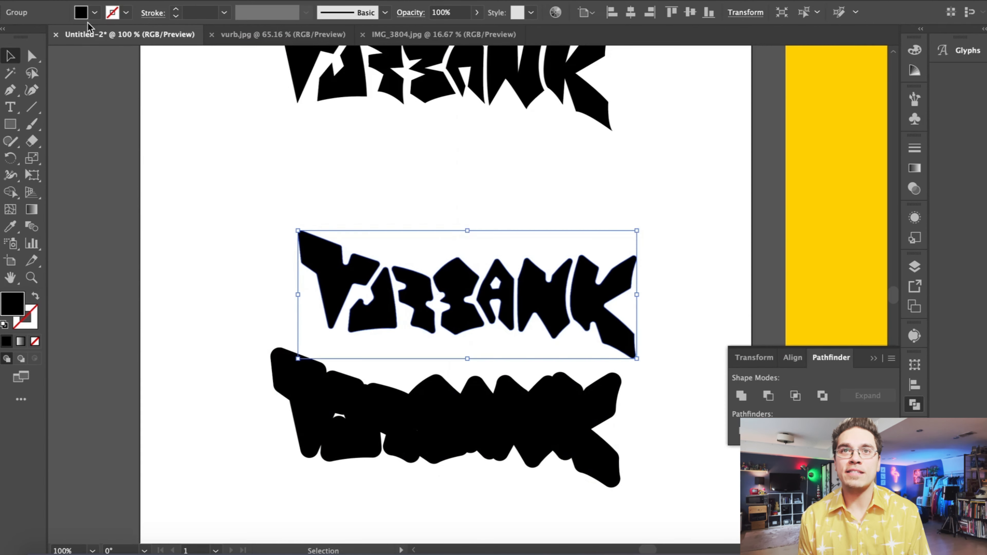
click(85, 14)
click(24, 36)
drag(331, 262, 311, 379)
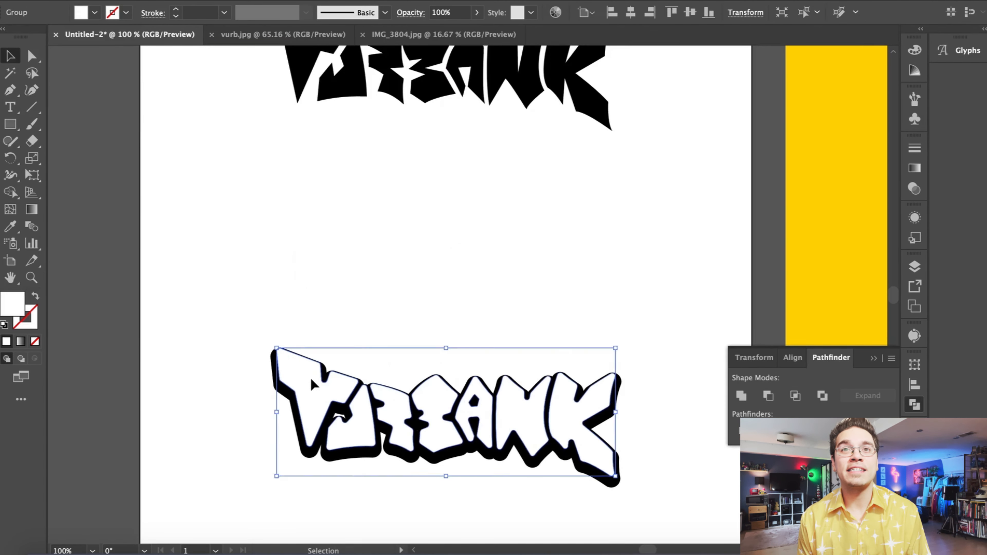
- Increase the stroke of the black wordmark behind the white letters to 12 pt
key(super+=)
key(a)
key(super+=)
click(325, 127)
click(374, 238)
click(330, 74)
click(388, 418)
click(176, 11)
click(176, 10)
click(271, 106)
key(super+minus)
key(super+minus)
key(super+minus)
key(super+minus)
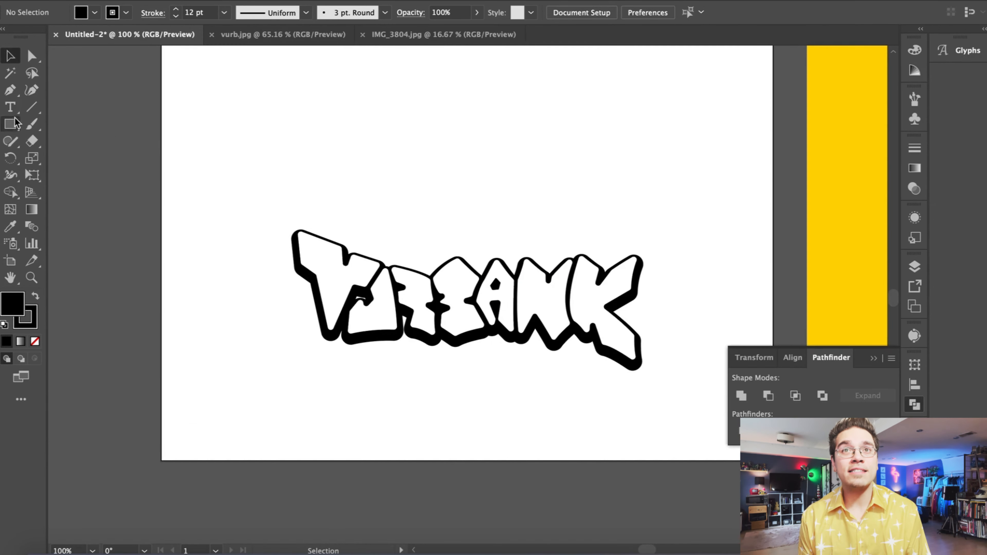
- Fill the gap between the first two letters with a small black rectangle behind the white lettering
click(10, 90)
click(10, 124)
key(super+=)
drag(237, 292, 273, 312)
key(super+z)
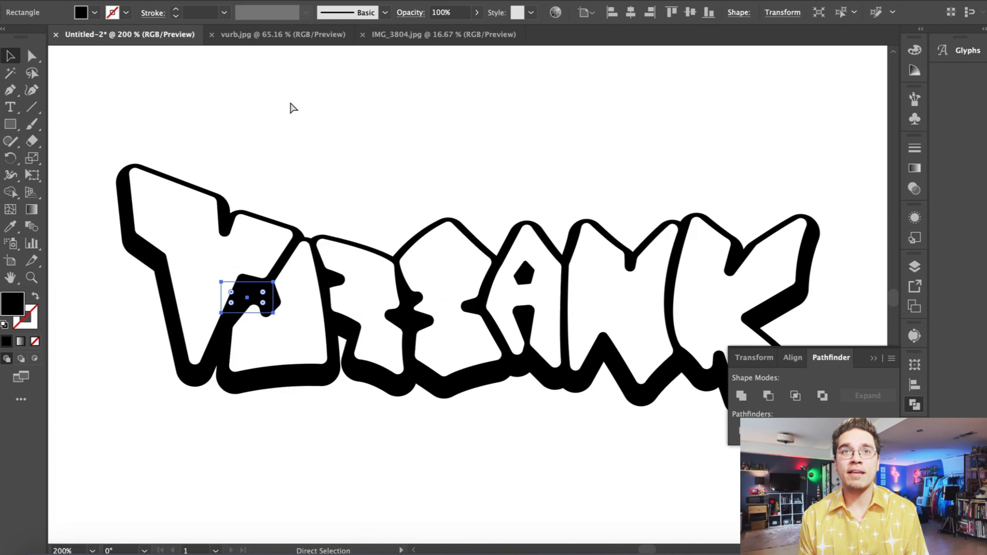
- Group the white lettering, its black outline and the filler rectangle together
key(super+minus)
drag(665, 379, 666, 379)
click(167, 1)
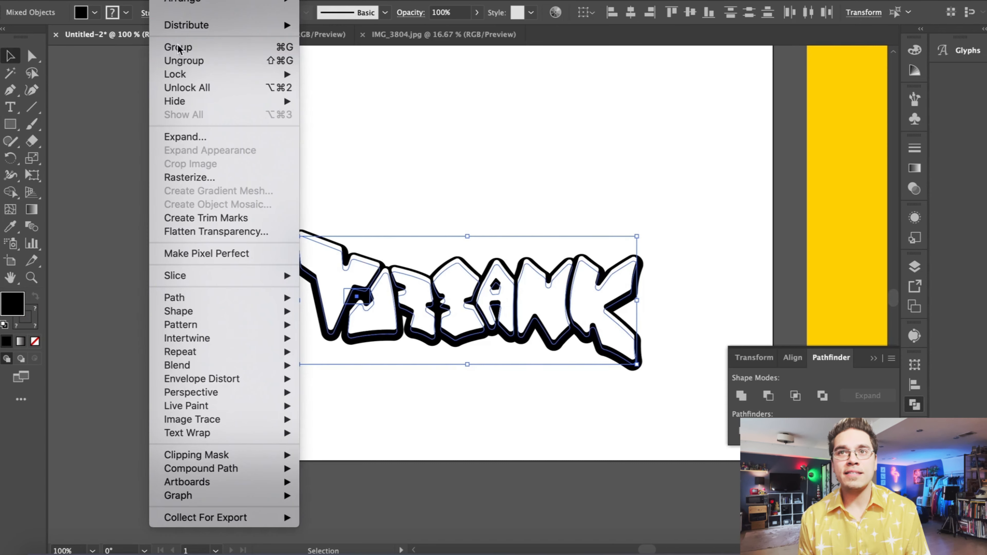
click(183, 49)
click(426, 159)
- Put away the Pathfinder options and examine the outlined wordmark and the space around it
key(super+minus)
key(super+minus)
scroll(426, 160, right, 5)
key(super+equal)
key(super+equal)
key(super+equal)
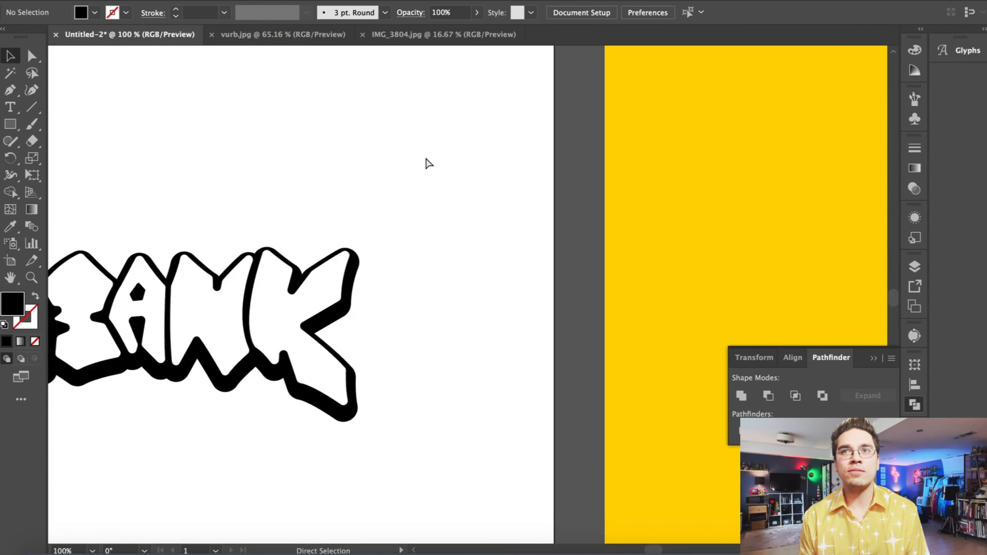
scroll(424, 161, left, 10)
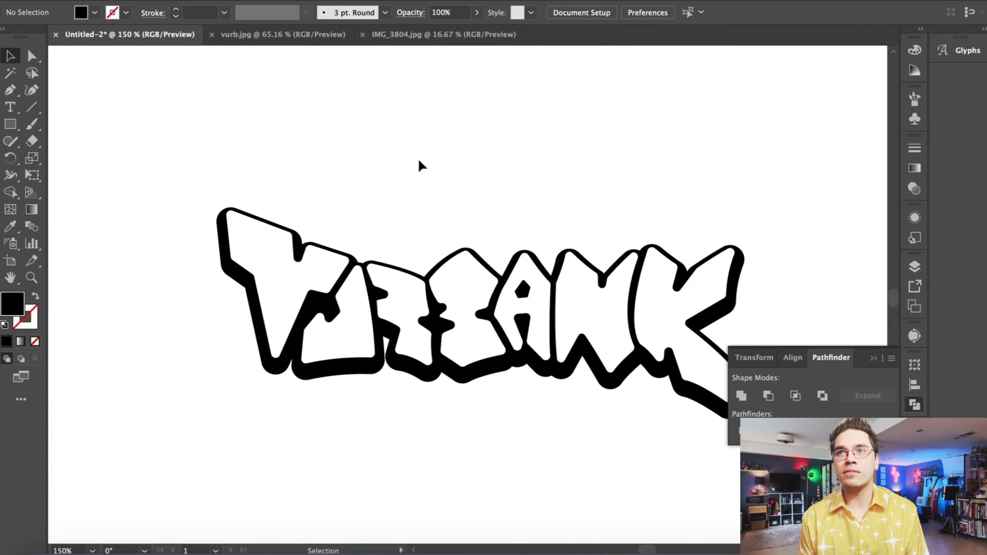
click(876, 359)
key(super+minus)
key(super+minus)
scroll(663, 167, right, 10)
scroll(663, 167, left, 10)
key(super+equal)
key(super+equal)
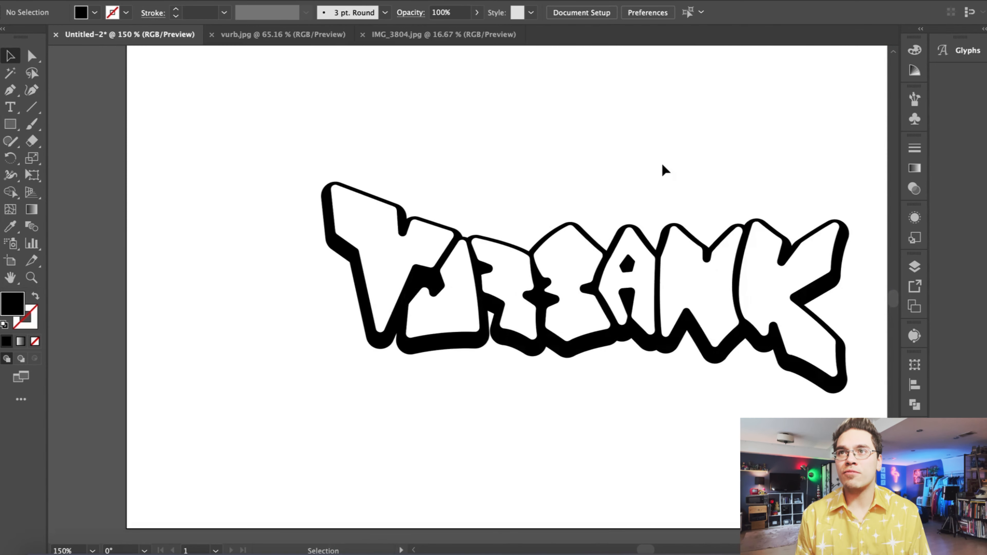
- Draw a black four-sided spike with the Pen tool beside the upper arm of the K
scroll(666, 170, right, 5)
click(666, 242)
click(714, 218)
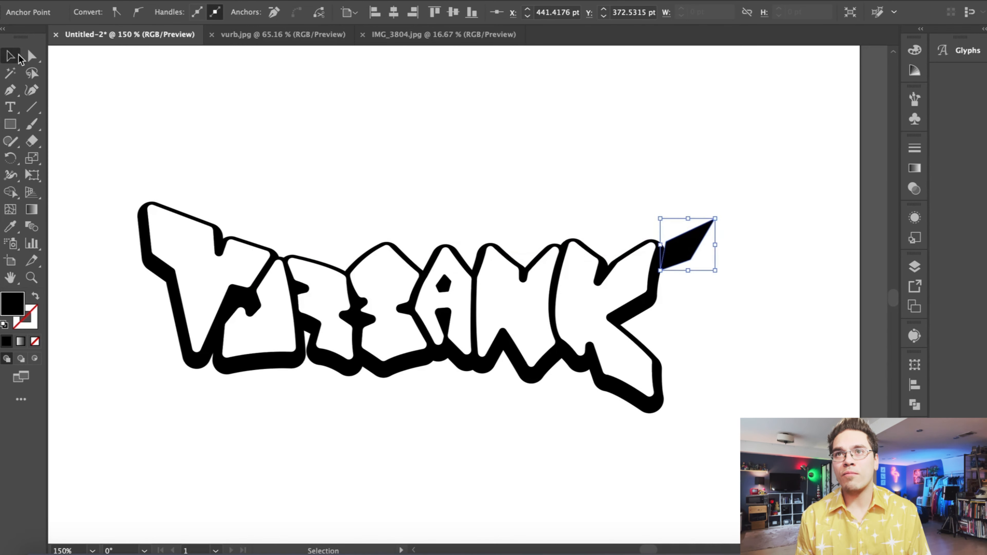
click(415, 133)
- Rotate the spike slightly counterclockwise and fit it, enlarged and with rounded corners, against the tip of the K's upper arm
key(super+equal)
key(super+equal)
scroll(415, 132, right, 5)
click(682, 211)
drag(631, 148, 629, 153)
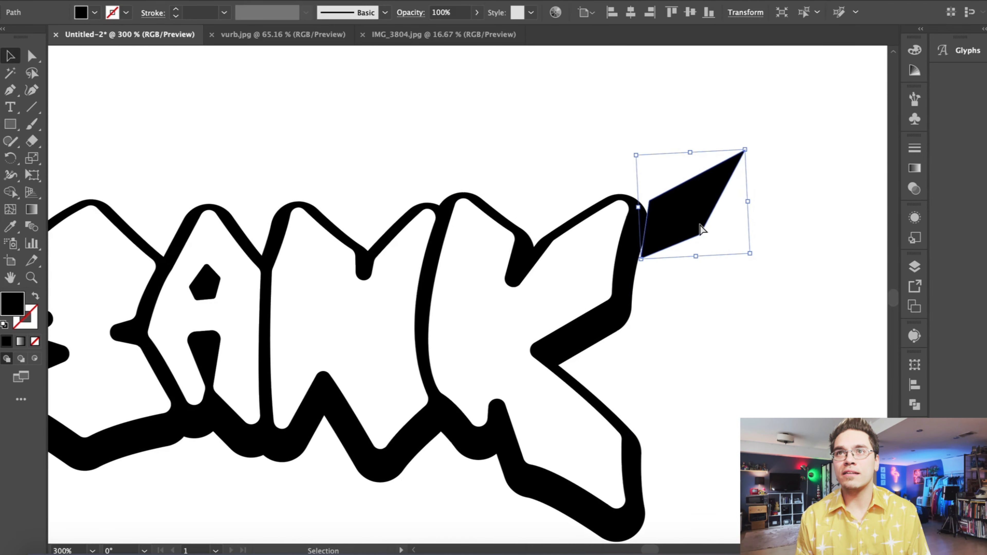
drag(693, 199, 656, 209)
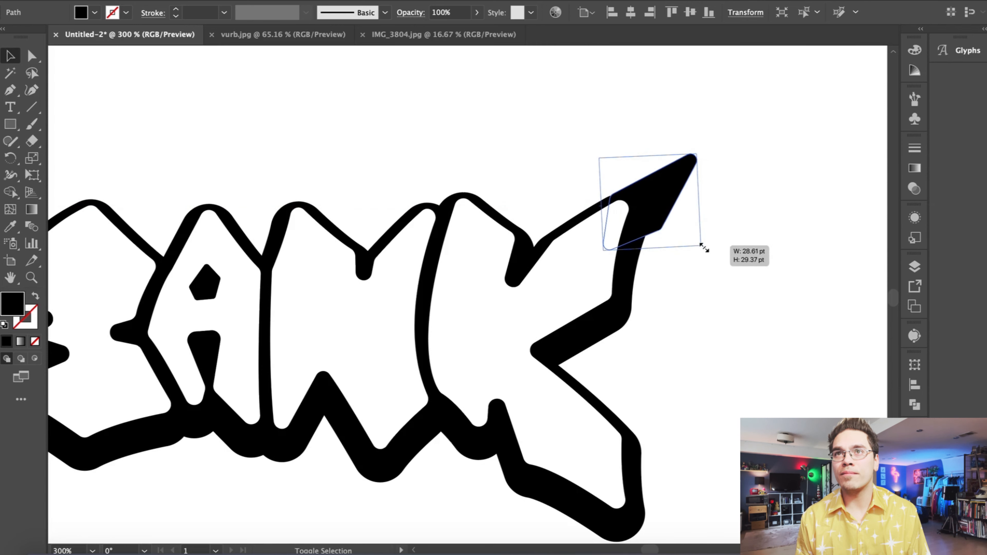
drag(704, 247, 864, 285)
click(682, 135)
- Duplicate the spike below itself, shrink the copy and fit it against the underside of the K's upper arm
drag(669, 232, 657, 329)
drag(740, 236, 713, 245)
drag(687, 297, 647, 297)
shift+click(680, 208)
drag(588, 347, 599, 337)
click(725, 371)
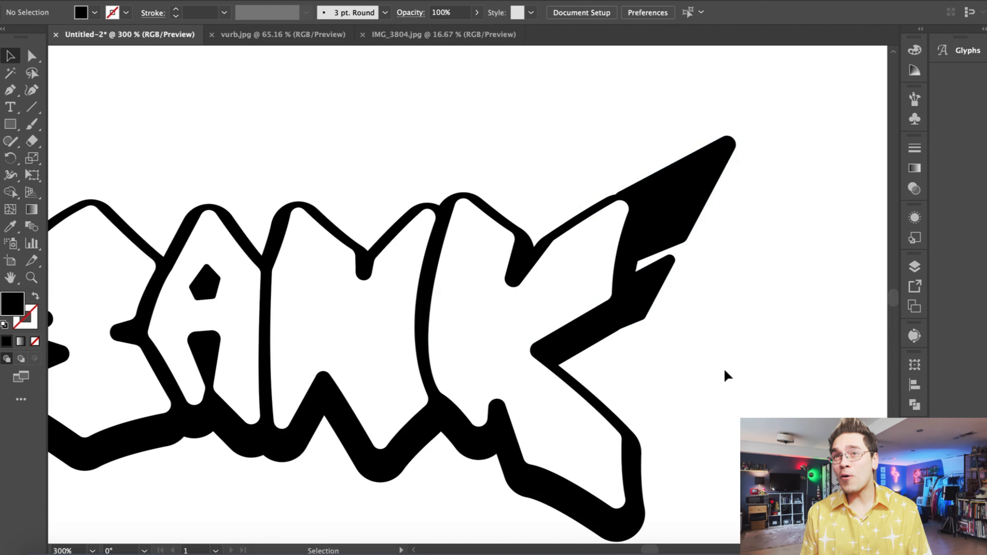
- Copy both spikes to the space above the first letter and reflect the copy horizontally
key(super+1)
drag(537, 312, 536, 310)
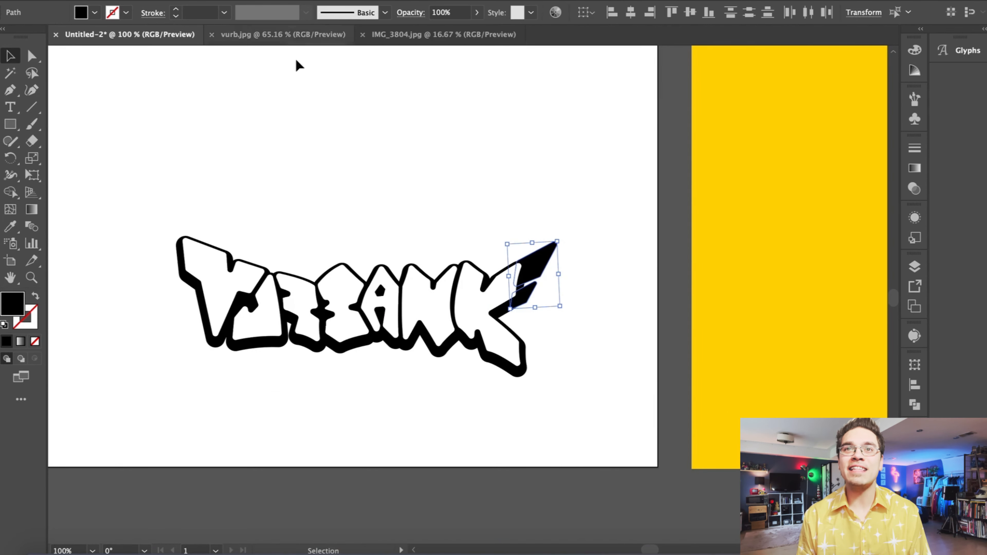
drag(534, 268, 184, 156)
click(164, 0)
mouse_move(171, 0)
click(333, 37)
key(Return)
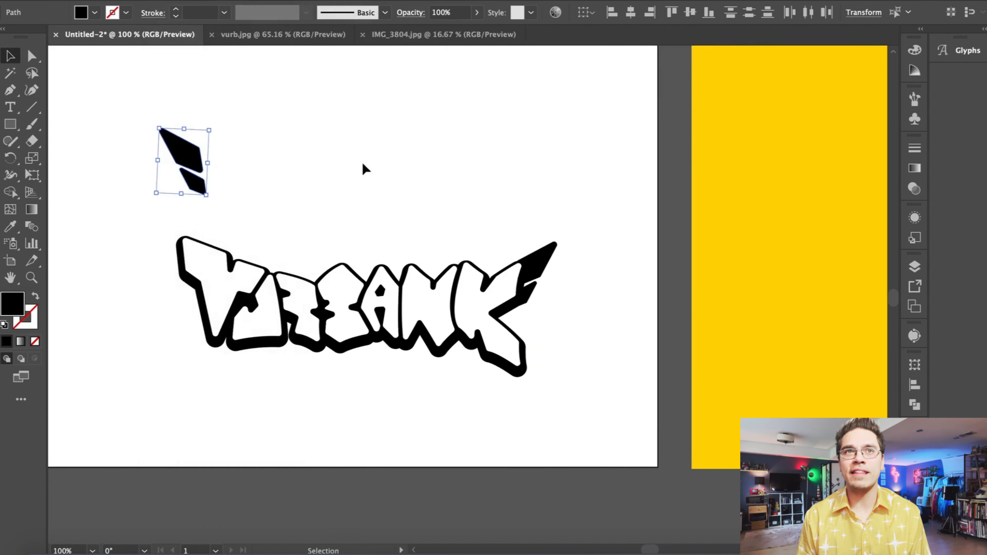
- Move the mirrored spikes onto the upper left corner of the first letter, aligned with its outline
key(super+plus)
key(super+plus)
drag(459, 204, 401, 333)
key(super+plus)
key(super+plus)
key(super+plus)
key(super+plus)
drag(470, 225, 466, 225)
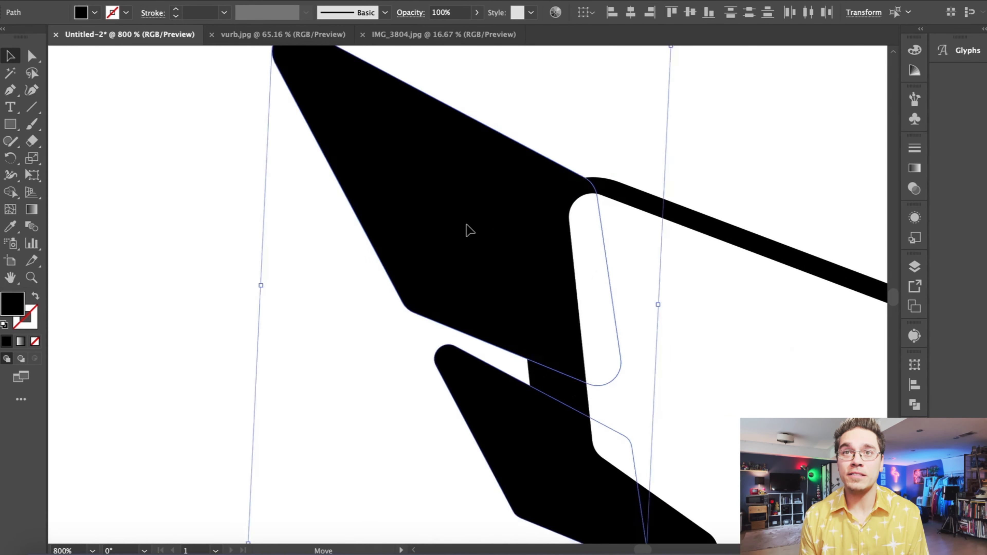
click(365, 311)
- Group the two spikes attached to the first letter
key(super+minus)
key(super+minus)
key(super+minus)
key(super+minus)
key(super+minus)
key(super+minus)
scroll(365, 310, right, 5)
scroll(365, 310, down, 1)
click(239, 227)
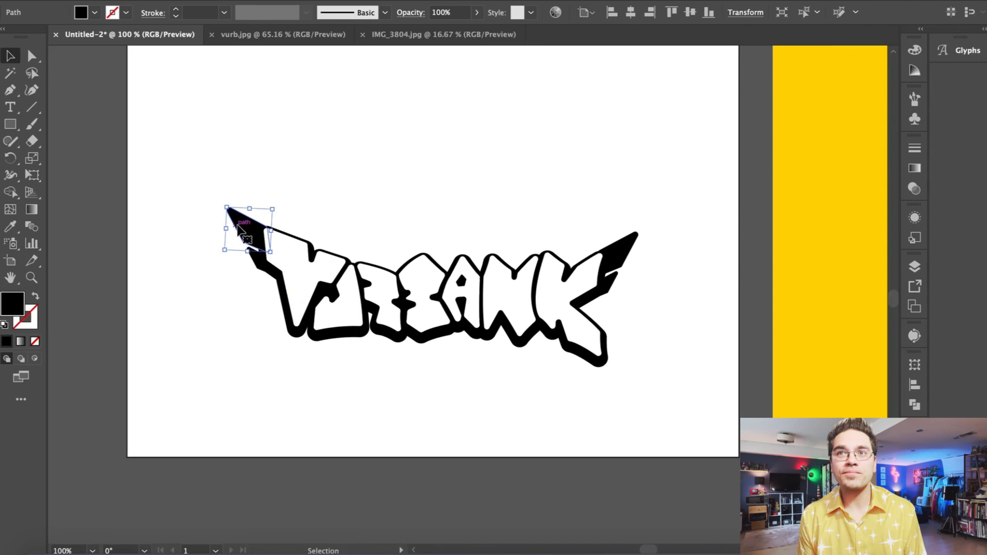
click(158, 0)
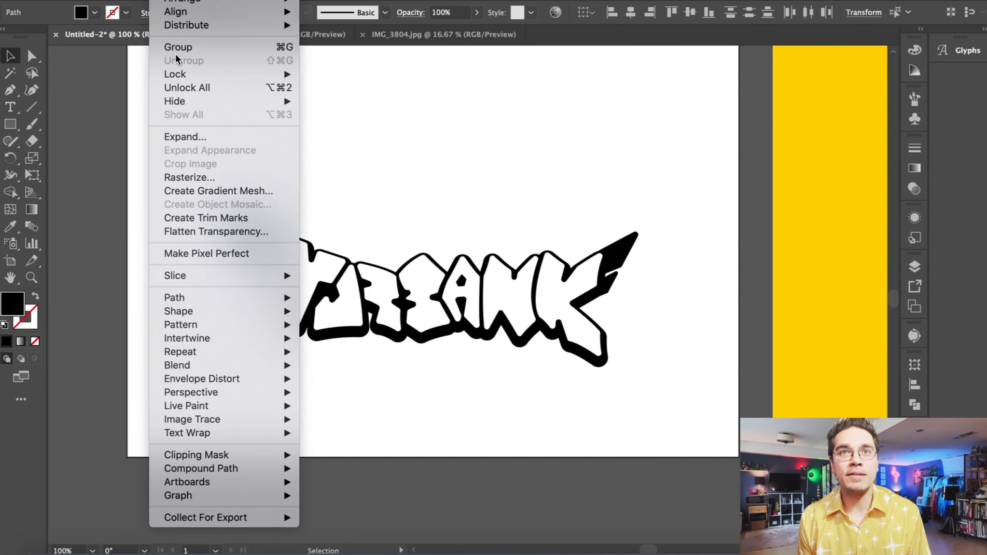
click(175, 48)
- Copy the grouped spikes beside the K's lower leg and reflect the copy both horizontally and vertically
drag(256, 228, 644, 362)
click(157, 0)
mouse_move(176, 0)
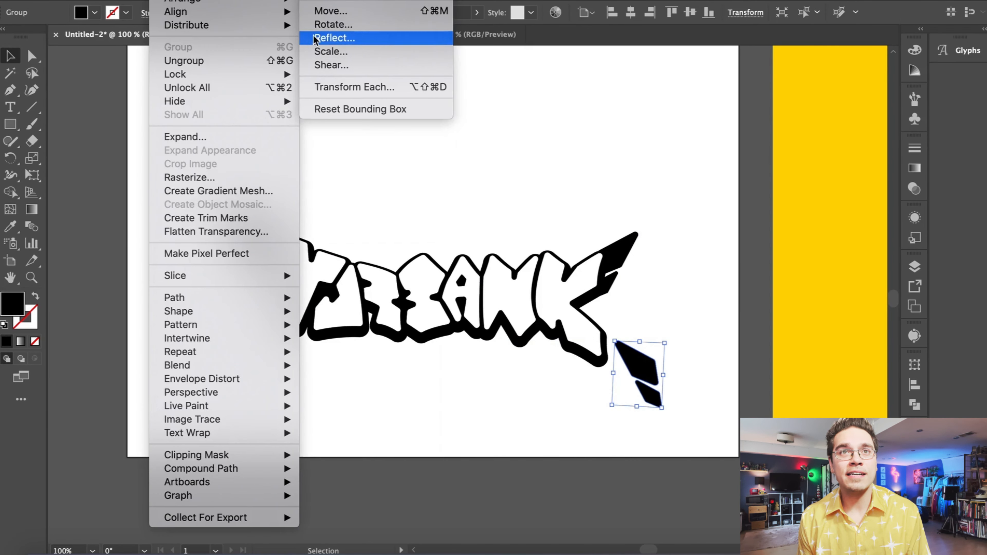
click(320, 38)
key(Return)
click(158, 1)
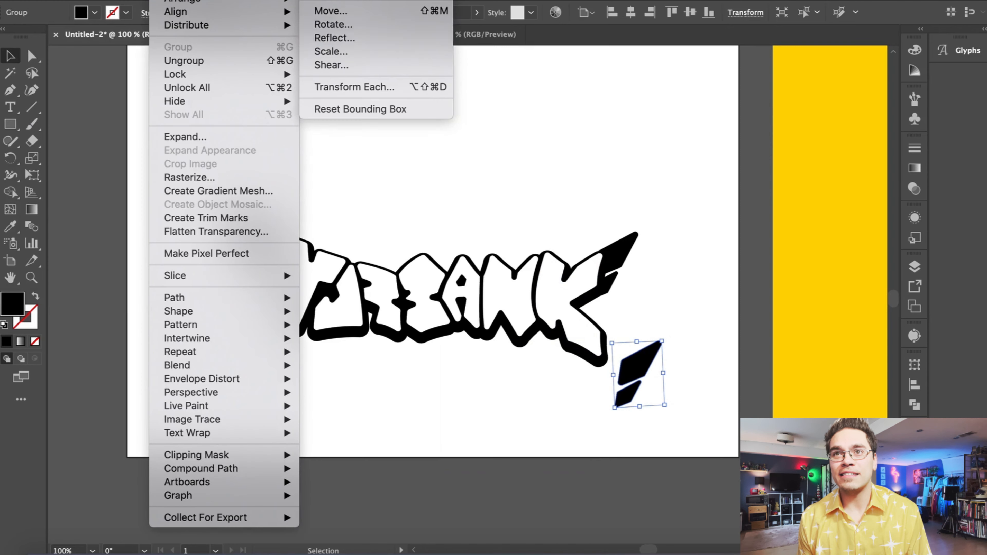
click(334, 38)
key(Return)
- Rotate the copied spikes slightly and fit them against the end of the K's lower leg
drag(489, 307, 444, 278)
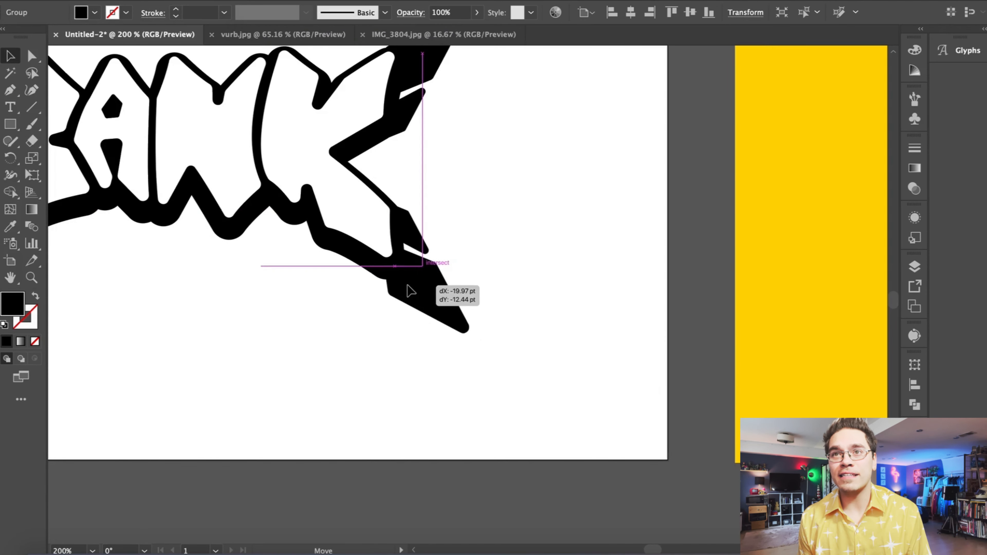
drag(419, 332, 356, 297)
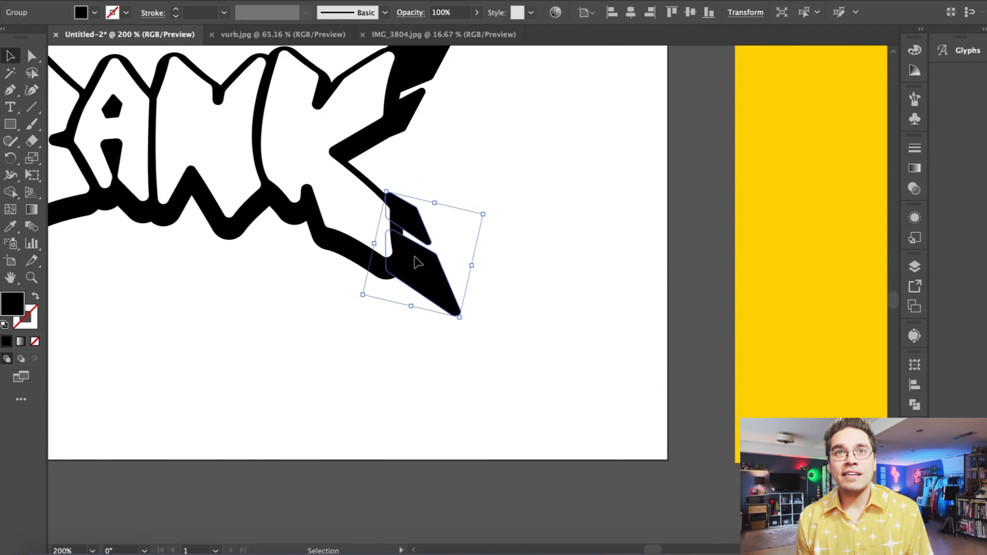
drag(414, 265, 410, 268)
drag(348, 305, 346, 303)
click(350, 313)
key(super+minus)
key(super+minus)
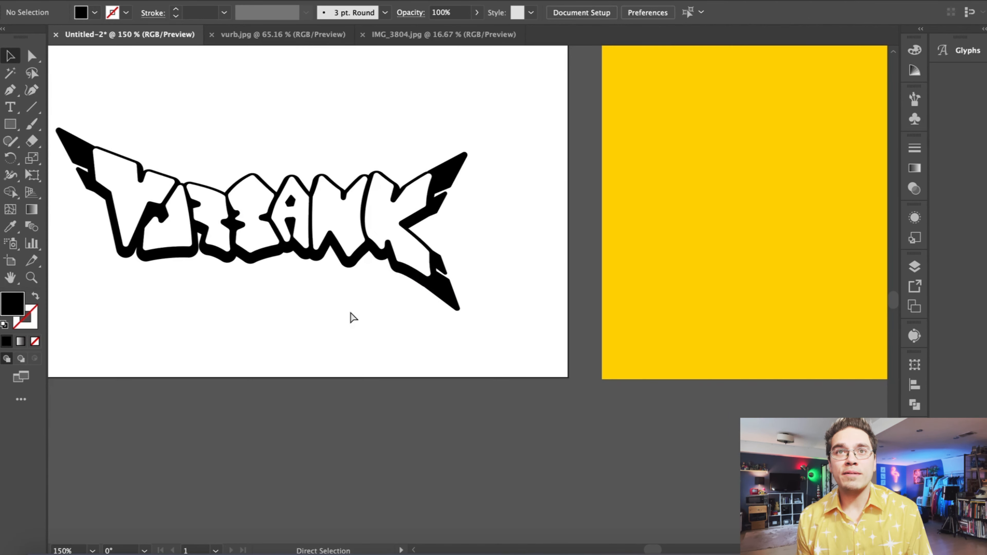
- Place a copy of the K's grouped spikes below the first letters and reflect the copy horizontally
key(super+equal)
drag(562, 309, 161, 331)
scroll(161, 330, left, 4)
scroll(161, 331, up, 1)
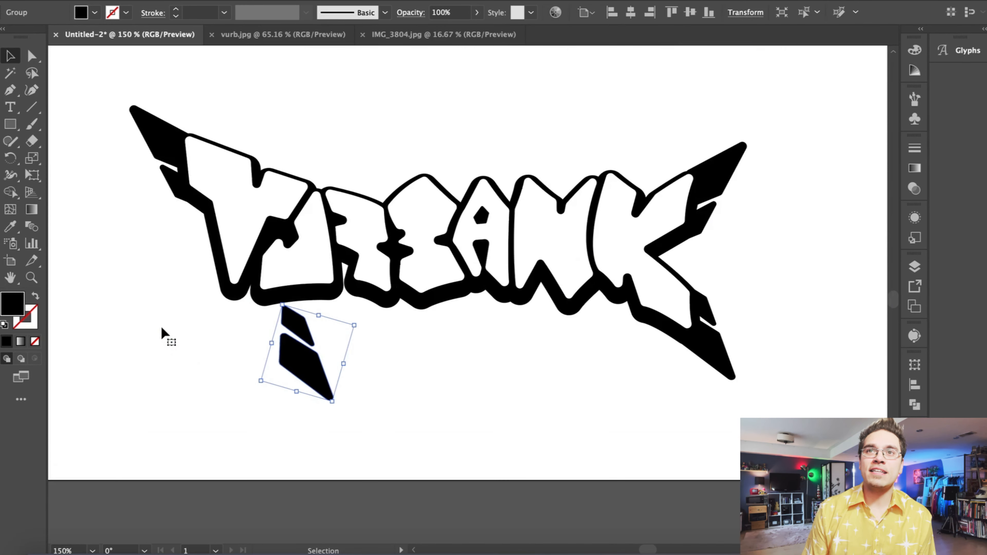
click(161, 0)
mouse_move(183, 0)
click(327, 35)
click(46, 103)
click(184, 249)
- Move the reflected spikes onto the bottom of the first letter's leg, rotate them to point down-left and nudge them into place
drag(314, 360, 213, 298)
drag(178, 347, 195, 360)
key(Down)
key(Down)
key(Down)
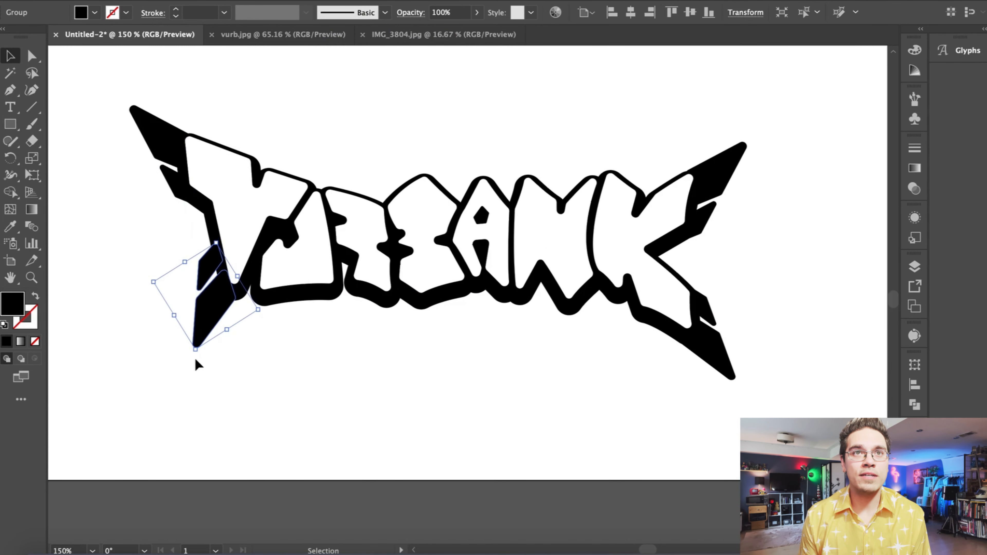
key(Right)
key(Right)
- Fine-tune the position and angle of the lower spikes so they merge with the first letter's outline, and deselect them
click(129, 322)
key(super+equal)
key(super+equal)
key(super+equal)
scroll(129, 323, left, 8)
drag(338, 382, 347, 378)
drag(238, 375, 229, 379)
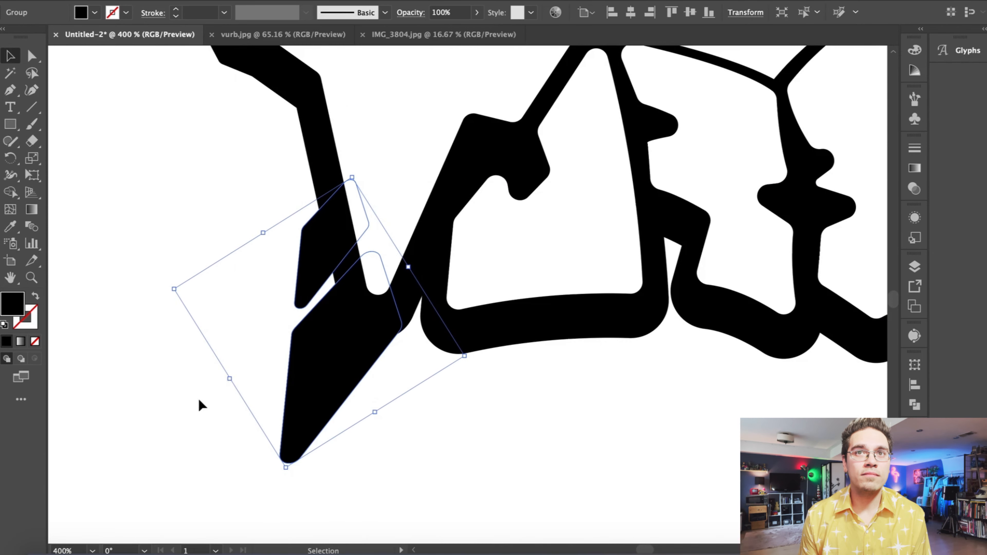
click(200, 400)
key(super+minus)
key(super+minus)
key(super+minus)
key(super+minus)
scroll(271, 391, right, 5)
key(super+equal)
scroll(270, 390, right, 2)
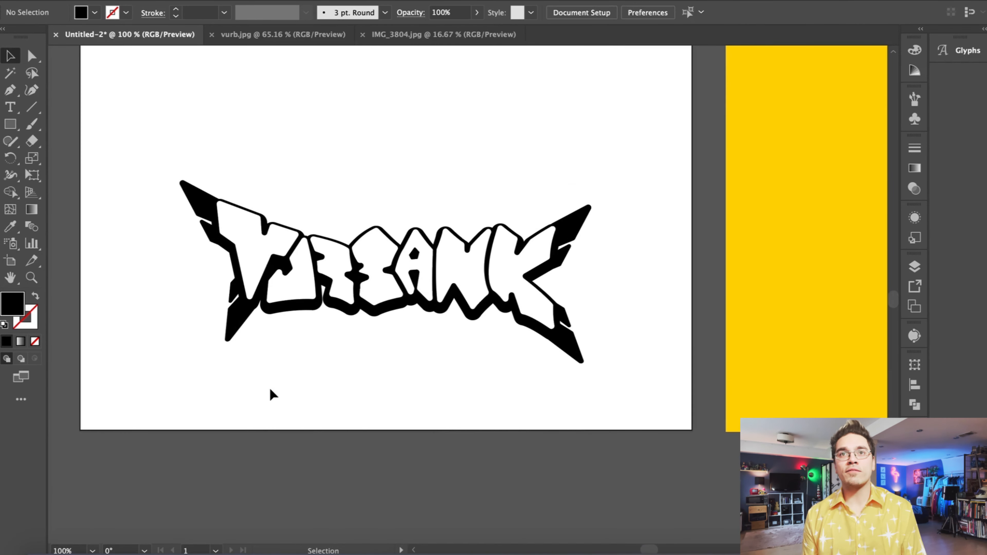
- Copy the spiked wordmark, switch to Photoshop and create a new 3840 x 2160 px document at 300 pixels/inch
drag(584, 353, 587, 356)
key(super+c)
click(496, 554)
click(100, 0)
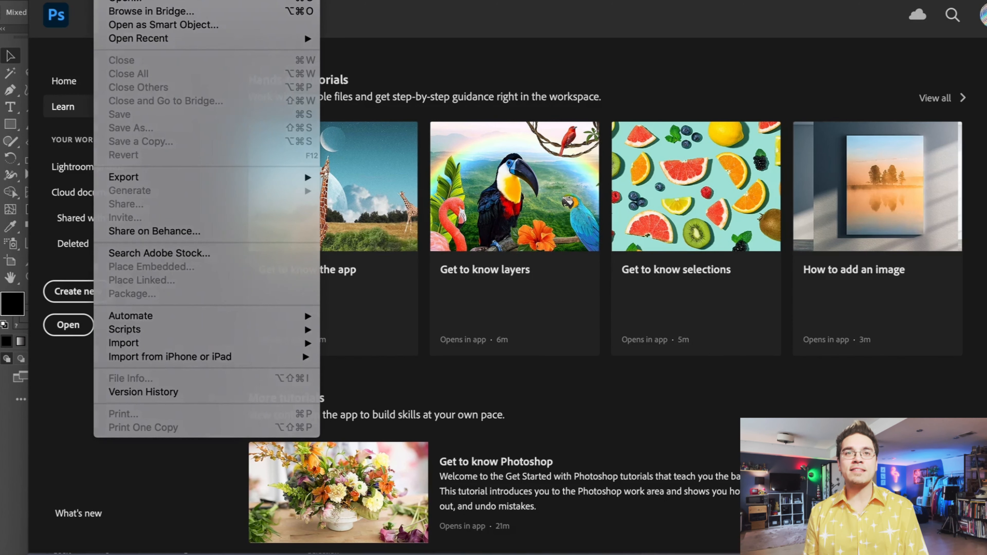
click(113, 1)
click(826, 114)
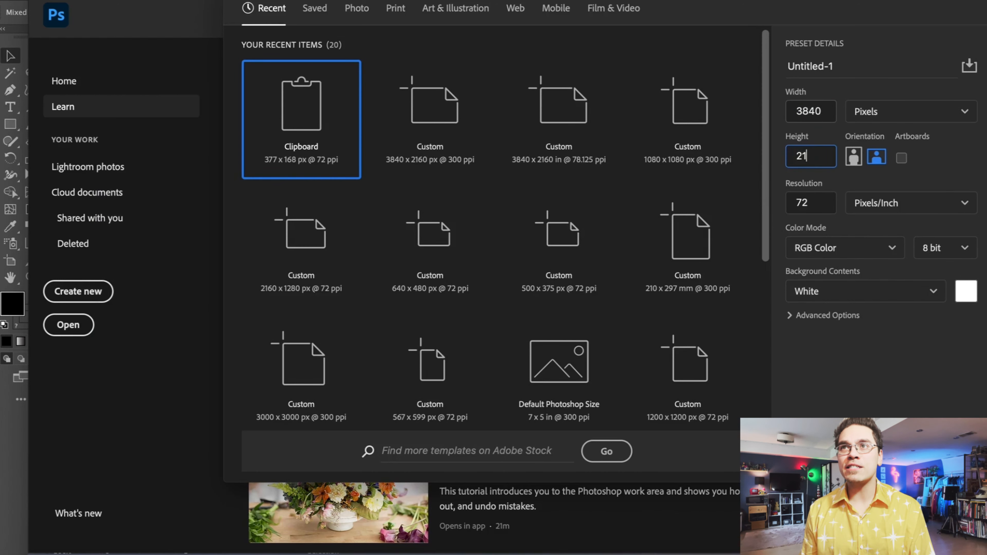
text(300)
key(Return)
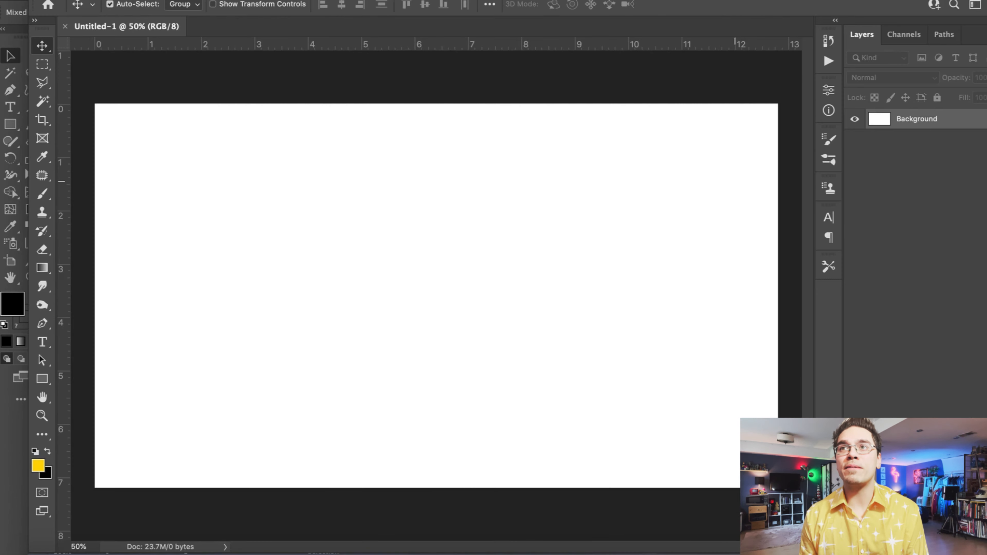
key(super+v)
key(Return)
drag(292, 234, 176, 165)
key(Escape)
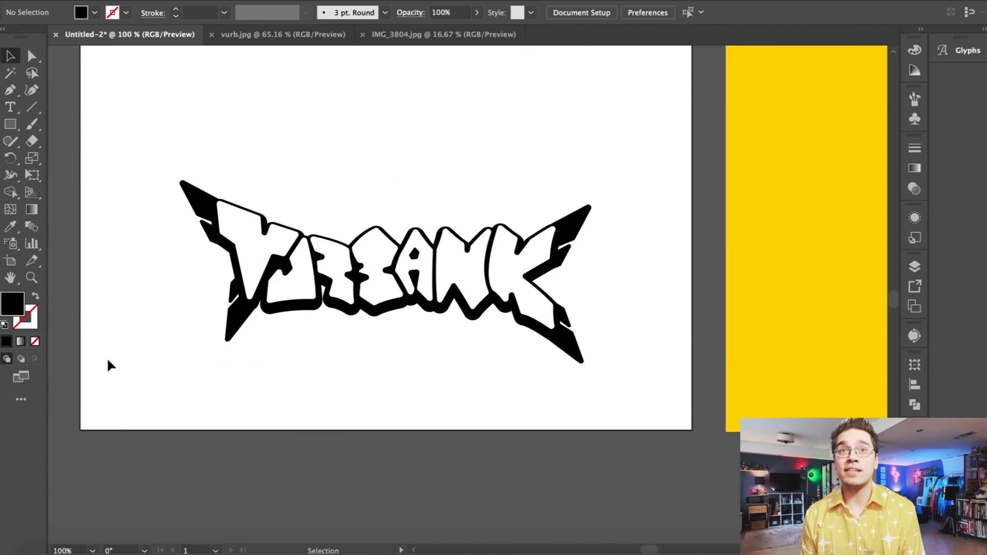
- In Illustrator, unlock all artwork and copy the complete wordmark with its white letter fill, border and spikes
click(163, 0)
click(191, 88)
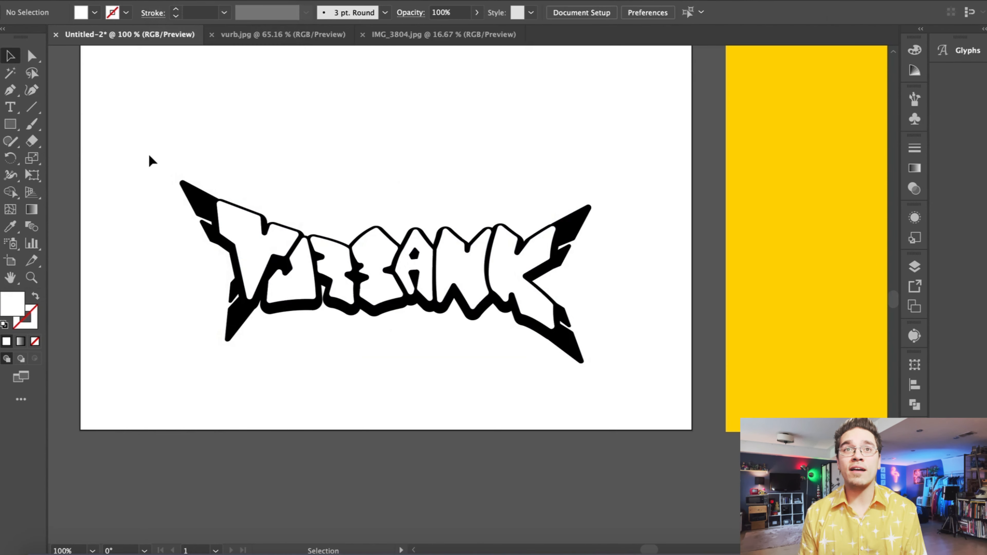
drag(147, 158, 641, 375)
key(super+c)
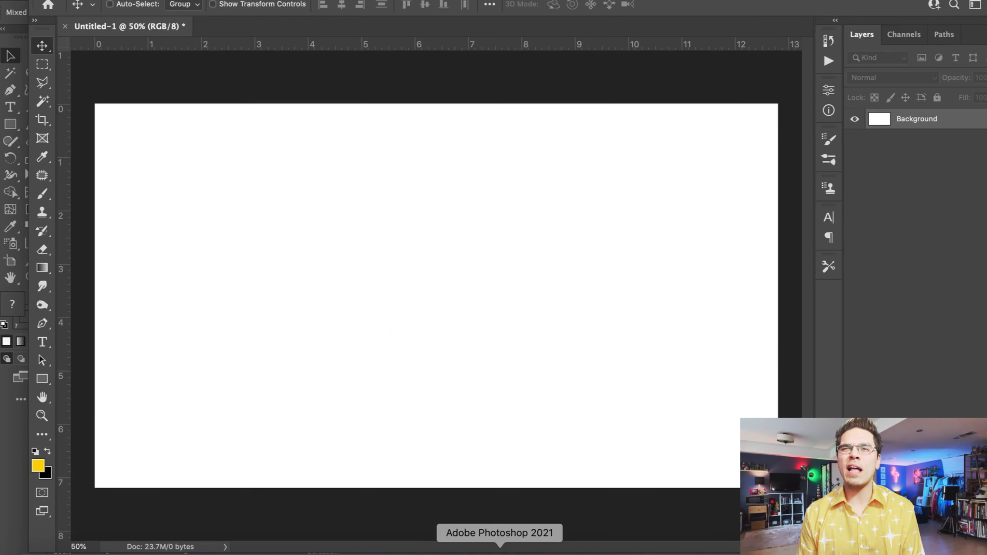
- Paste the wordmark into the new Photoshop document and enlarge it from its centre to nearly fill the canvas width
key(super+v)
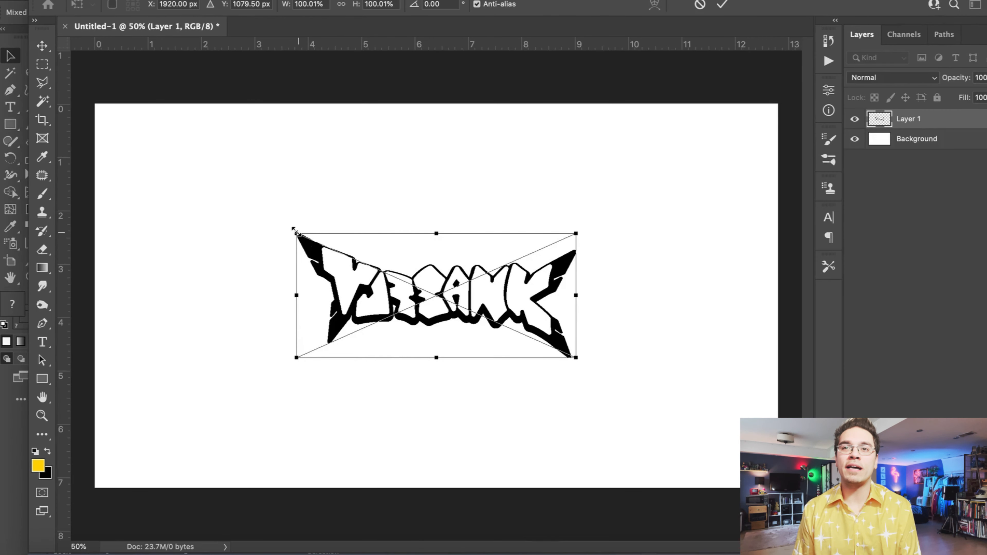
drag(297, 234, 150, 136)
key(Return)
- Convert the background into a regular layer and give it a Color Overlay using the yellow foreground colour
double_click(901, 139)
key(Return)
double_click(918, 144)
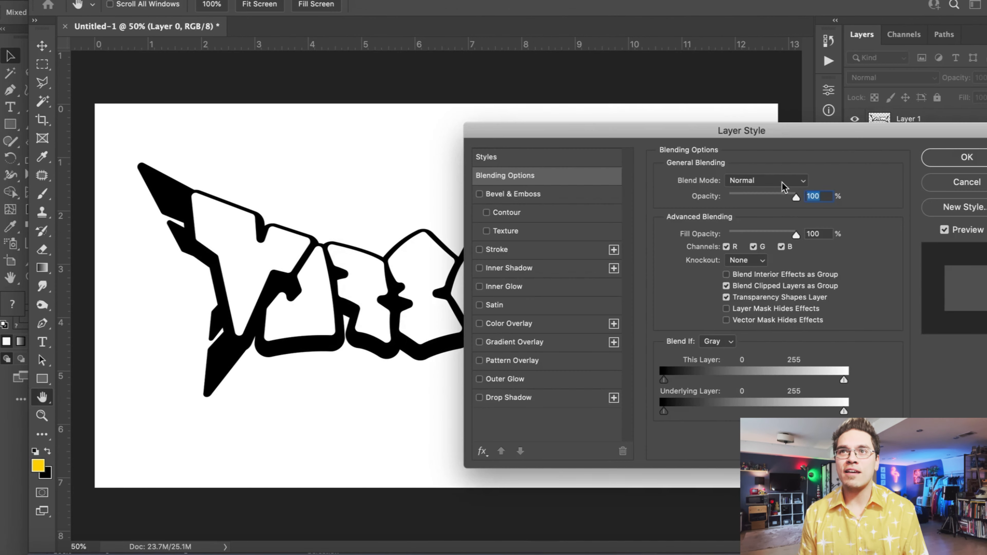
click(501, 325)
click(805, 182)
click(40, 463)
key(Return)
key(Return)
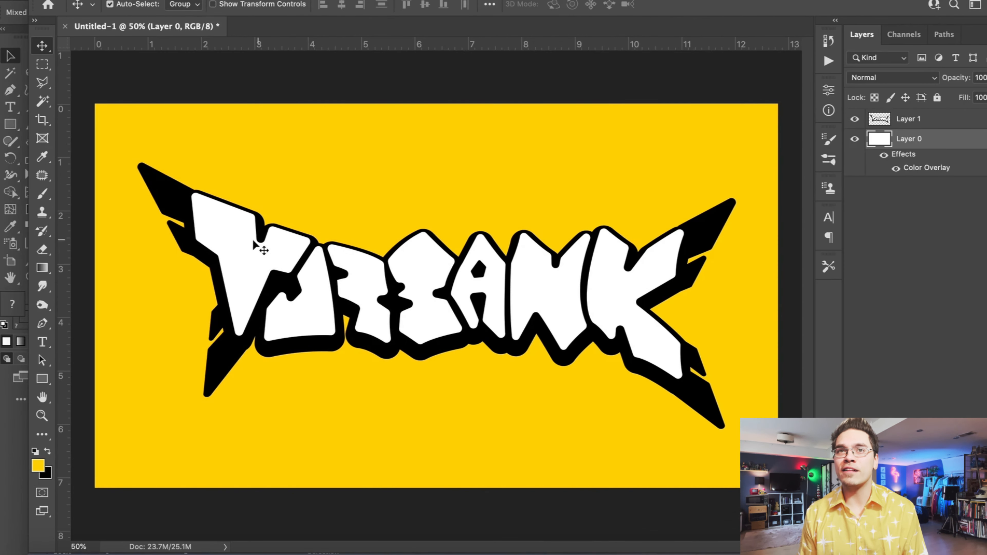
- Duplicate the wordmark layer and add a black 54 px stroke positioned outside to the copy, placed beneath the original
super+click(266, 235)
key(super+j)
double_click(957, 123)
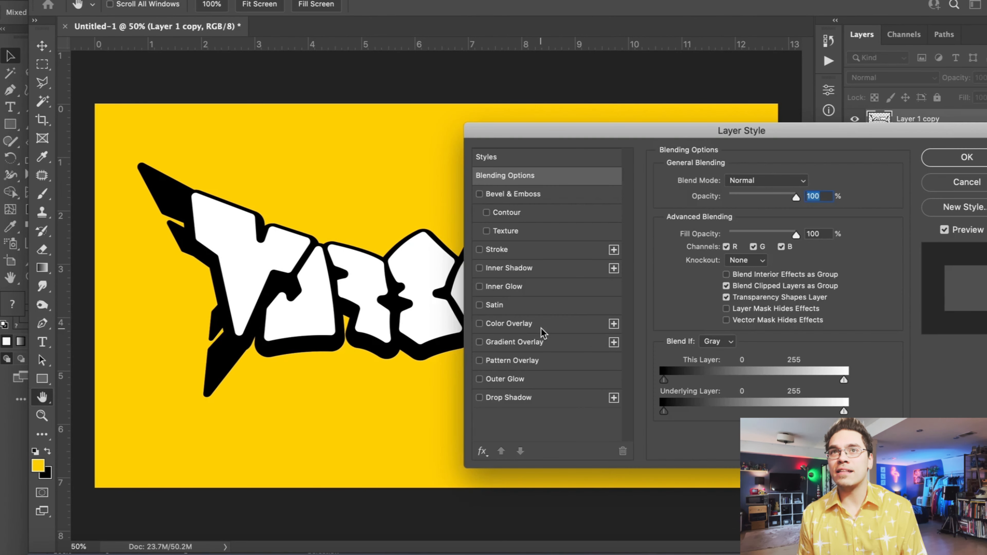
click(531, 251)
click(694, 283)
click(277, 286)
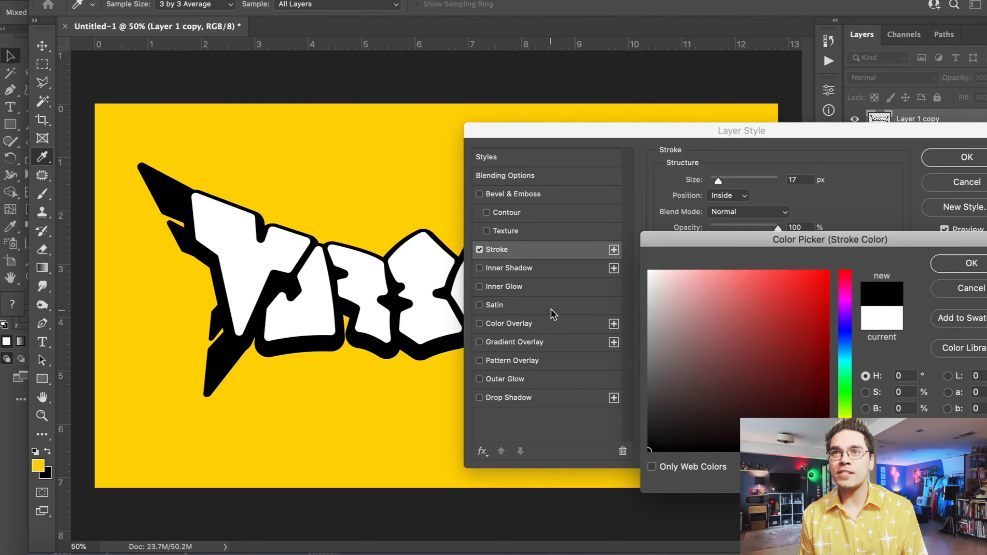
key(Return)
drag(718, 181, 729, 183)
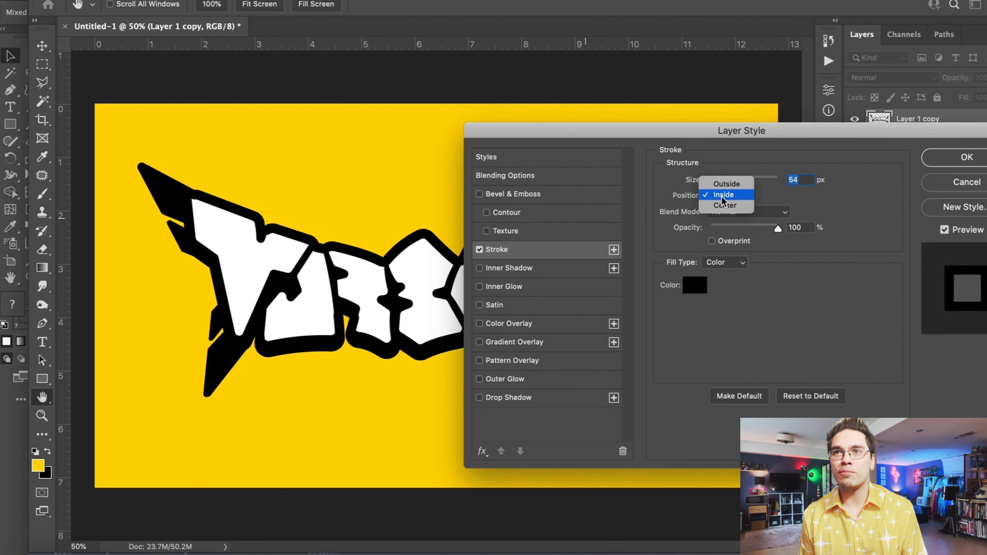
click(727, 184)
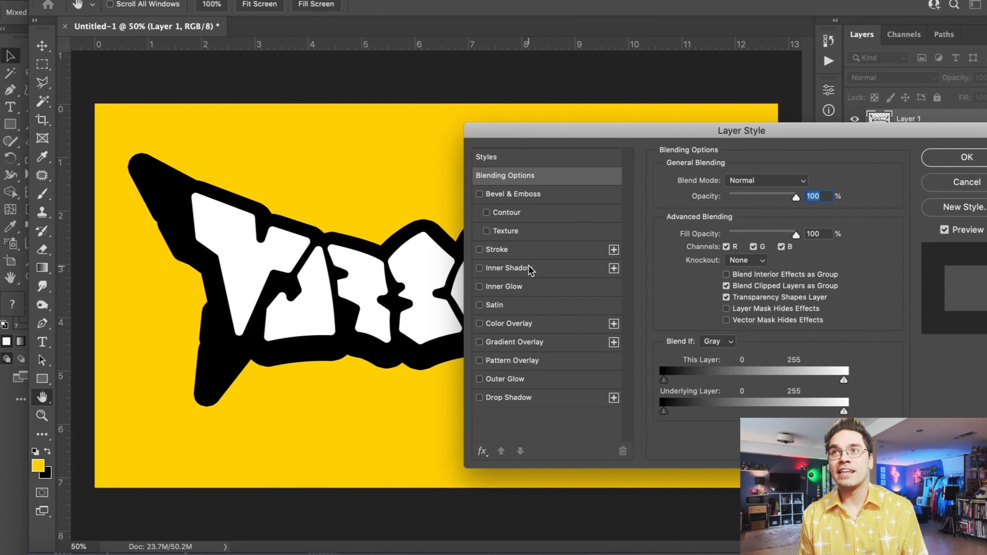
- Add a yellow outside stroke to the top wordmark layer, sampled from the background and thinner than the black stroke beneath
click(530, 251)
click(690, 278)
click(366, 187)
key(Return)
drag(724, 182, 726, 182)
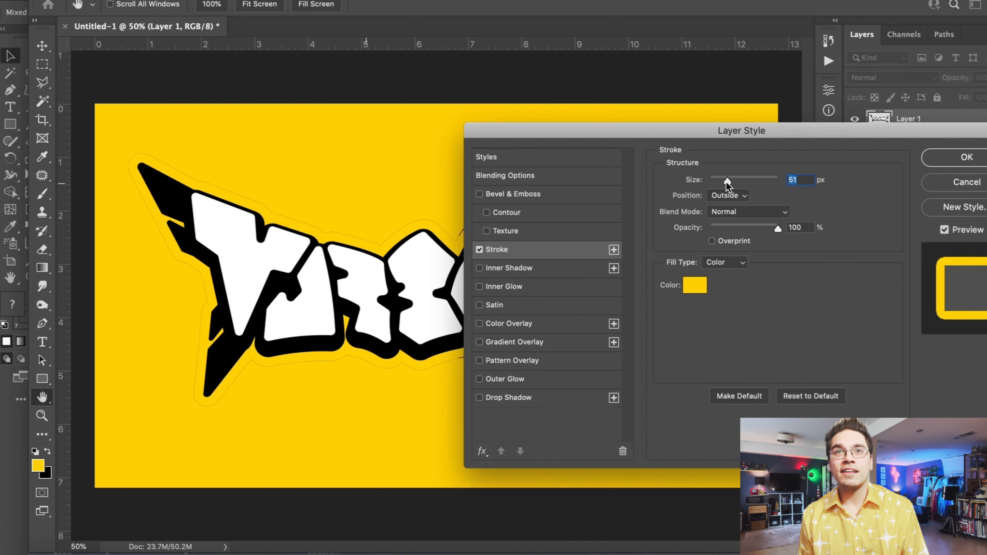
key(Return)
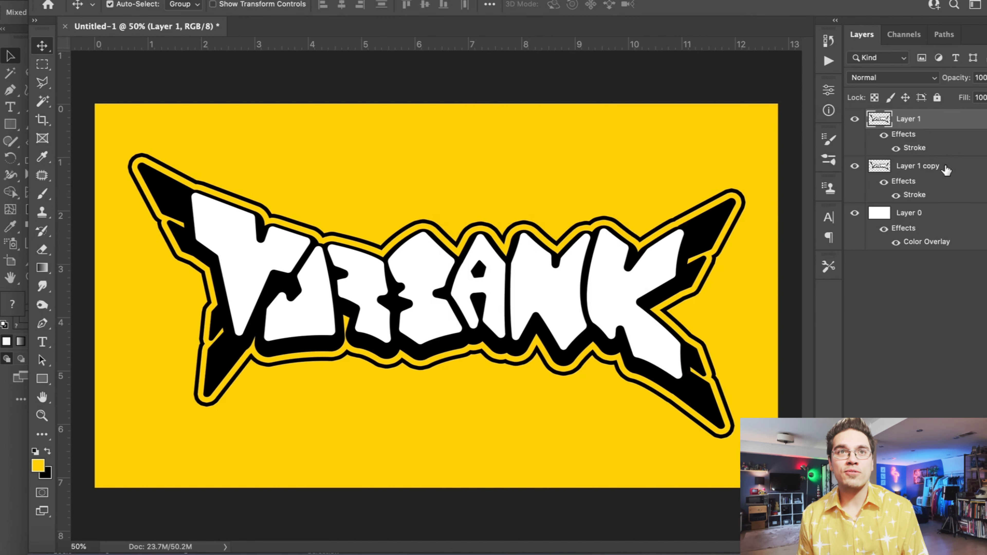
- Widen the black stroke on the lower wordmark layer to 70 px
double_click(949, 167)
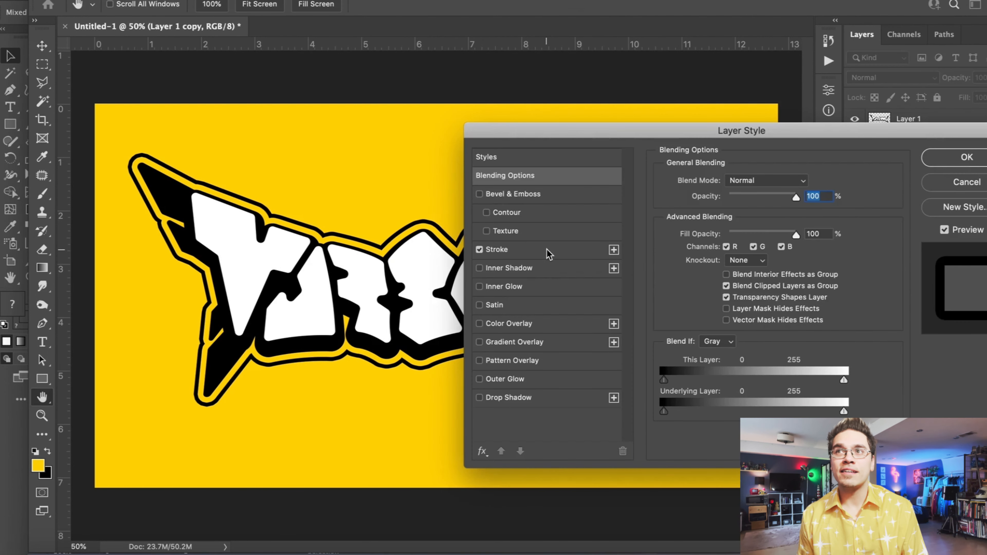
click(549, 251)
drag(726, 182, 732, 181)
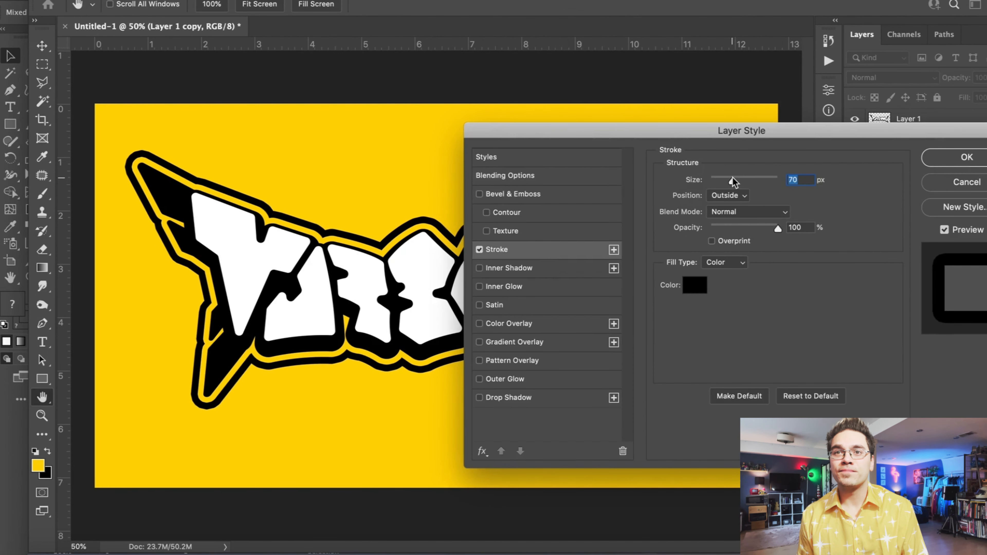
key(Return)
- Duplicate both stroked wordmark layers, hide the originals and merge the two copies into one layer
key(super+minus)
shift+click(910, 121)
key(super+j)
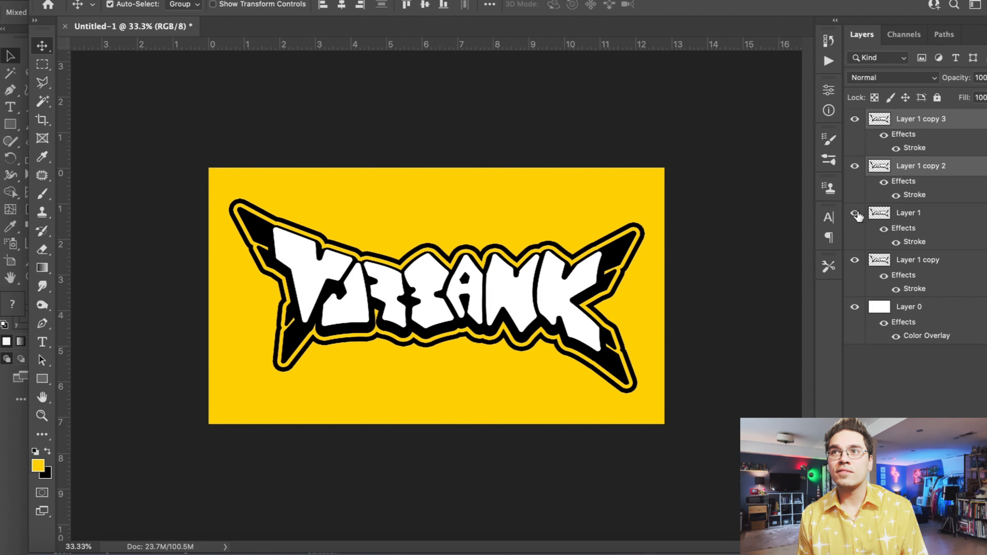
click(206, 0)
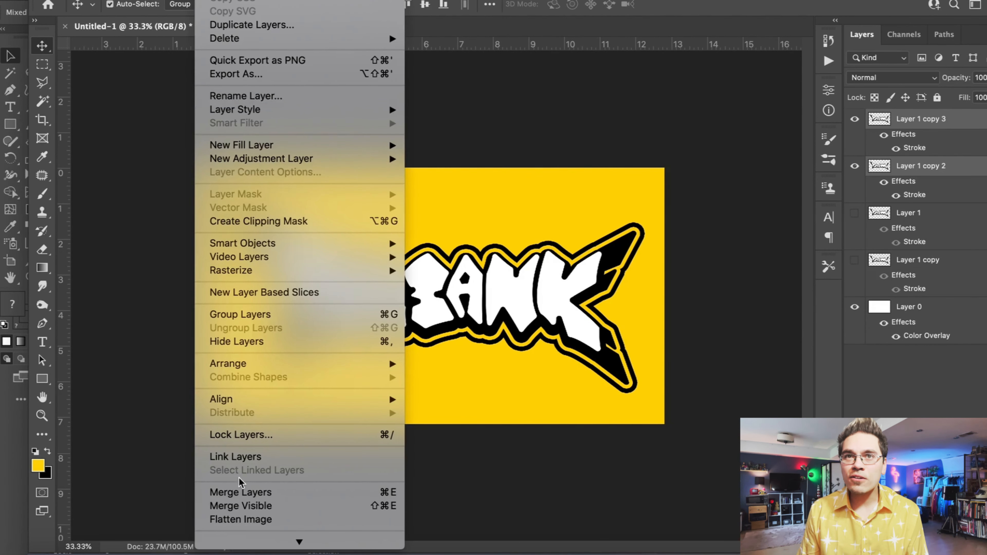
click(242, 492)
- Scale the merged wordmark down around its centre to roughly half the canvas width
click(128, 1)
click(164, 283)
drag(209, 168, 313, 238)
key(Return)
key(super+equal)
- Duplicate the scaled wordmark and the yellow background layer together, and merge the copies into a single layer
super+click(915, 238)
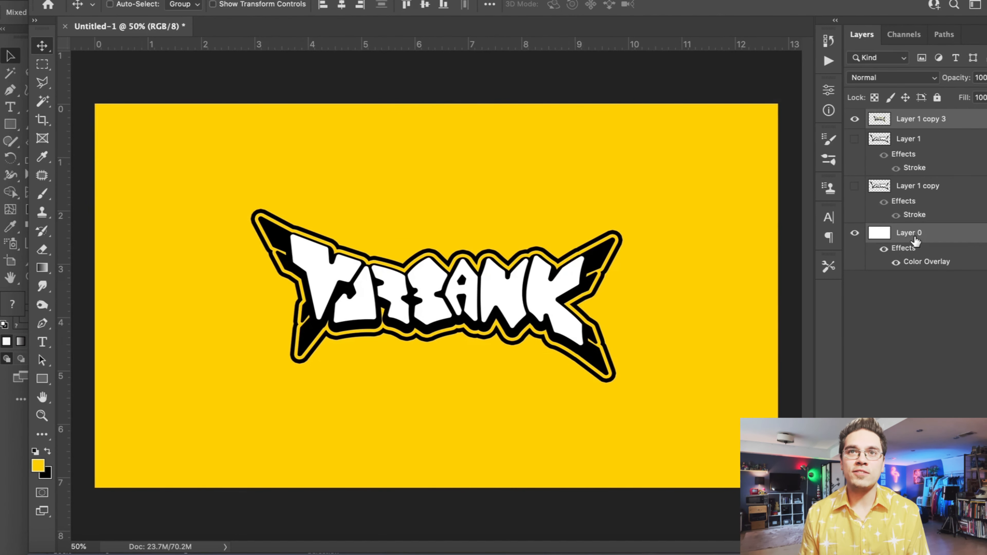
key(super+j)
click(325, 0)
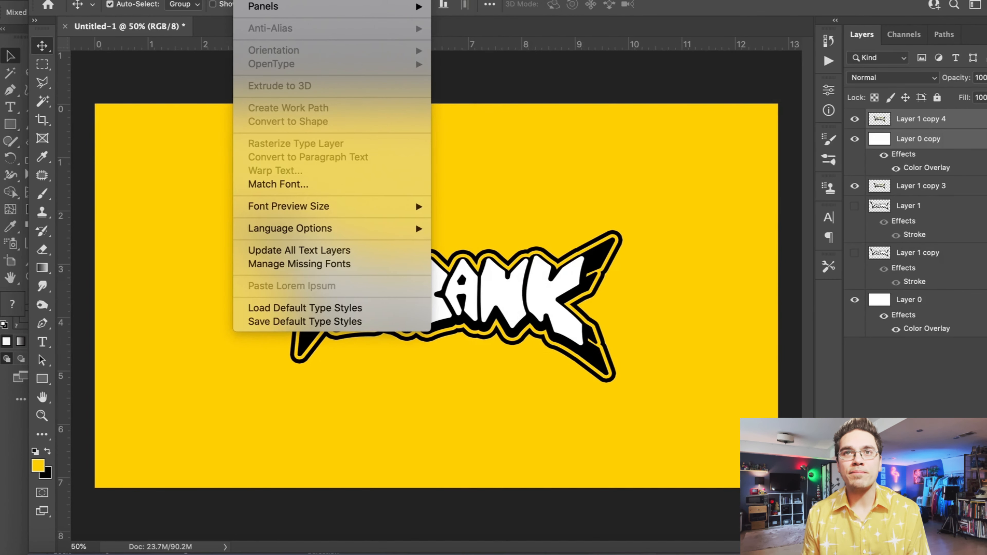
mouse_move(205, 1)
click(287, 491)
key(super)
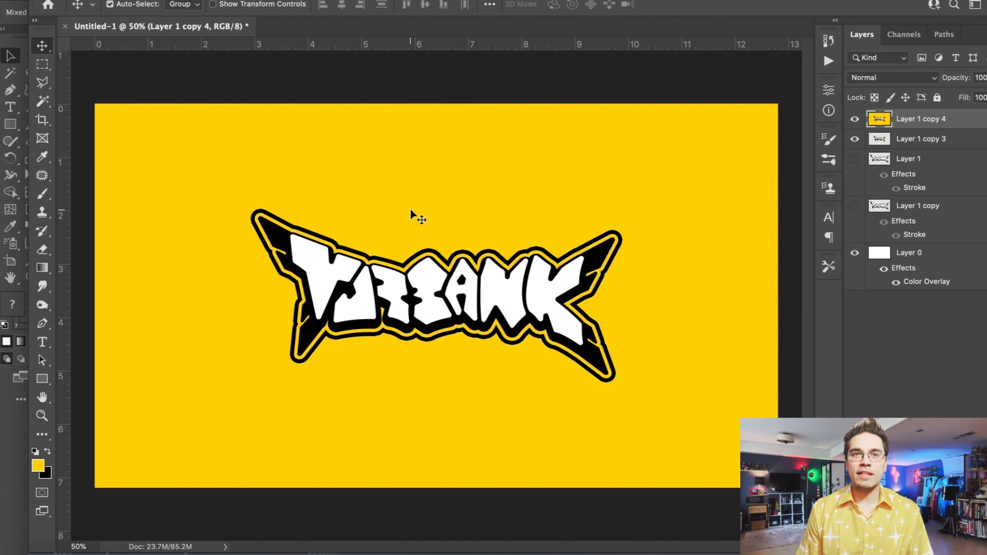
- Apply the Color Halftone filter with its current settings to the merged wordmark-and-background layer and view it enlarged in full screen
click(326, 0)
mouse_move(350, 212)
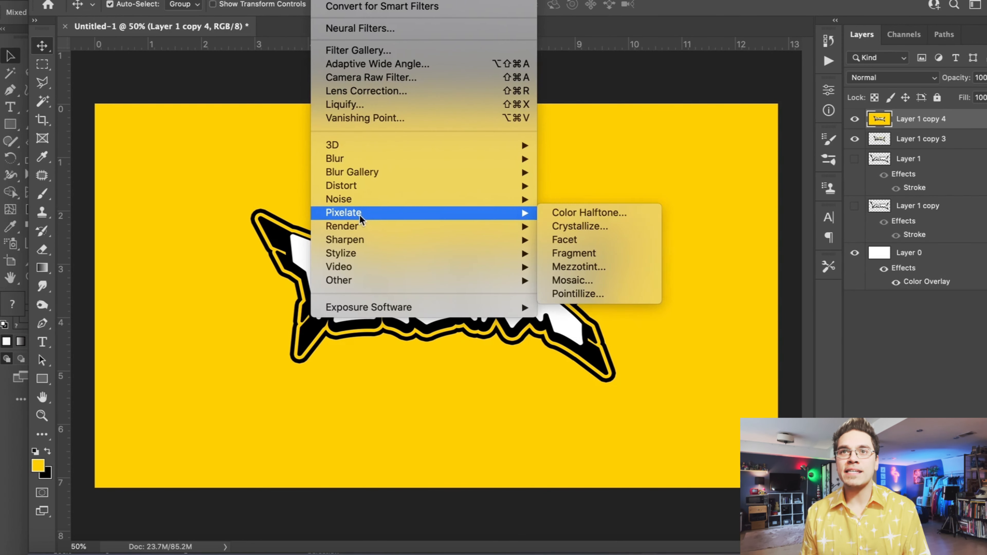
click(594, 218)
key(Return)
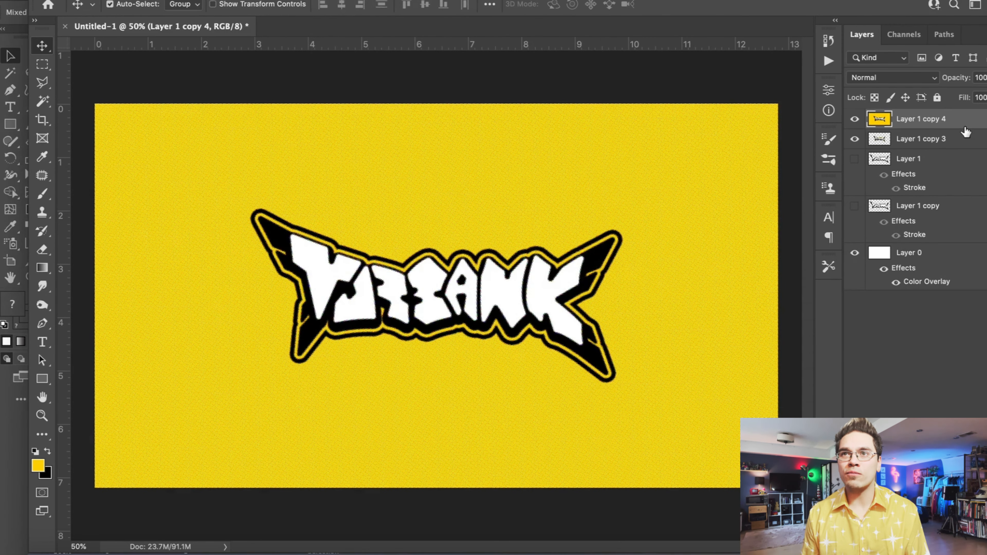
key(f)
key(f)
key(super+plus)
key(super+plus)
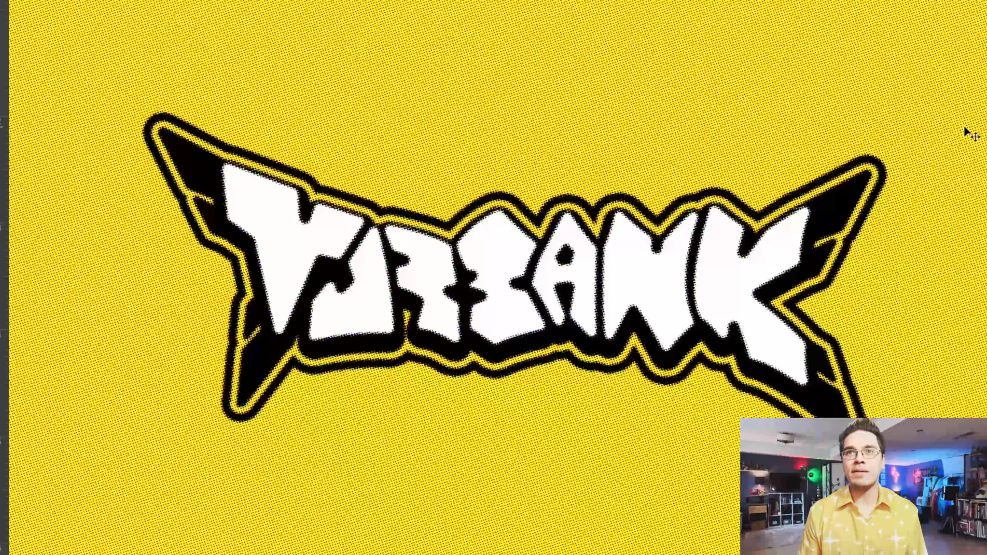